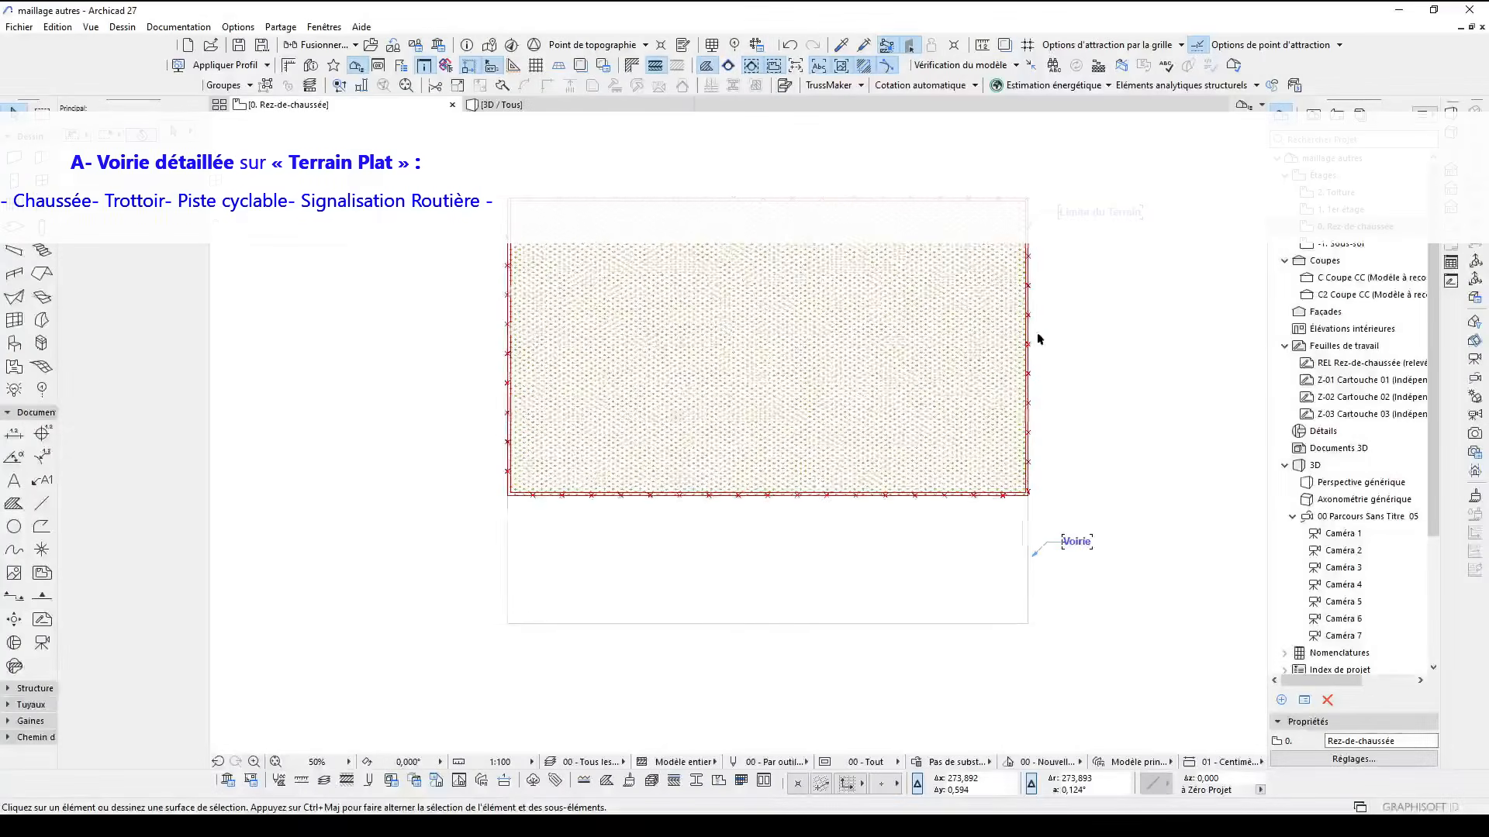
Examine the flat terrain and the adjoining road mesh in plan and in 3D
scroll(1039, 356, down, 1)
scroll(1012, 357, up, 1)
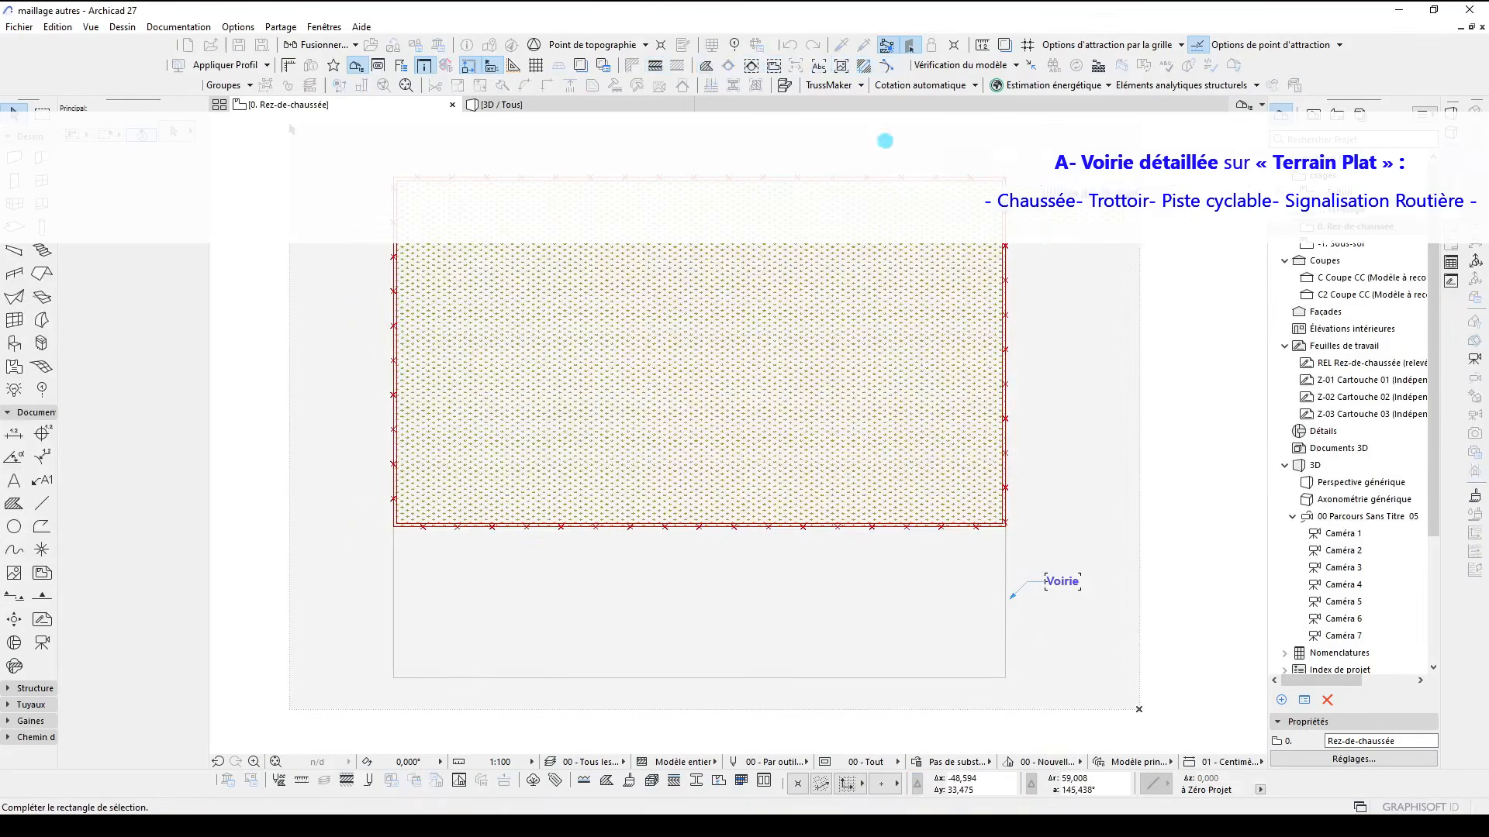
shift+middle_drag(816, 403, 1034, 398)
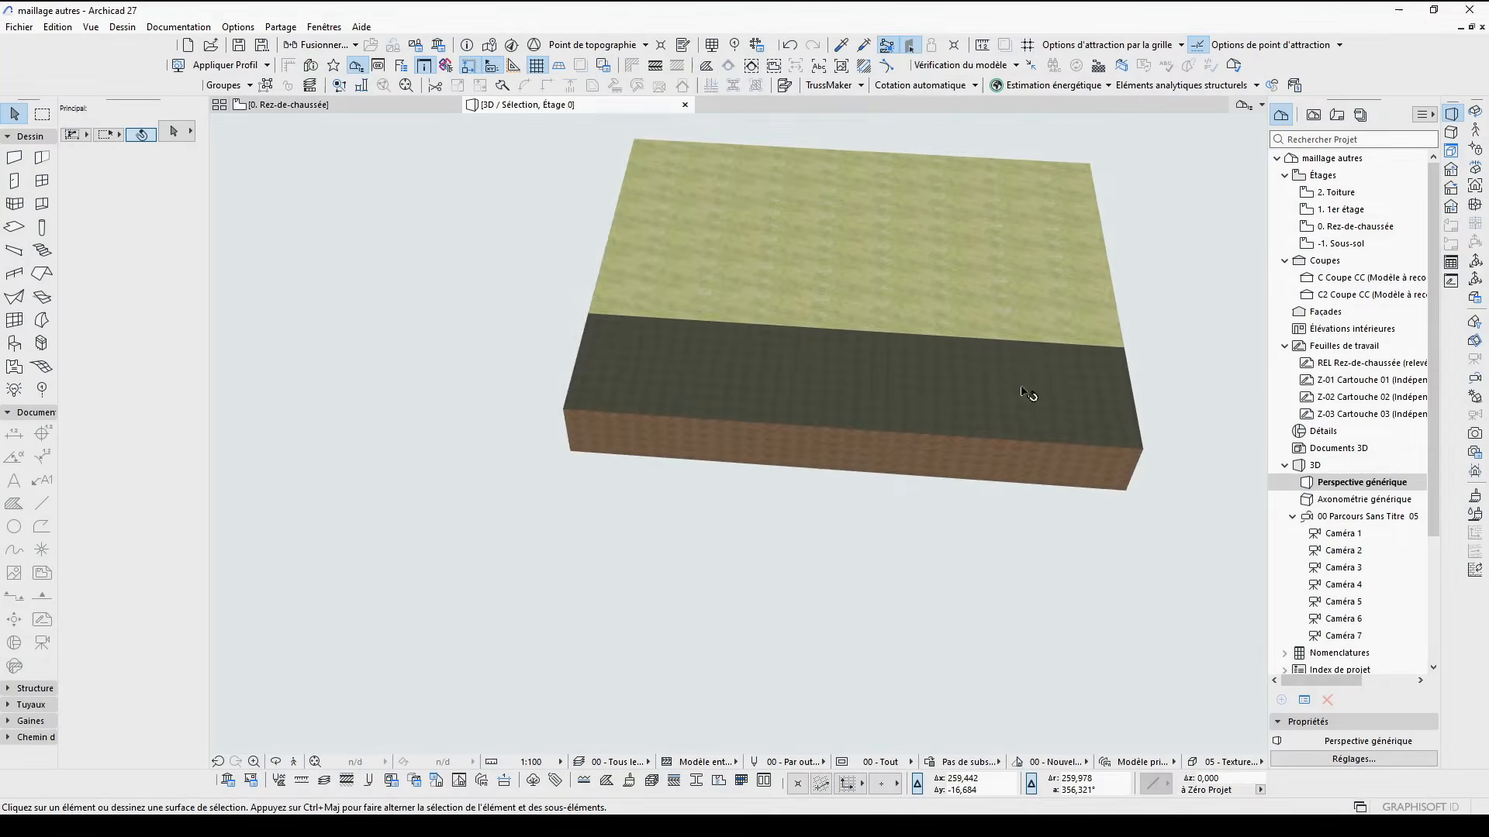
shift+middle_drag(682, 364, 938, 429)
click(768, 472)
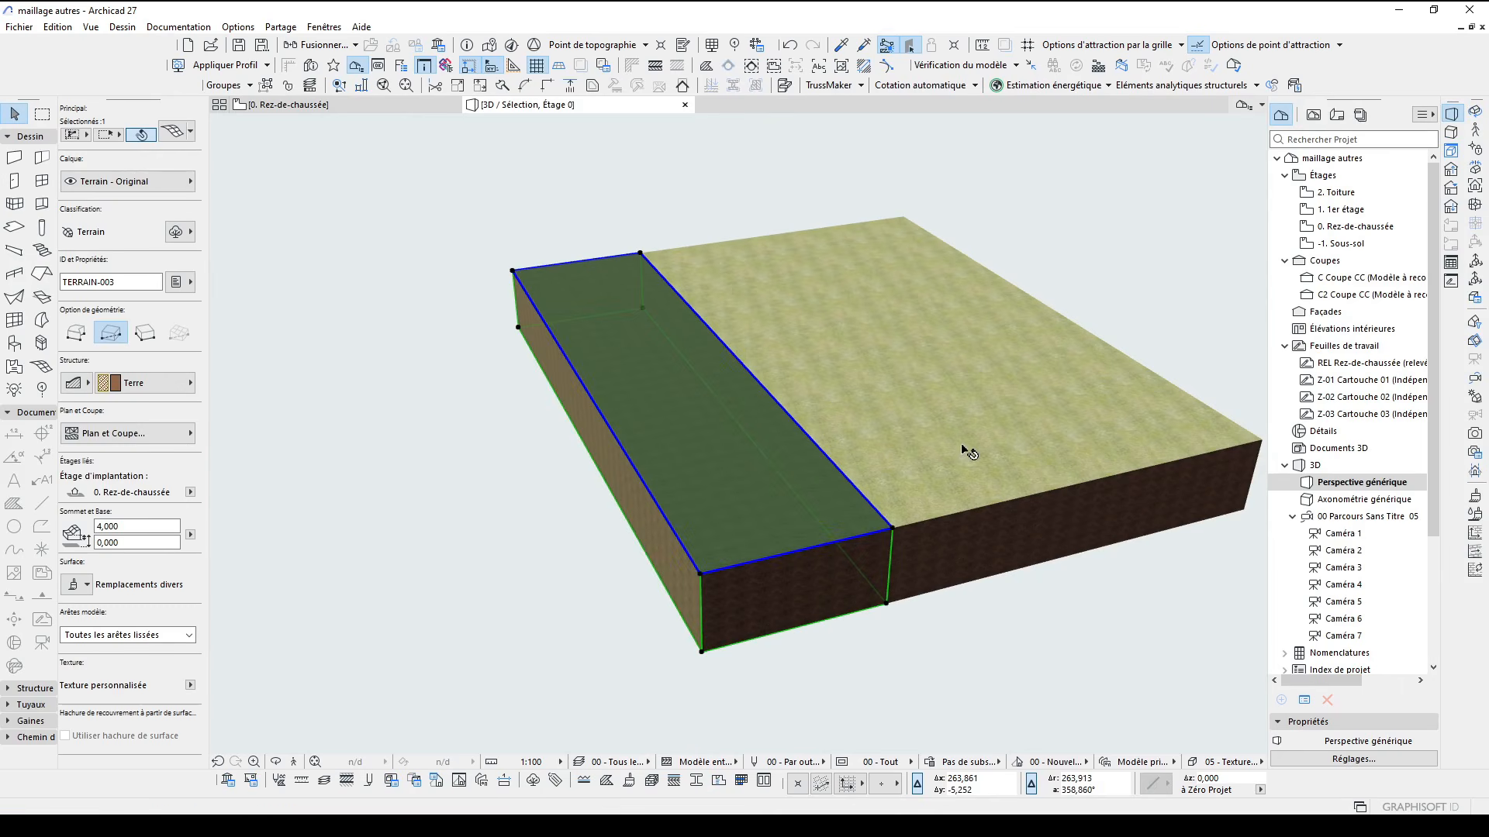
key(Escape)
click(951, 415)
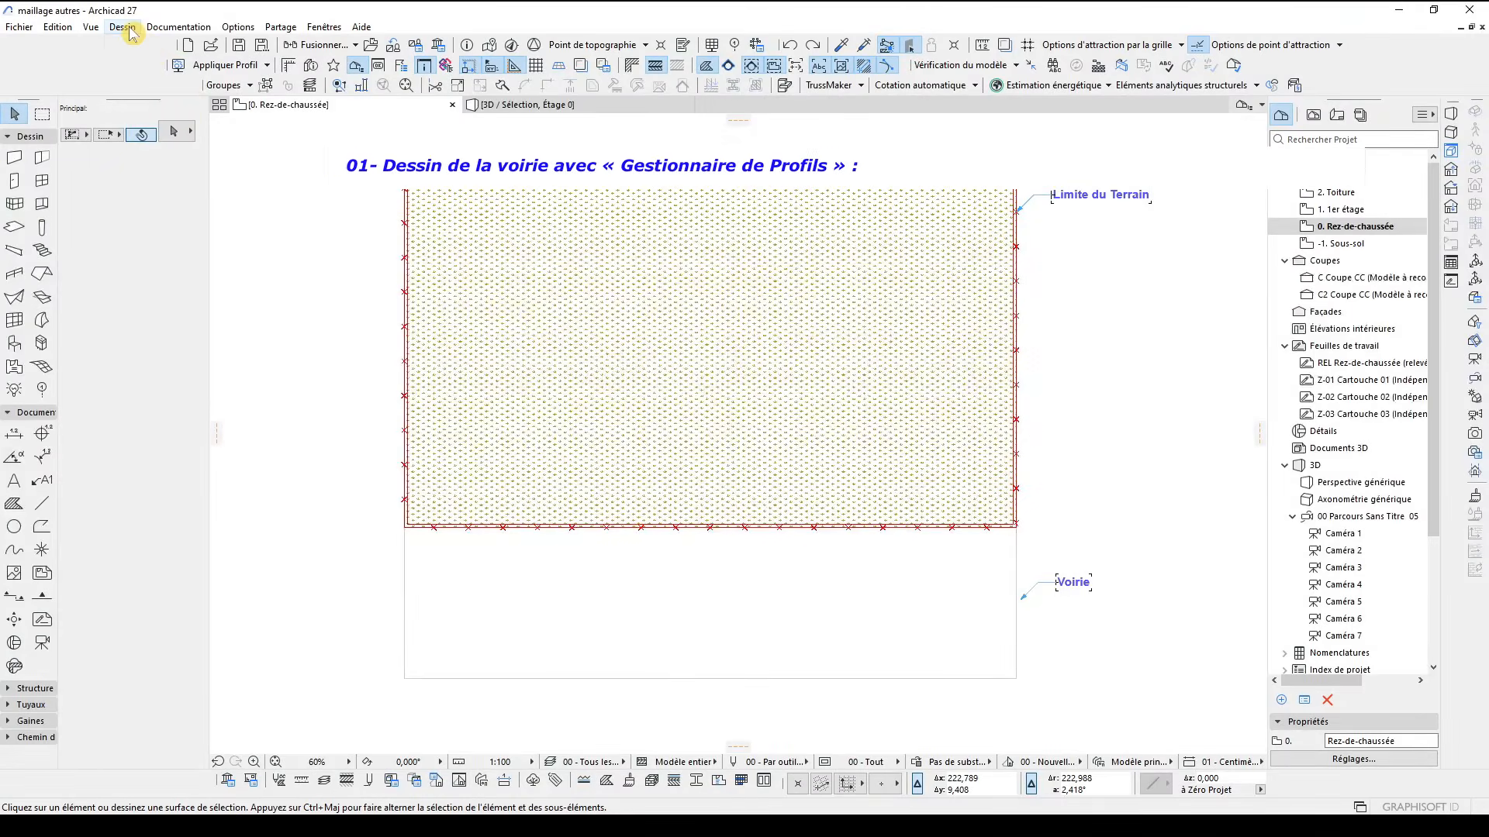
Open the Profile Manager and place it beside the drawing
click(122, 27)
mouse_move(248, 28)
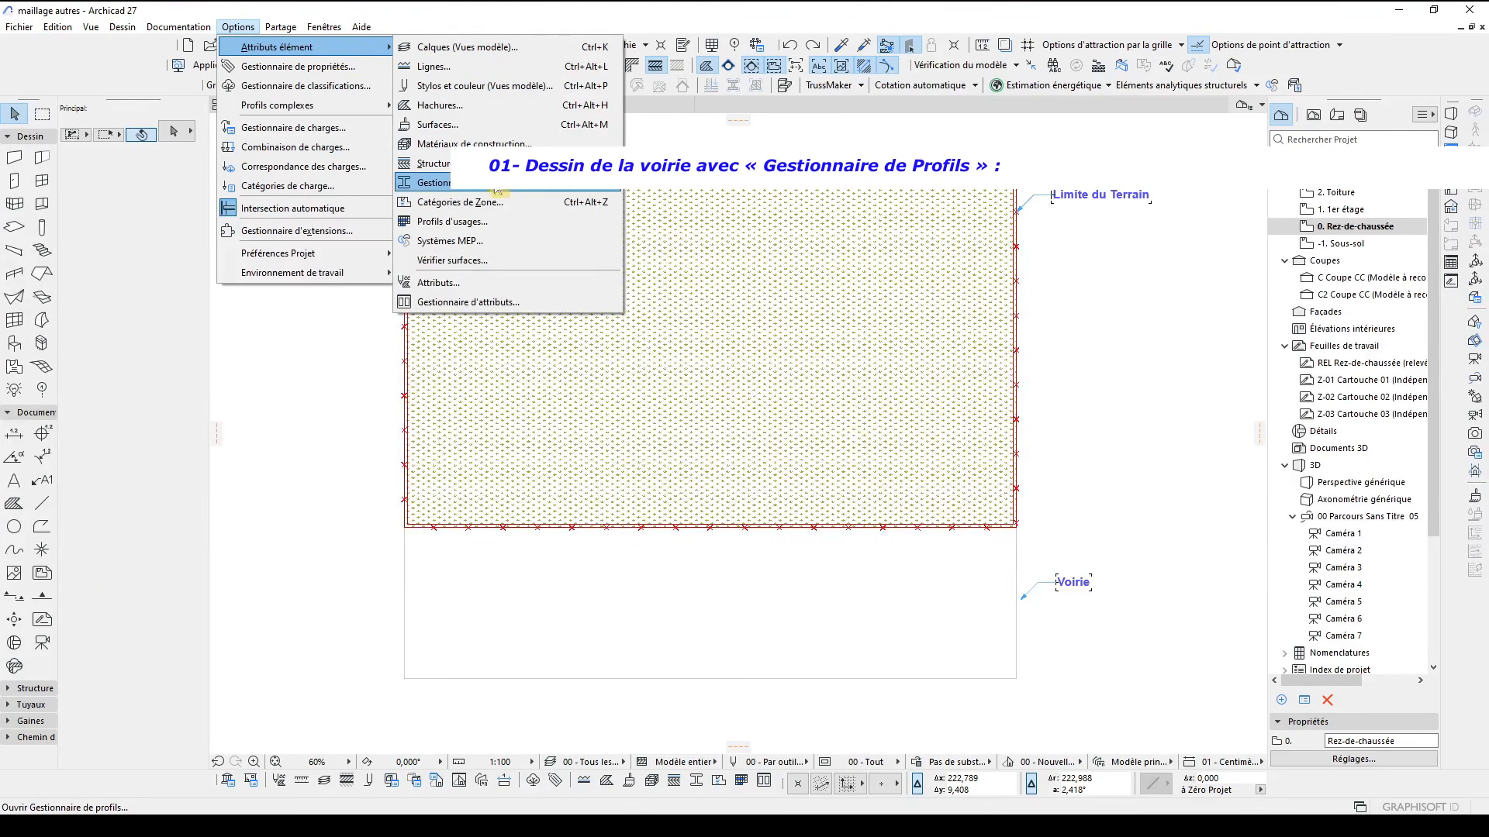
click(435, 183)
drag(1177, 151, 1181, 135)
Create a new, non-duplicated profile named "Route: Chaussée +Trottoir" in the Divers folder
click(1083, 214)
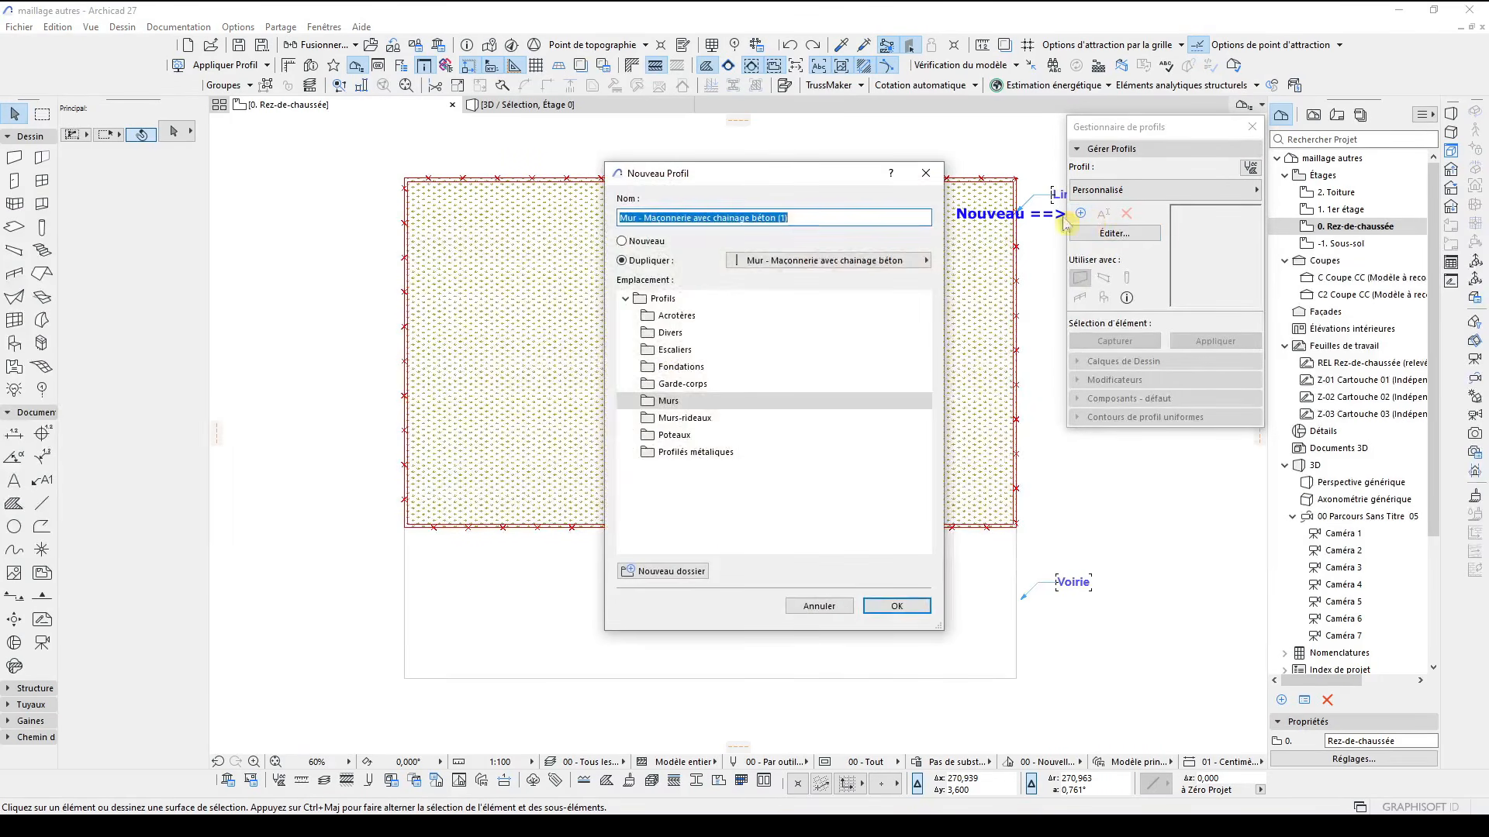
click(639, 243)
click(669, 333)
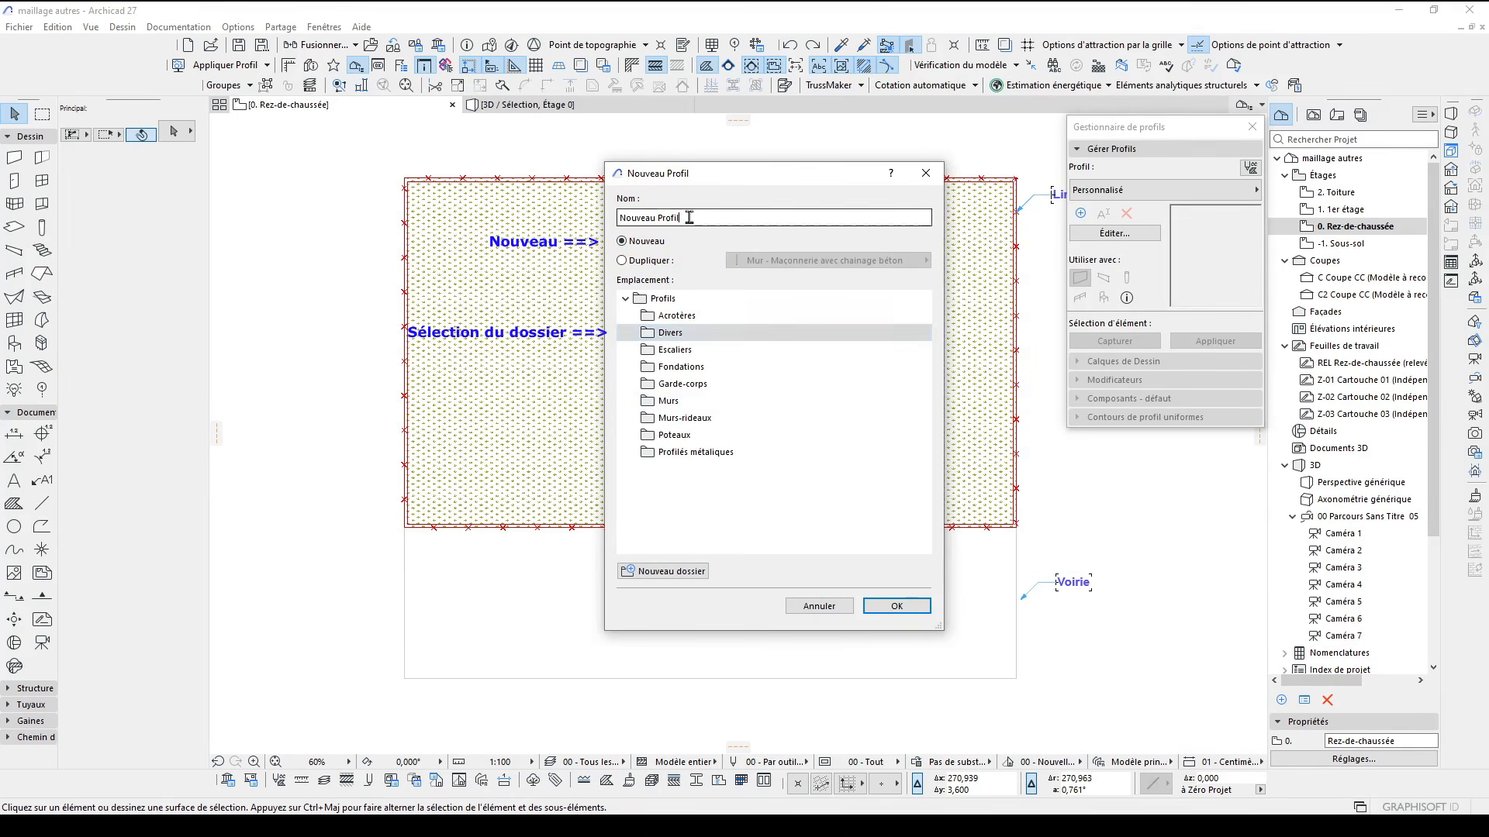
drag(688, 218, 543, 223)
text(Route: Chaussée)
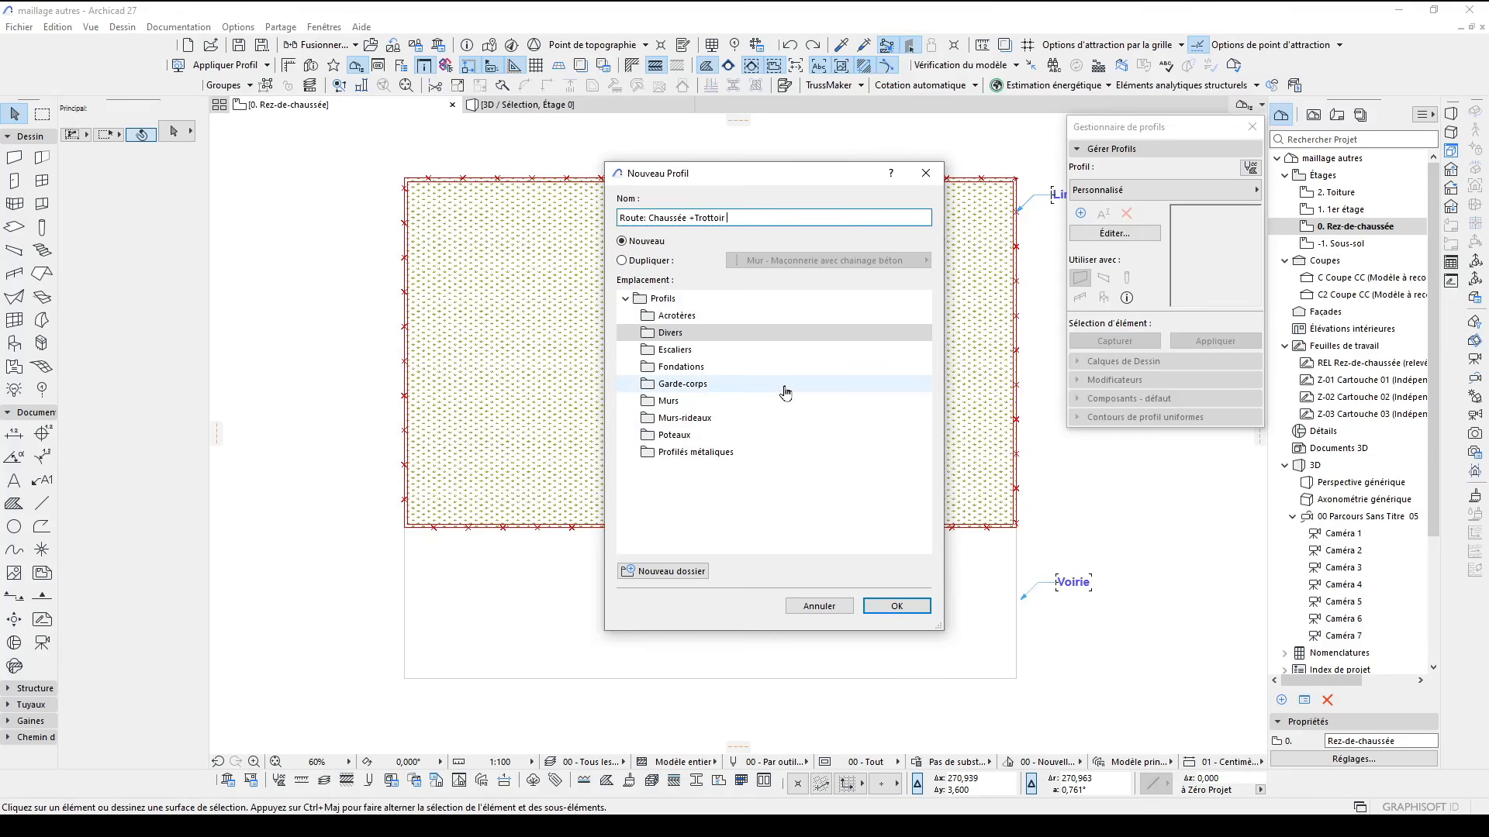
click(920, 611)
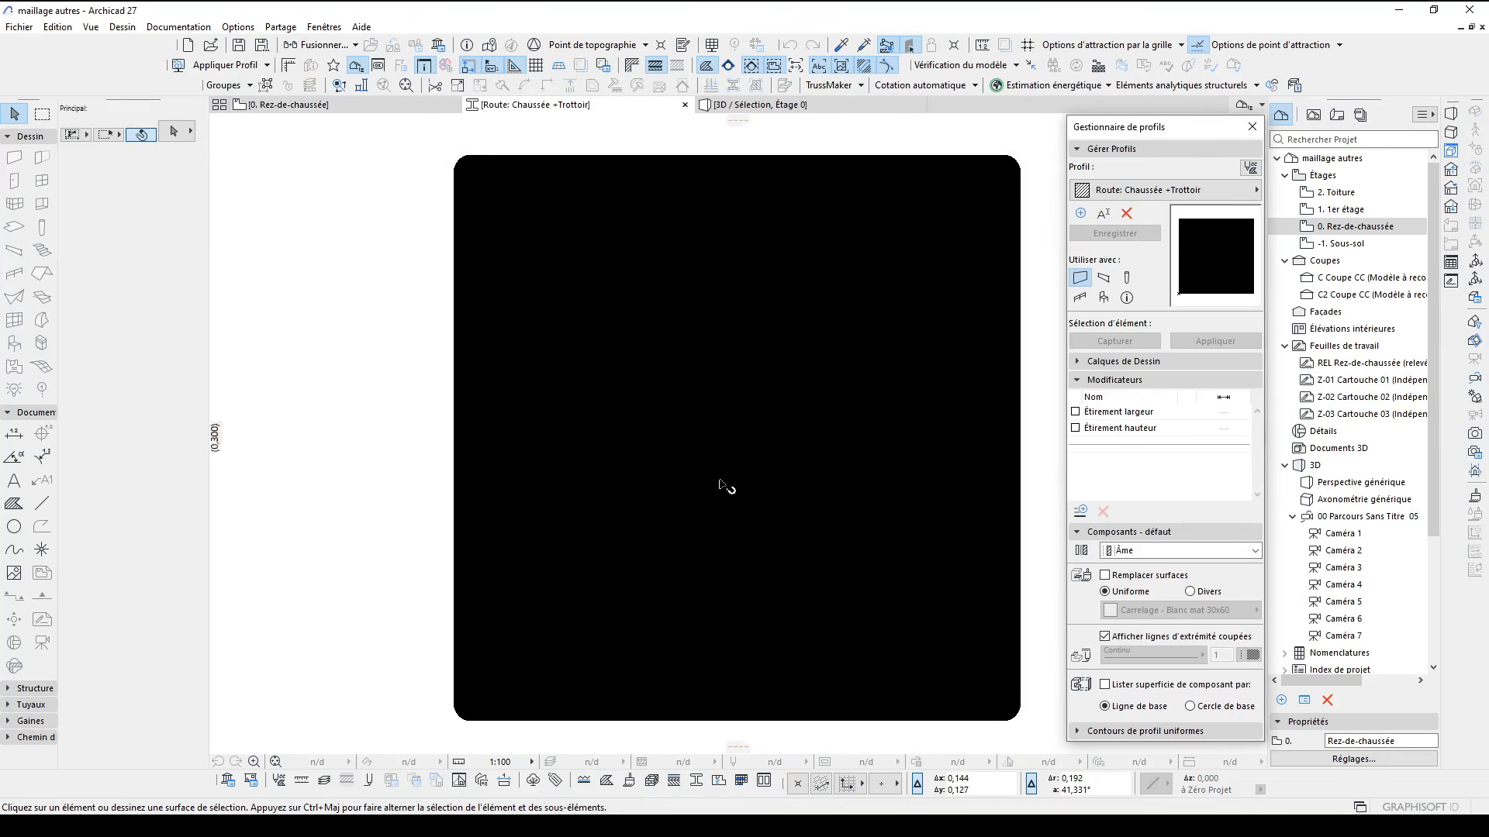
Delete the default square fill from the new profile
scroll(719, 480, down, 2)
middle_drag(857, 465, 827, 475)
click(777, 459)
key(Delete)
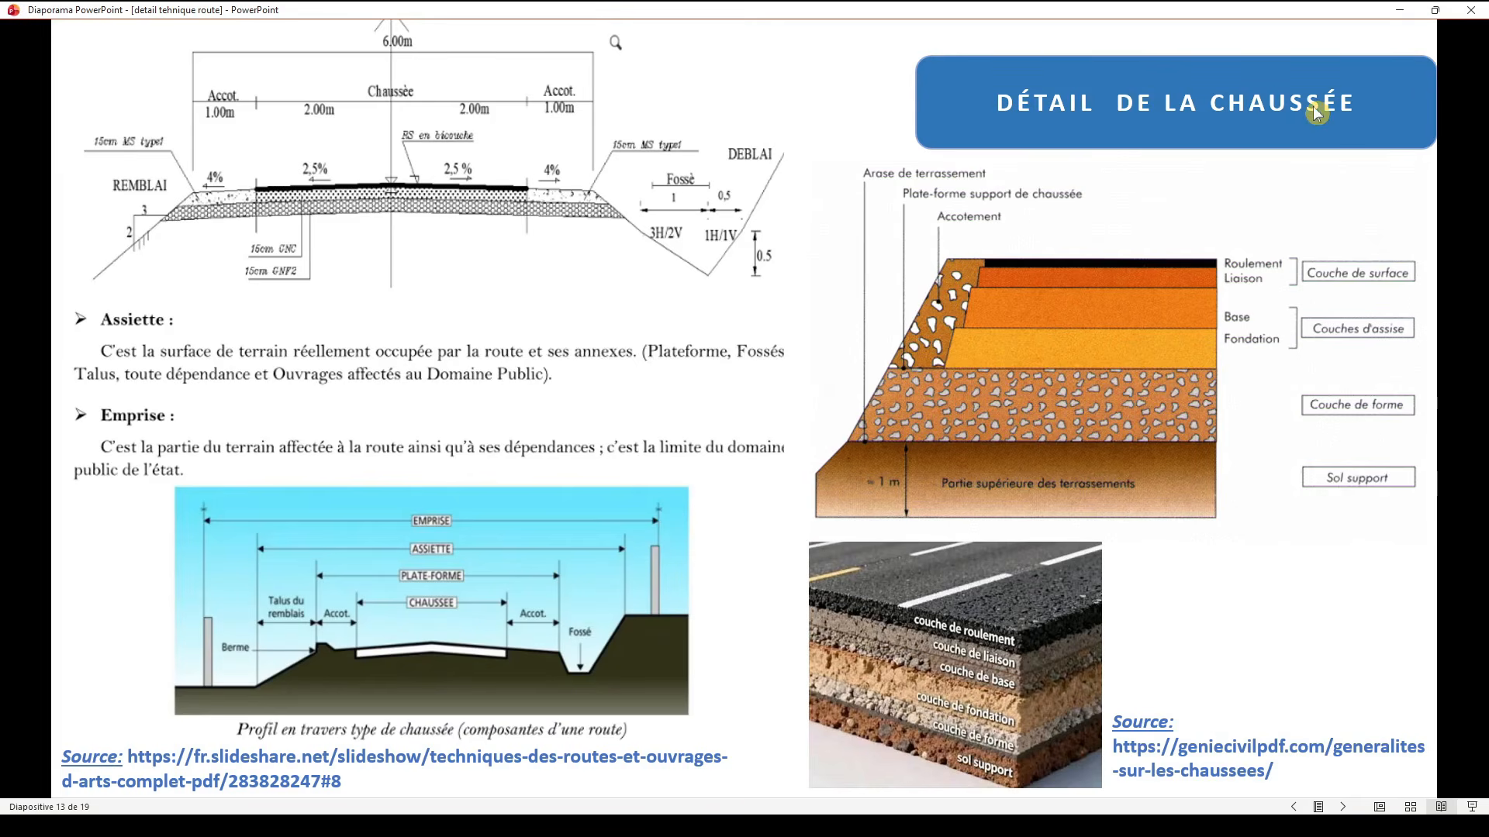
Switch to the PowerPoint slides and review the pavement layers and the sidewalk kerb details
click(1132, 481)
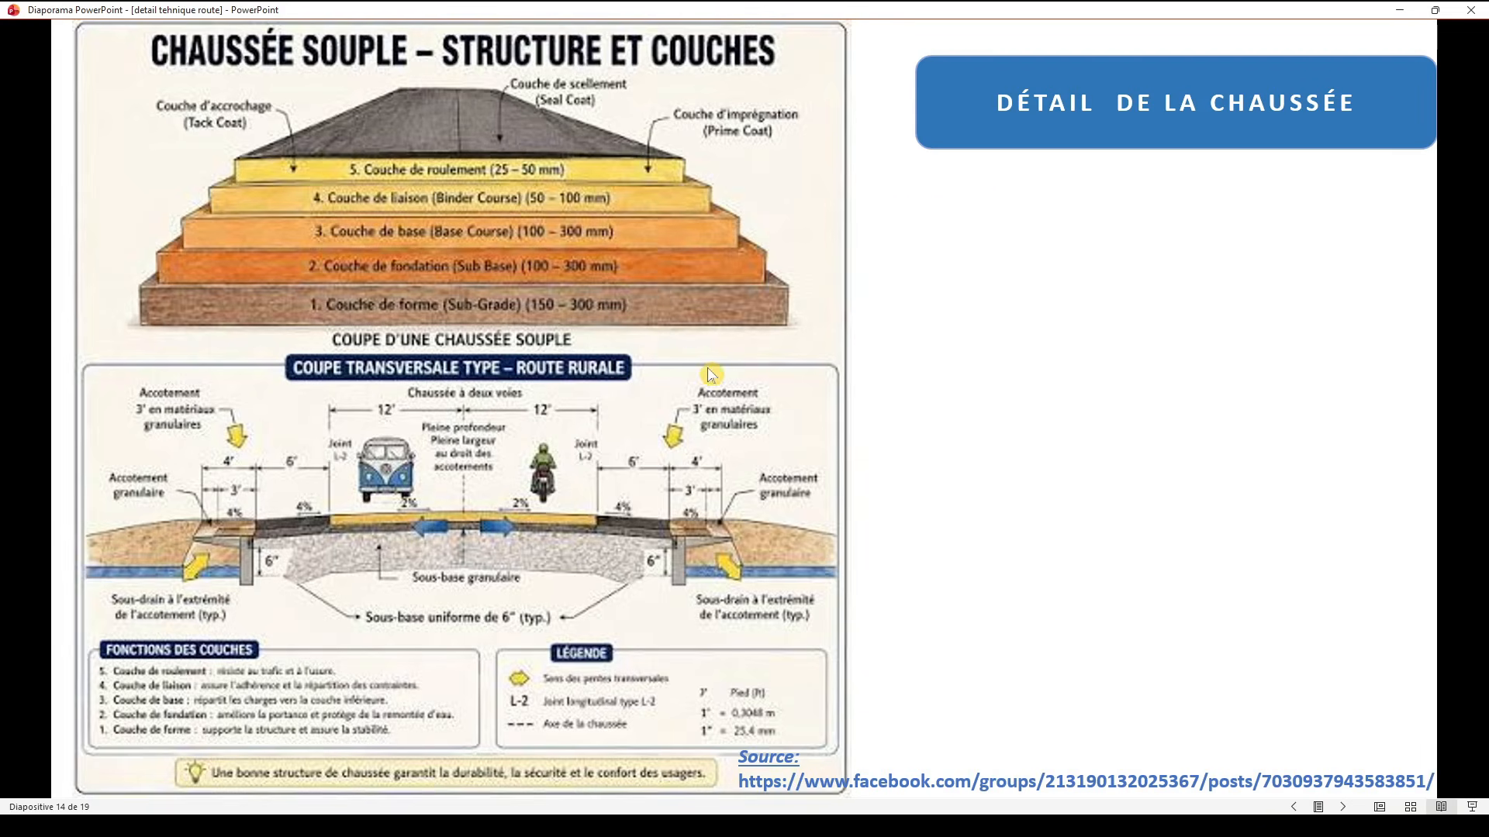
click(754, 391)
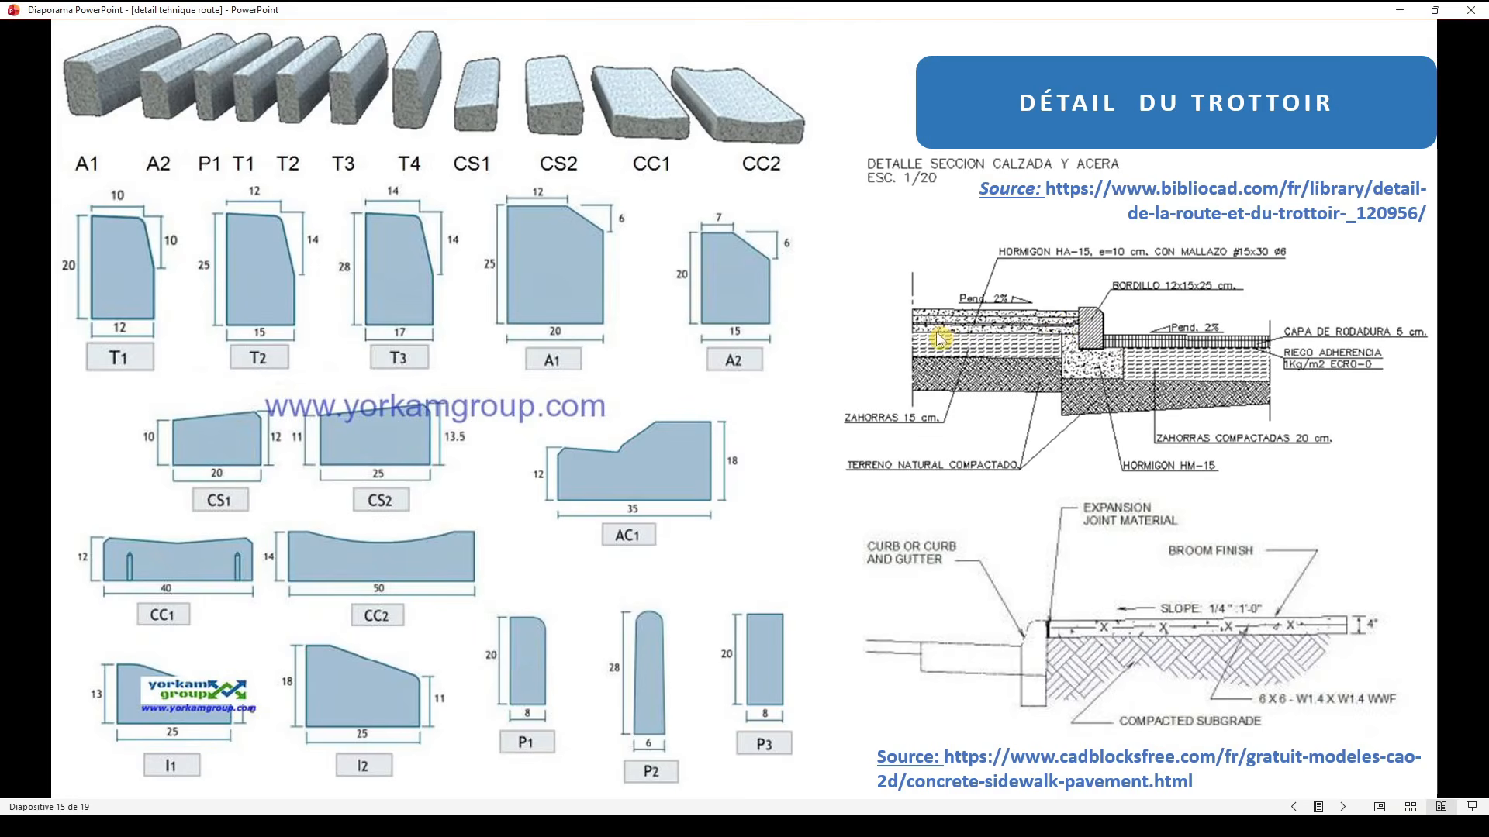
click(450, 451)
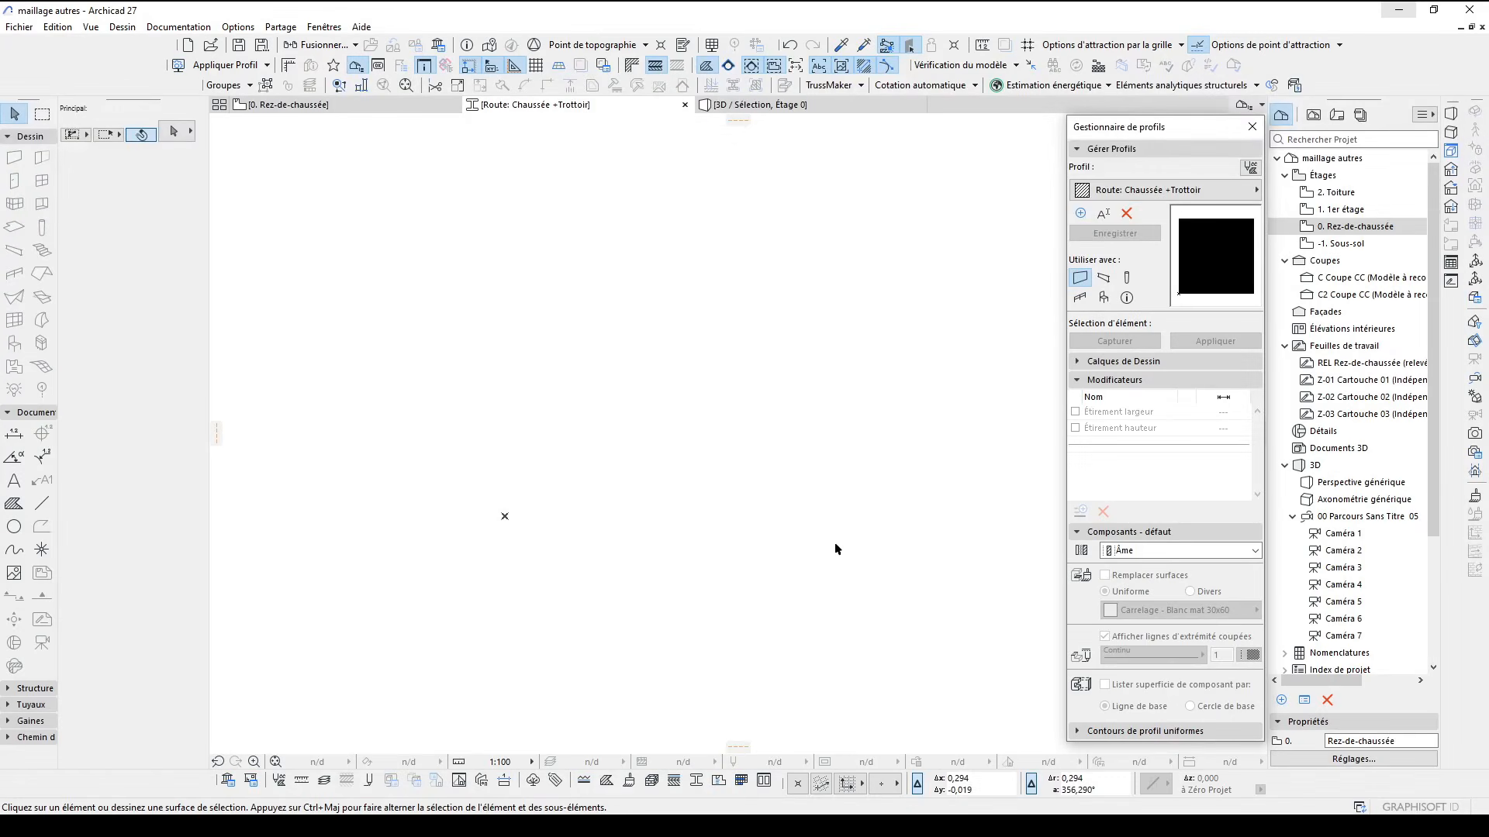
In Archicad, draw a rectangular fill 0.15 m wide and 0.25 m high for the T2 kerb, starting at the profile origin
click(14, 503)
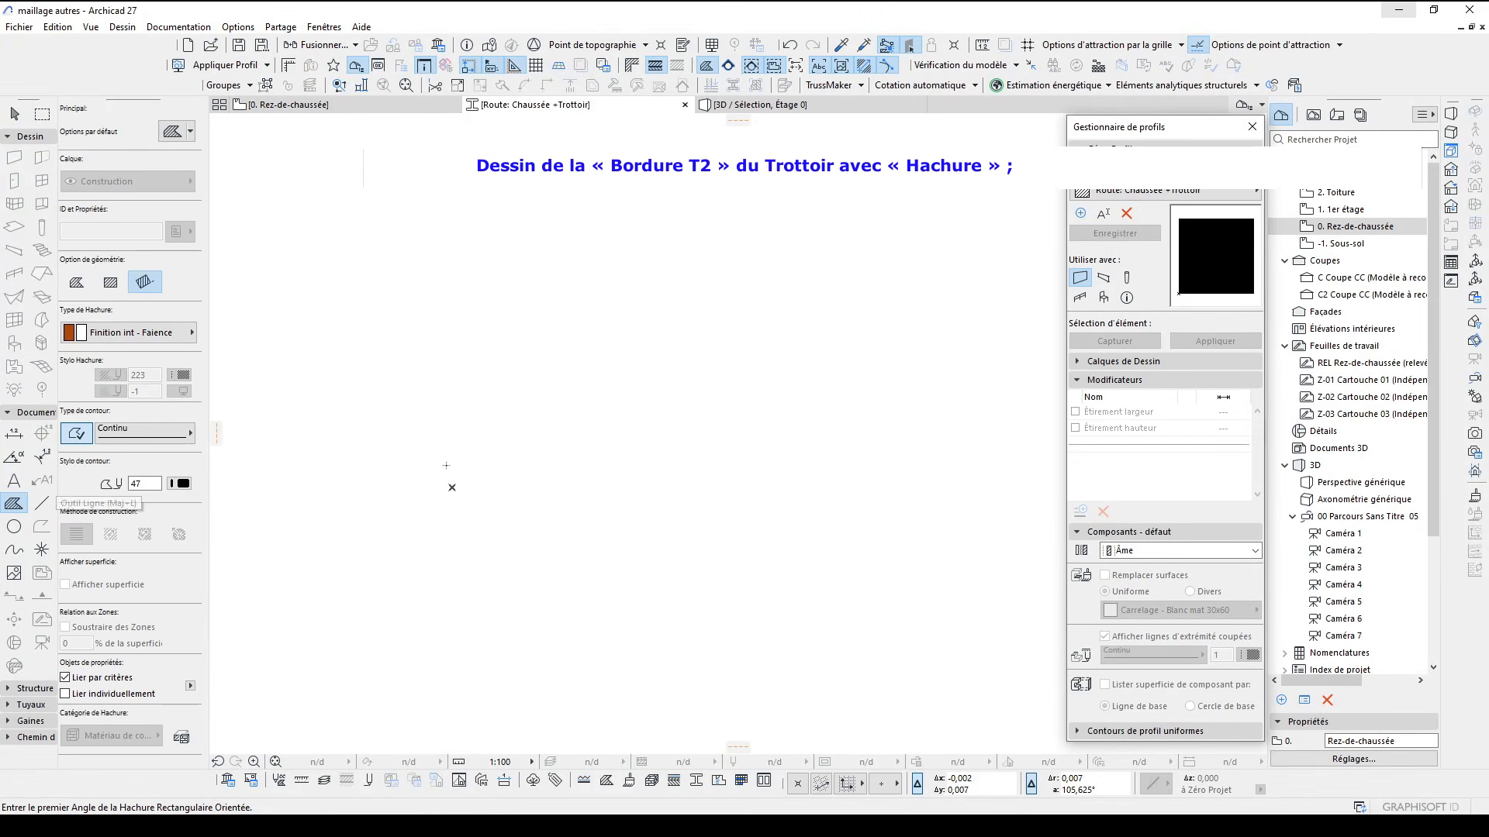
click(677, 476)
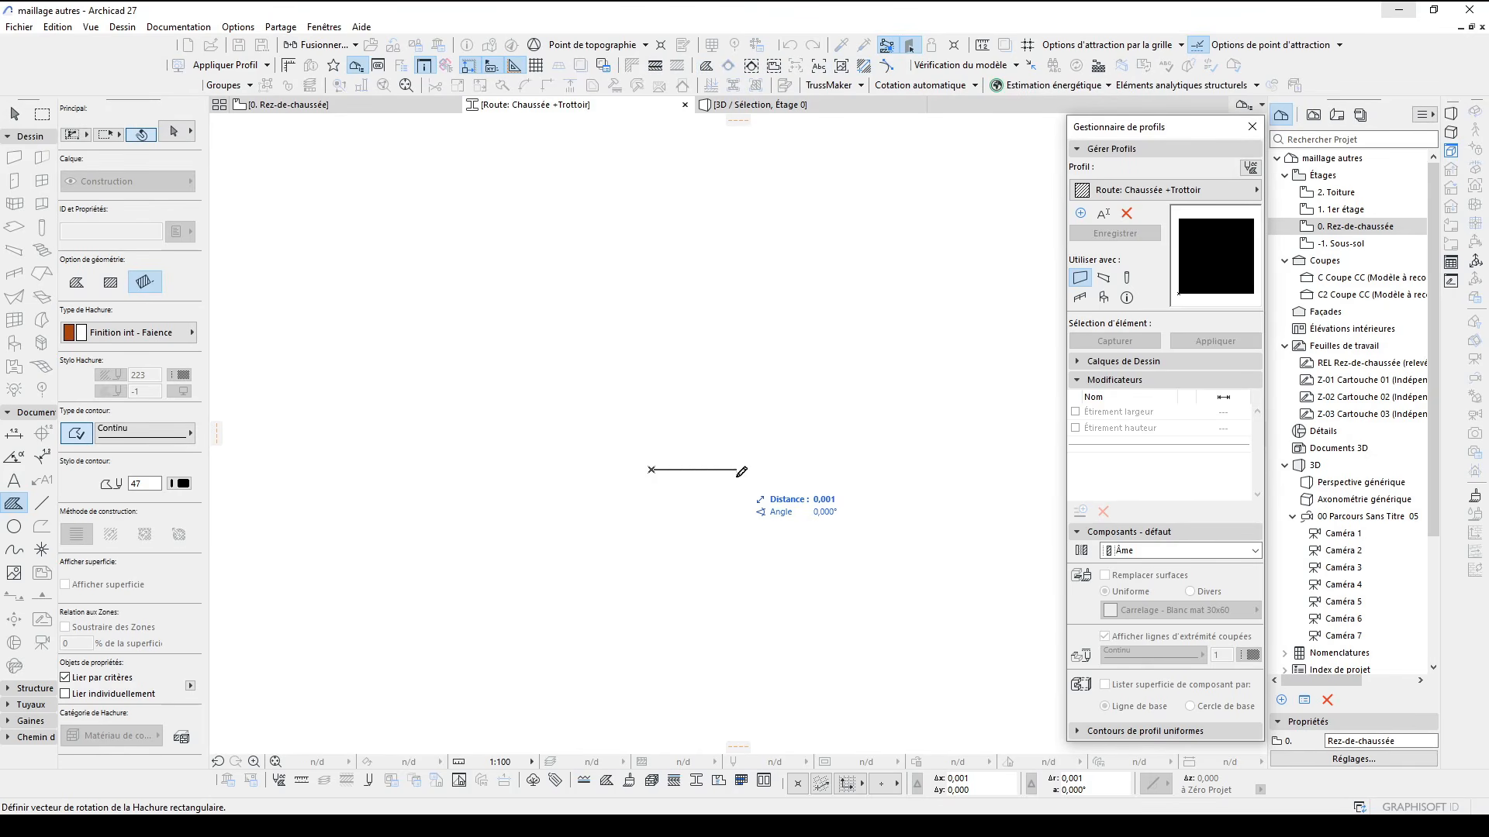
key(Return)
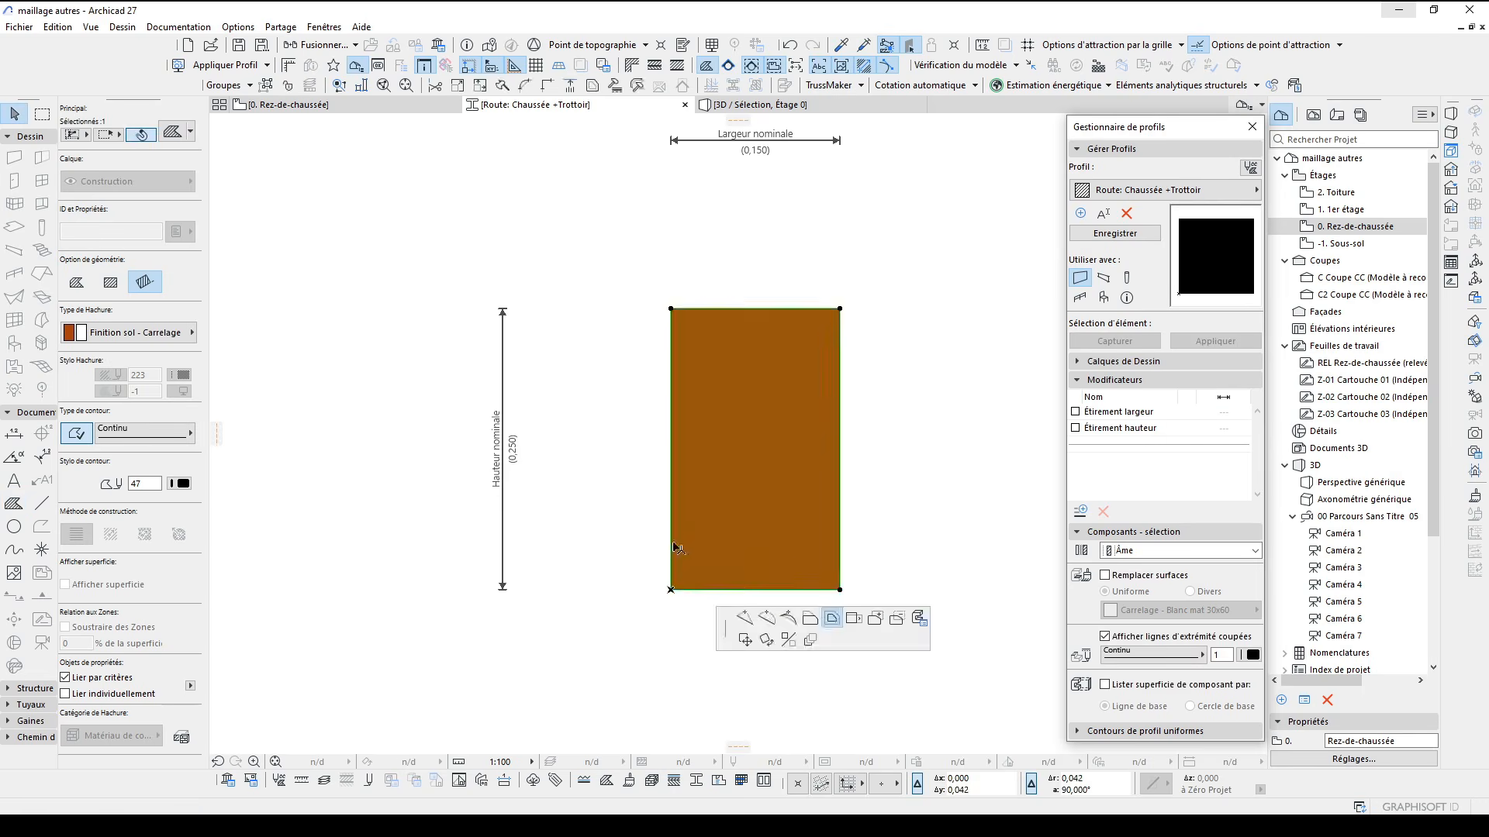
Insert a node 0.11 m up the kerb's left edge and shift the upper-left corner 0.03 m inward along the top edge
click(795, 373)
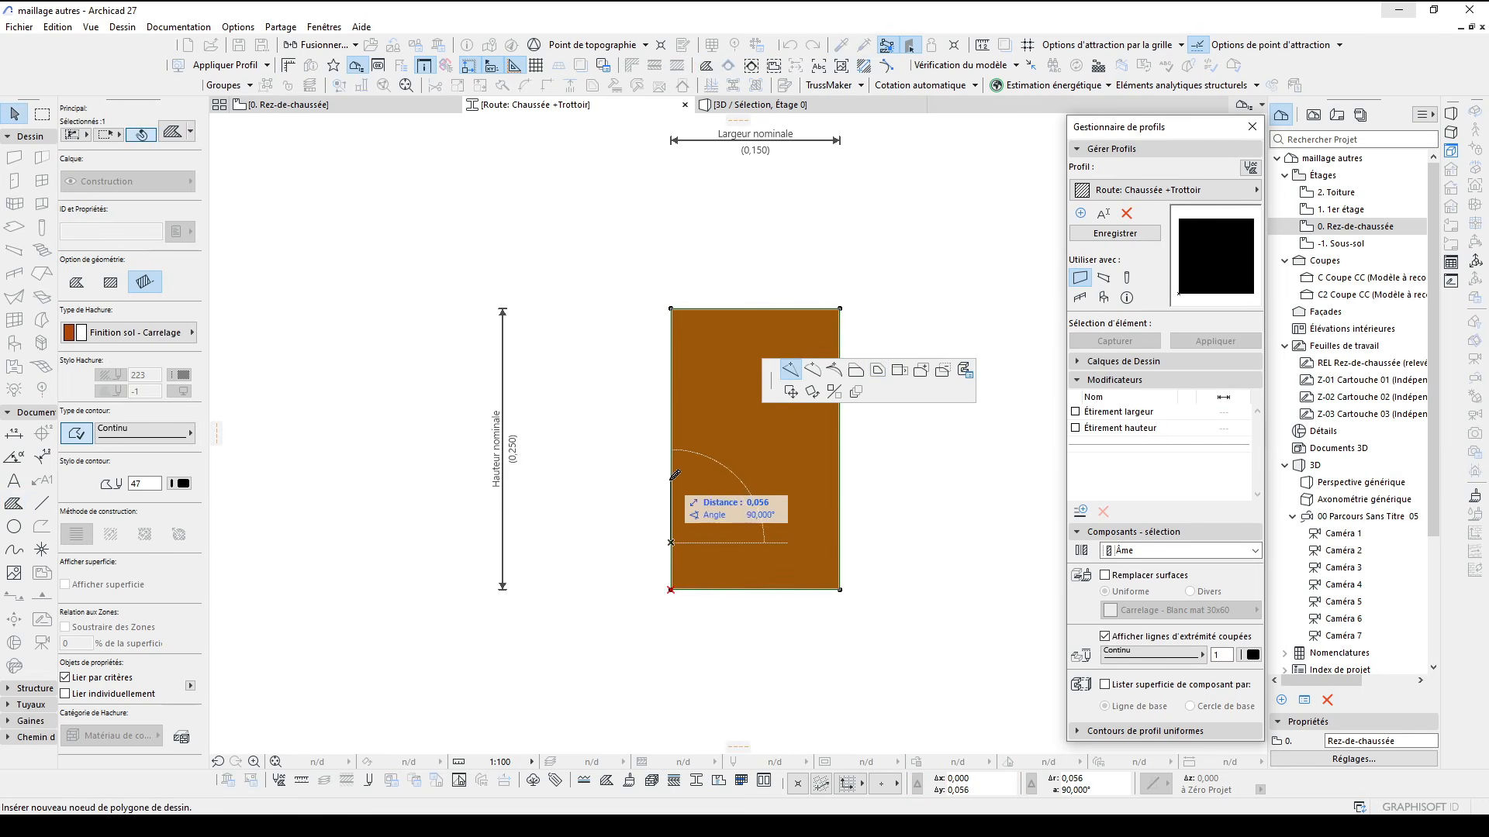
click(671, 480)
click(670, 480)
text(0,11-)
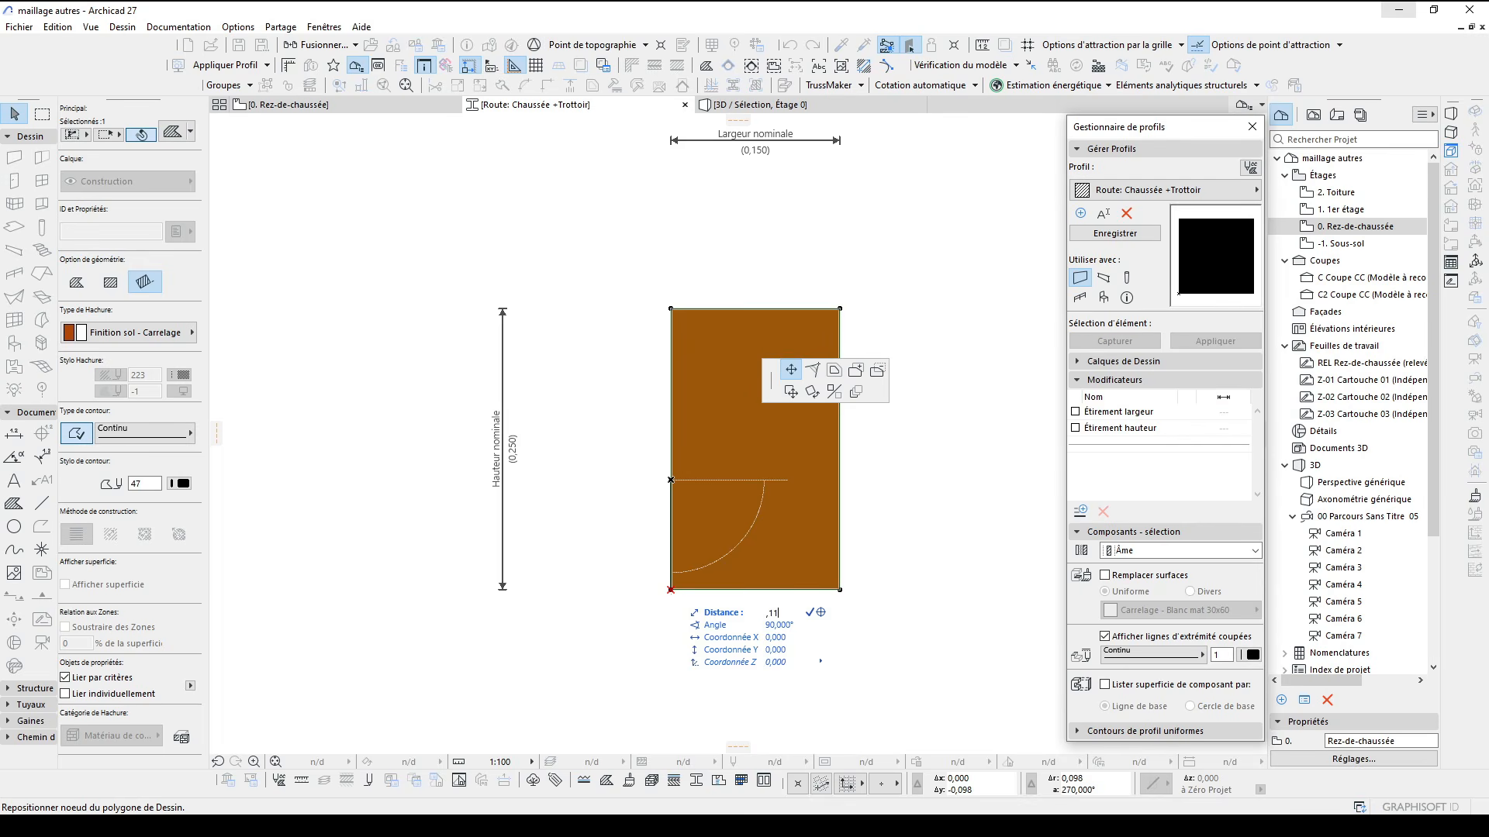
key(Return)
click(670, 308)
click(704, 308)
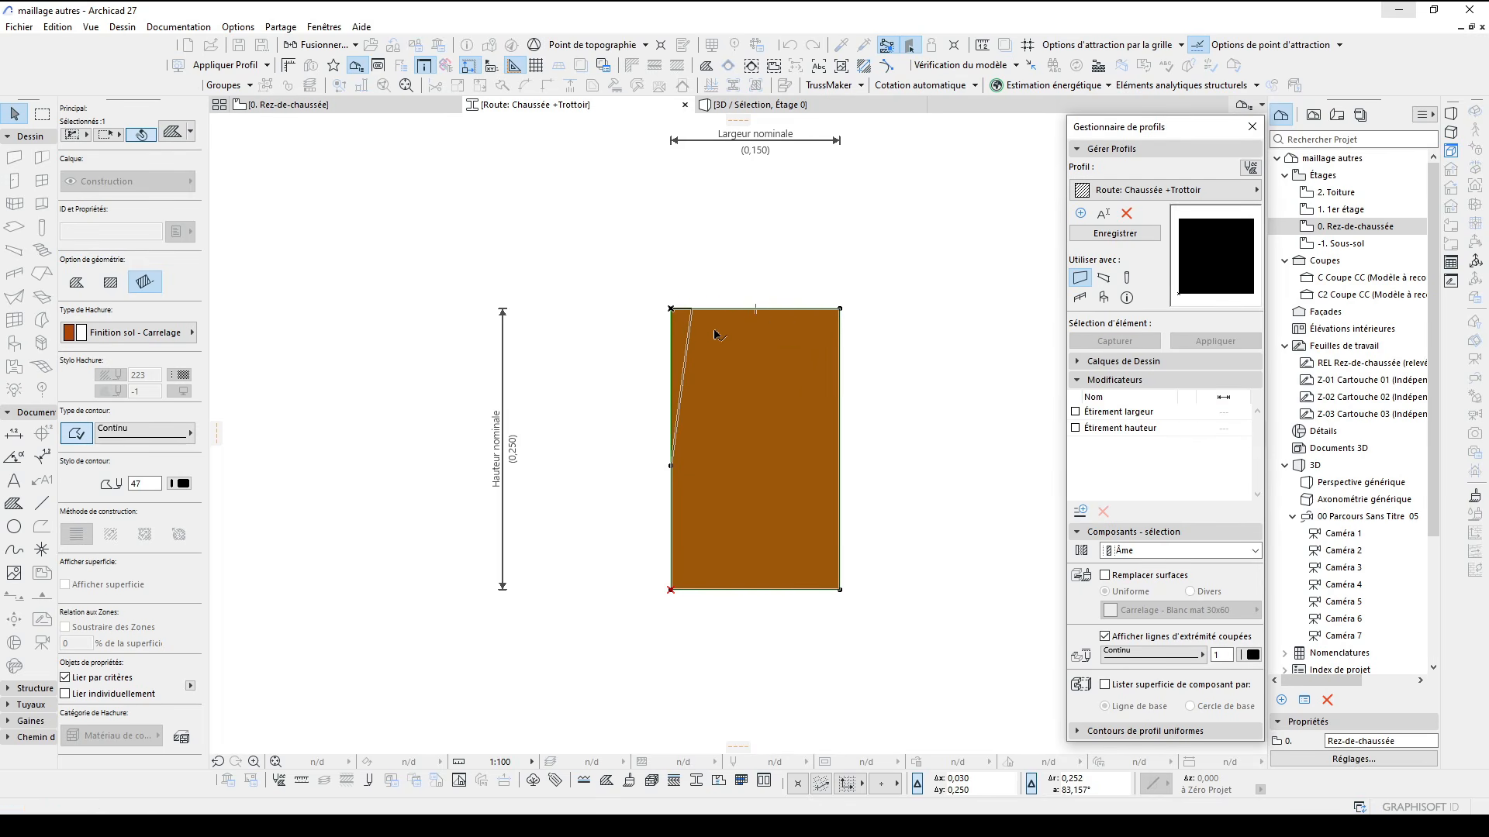
Fillet the kerb's upper-left corner with a radius of 0.05 m
click(839, 308)
click(812, 371)
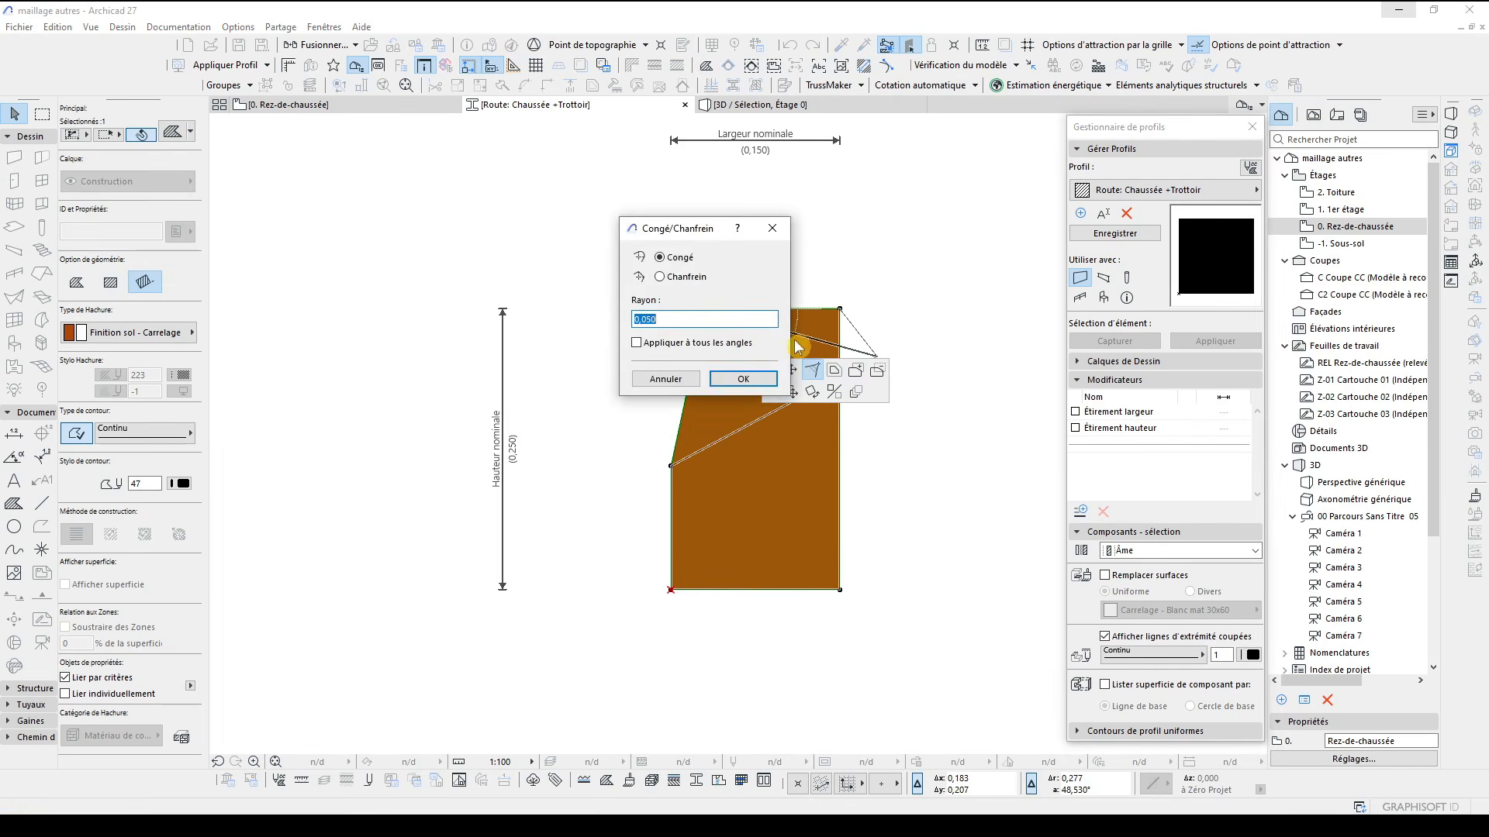
text(,)
text(05)
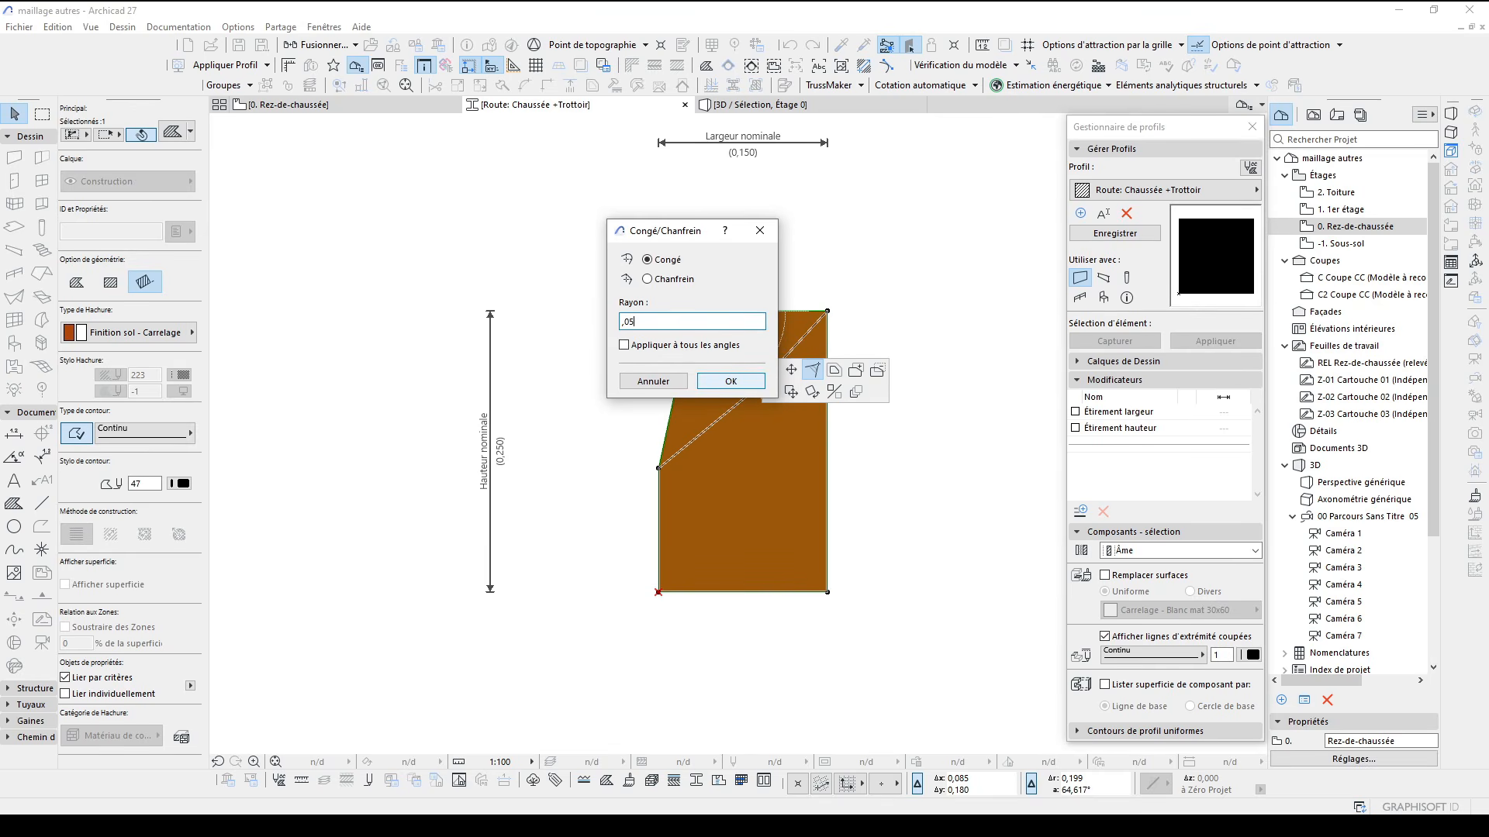
click(718, 377)
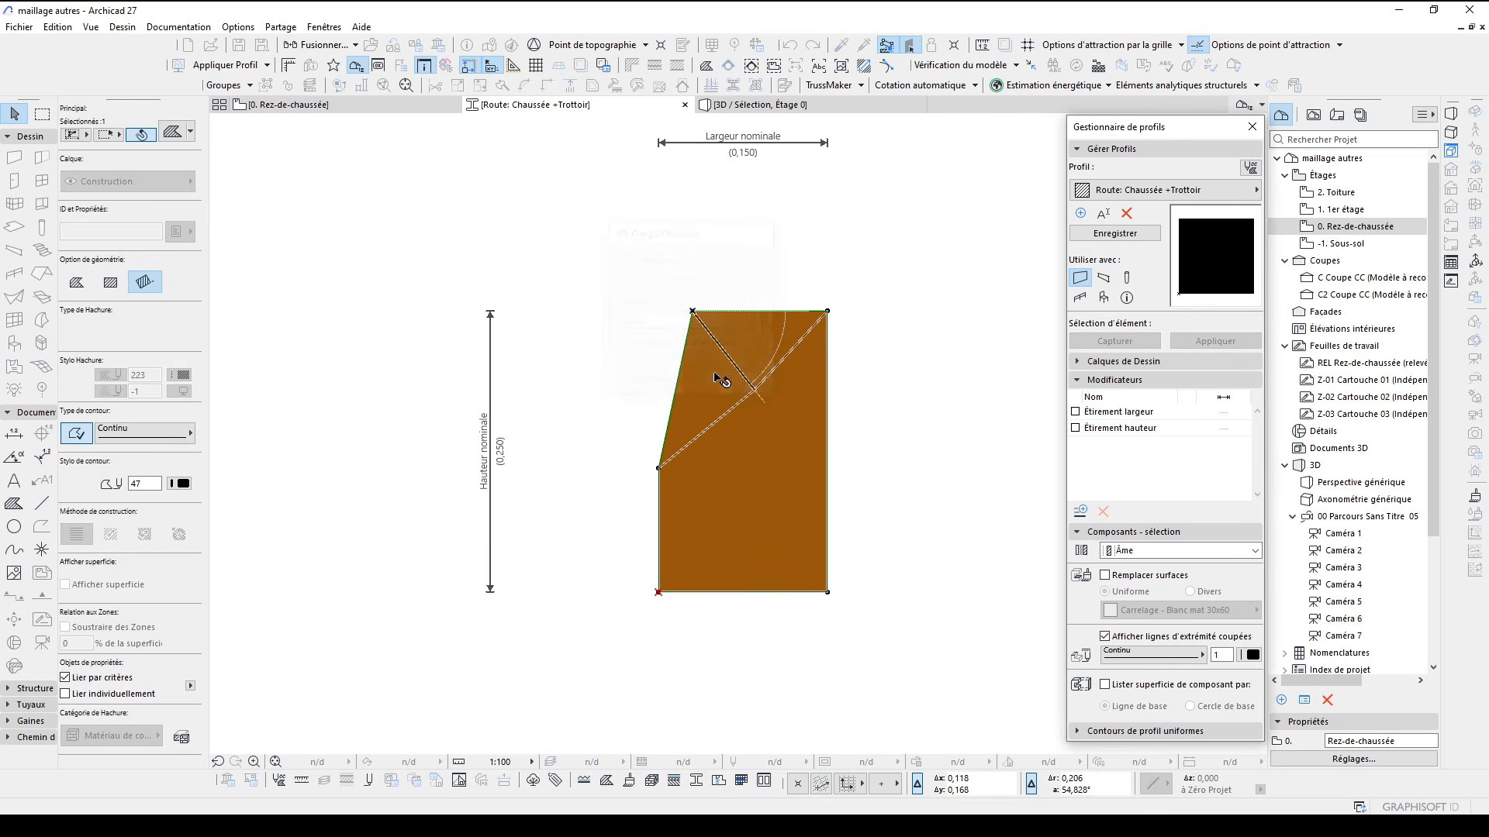
Change the T2 kerb fill's building material to Béton préfabriqué
scroll(733, 389, down, 1)
scroll(706, 482, down, 1)
middle_drag(706, 483, 708, 486)
click(767, 467)
click(175, 132)
click(787, 265)
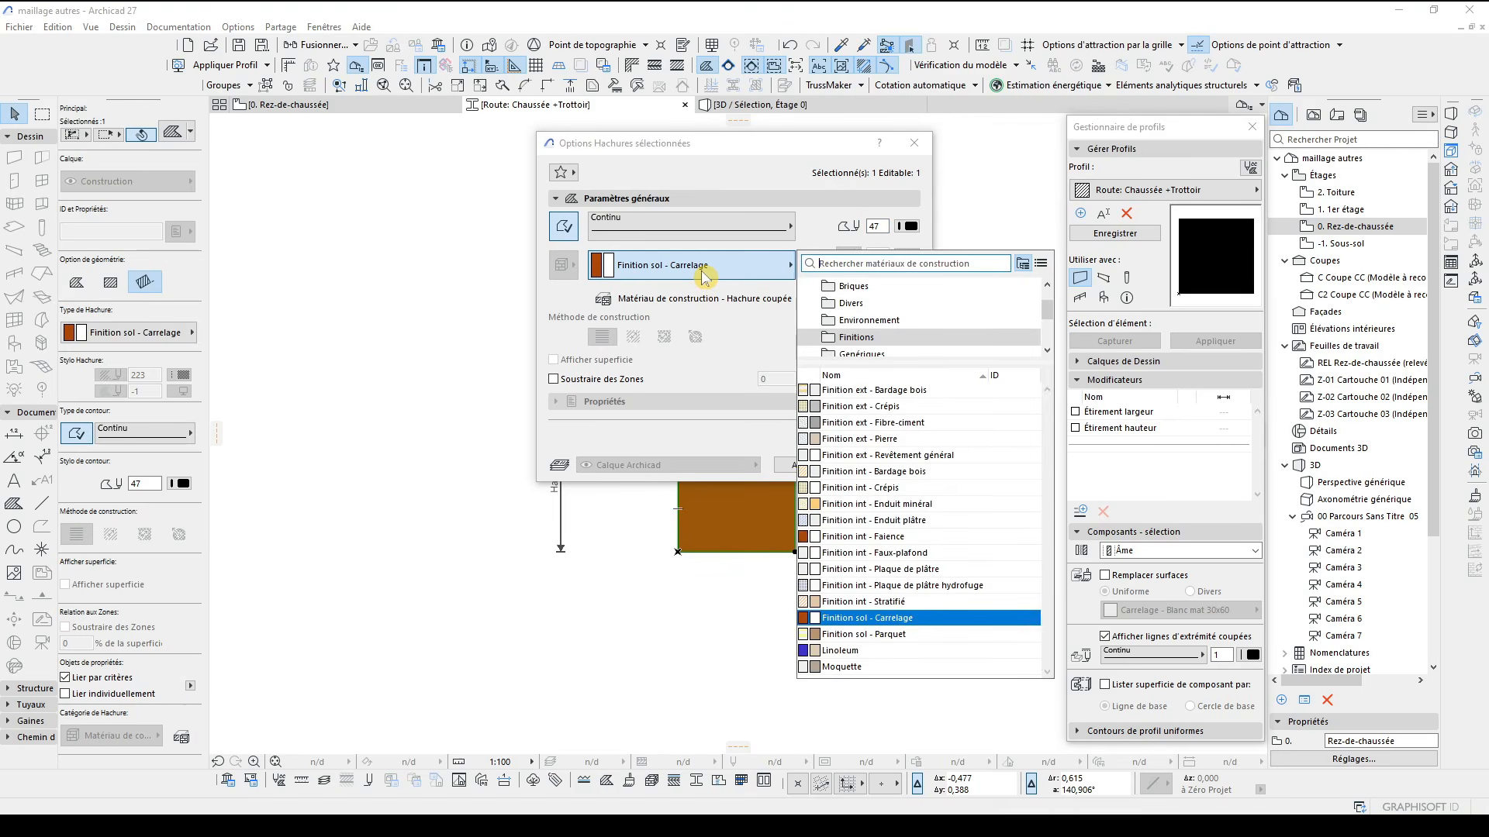
text(bét)
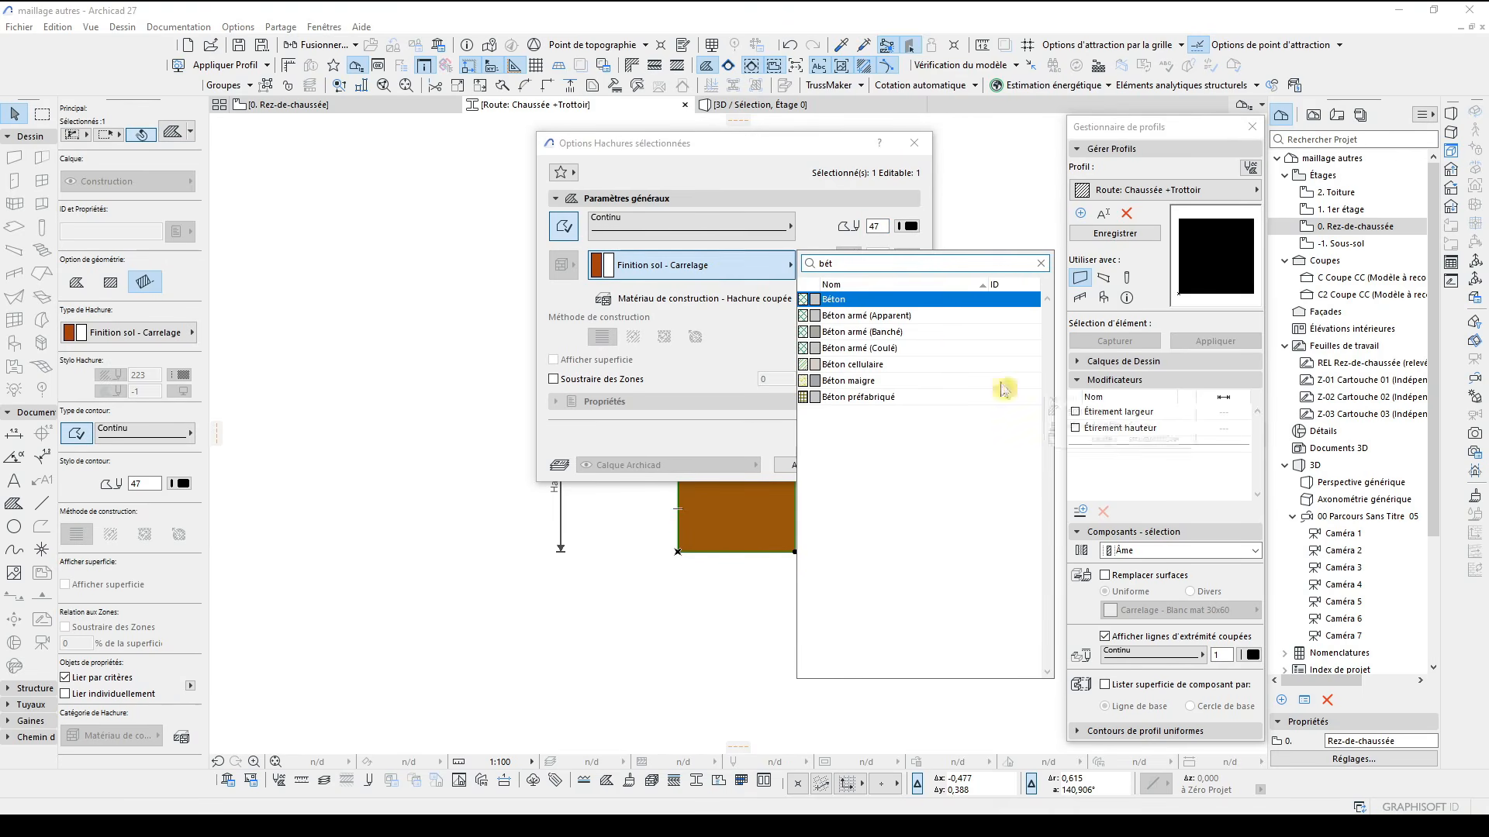
click(954, 381)
click(892, 462)
click(726, 482)
middle_drag(766, 501, 841, 526)
Draw the CS2 gutter fill 0.25 m wide, extending left from the kerb's lower-left corner with the kerb's fill settings
key(Escape)
alt+click(836, 501)
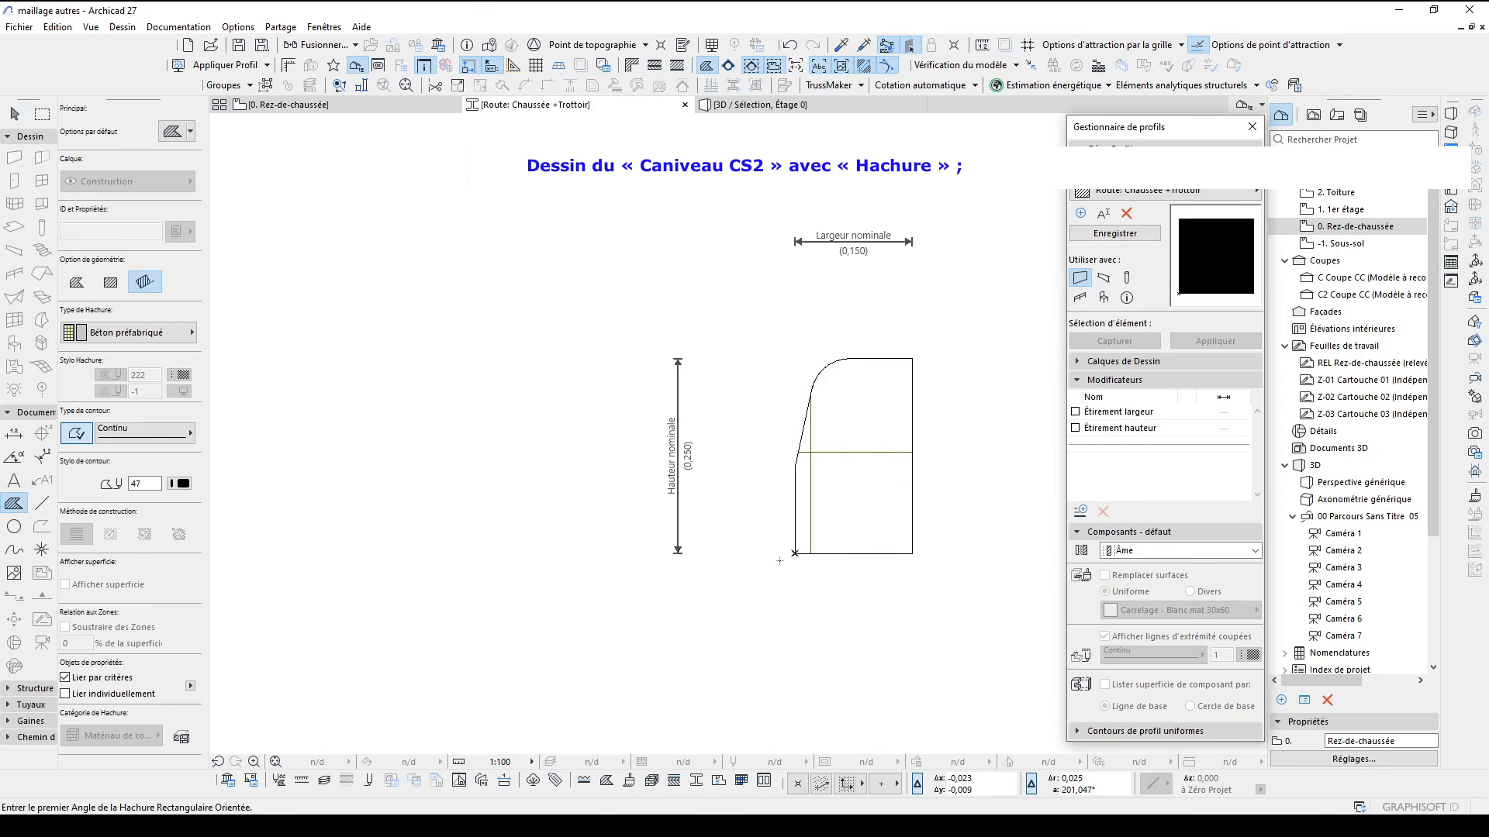
click(794, 554)
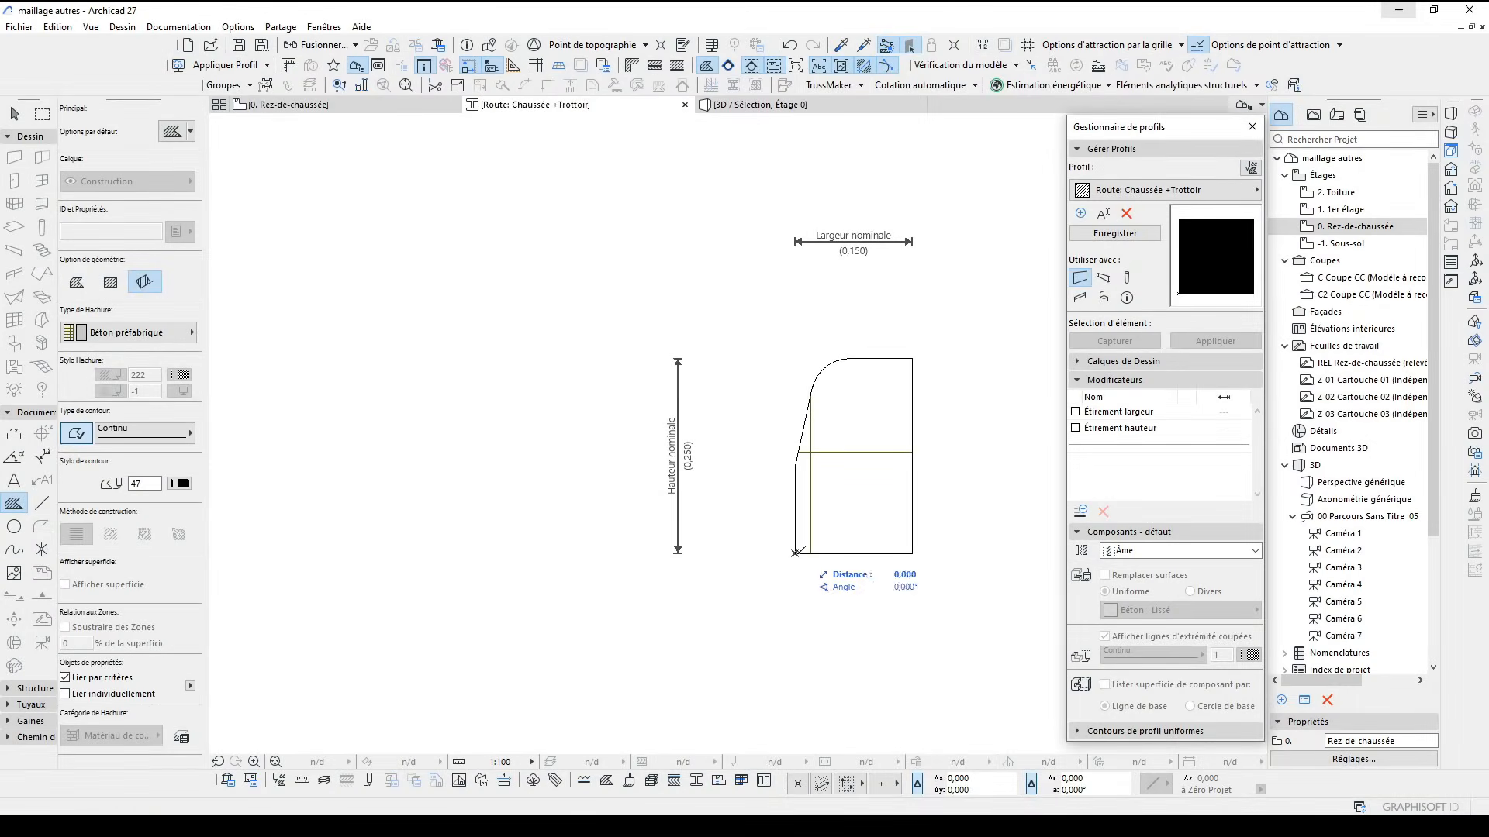
click(794, 553)
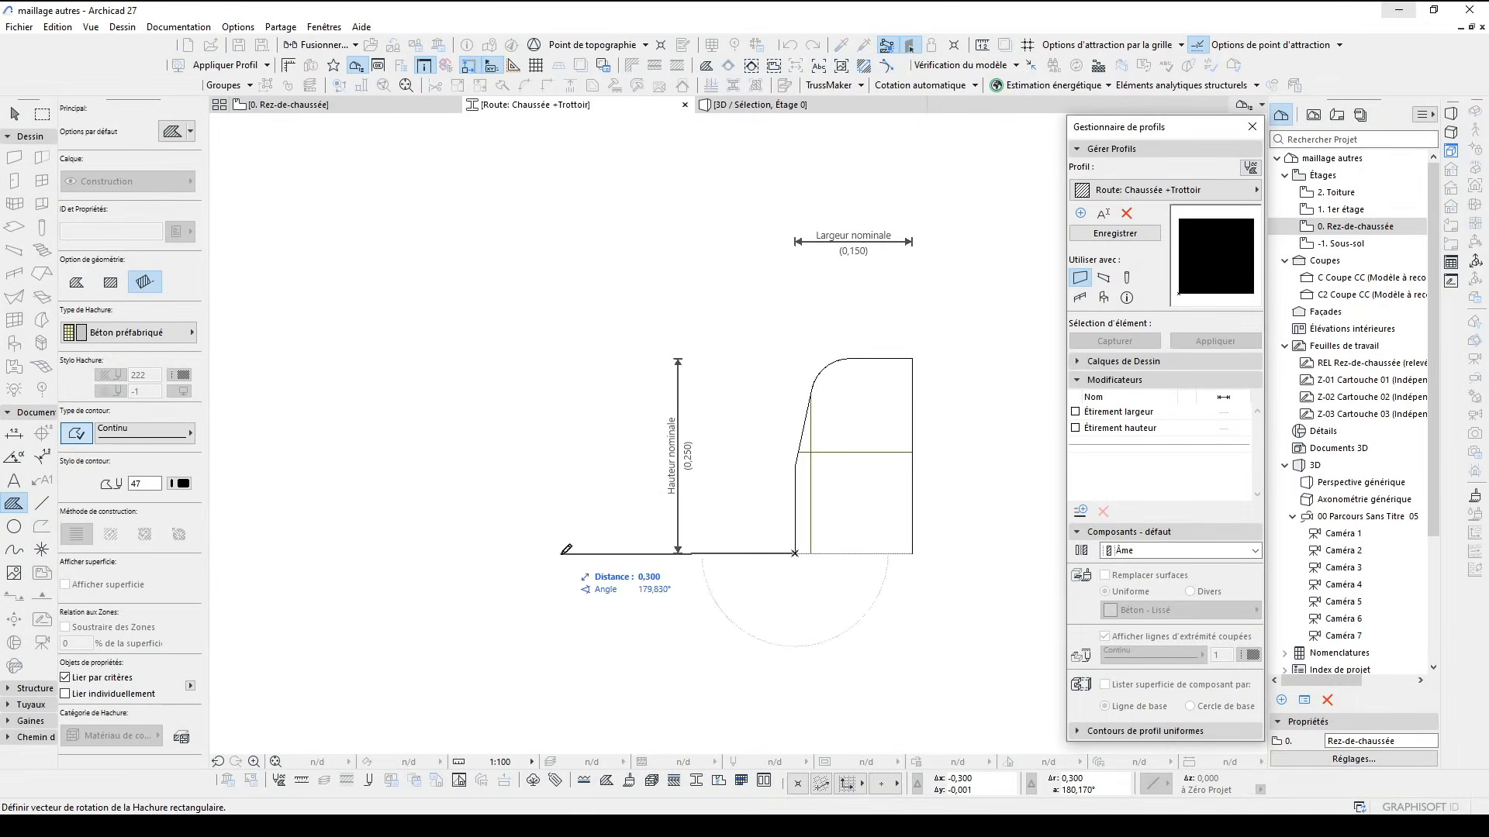
key(Return)
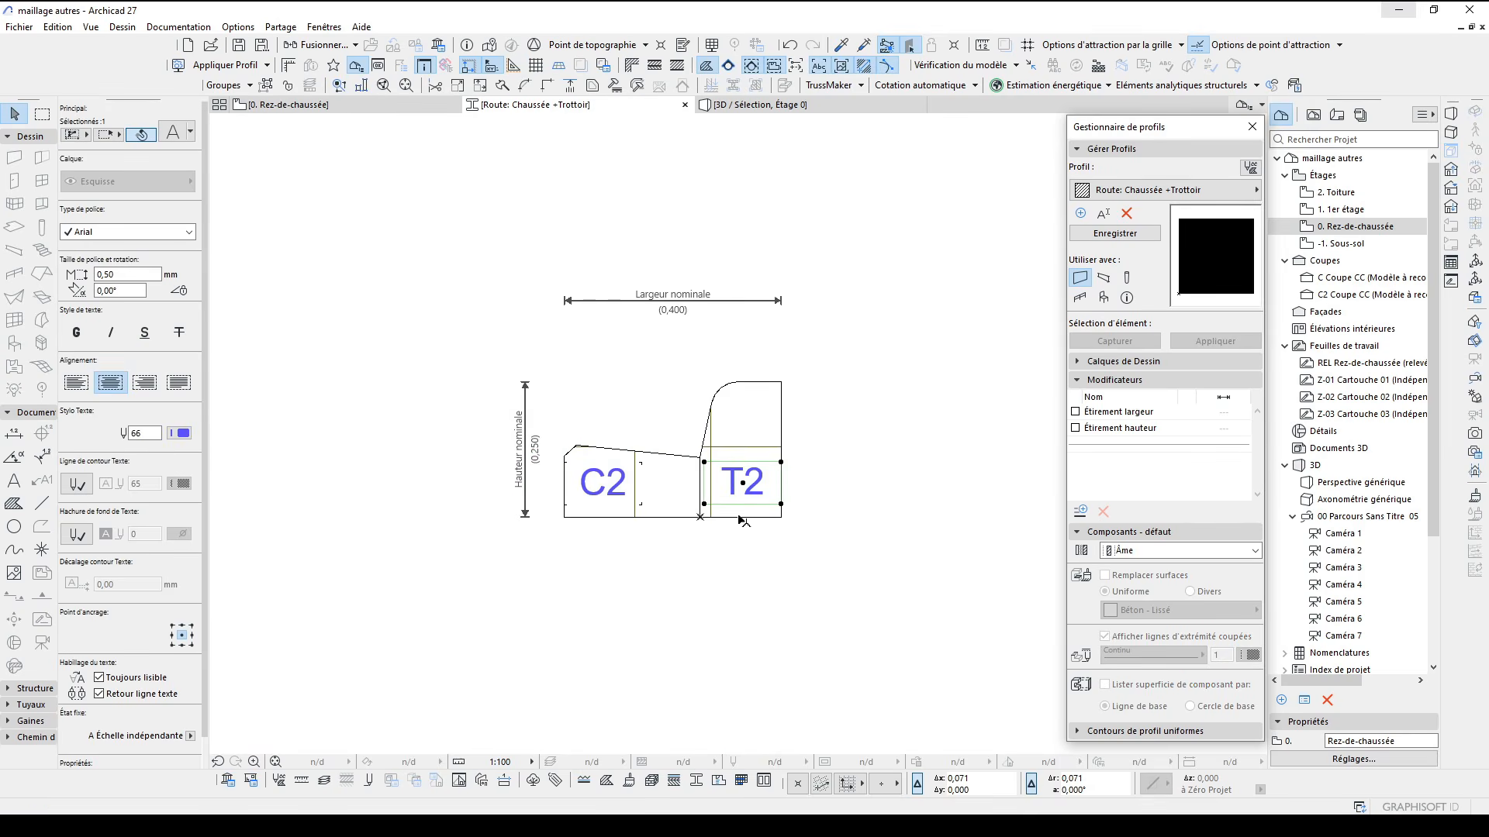
Deselect the T2 label and consult the PowerPoint slide of kerb and gutter details
click(742, 553)
scroll(742, 552, down, 2)
middle_drag(742, 550, 772, 565)
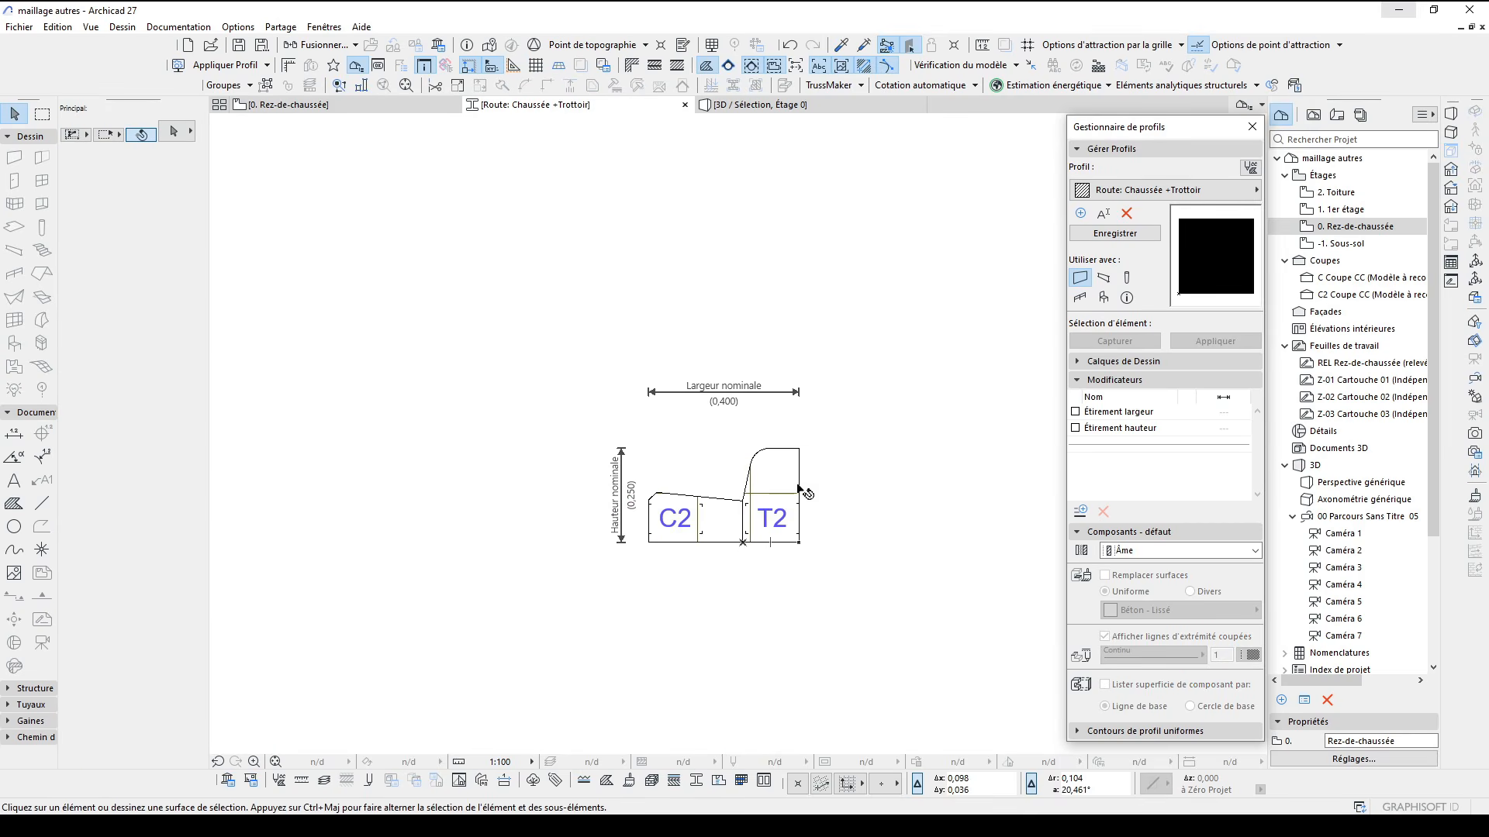
scroll(696, 518, down, 2)
middle_drag(718, 514, 738, 502)
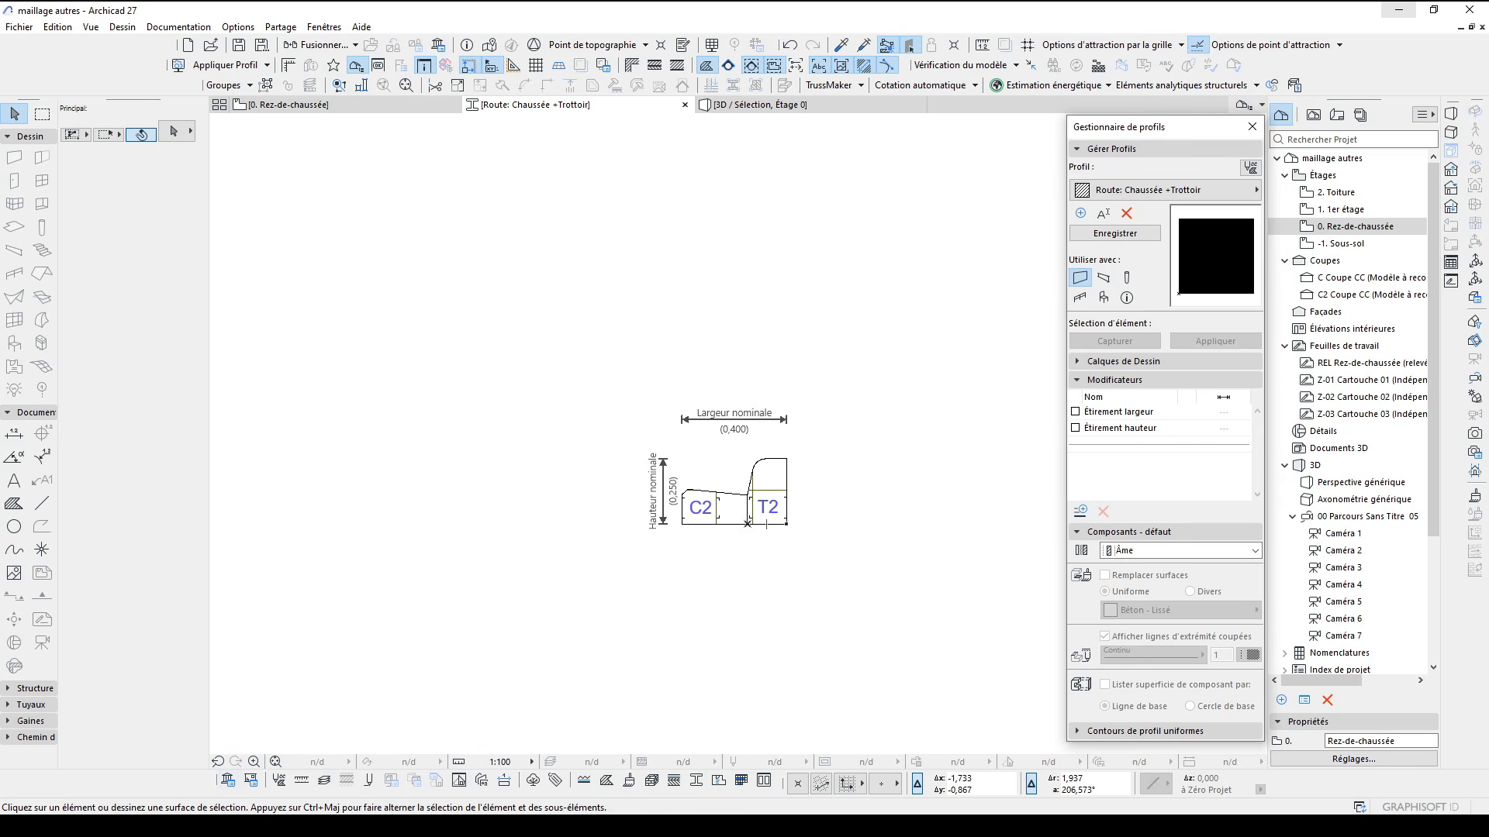
key(alt+Tab)
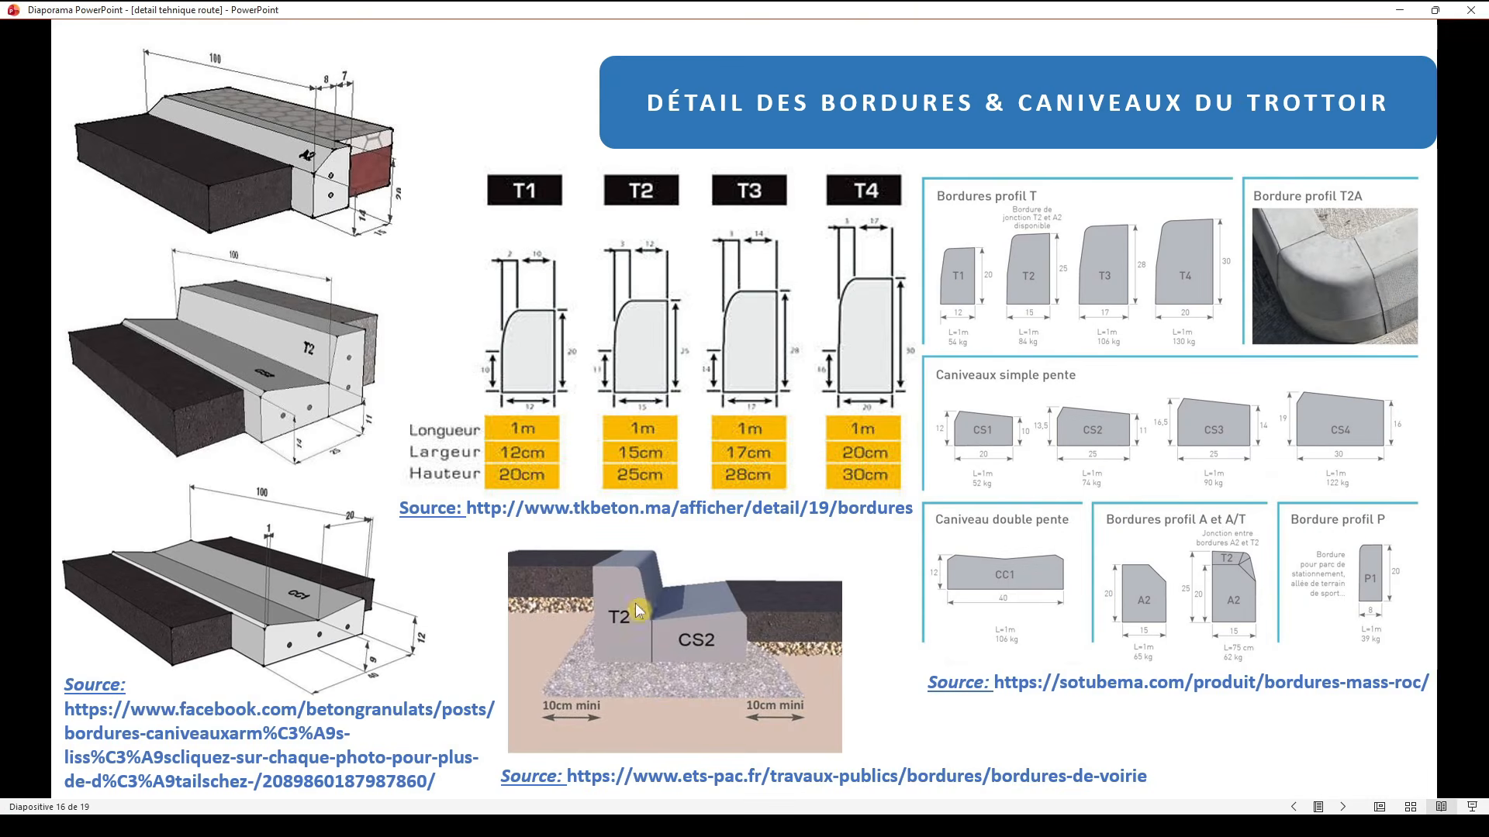
Draw a rectangular fill 1.5 m long and 0.04 m thick, extending left from the top of the gutter's left edge
scroll(1047, 608, up, 2)
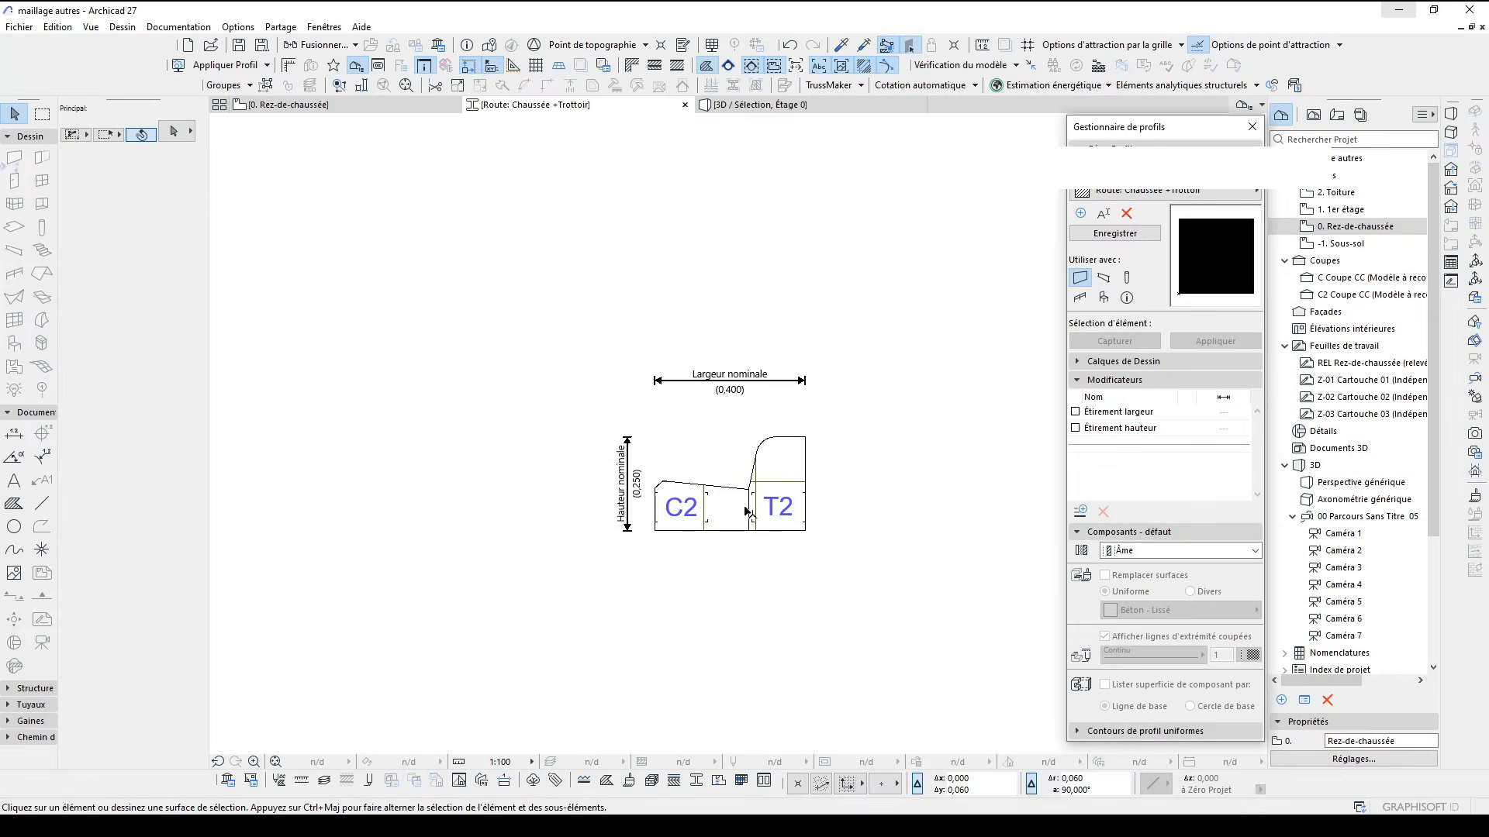
scroll(804, 524, up, 1)
middle_drag(804, 522, 799, 532)
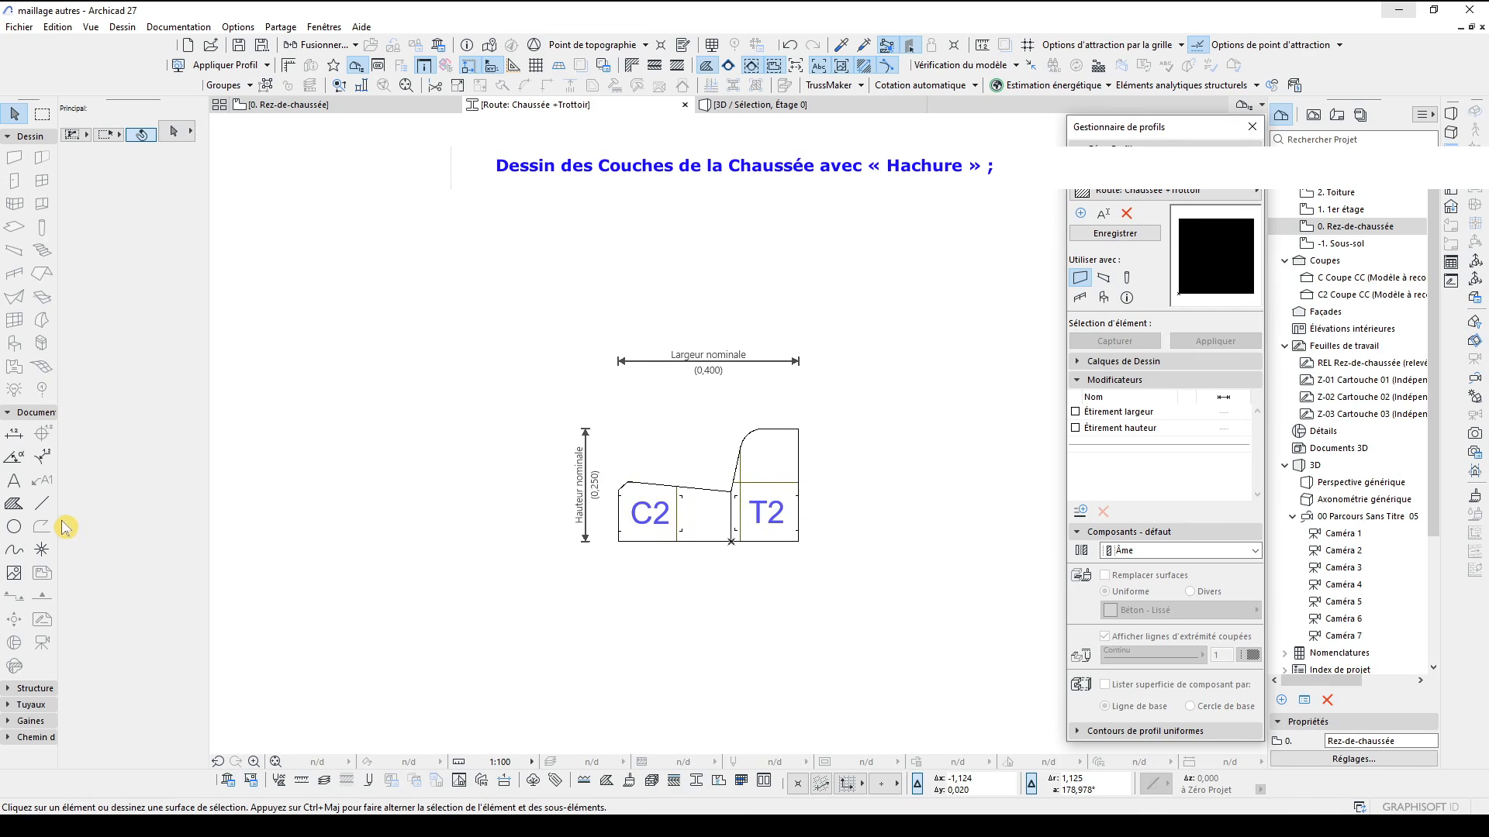
click(16, 504)
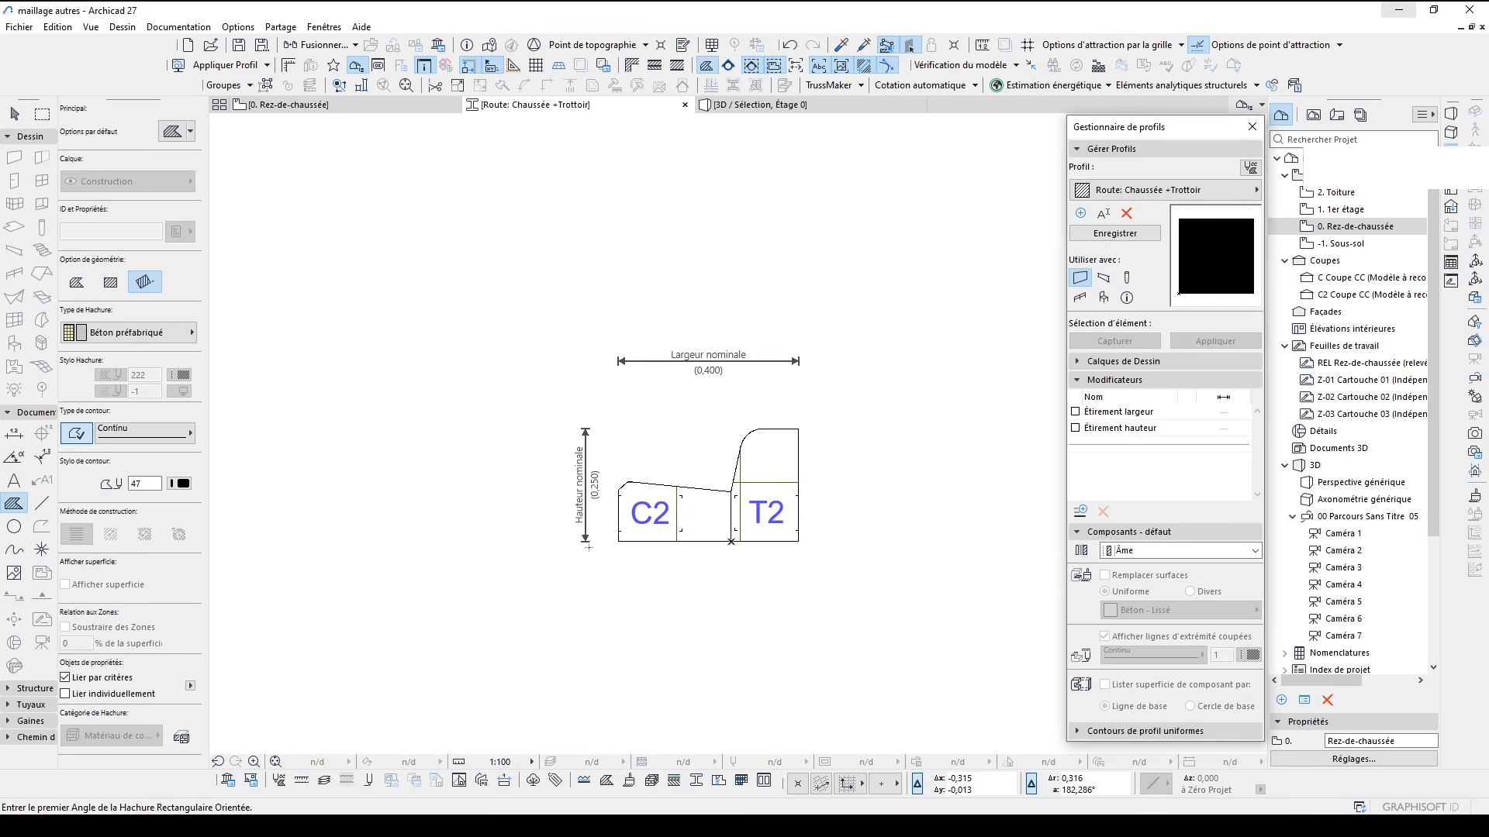
middle_drag(588, 548, 844, 535)
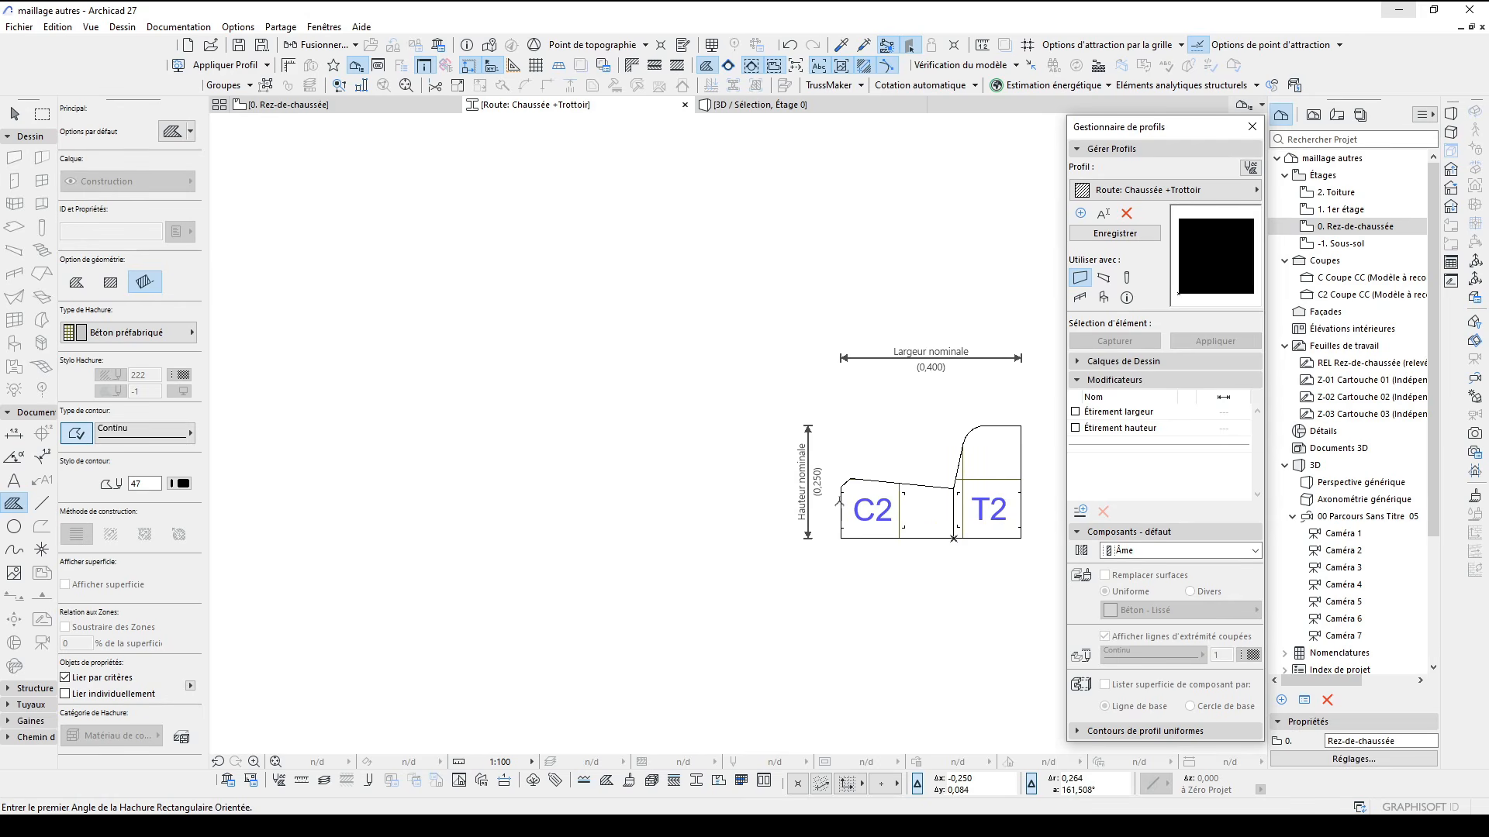
click(841, 488)
key(Tab)
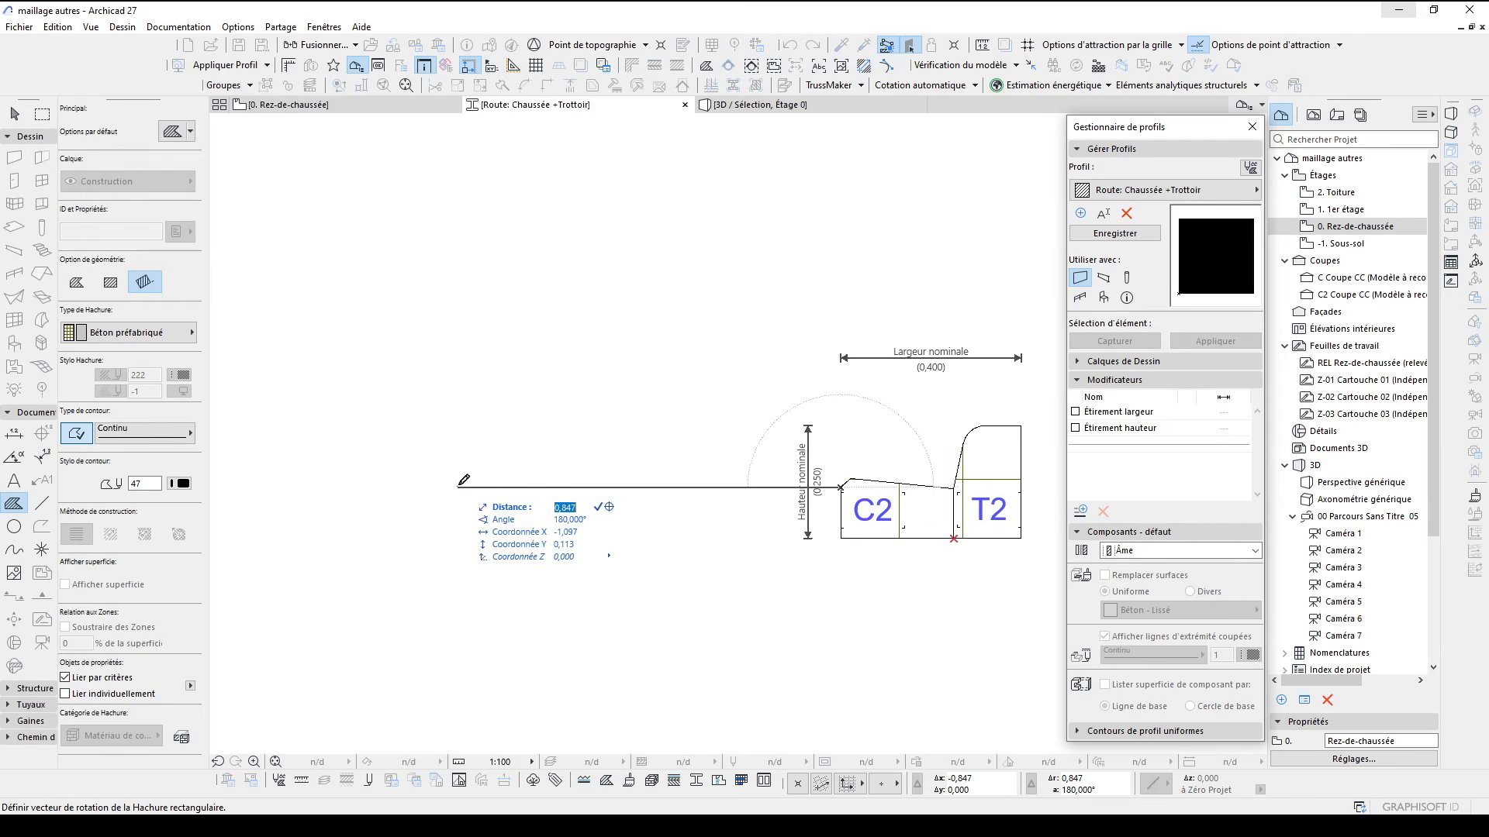
text(1,5)
key(Return)
scroll(674, 502, down, 3)
middle_drag(680, 513, 742, 512)
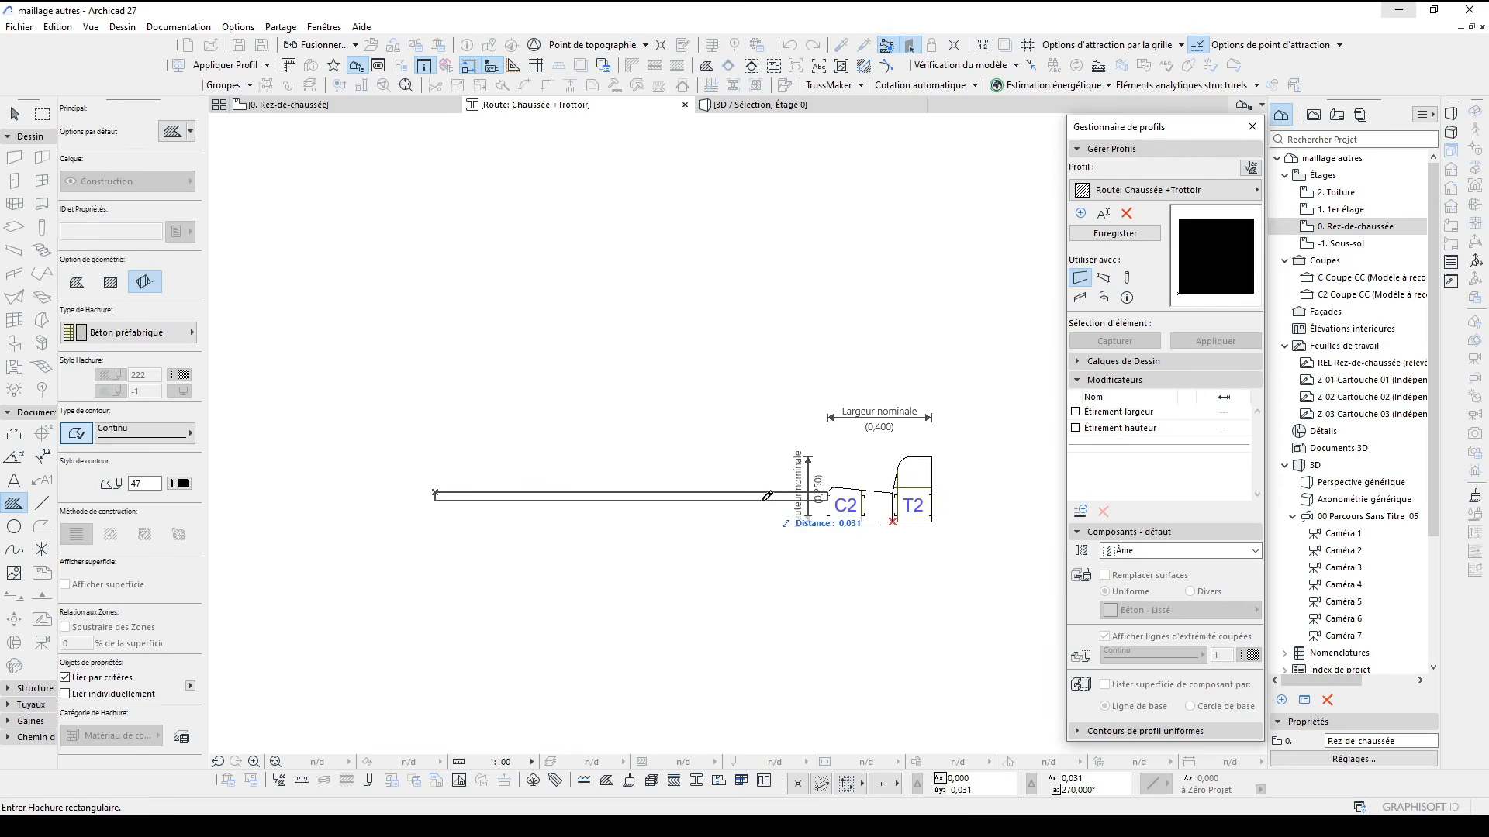
key(Tab)
text(,04)
key(Return)
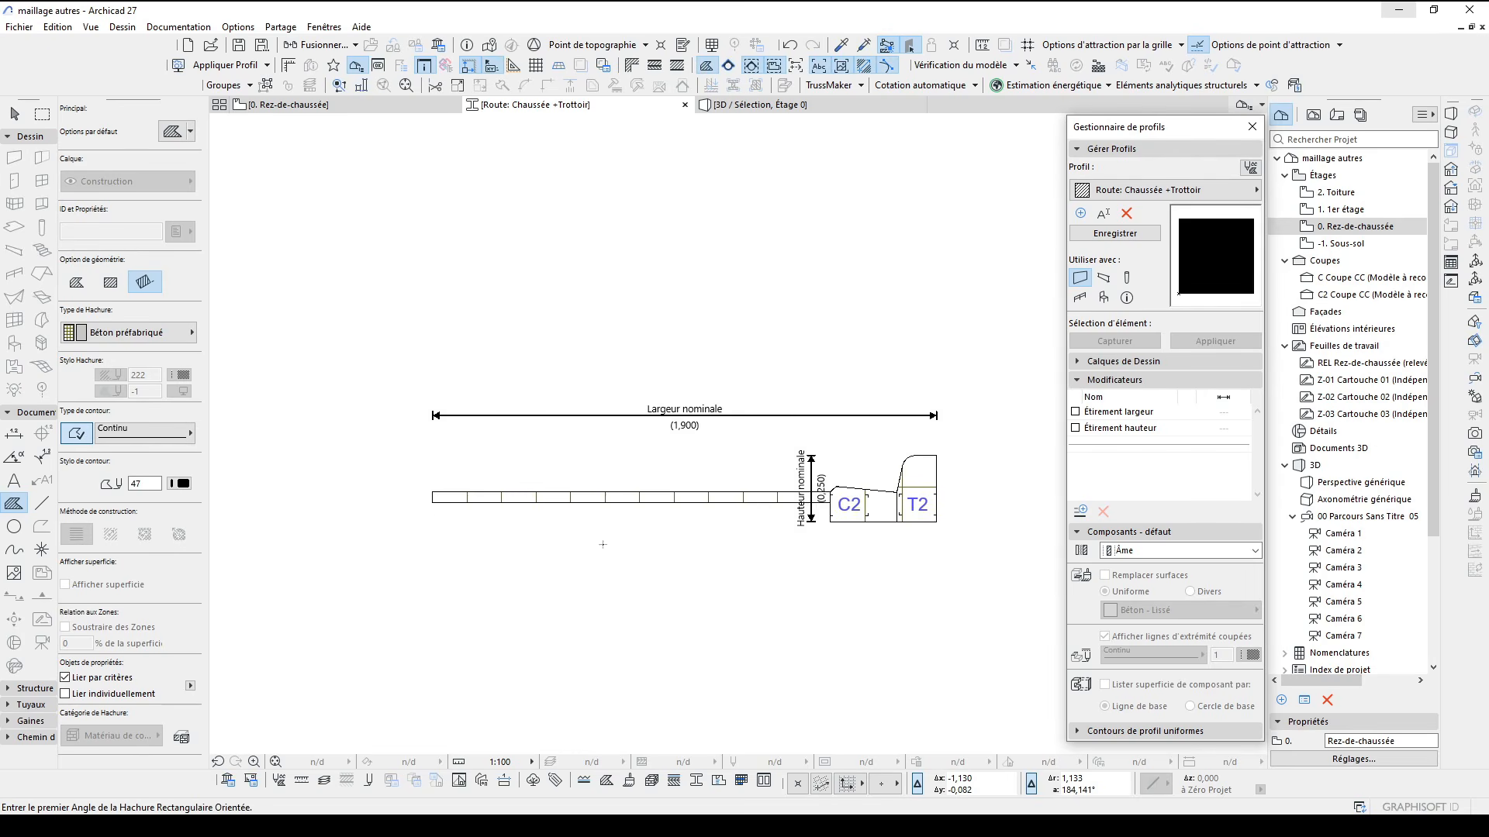
Change the building material of the thin top pavement layer to Asphalte
scroll(605, 544, up, 2)
click(644, 385)
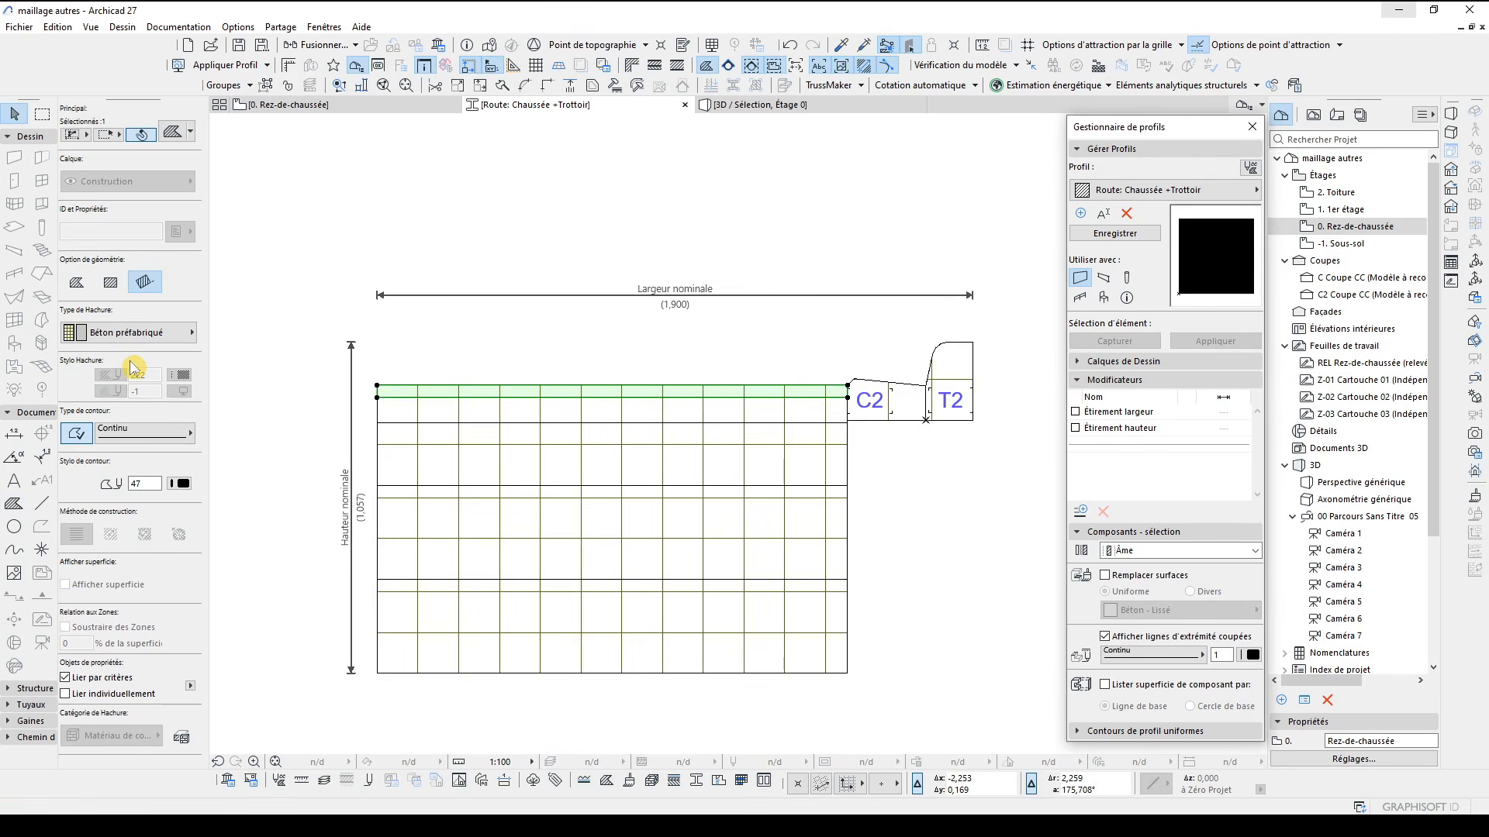
click(131, 333)
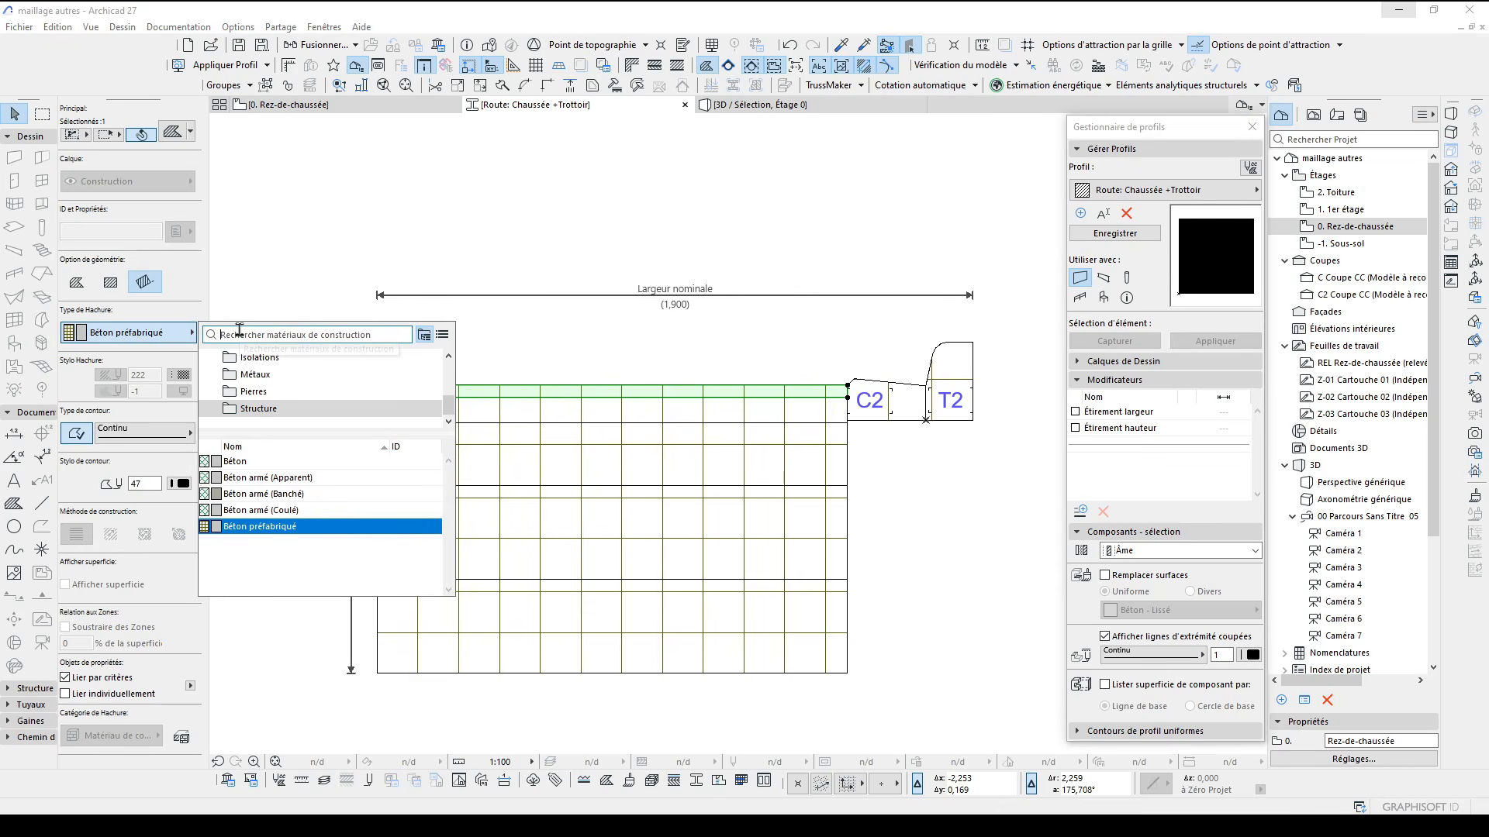
text(as)
click(265, 369)
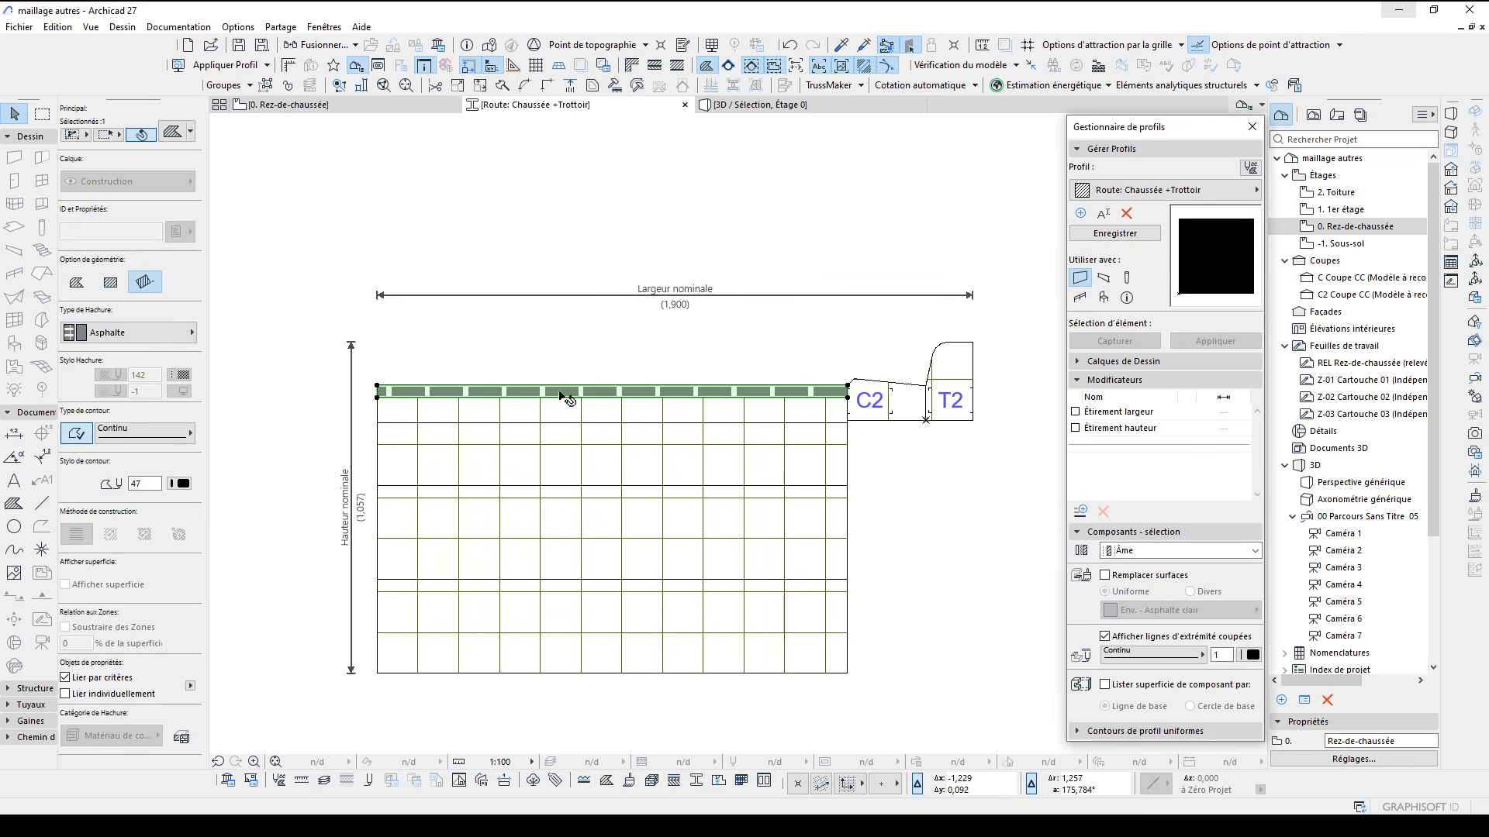
Change the building material of the second pavement layer to GEN - Revêtement ext
click(888, 445)
click(781, 417)
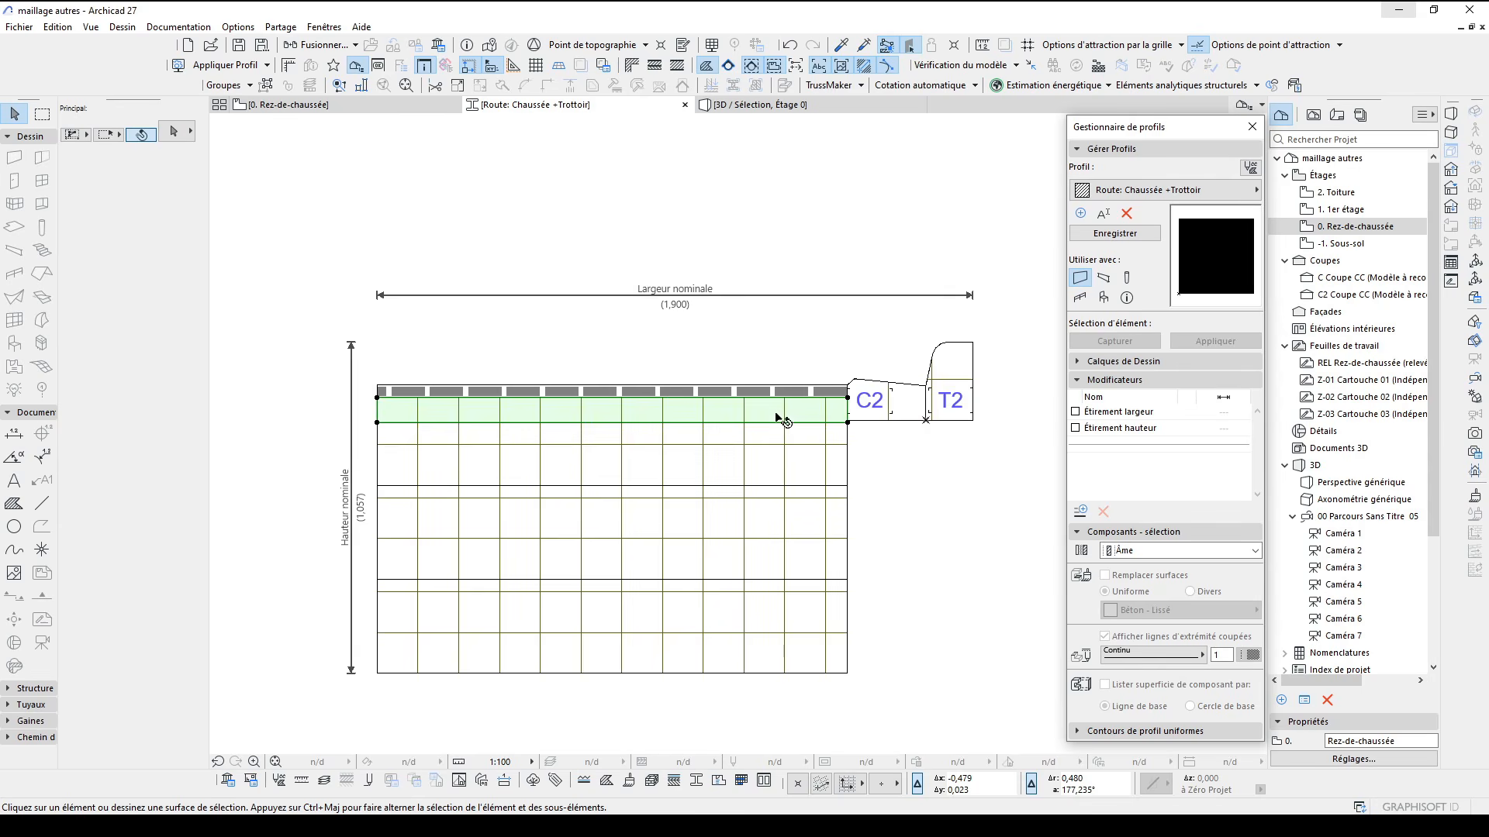
click(128, 332)
click(338, 412)
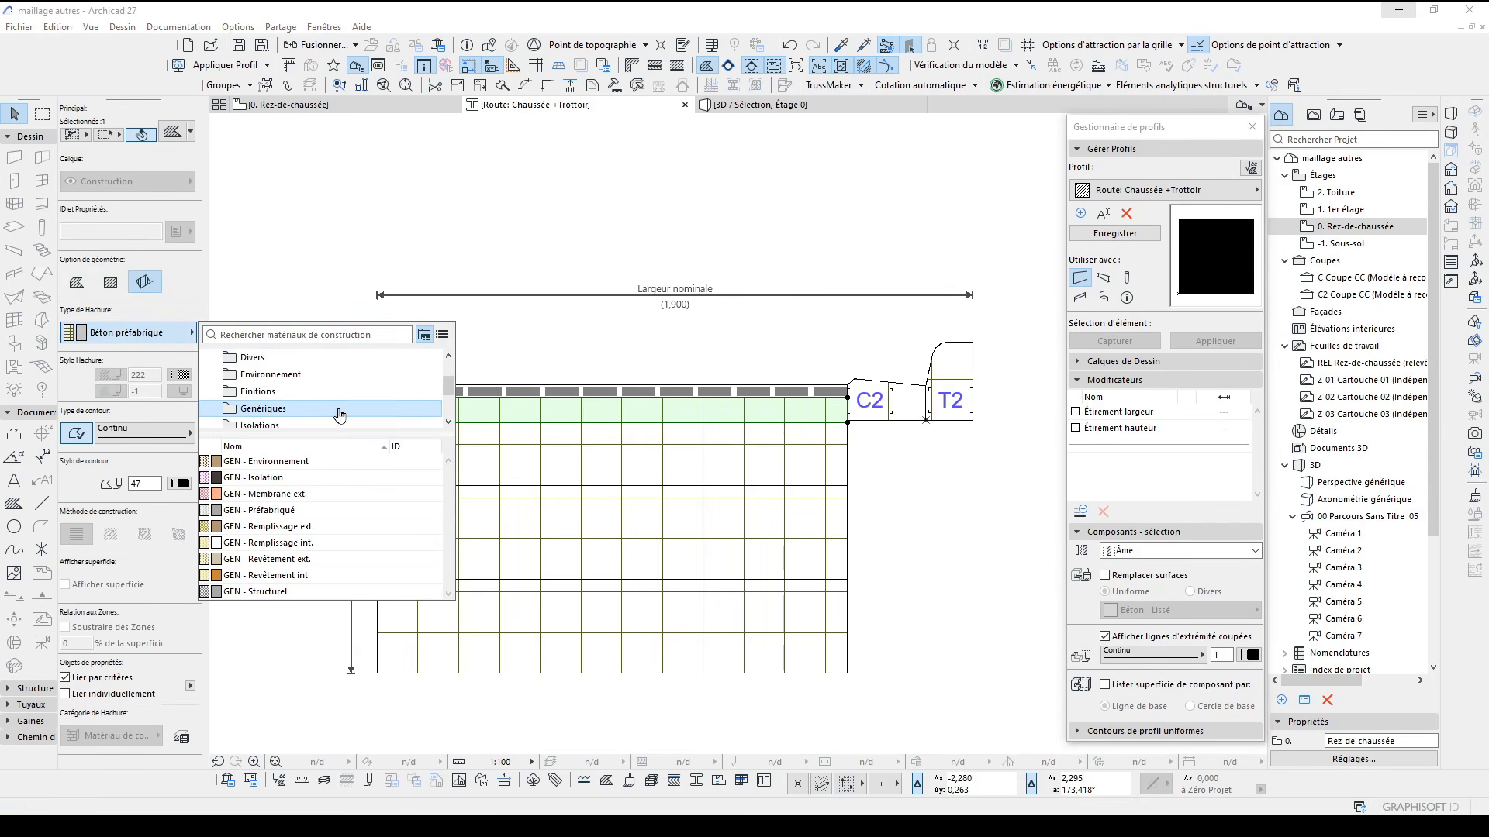
click(356, 561)
click(899, 479)
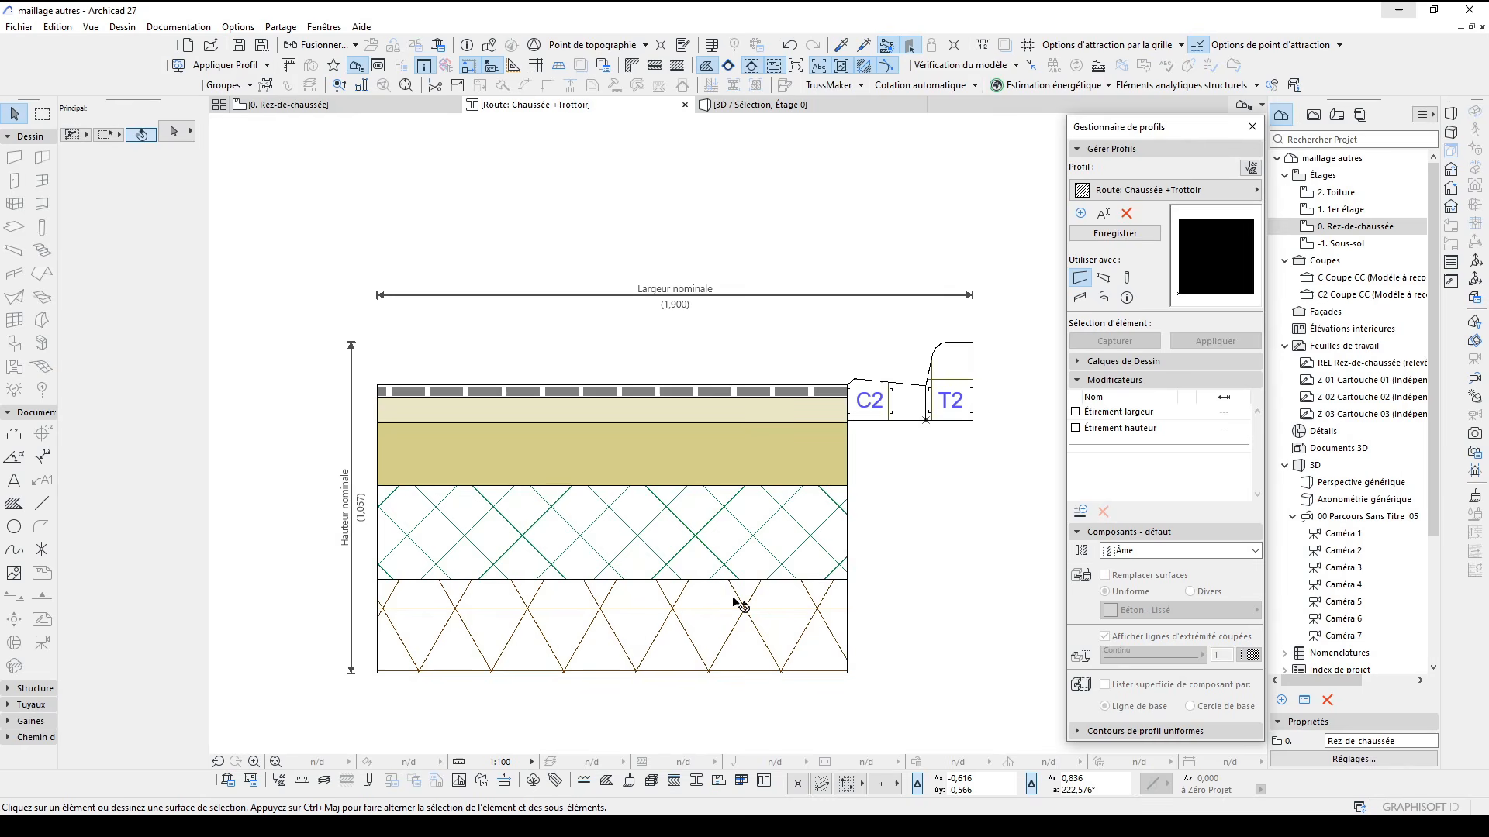
Move all five pavement layers up slightly so the second layer's underside lines up with the gutter's base
scroll(736, 600, down, 1)
middle_drag(831, 603, 769, 596)
scroll(767, 608, up, 2)
drag(710, 676, 665, 330)
scroll(895, 358, up, 7)
middle_drag(796, 387, 848, 416)
key(ctrl+d)
click(762, 454)
click(761, 445)
scroll(725, 667, down, 4)
middle_drag(724, 667, 780, 483)
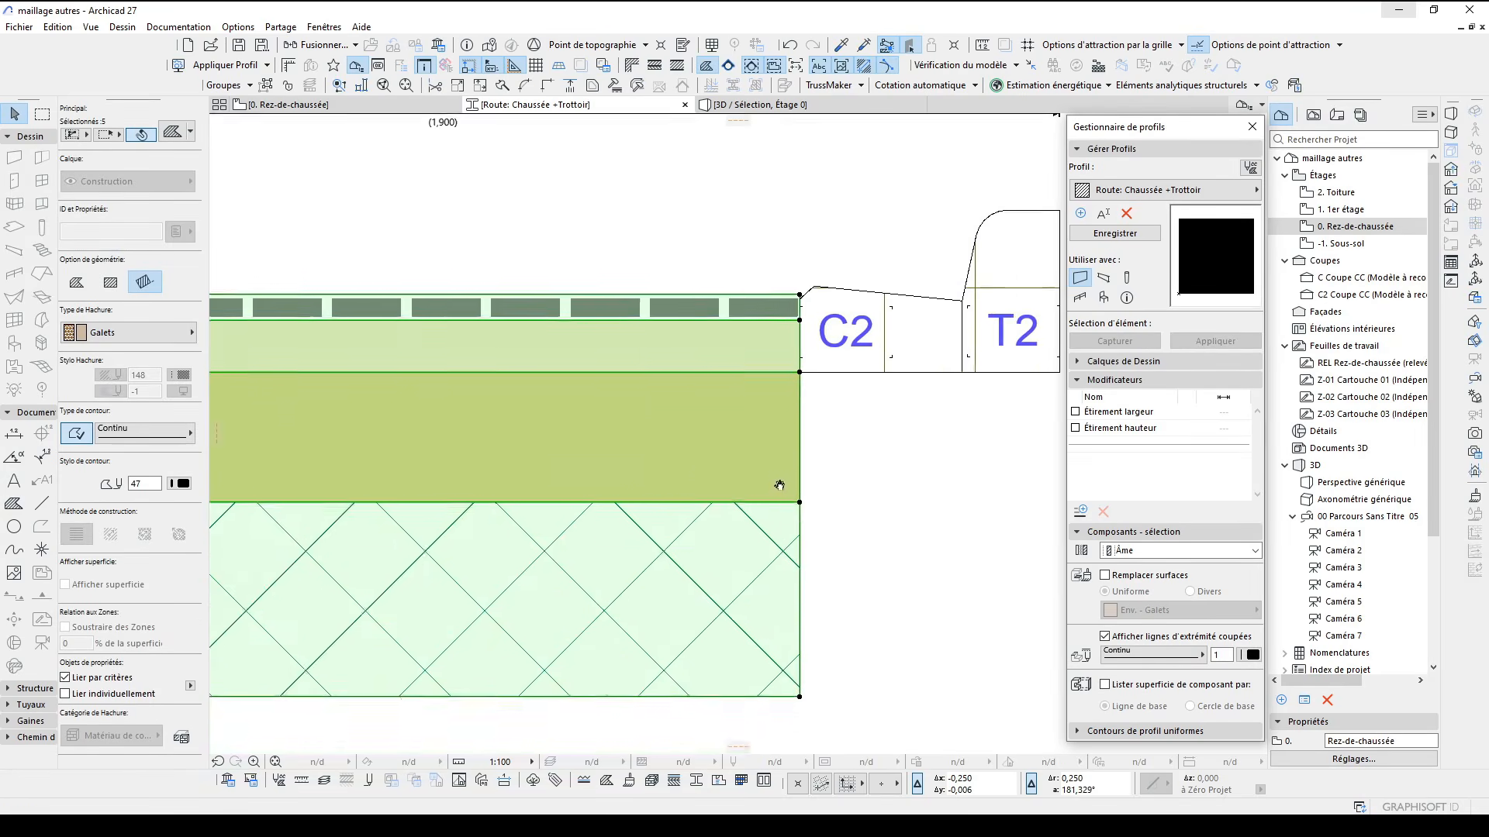
key(Escape)
Move the lower-right corner of the third pavement layer 0.05 m outward to slope its end
click(786, 479)
click(800, 500)
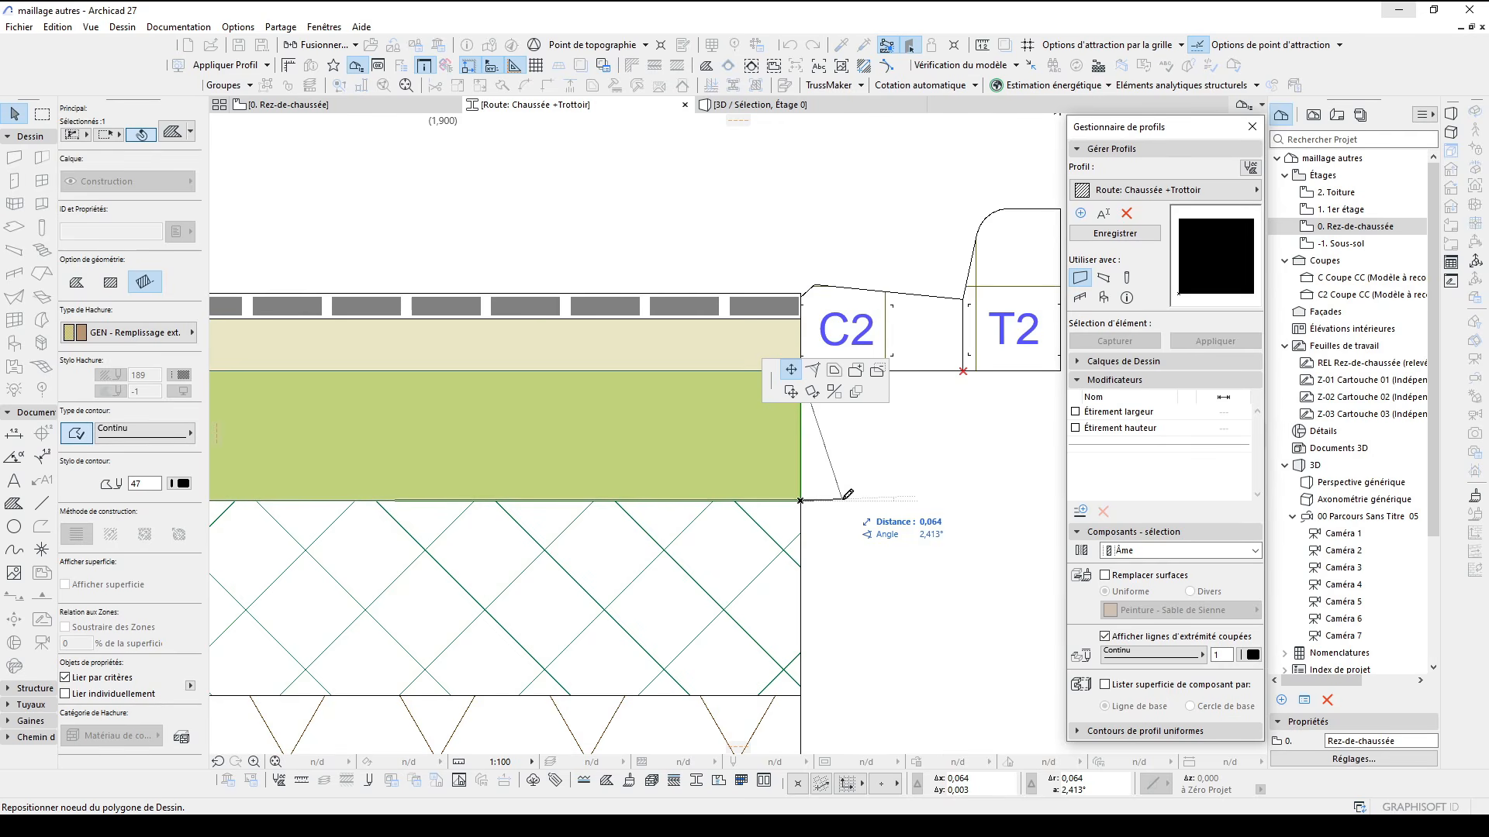
key(Tab)
text(,05)
key(Return)
Offset the fourth pavement layer's right edge outward, past the third layer's lower-right corner
click(801, 535)
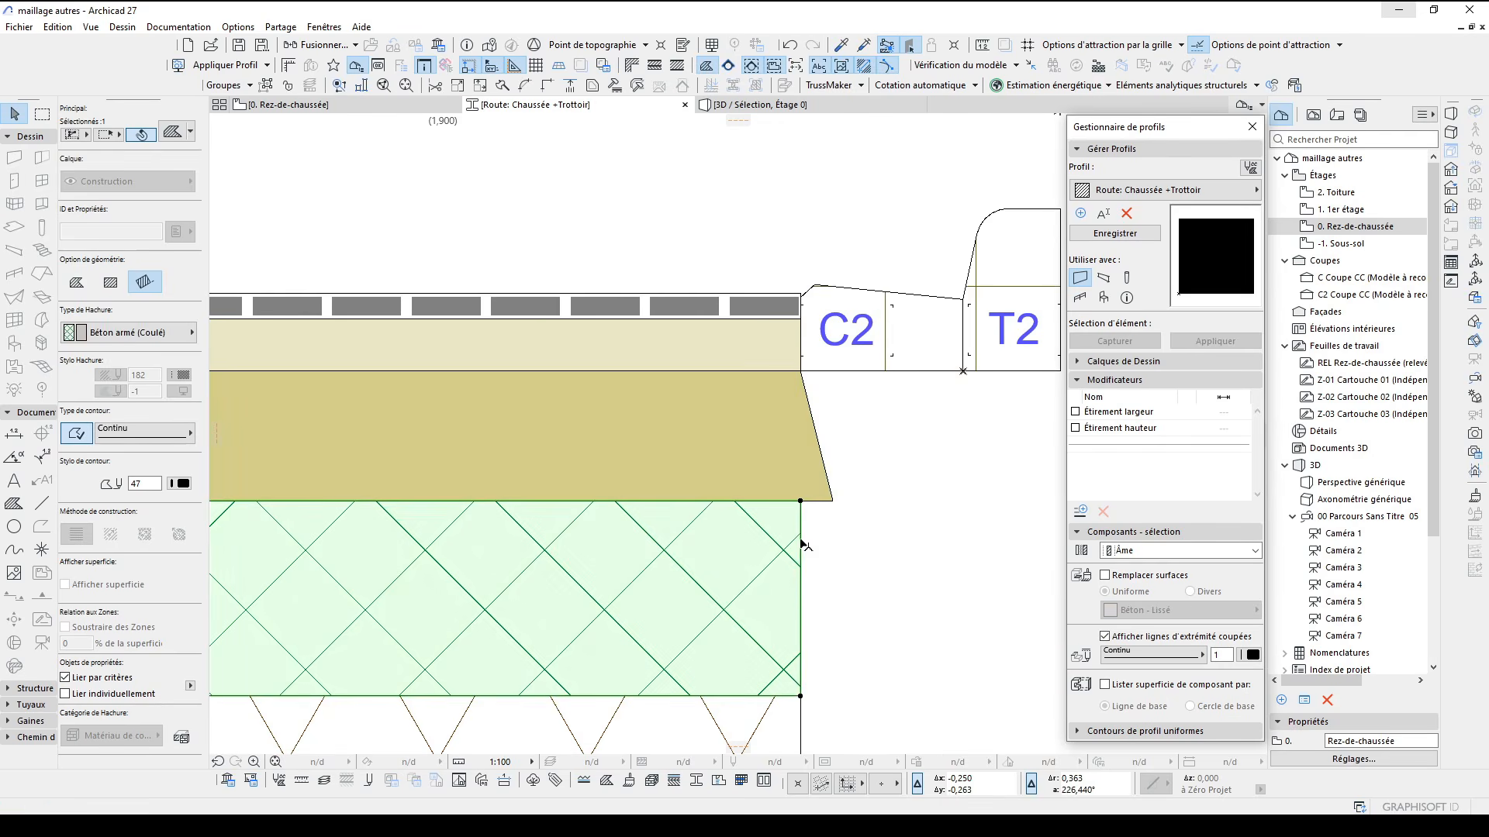
click(801, 535)
click(833, 500)
click(833, 534)
click(861, 621)
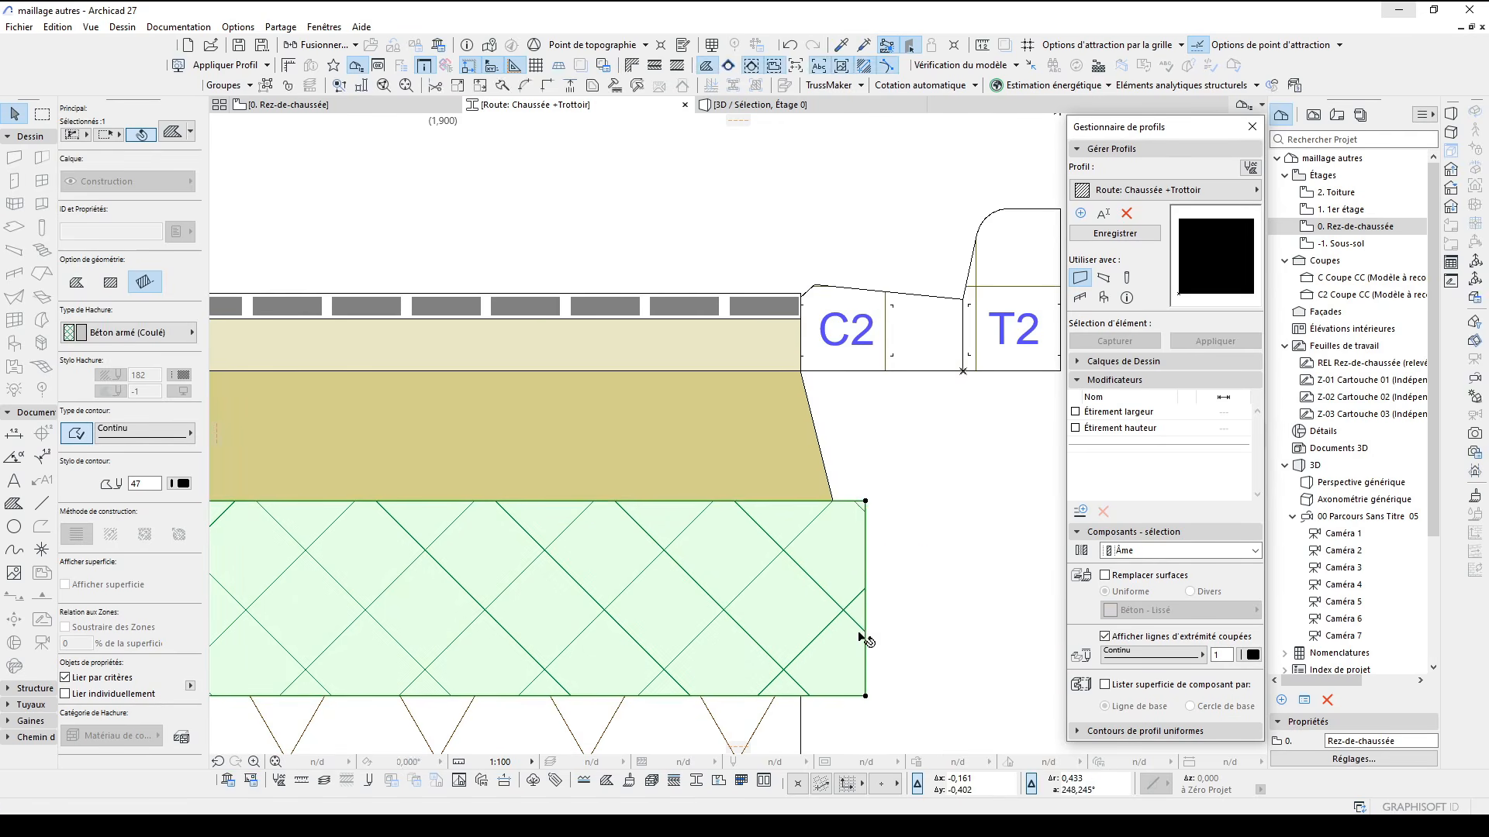
Slope the right ends of the two lowest layers, moving the bottom layer's lower-right corner 0.05 m outward
click(865, 695)
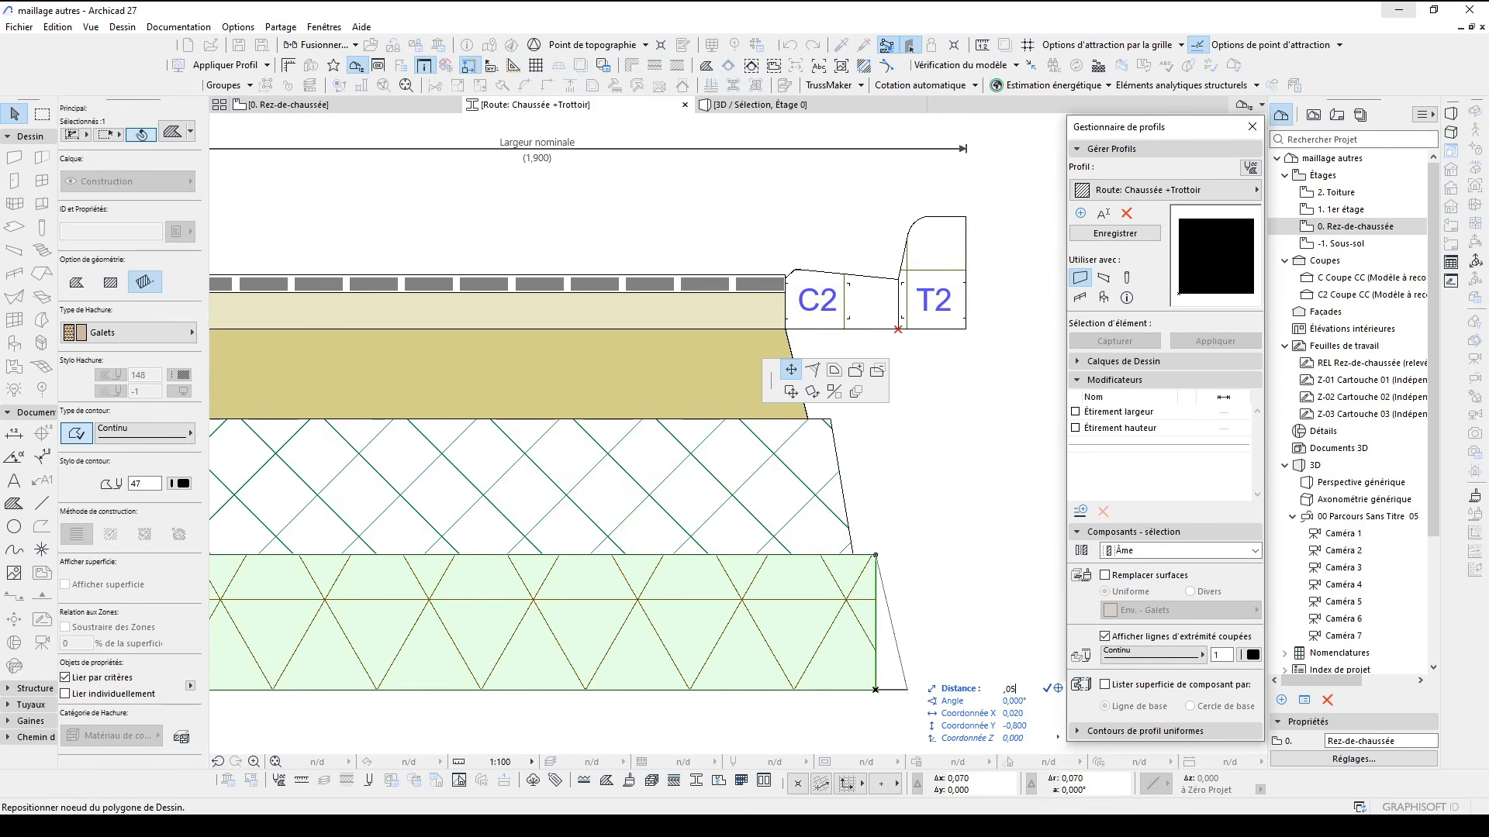
key(Return)
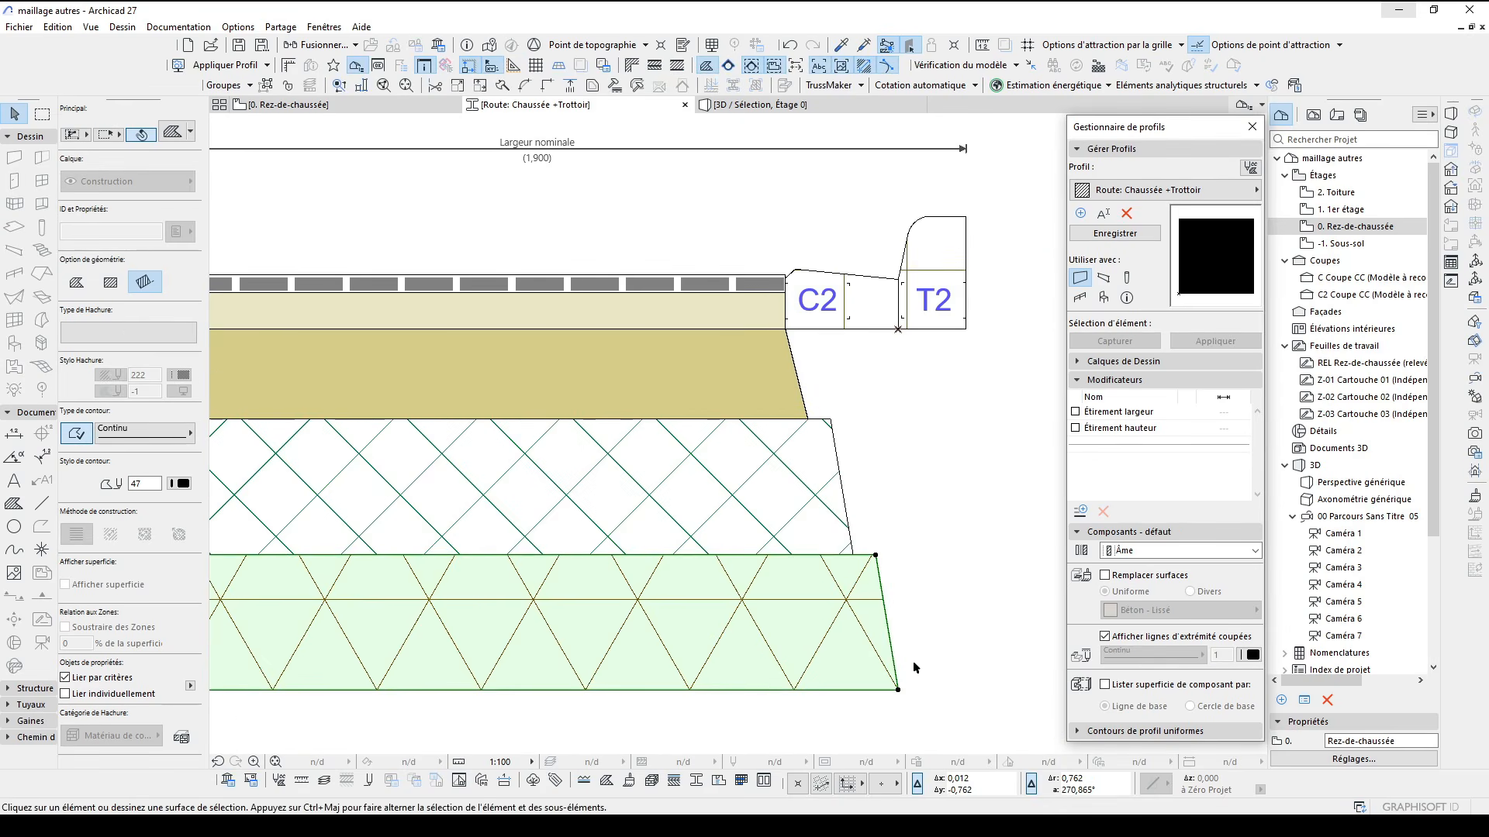
key(Escape)
key(ctrl+apostrophe)
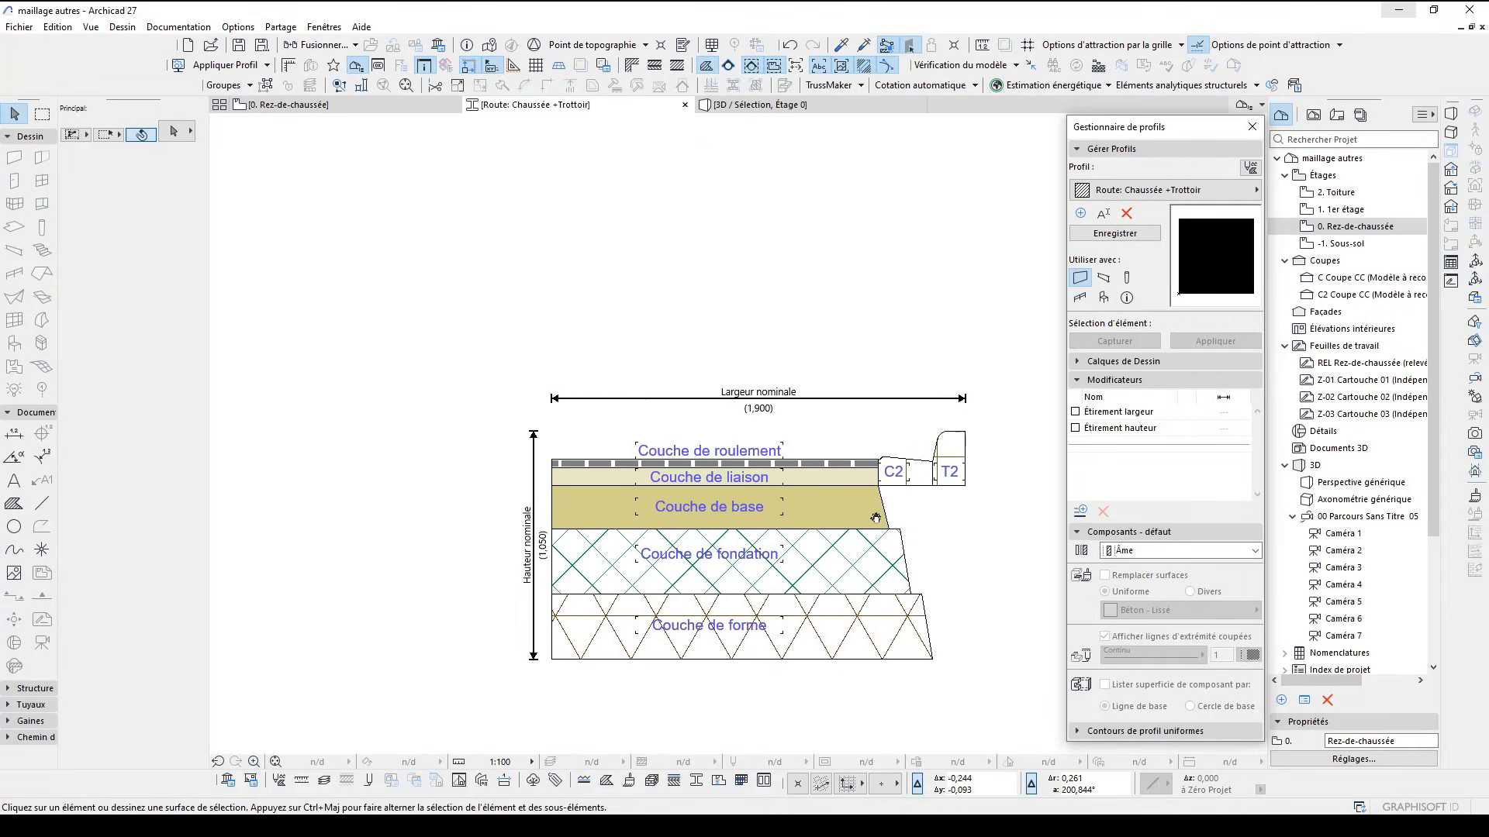
Draw a horizontal line from the asphalt layer's upper-right corner to beyond its left end
scroll(831, 489, up, 2)
key(l)
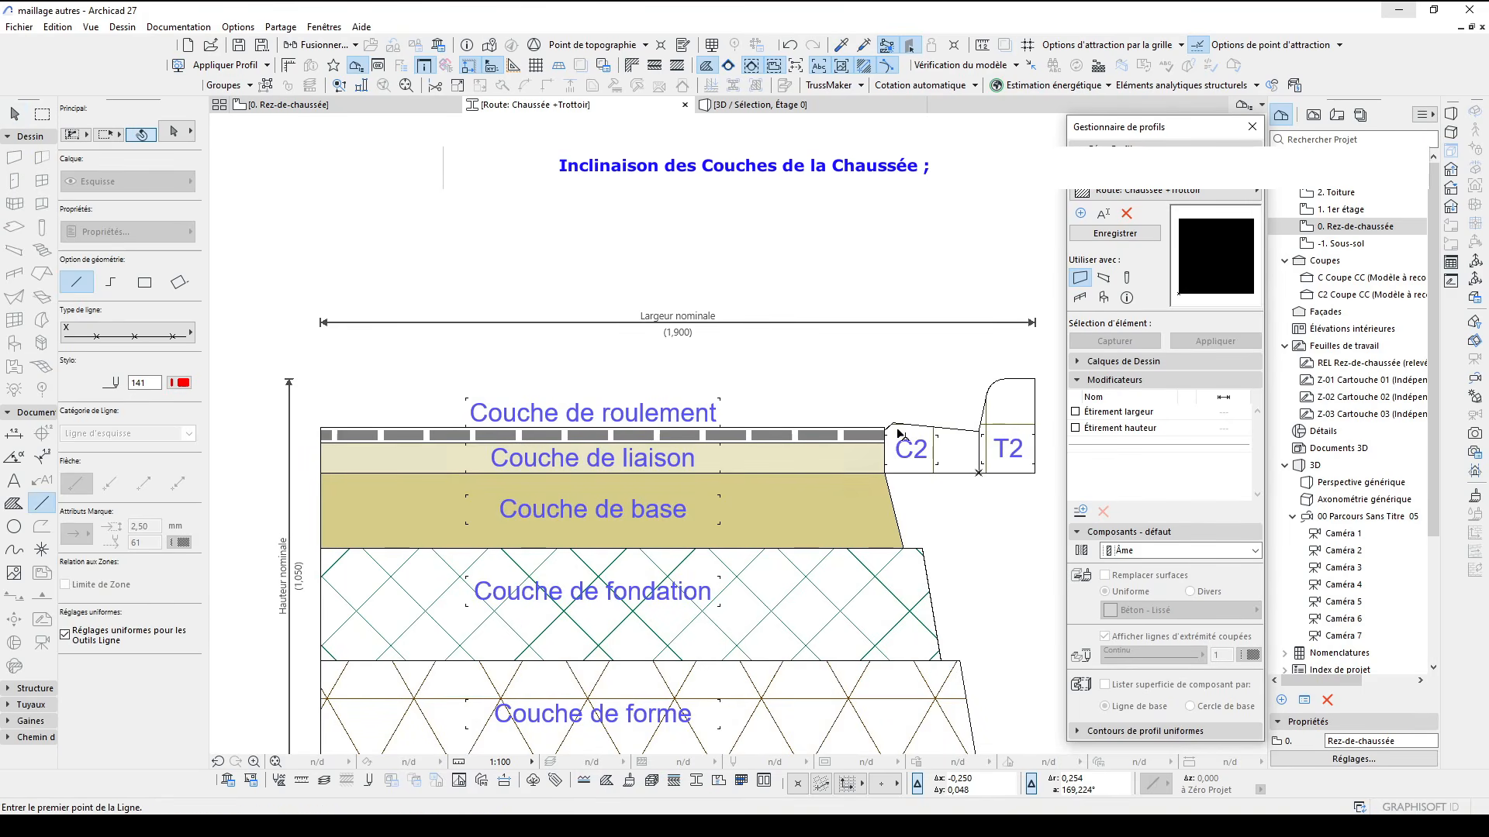
click(885, 428)
middle_drag(298, 430, 409, 402)
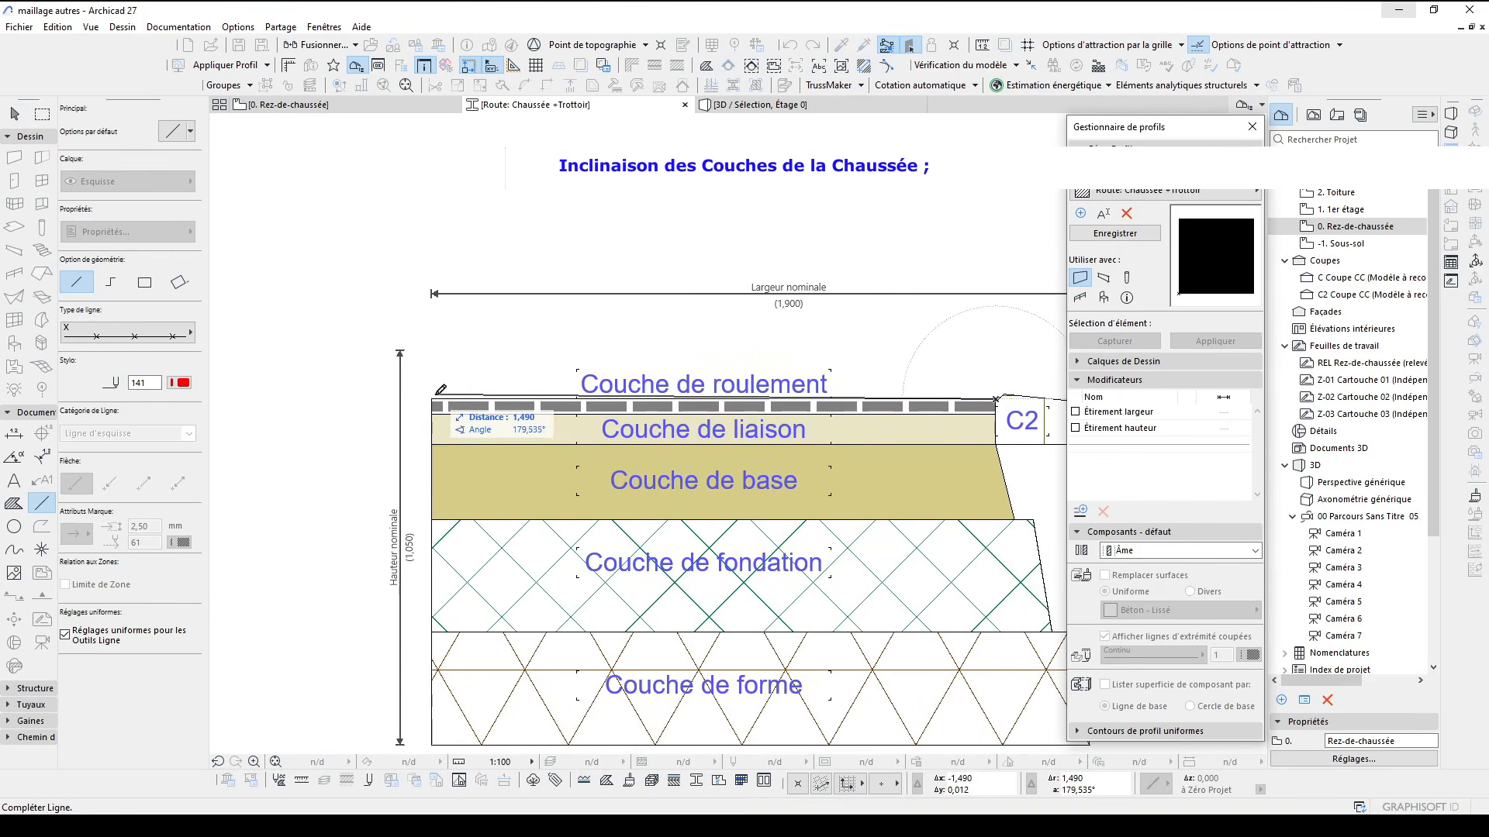
click(369, 399)
middle_drag(1061, 374, 985, 348)
key(Escape)
Rotate the horizontal line by -1.432° about its right end at the gutter
middle_drag(846, 433, 850, 406)
click(889, 351)
key(ctrl+e)
click(917, 349)
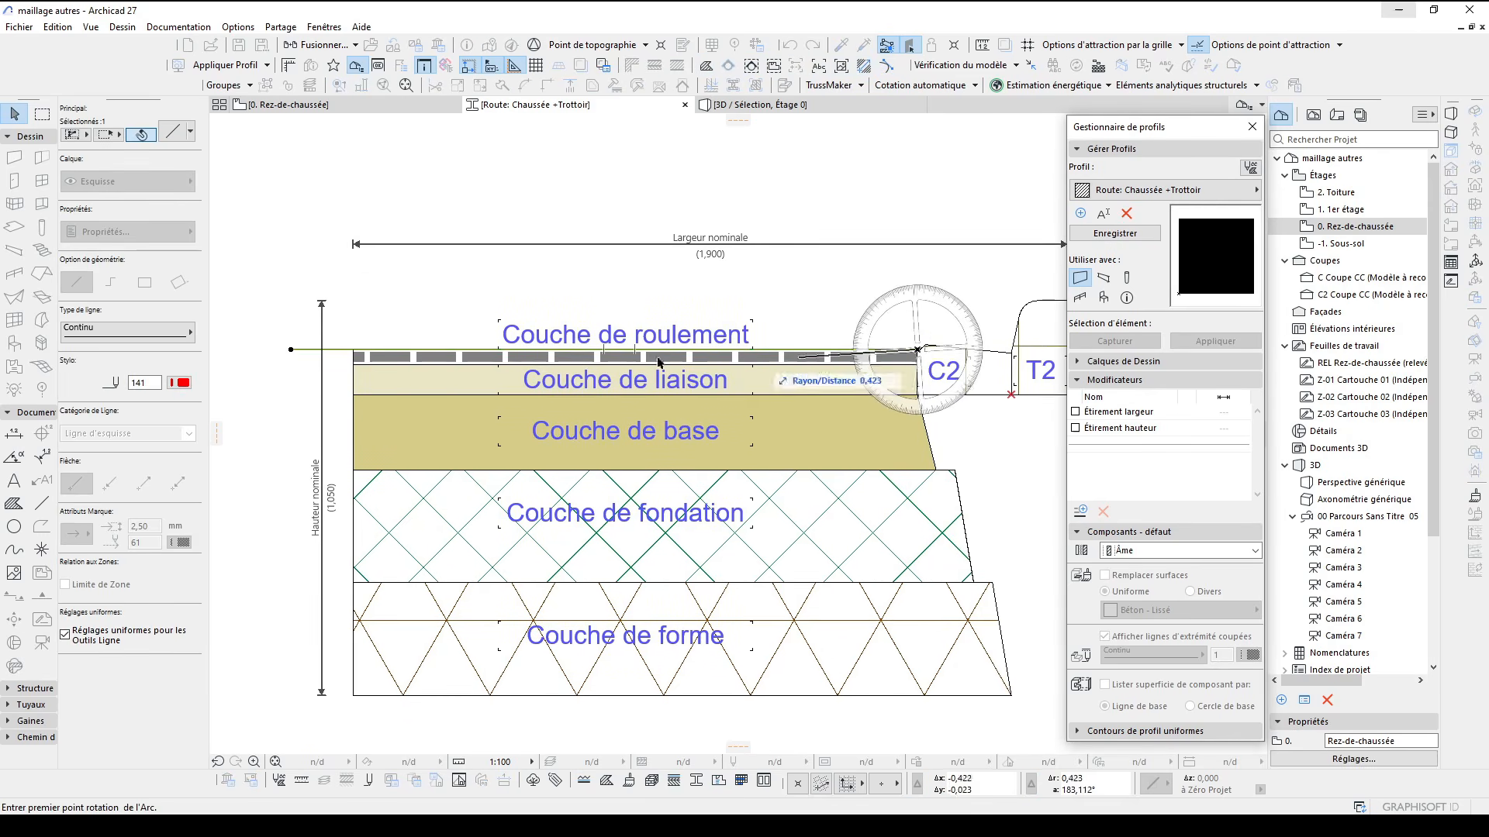
click(342, 349)
key(Tab)
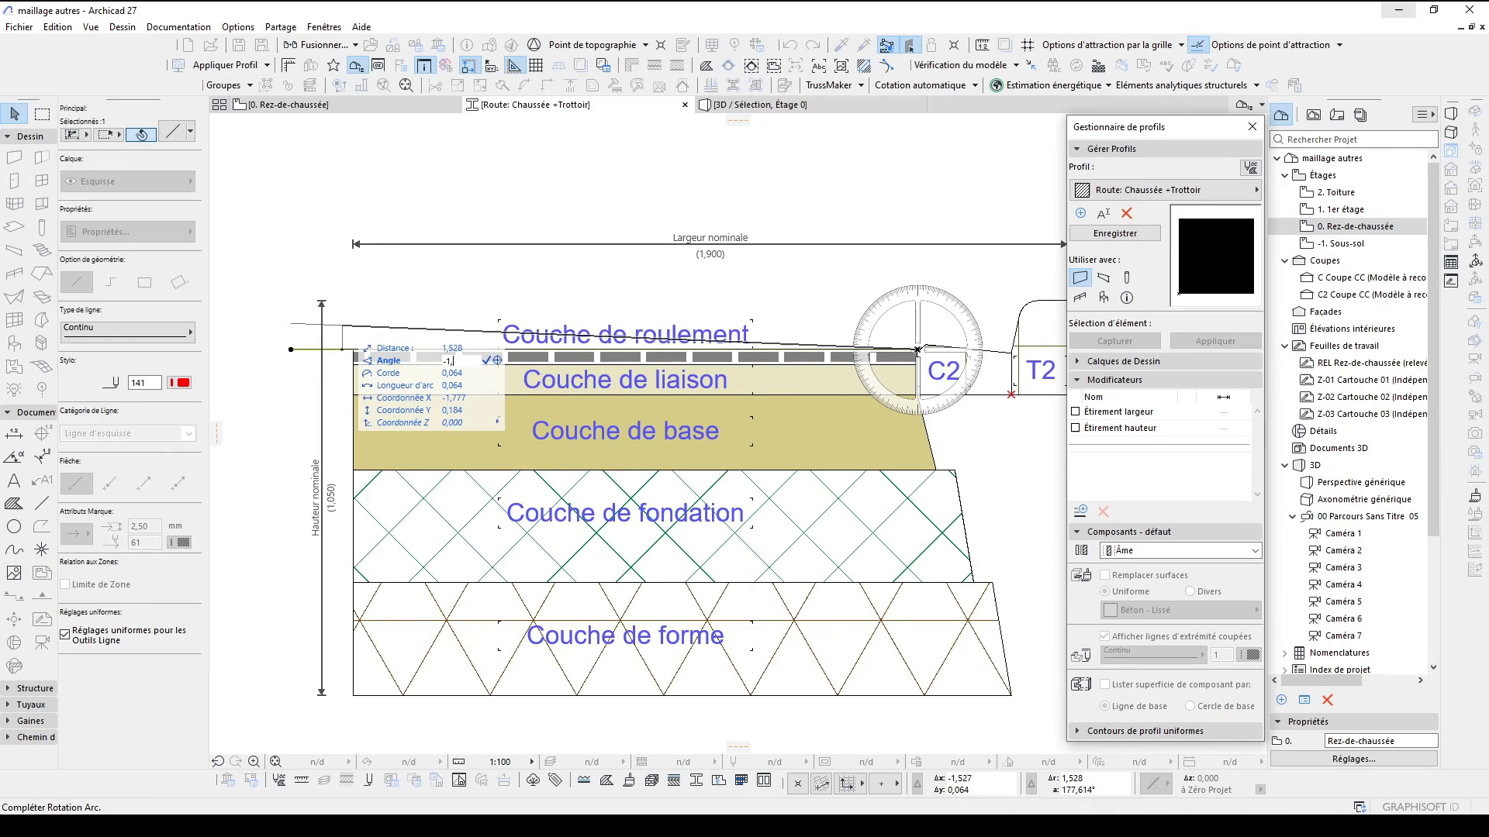
text(-1,432)
key(Return)
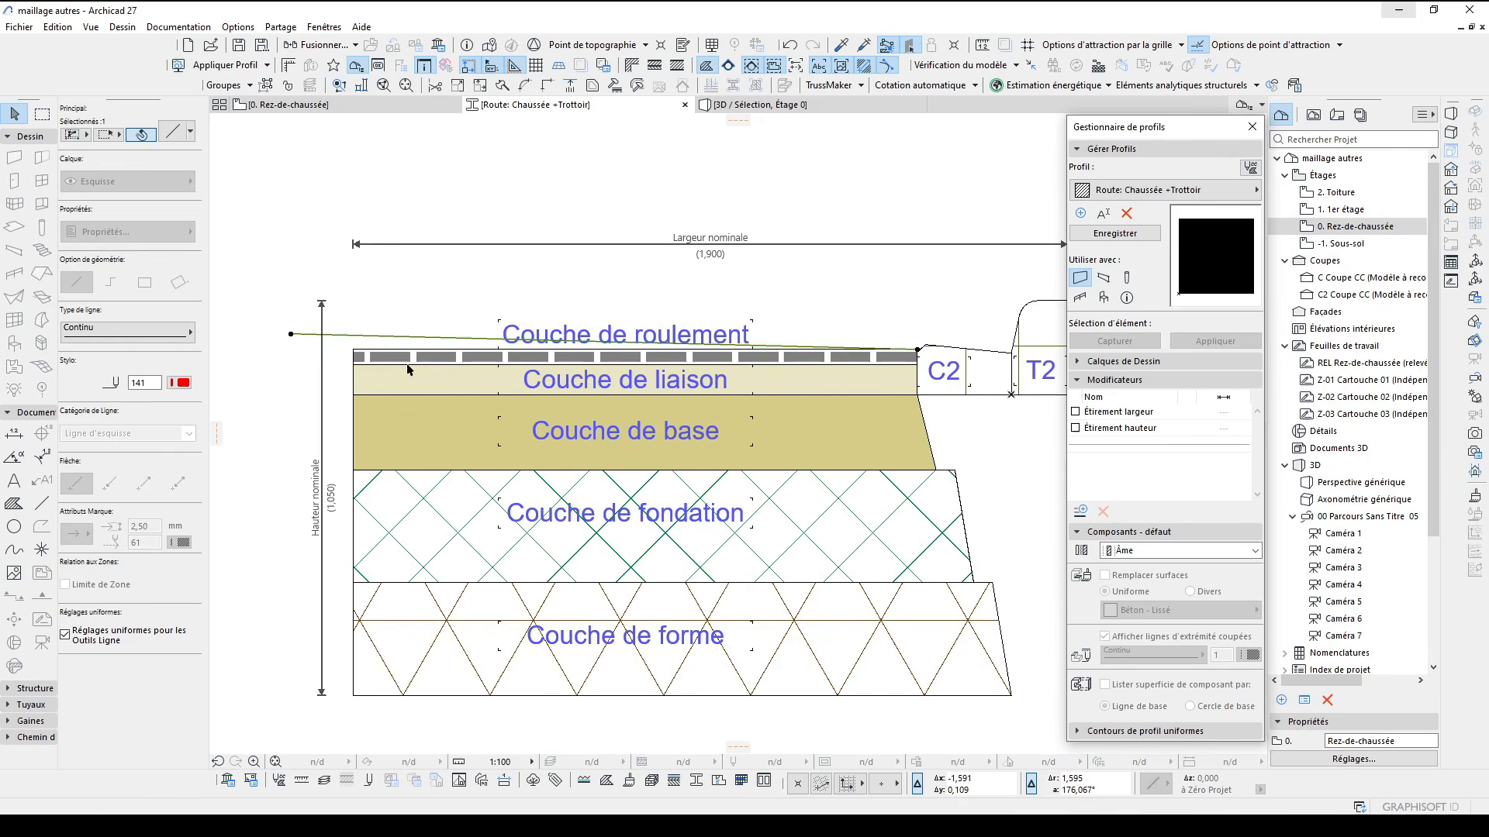
Rotate the asphalt layer about its upper-right corner to match the inclined line
click(409, 362)
key(ctrl+e)
click(918, 350)
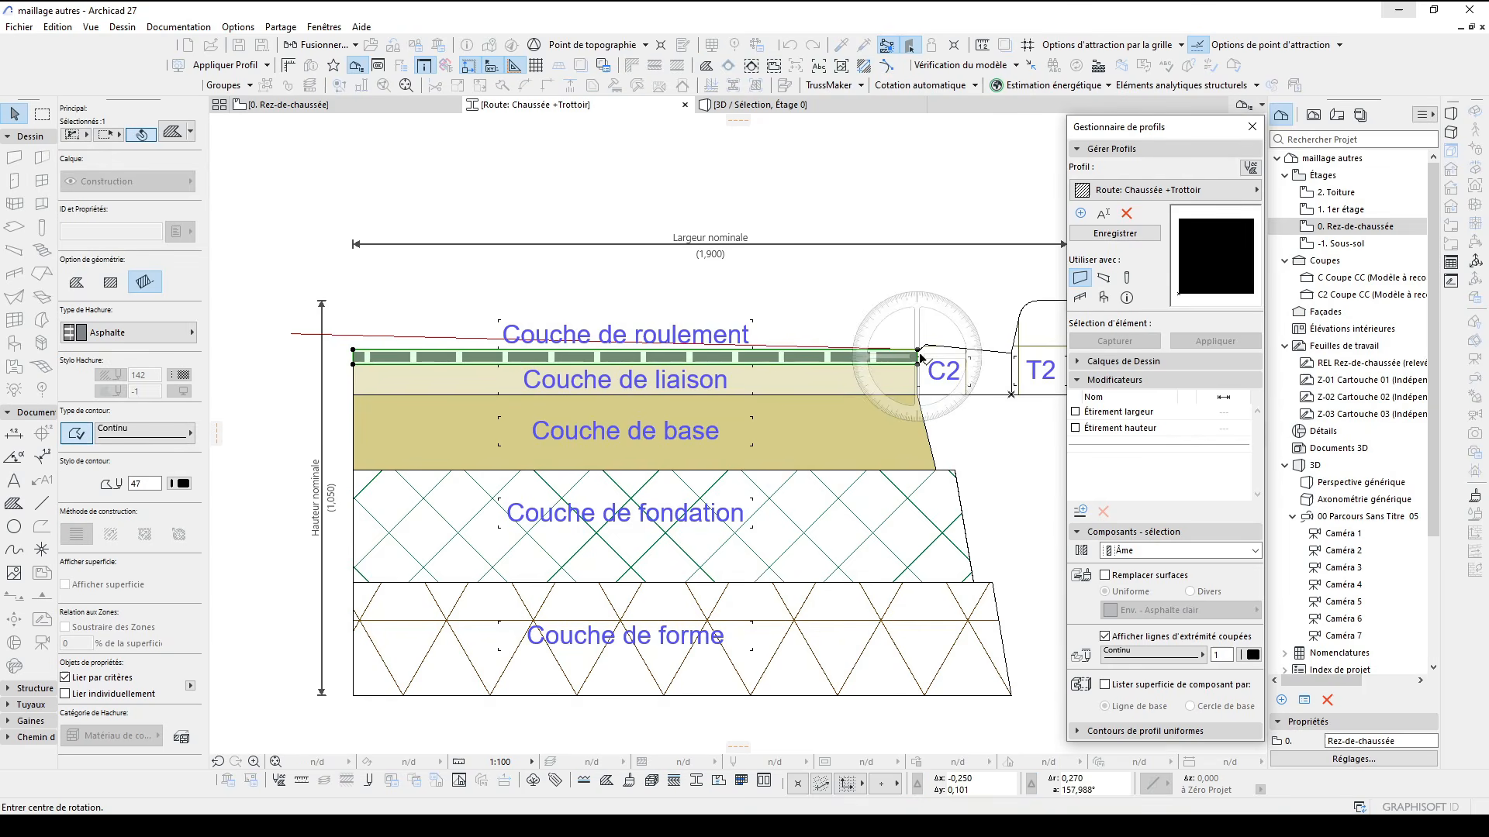
click(353, 349)
click(352, 336)
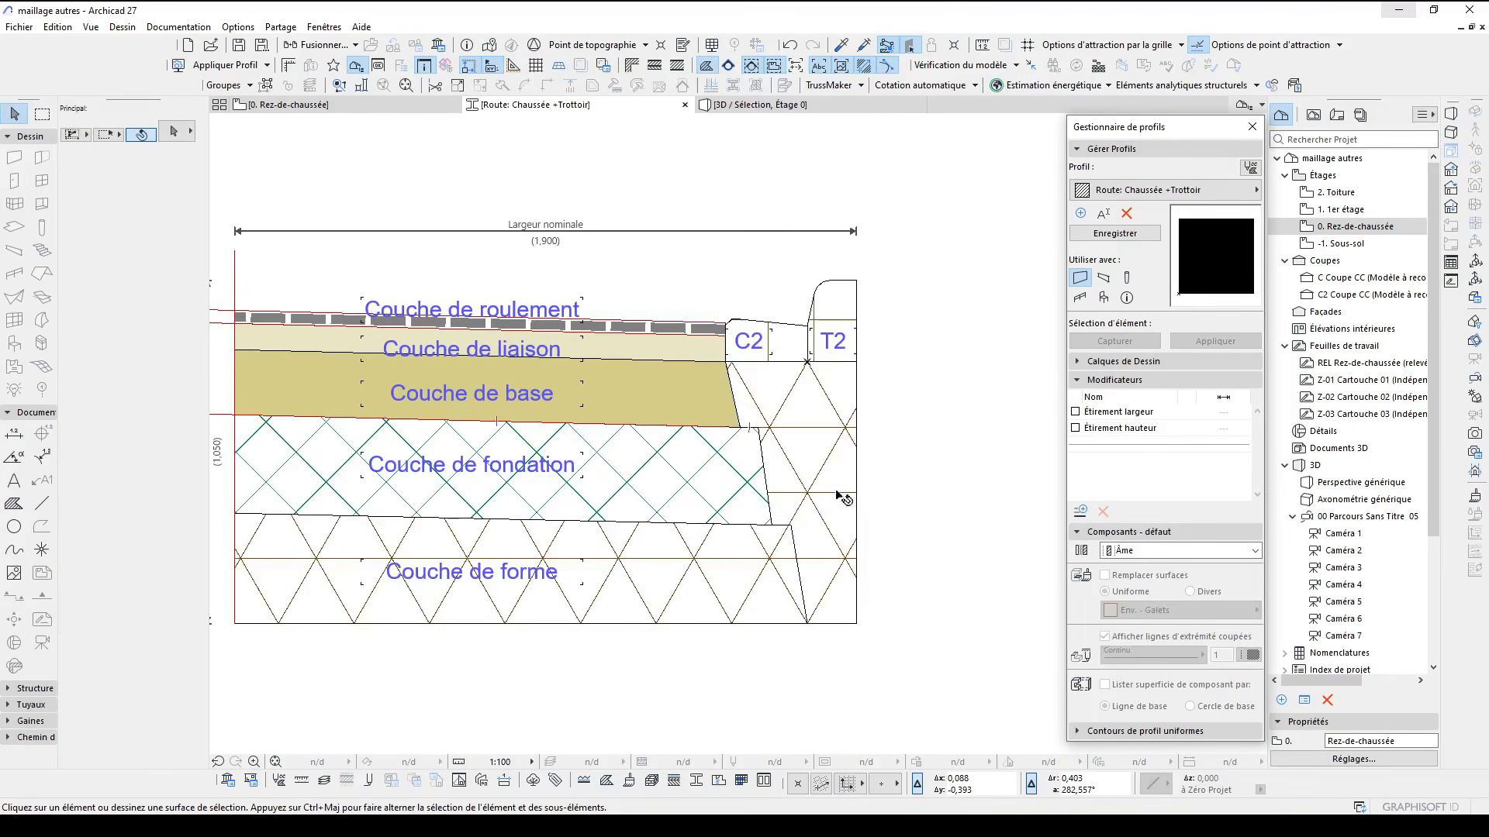
Draw a 0.15 m deep rectangular fill beneath the gutter and kerb with the Couche de fondation's Béton armé (Coulé) settings
click(847, 489)
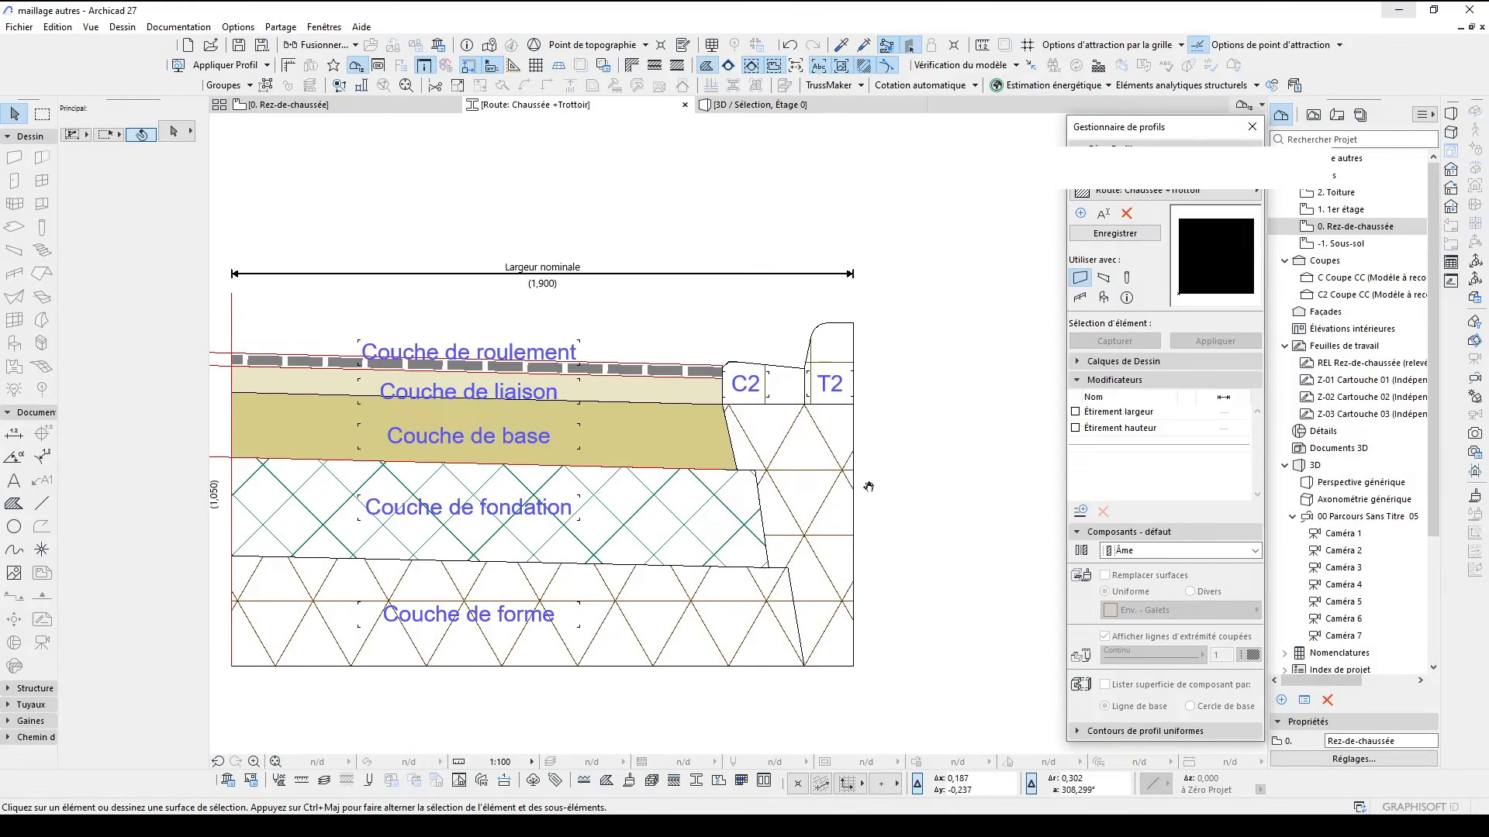
scroll(806, 396, up, 3)
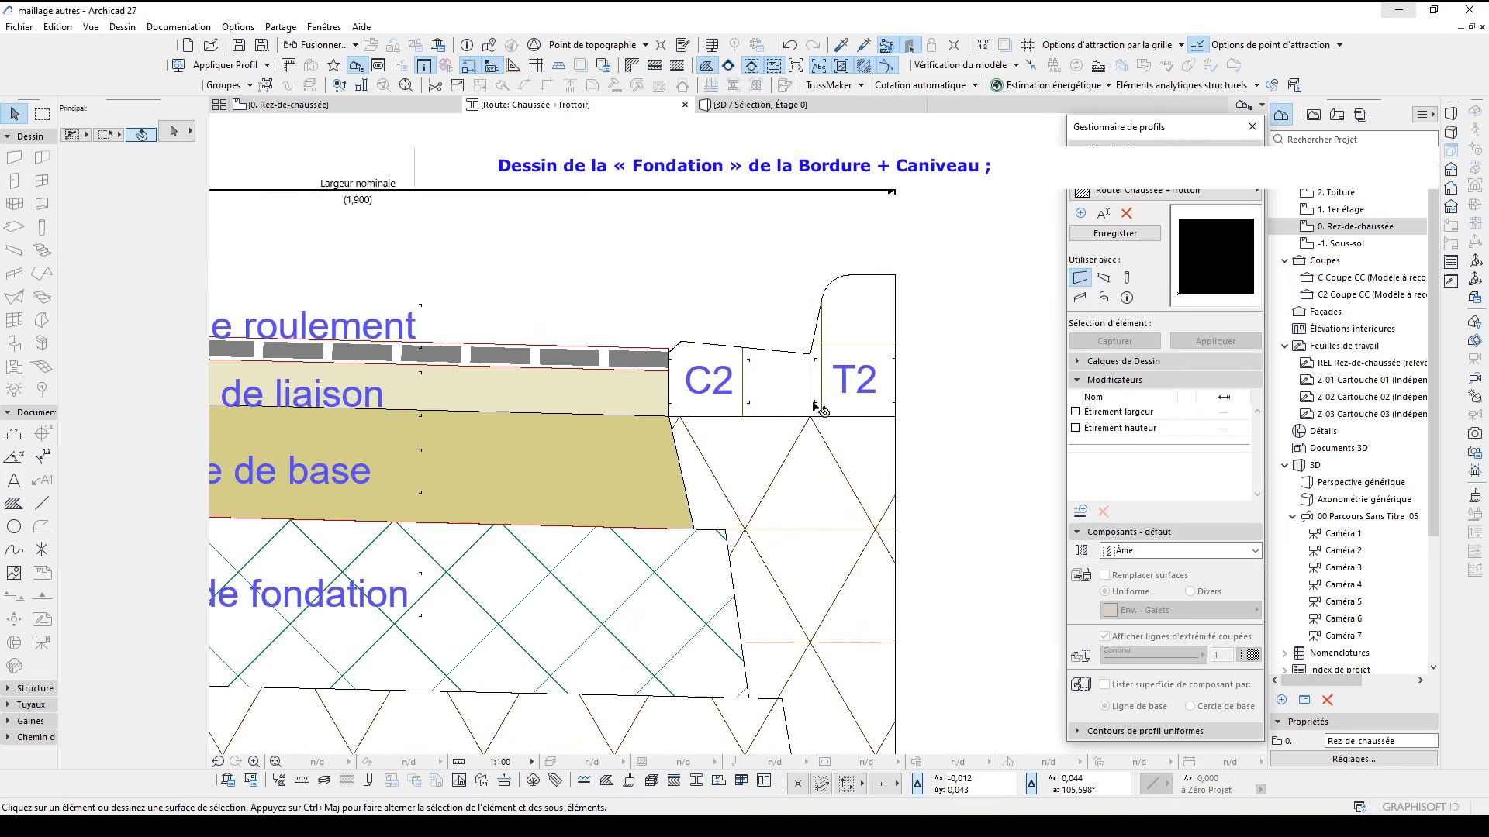
alt+click(681, 592)
click(668, 417)
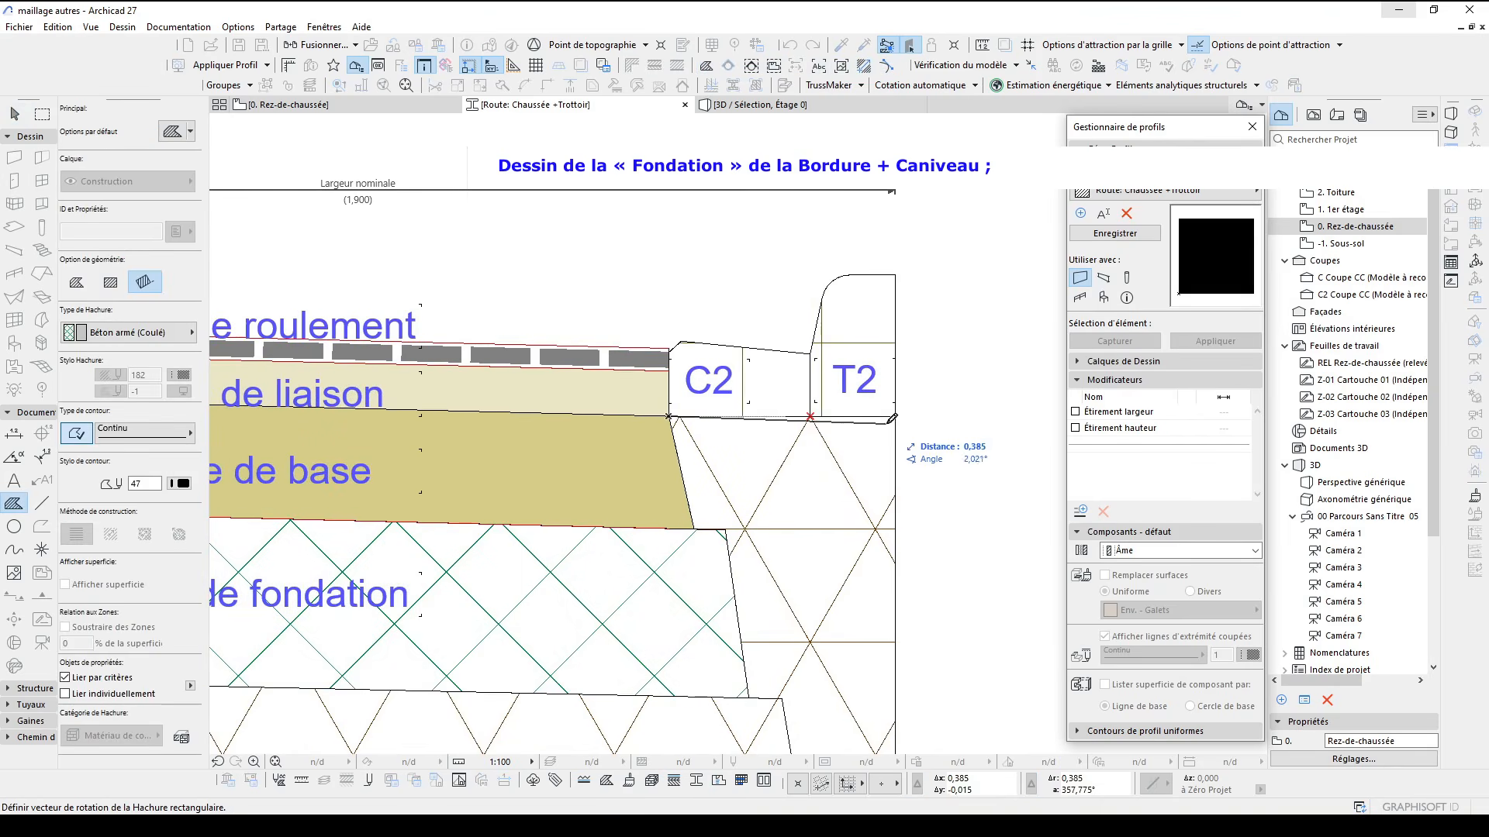
click(897, 415)
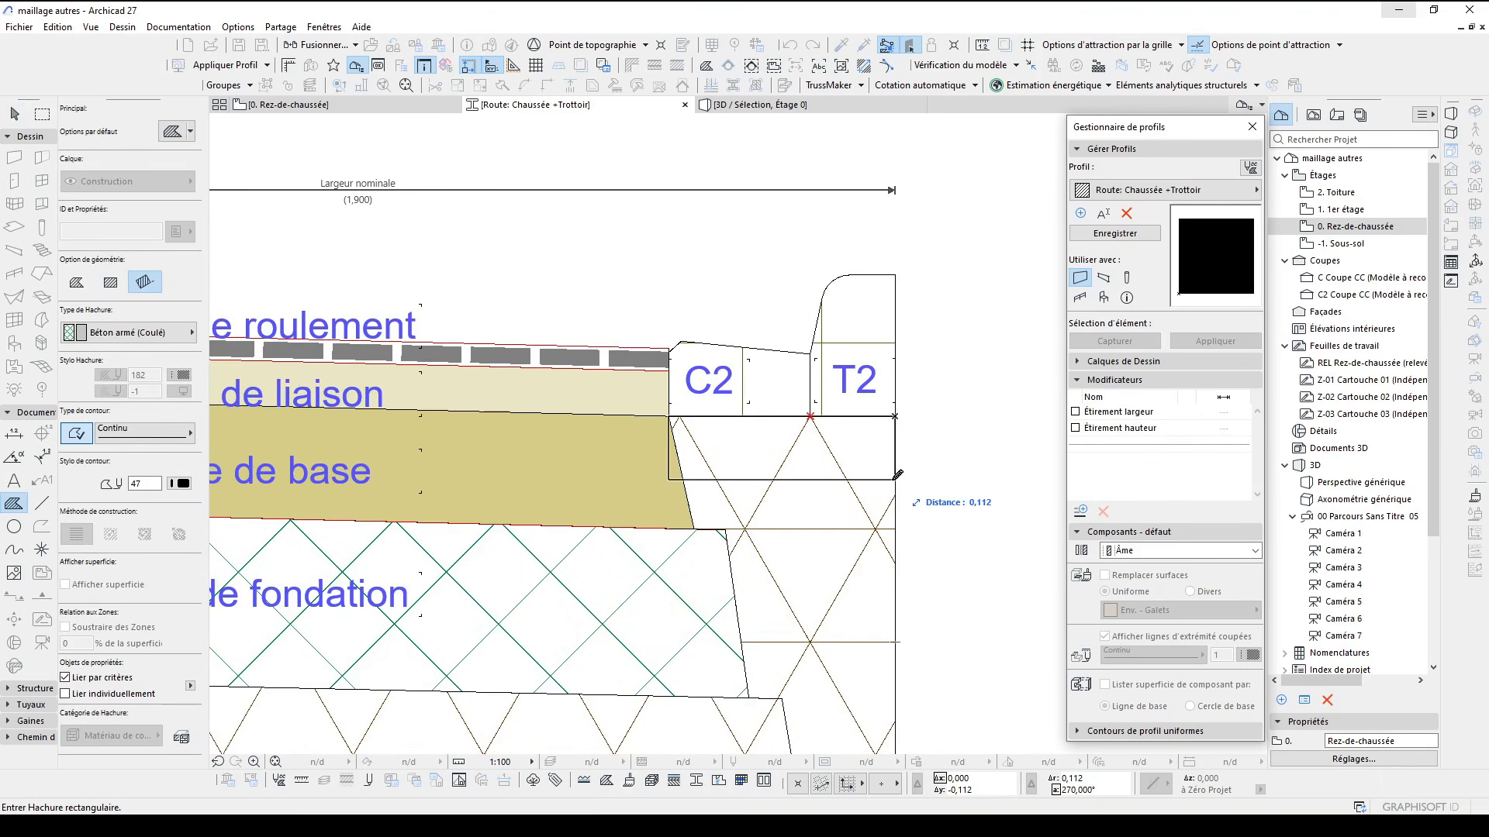
text(,1)
text(5)
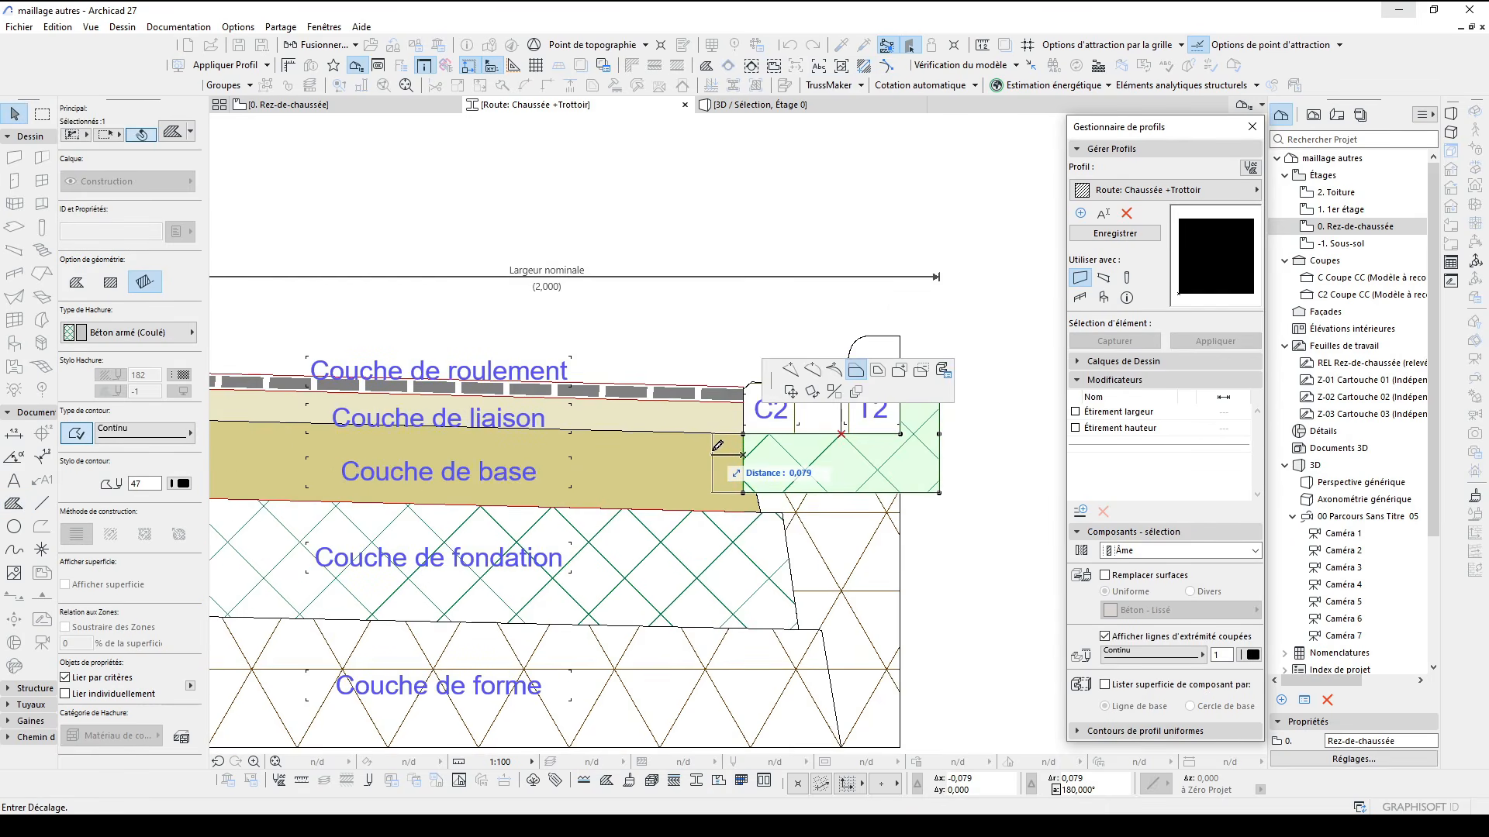
Offset the left edge of the kerb and gutter foundation outward into the Couche de base
click(705, 447)
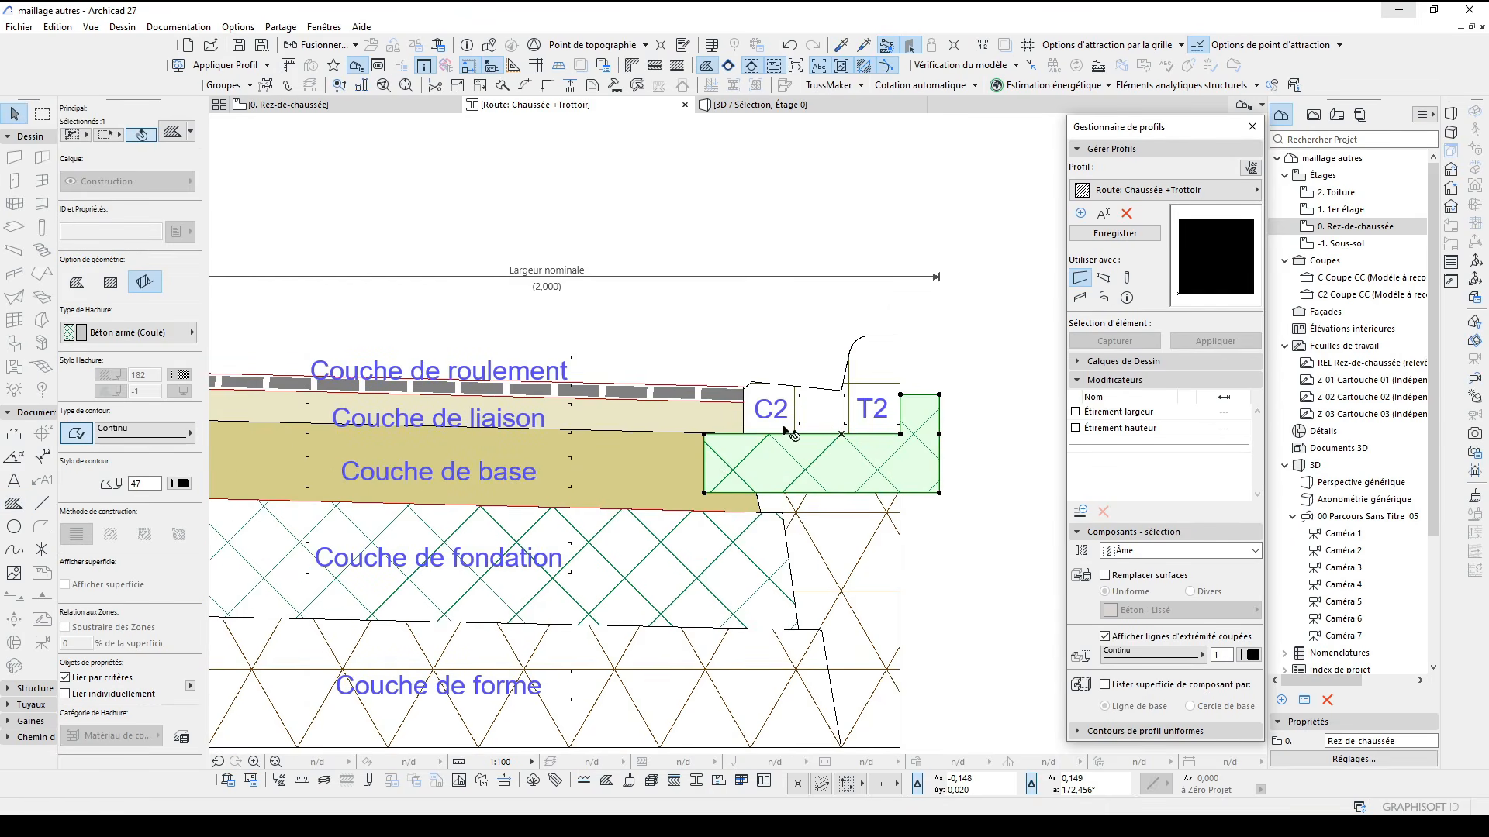
click(817, 375)
scroll(814, 403, down, 4)
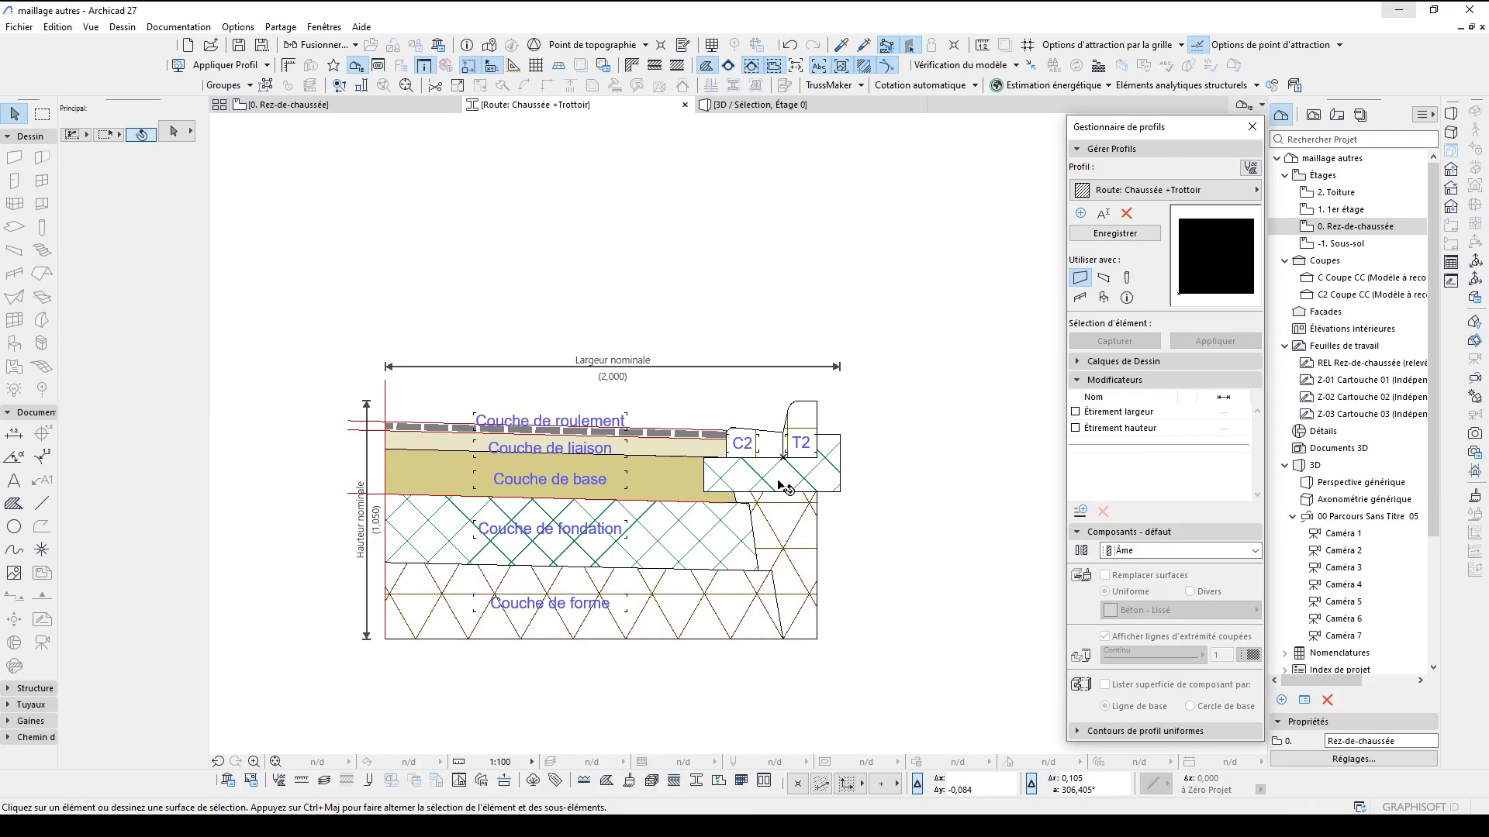
middle_drag(726, 510, 762, 476)
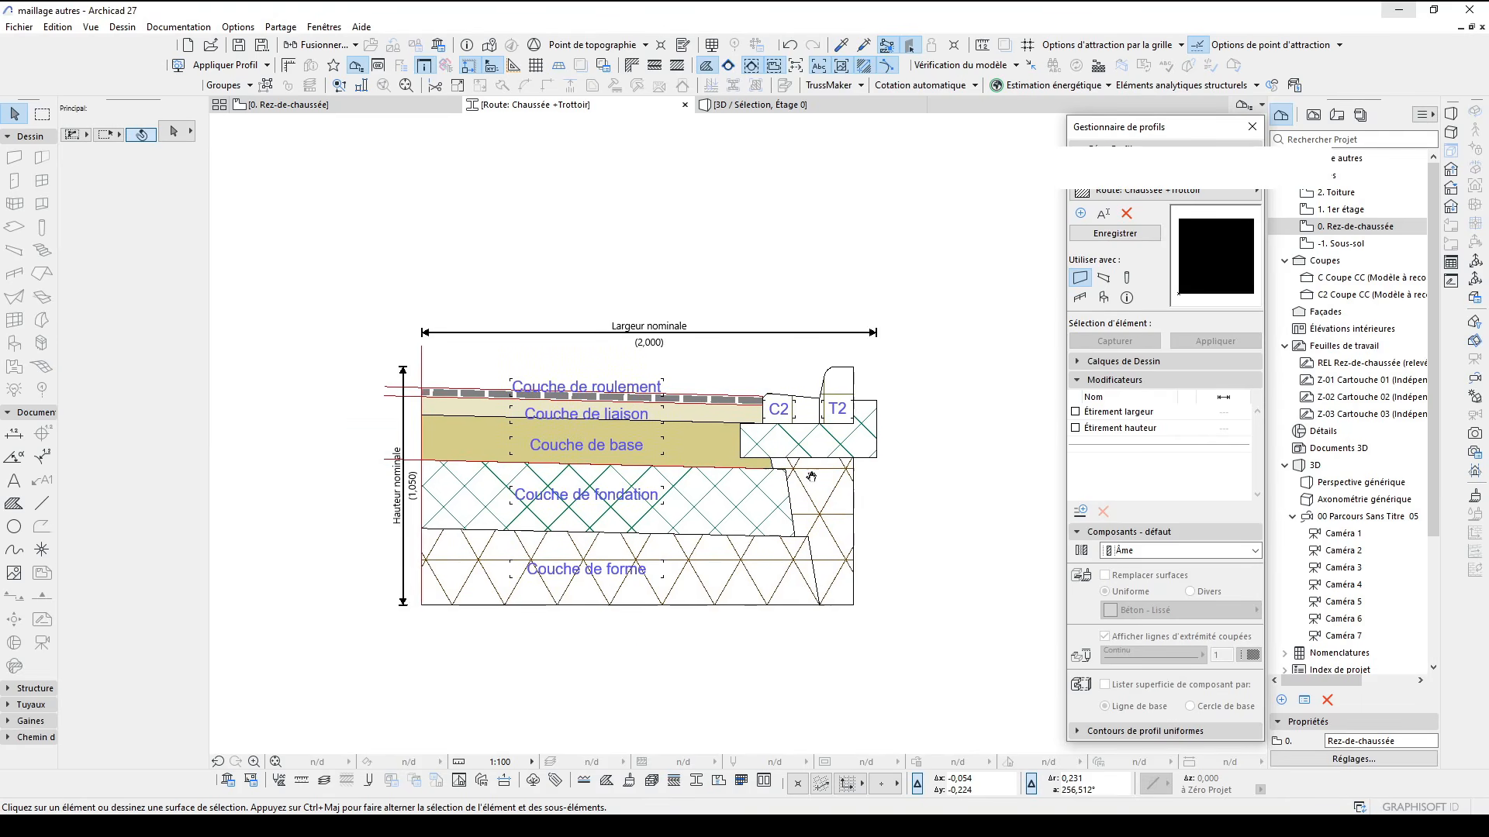
Preview the road profile with true line weights, then return it to hairline display
click(656, 67)
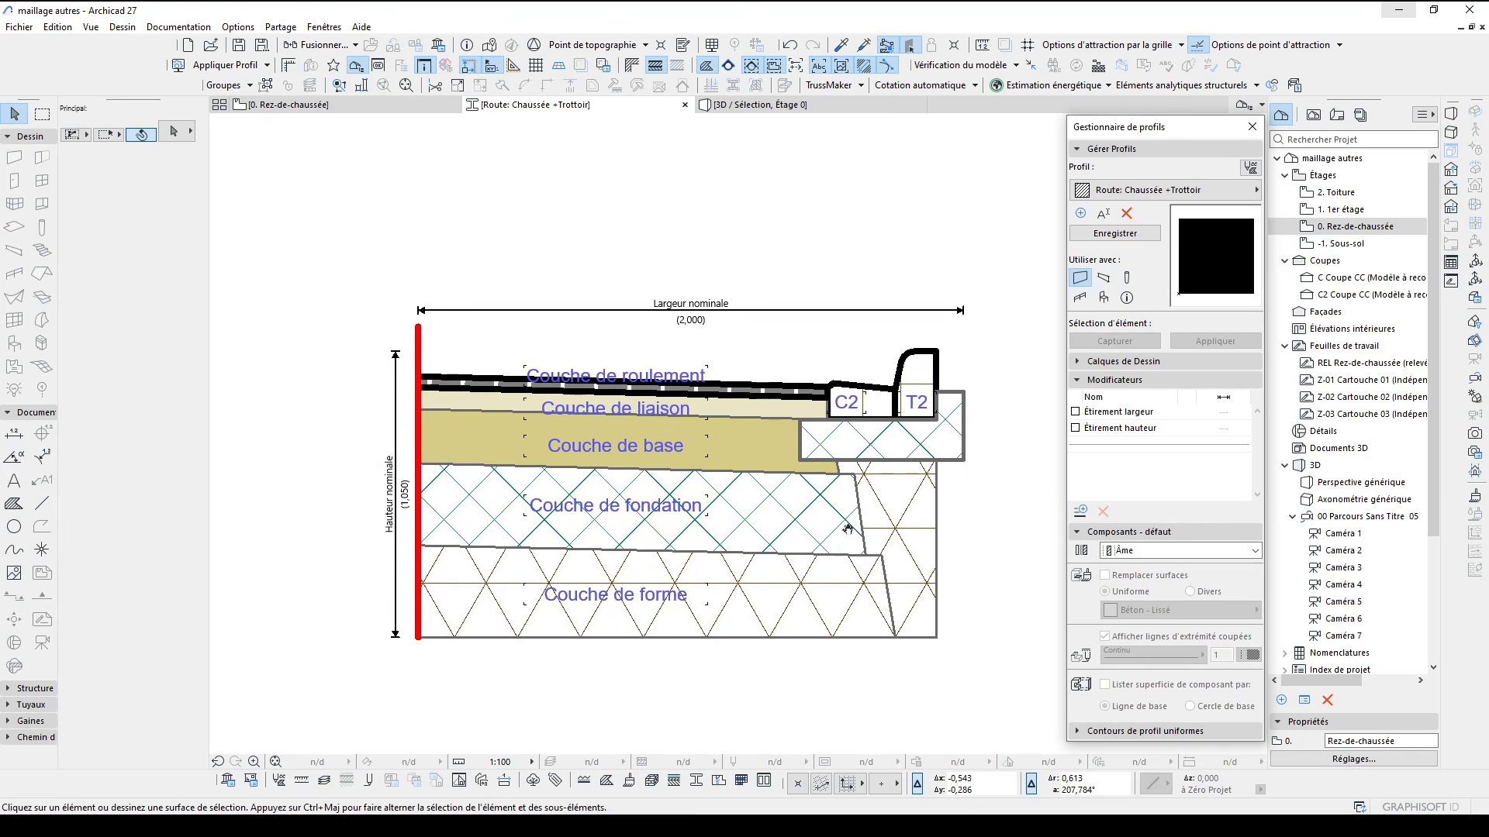
scroll(822, 522, down, 1)
mouse_move(847, 529)
middle_down()
mouse_move(817, 509)
mouse_move(820, 462)
mouse_move(890, 451)
middle_up()
scroll(820, 462, up, 1)
scroll(641, 502, up, 2)
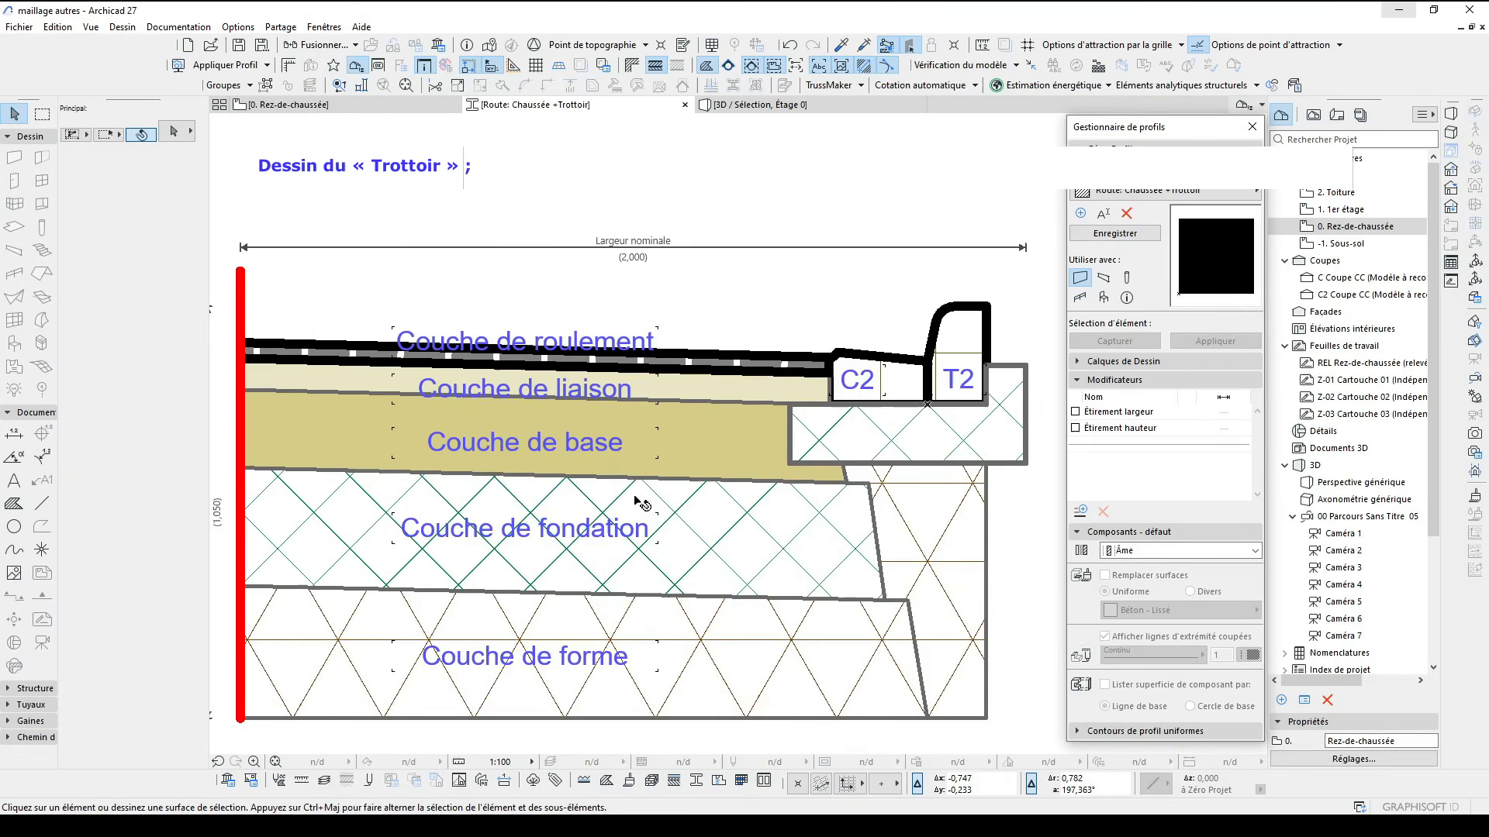
scroll(651, 435, down, 2)
click(662, 68)
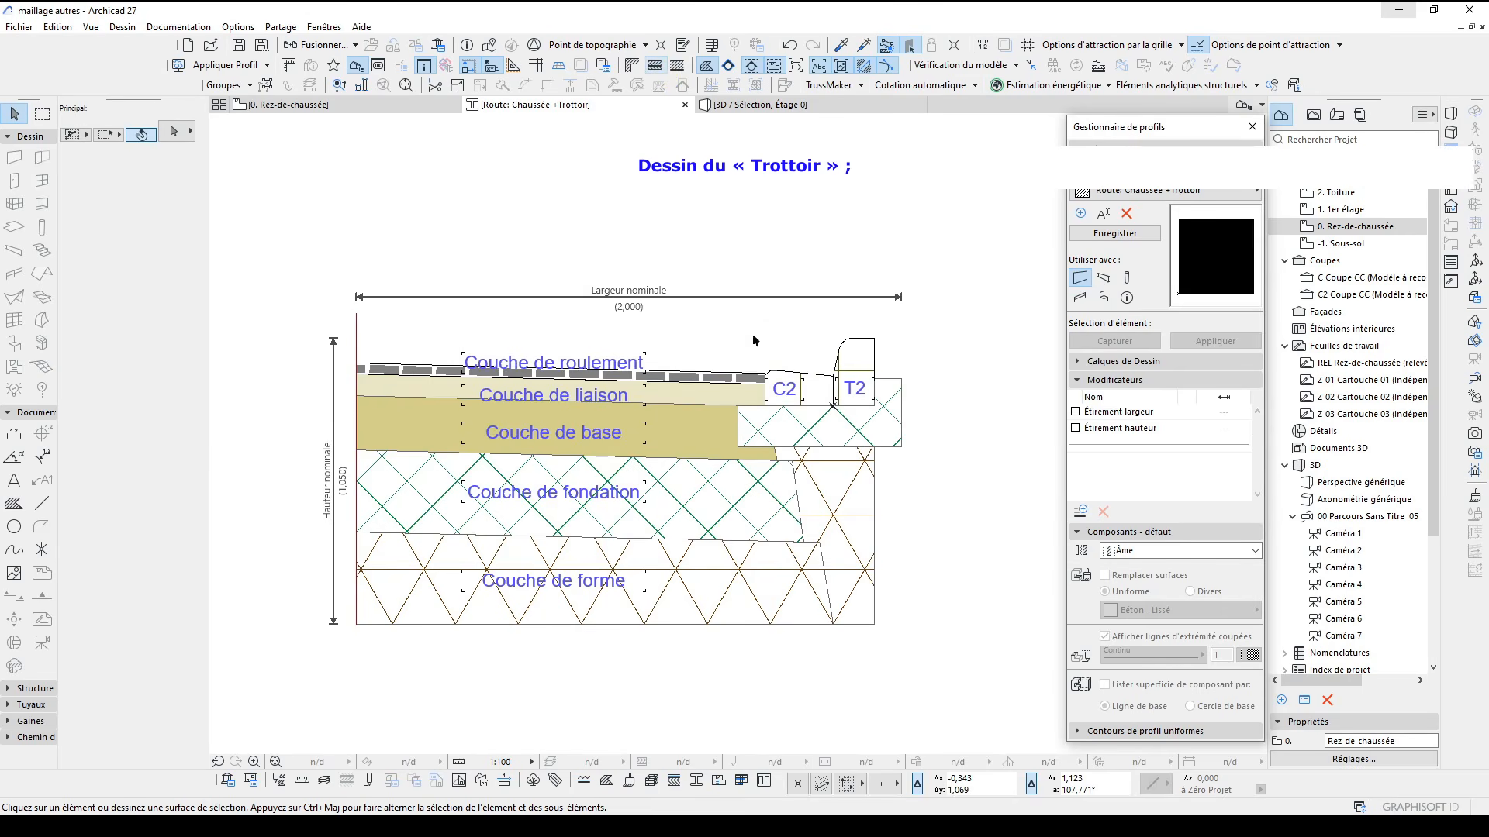
Draw a sidewalk surfacing layer 1.5 m long and 0.05 m thick from the T2 kerb's upper outer corner, using the roadway's Asphalte fill settings
middle_drag(910, 385, 729, 390)
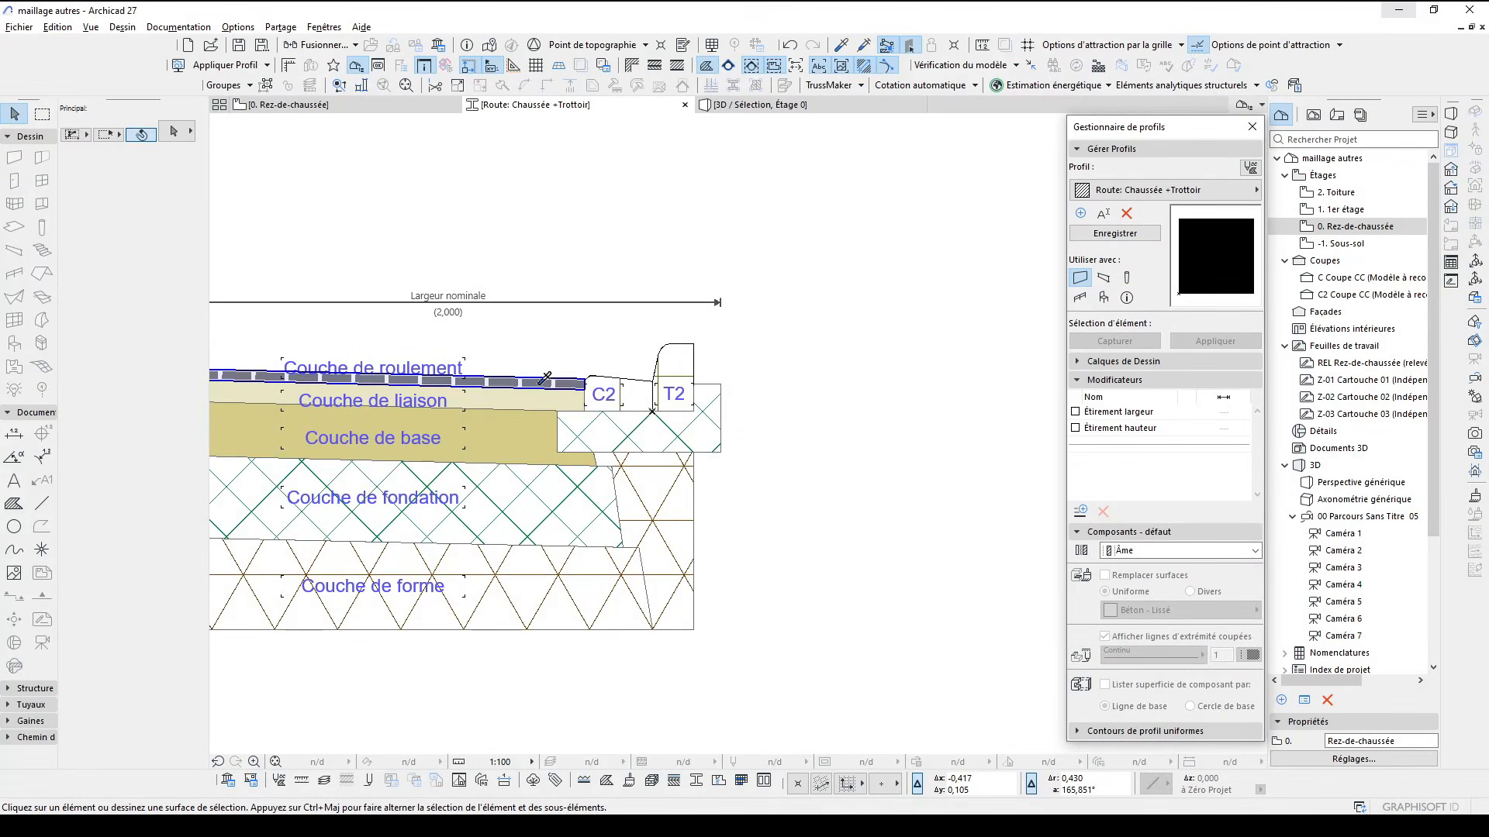
alt+click(543, 380)
key(Tab)
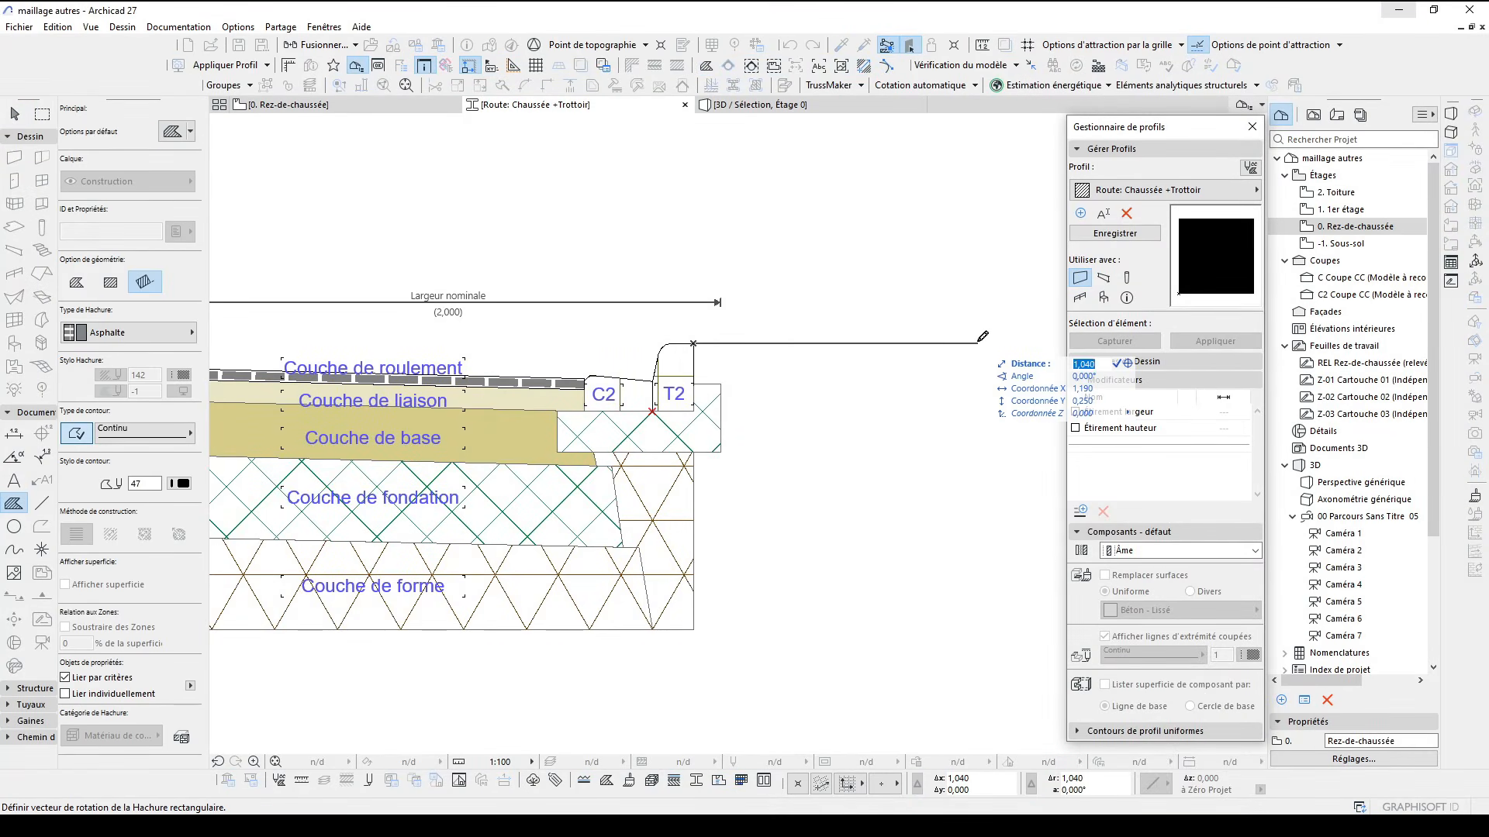
text(1,5)
key(Return)
scroll(979, 342, down, 2)
middle_drag(979, 342, 868, 418)
text(,0)
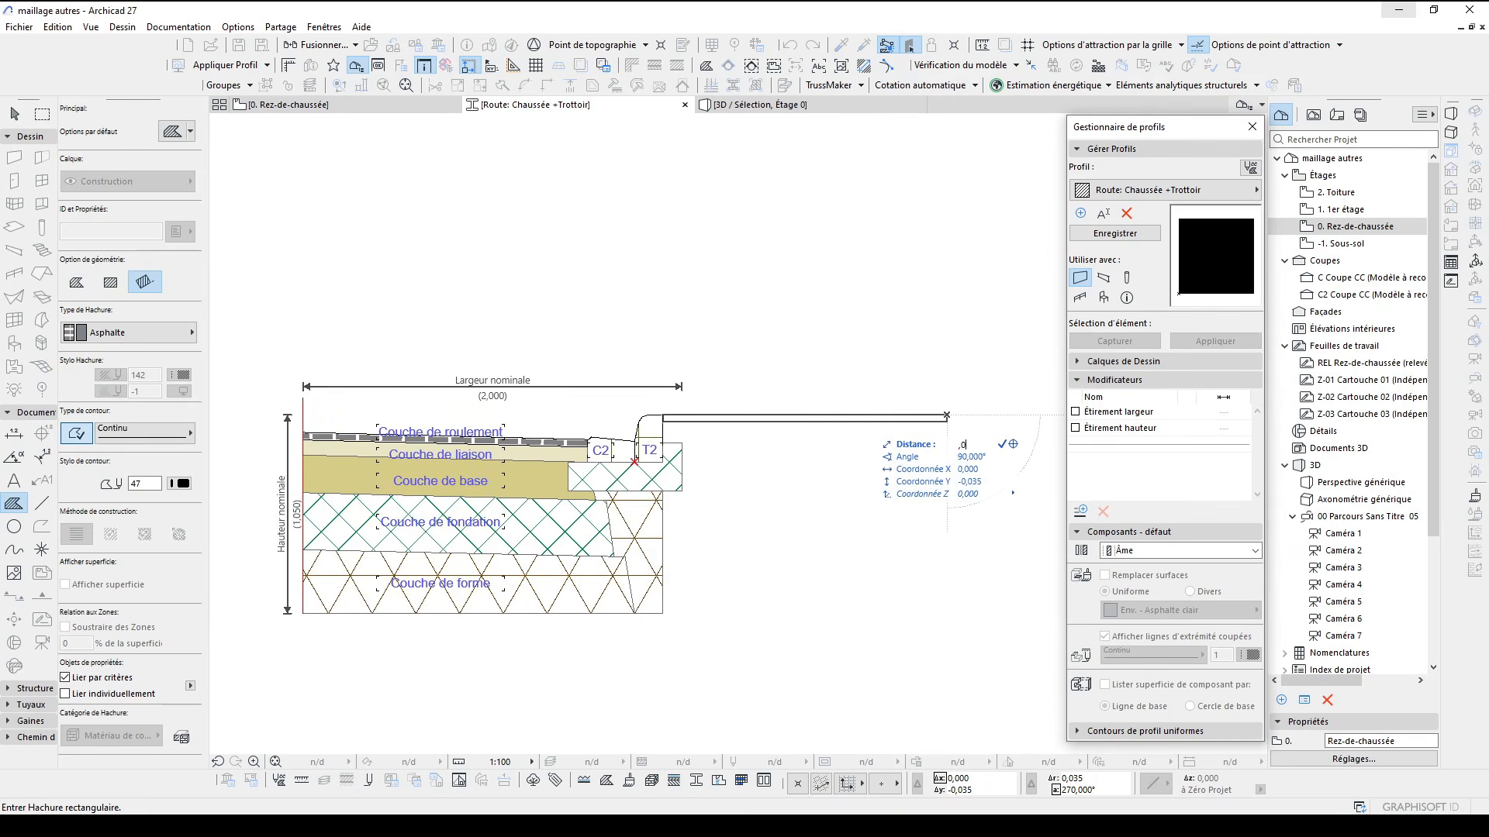
text(5)
key(Return)
key(Escape)
Draw the sidewalk's foundation layer directly beneath the full length of its surfacing with the kerb foundation's Béton armé (Coulé) settings
scroll(884, 434, up, 2)
scroll(914, 423, down, 1)
alt+click(639, 459)
click(626, 418)
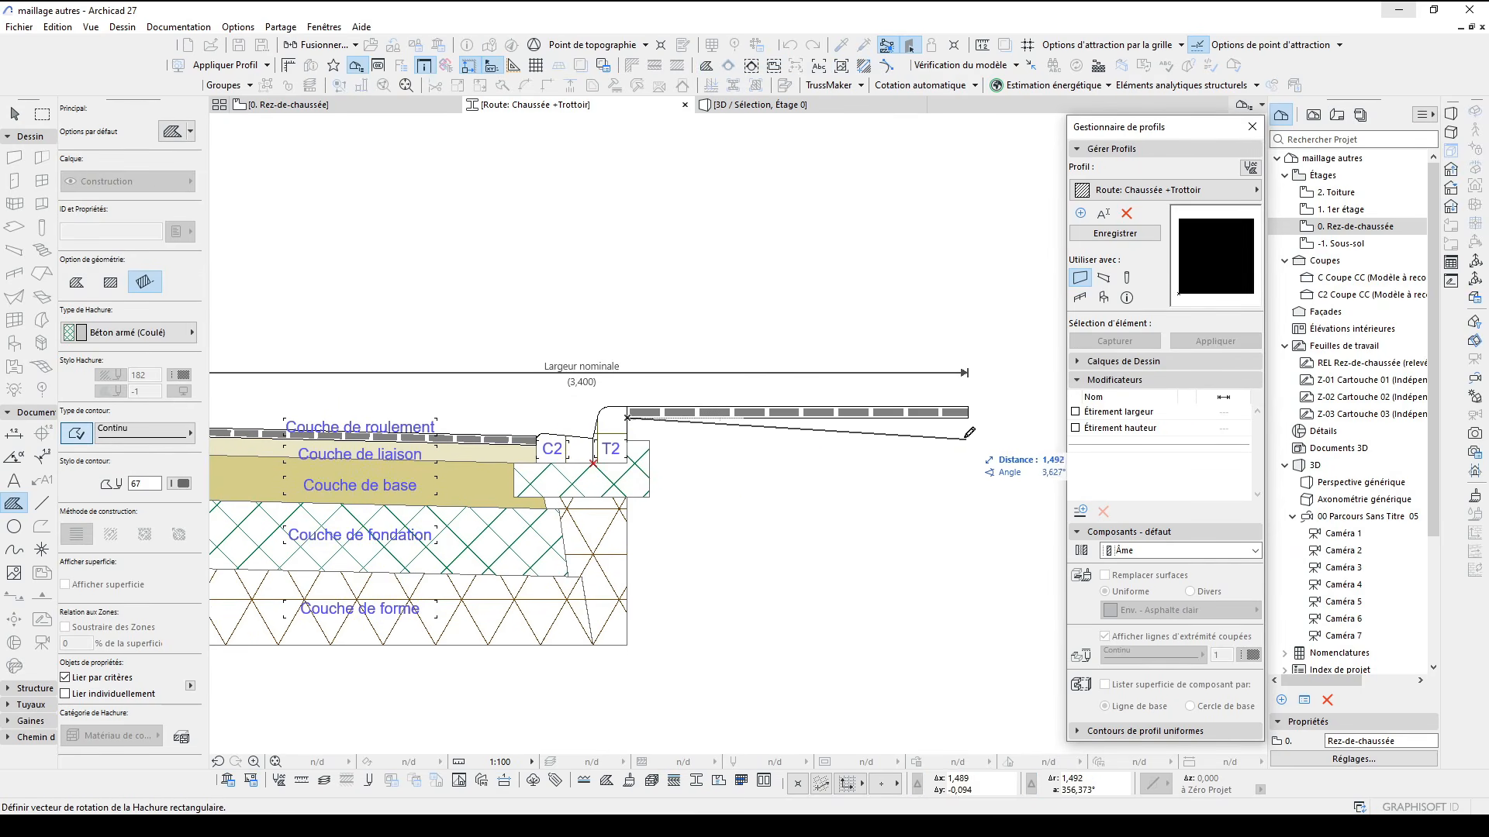
key(Return)
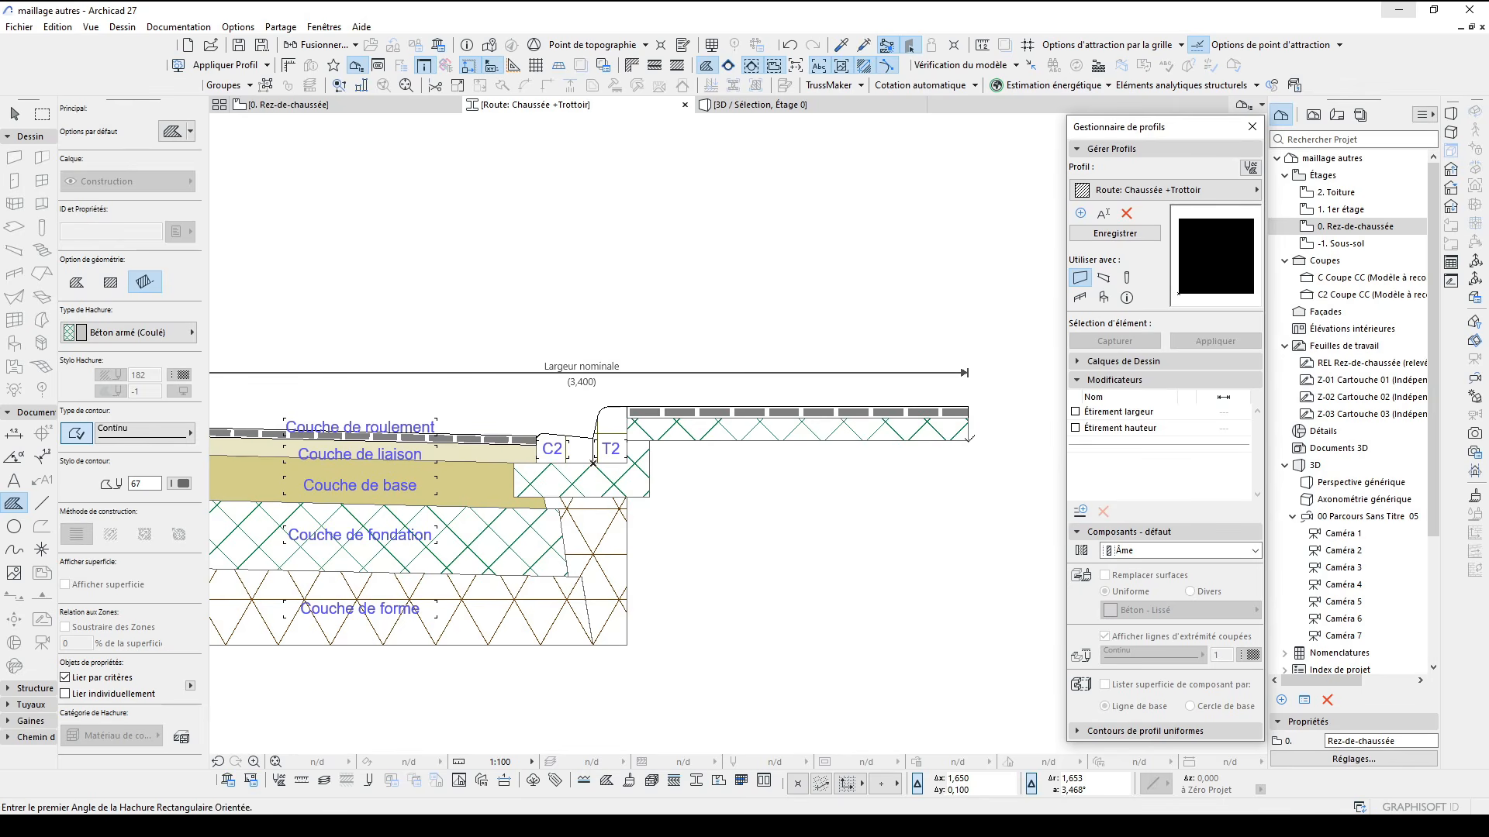
key(Escape)
Examine the Finition ext - Pierre surfacing and the layers beneath it in the sidewalk part of the profile
scroll(891, 458, up, 1)
click(852, 401)
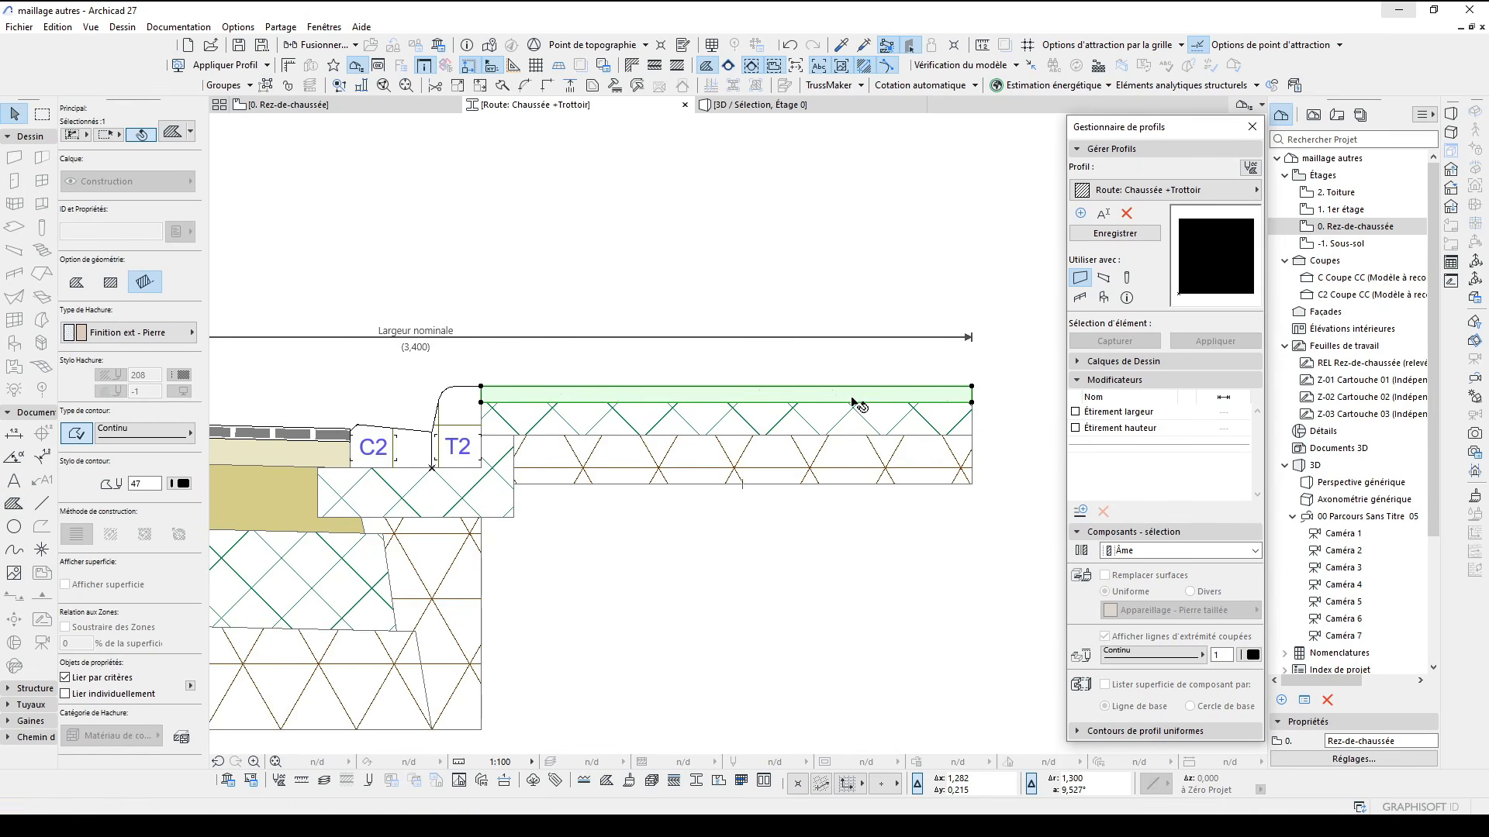
key(Escape)
scroll(783, 422, down, 4)
middle_drag(783, 423, 871, 478)
scroll(839, 540, down, 1)
middle_drag(835, 547, 842, 552)
scroll(842, 551, up, 2)
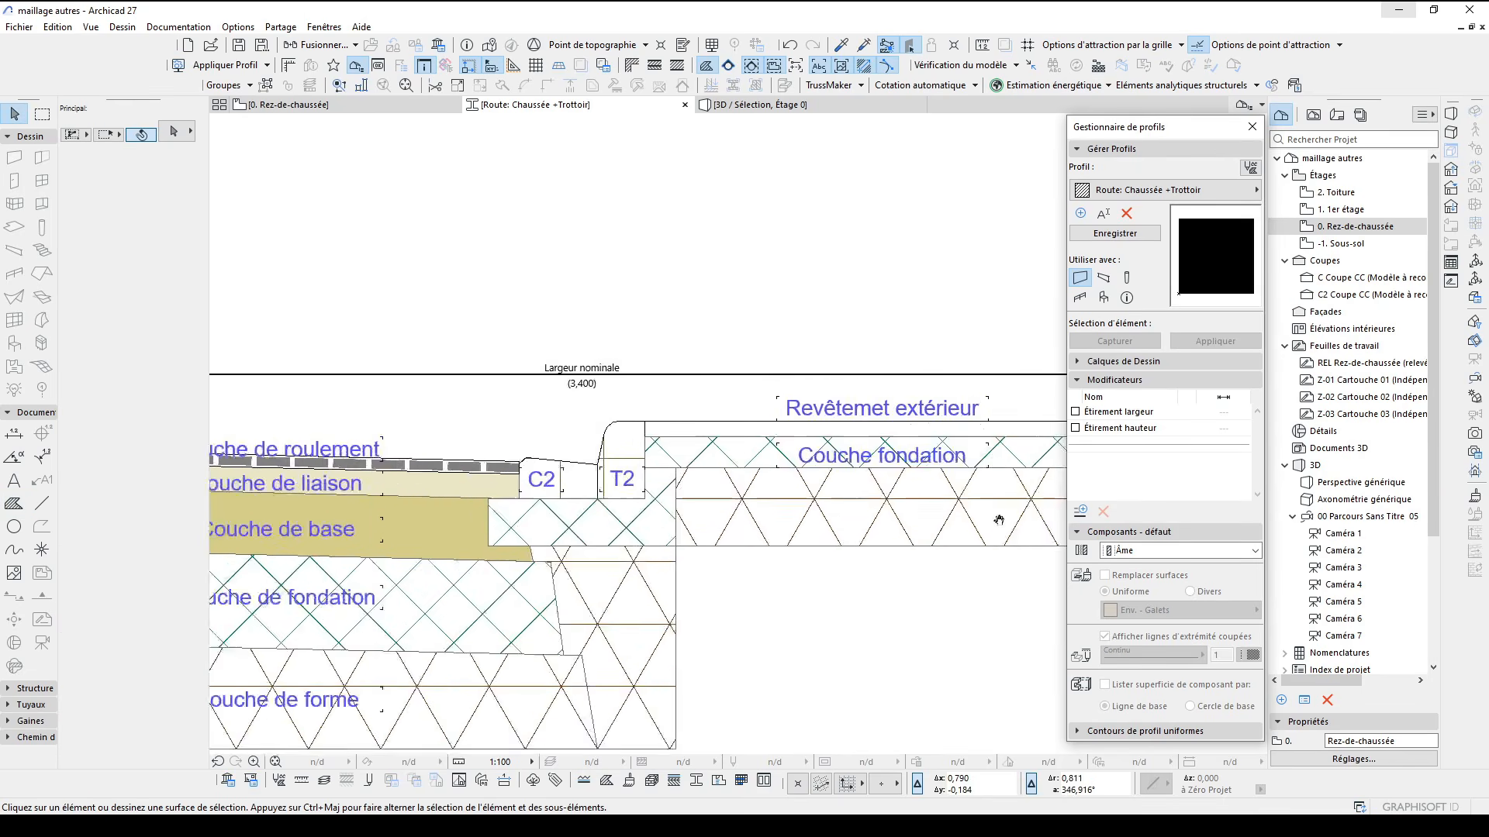
Turn on true line weight display and make the road profile available for walls and railings
click(651, 71)
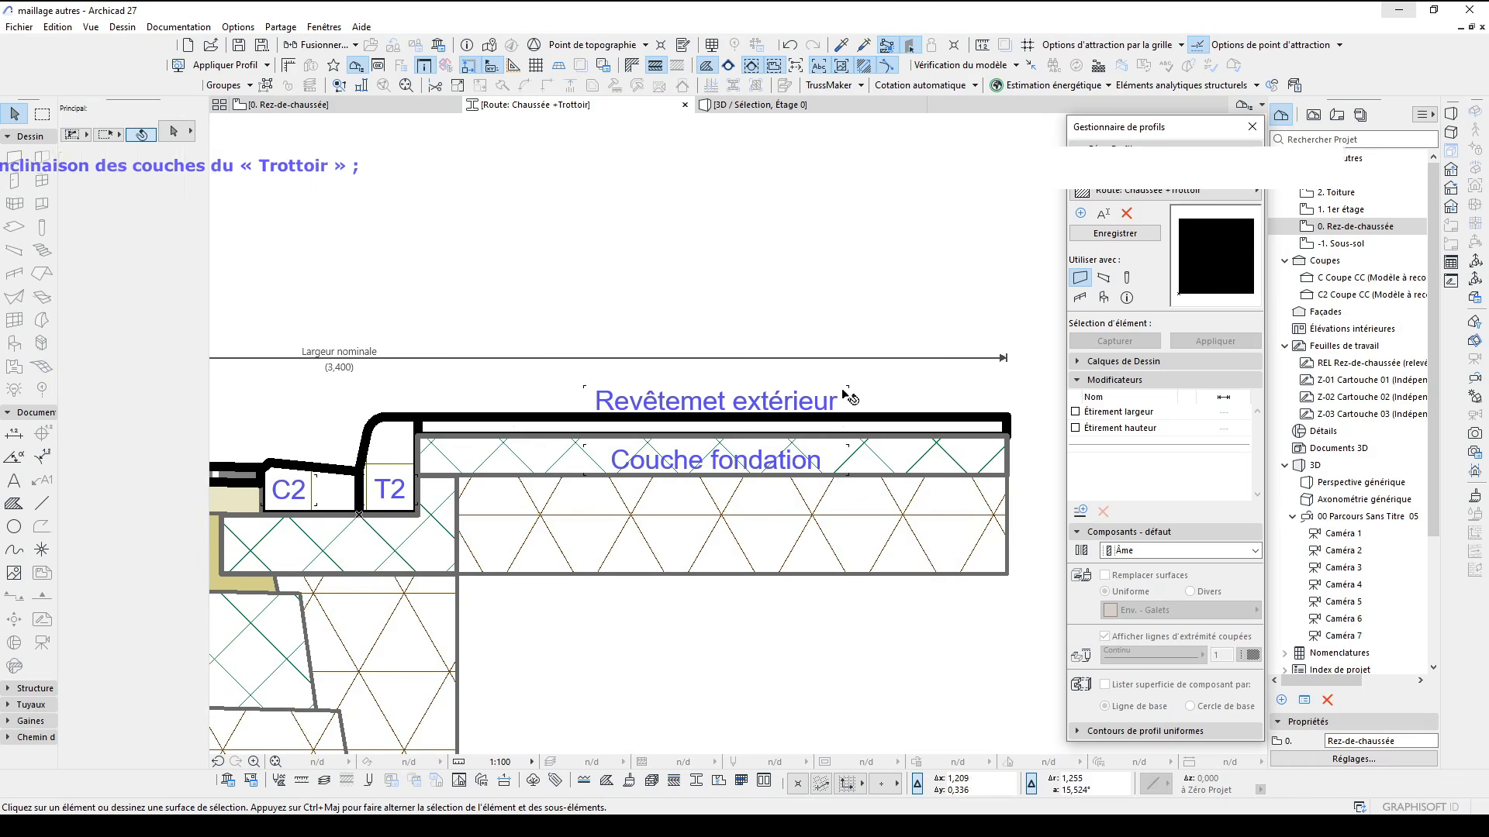
scroll(882, 462, down, 6)
scroll(845, 542, up, 3)
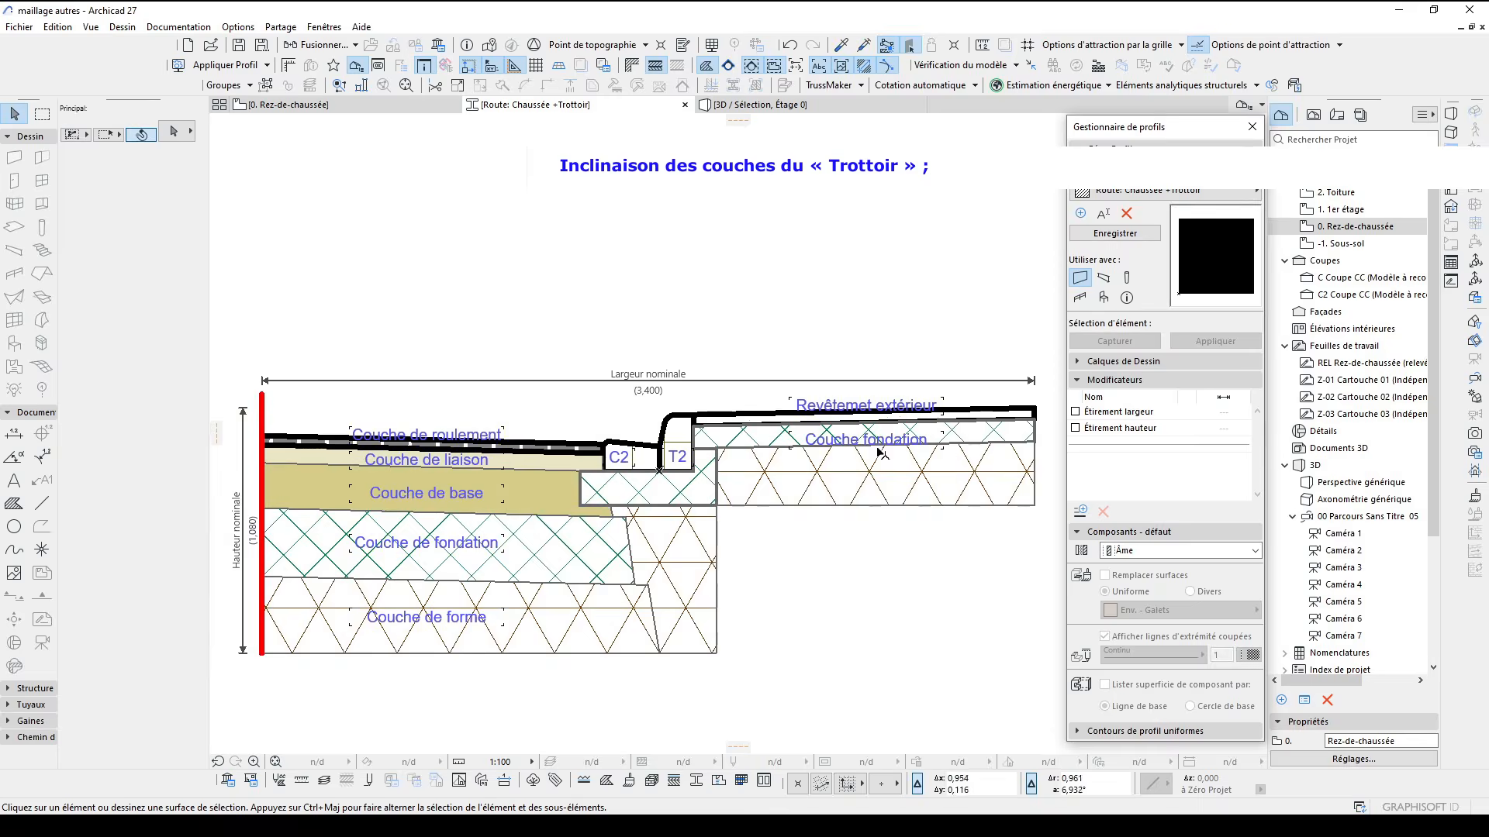
scroll(871, 469, up, 3)
scroll(876, 452, down, 3)
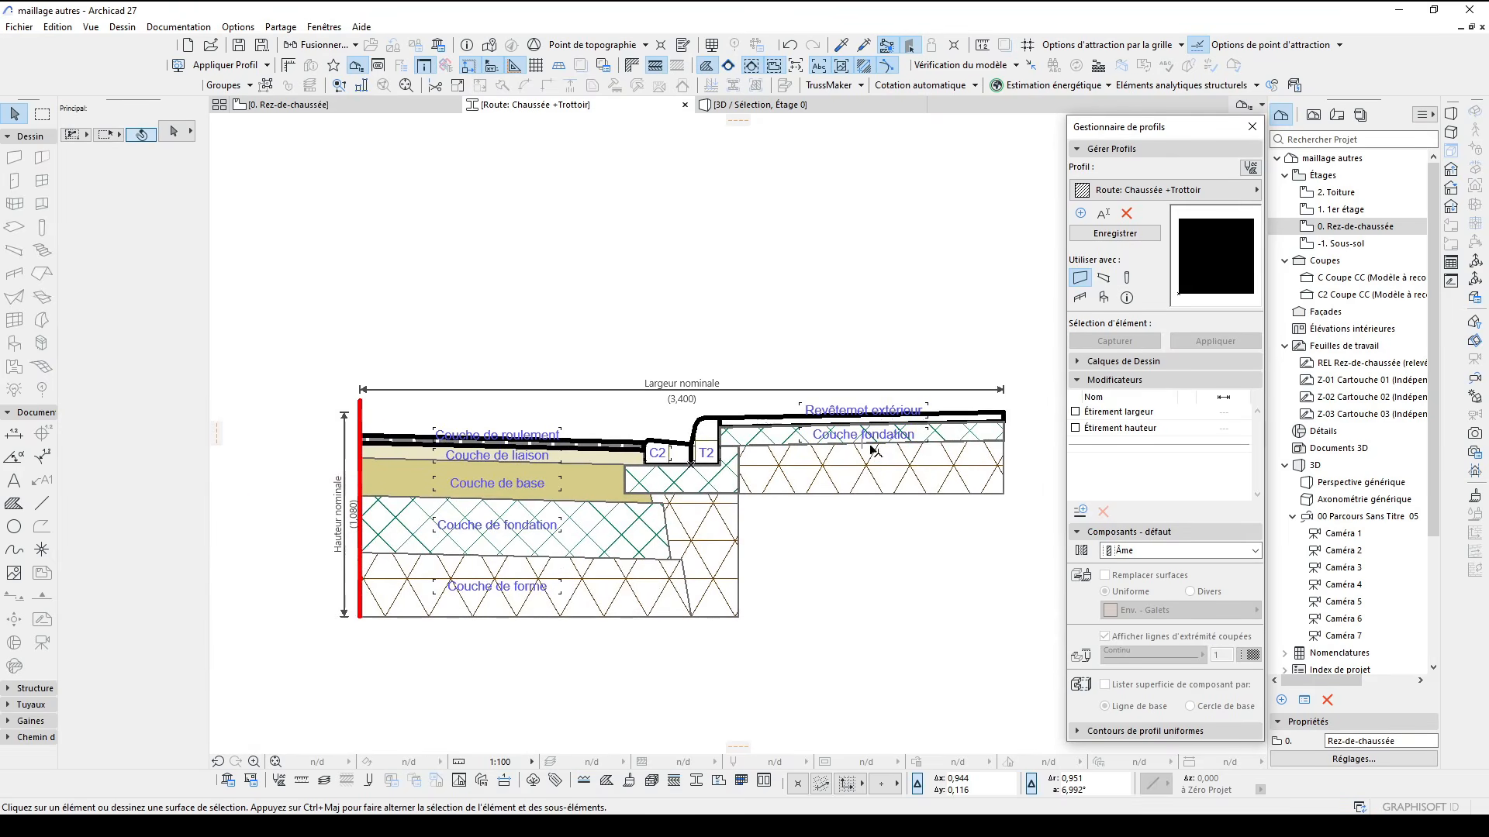
middle_drag(871, 455, 860, 466)
mouse_move(826, 544)
middle_down()
mouse_move(798, 512)
mouse_move(828, 471)
middle_up()
click(1082, 280)
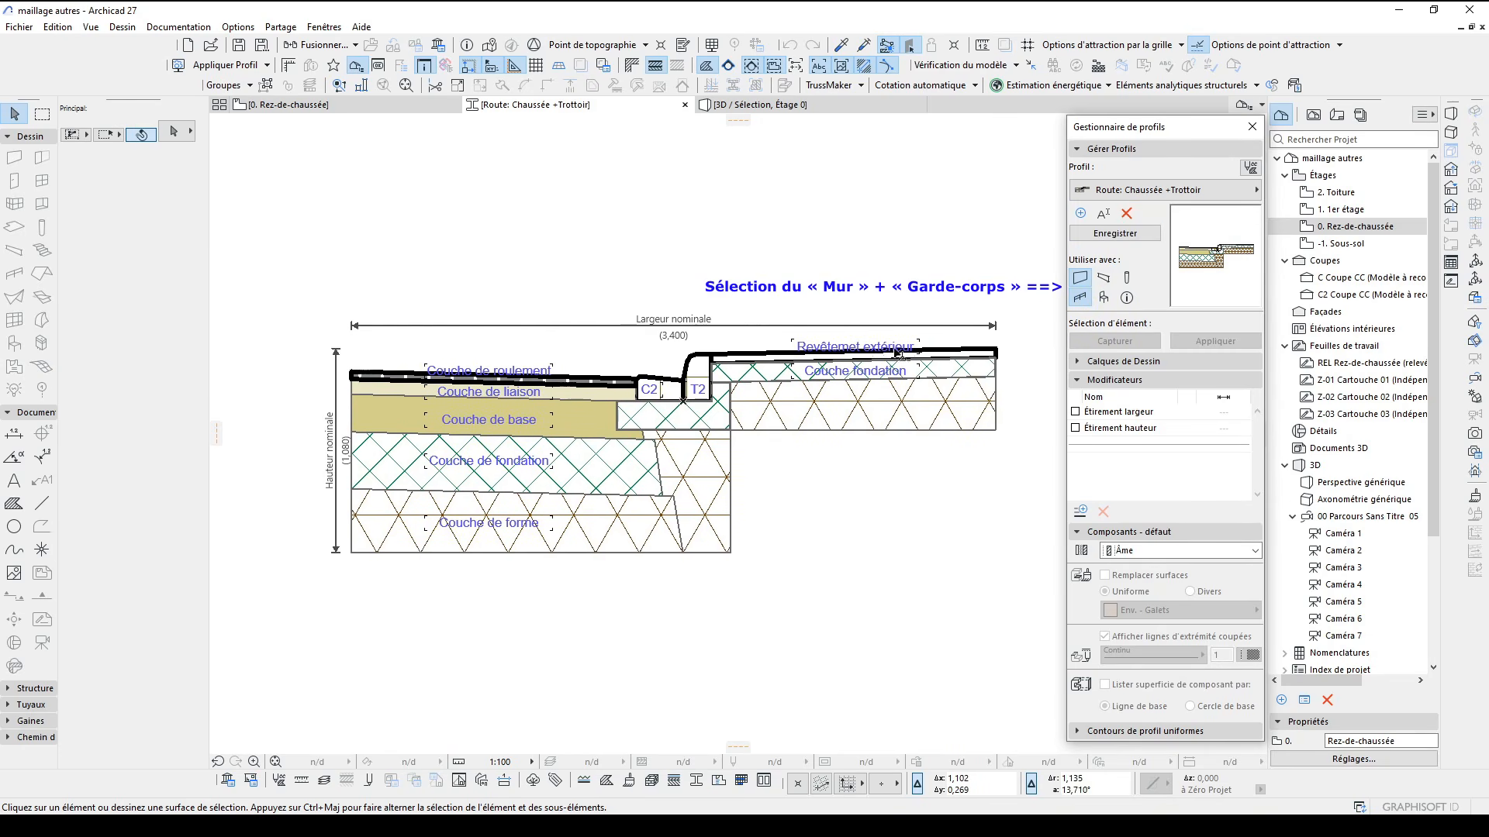
Set the component type of the exterior sidewalk surfacing and the Couche de roulement to Finition
click(943, 354)
shift+click(543, 378)
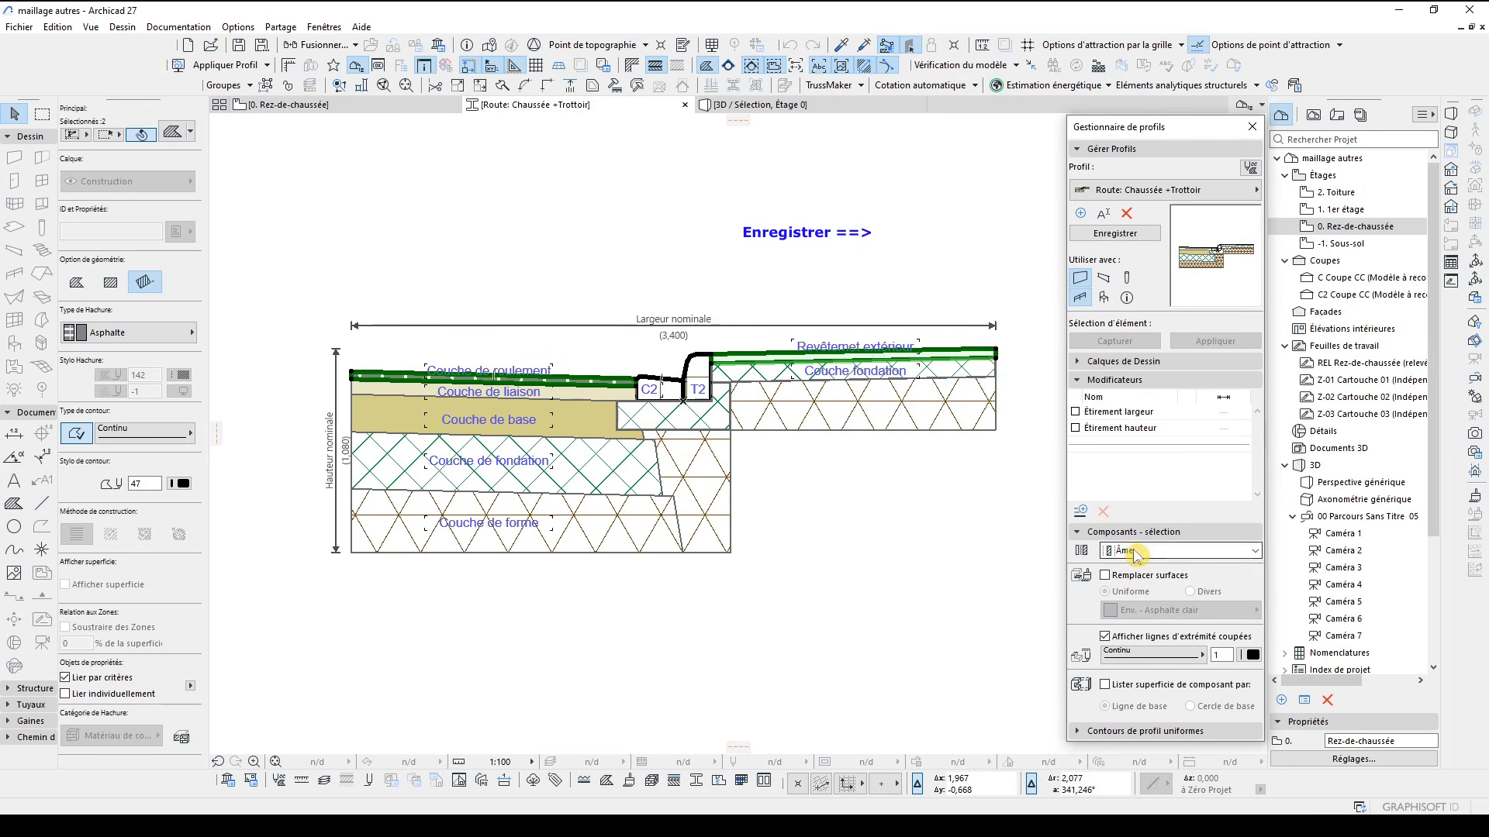
click(1163, 550)
click(1165, 586)
click(989, 440)
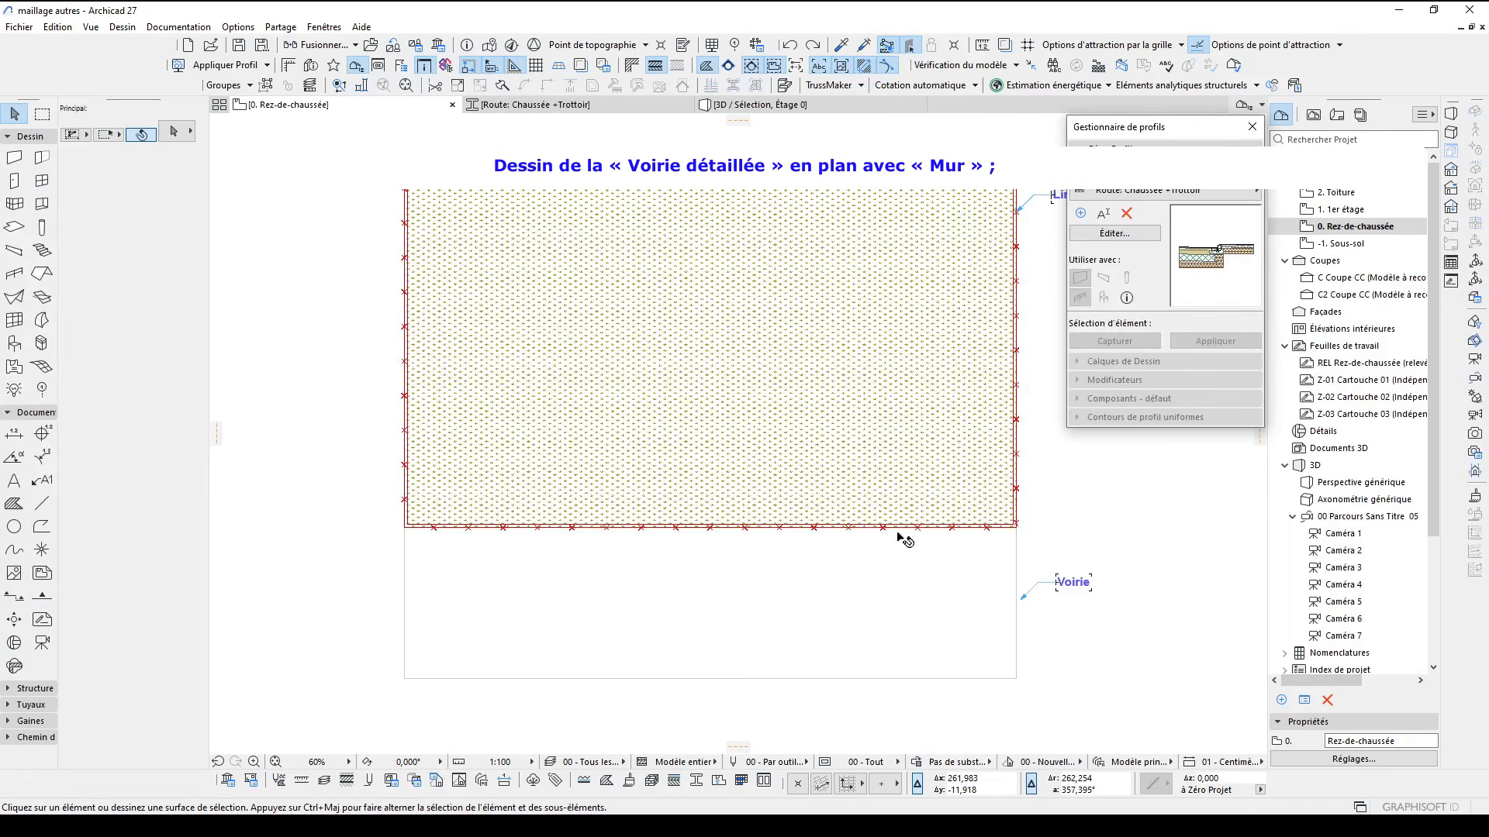
Set the default wall structure to the complex profile Route: Chaussée +Trottoir
click(14, 157)
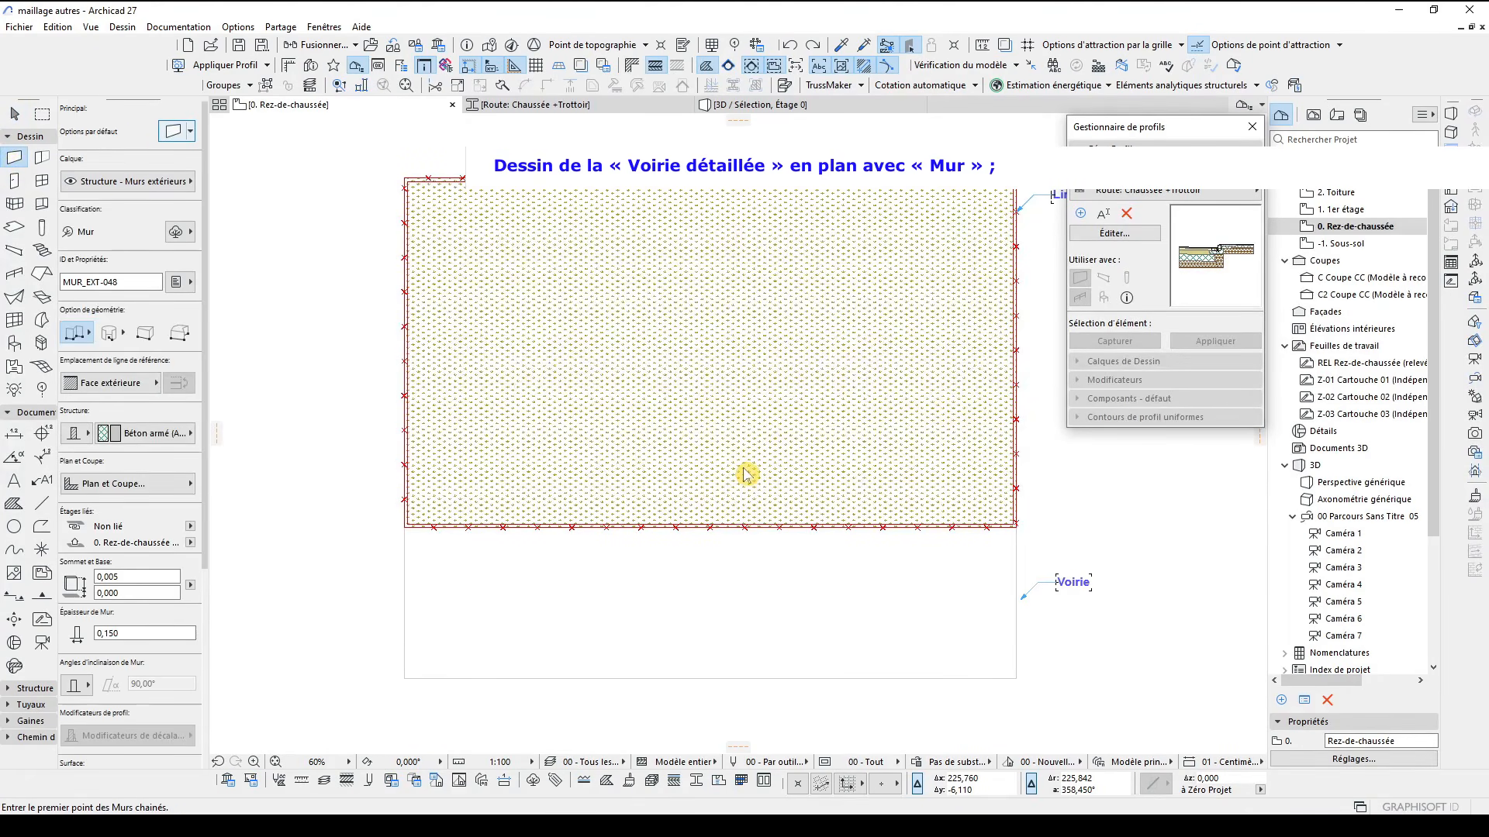
key(ctrl+t)
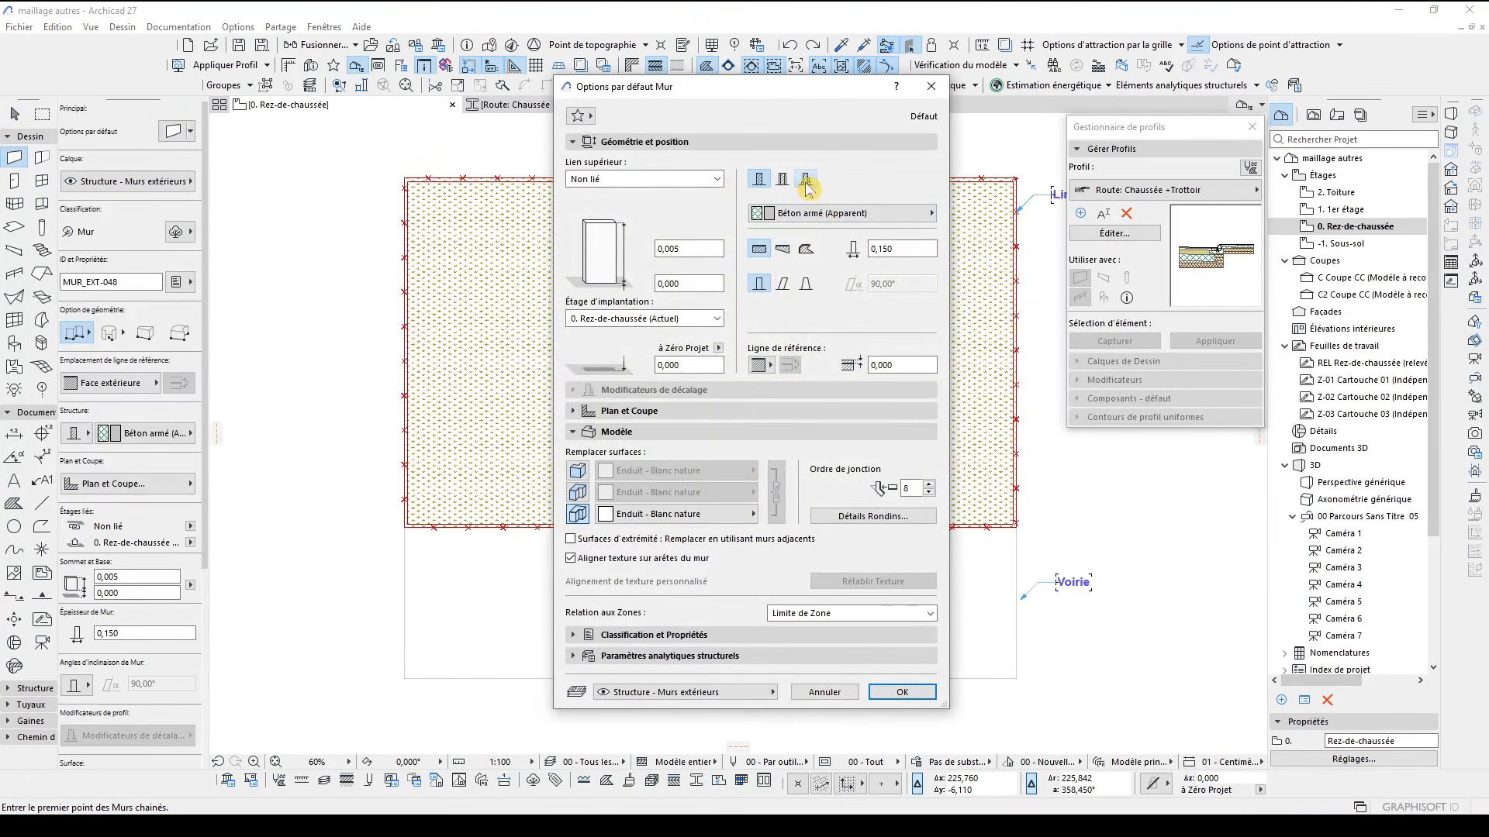
click(806, 180)
click(830, 214)
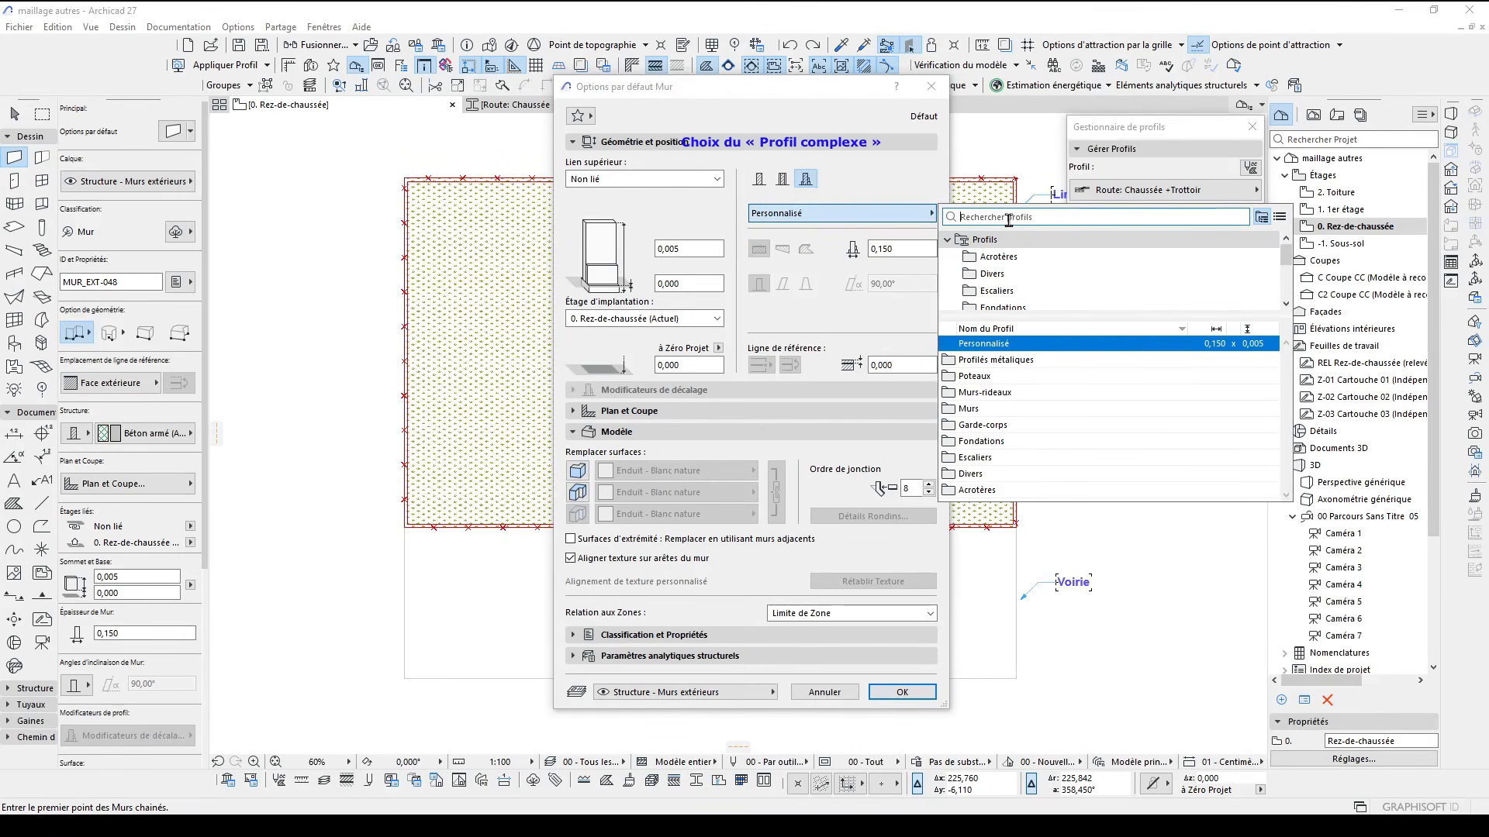
text(r)
mouse_move(1063, 411)
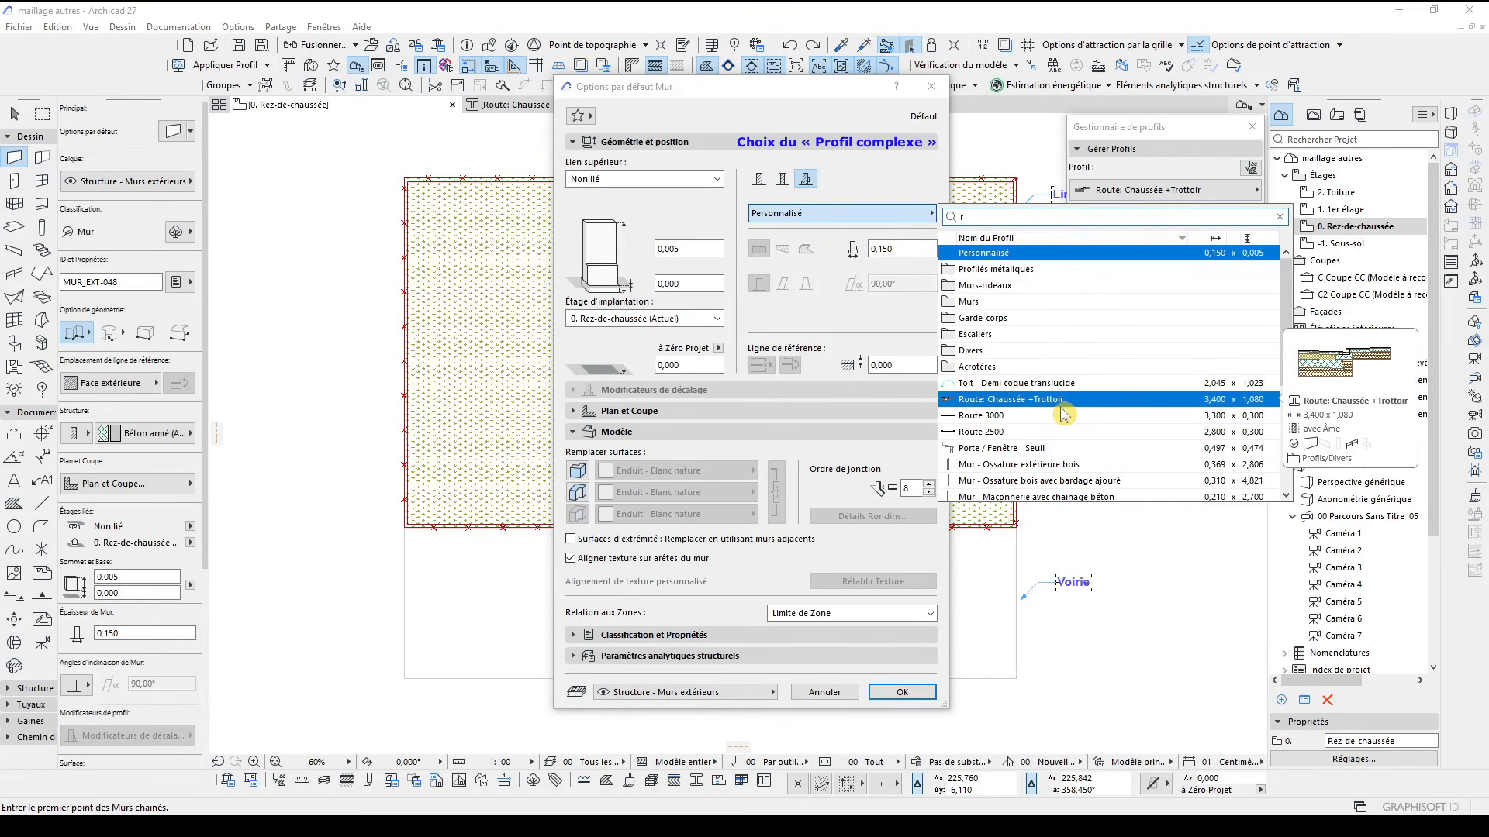
text(ou)
click(1023, 252)
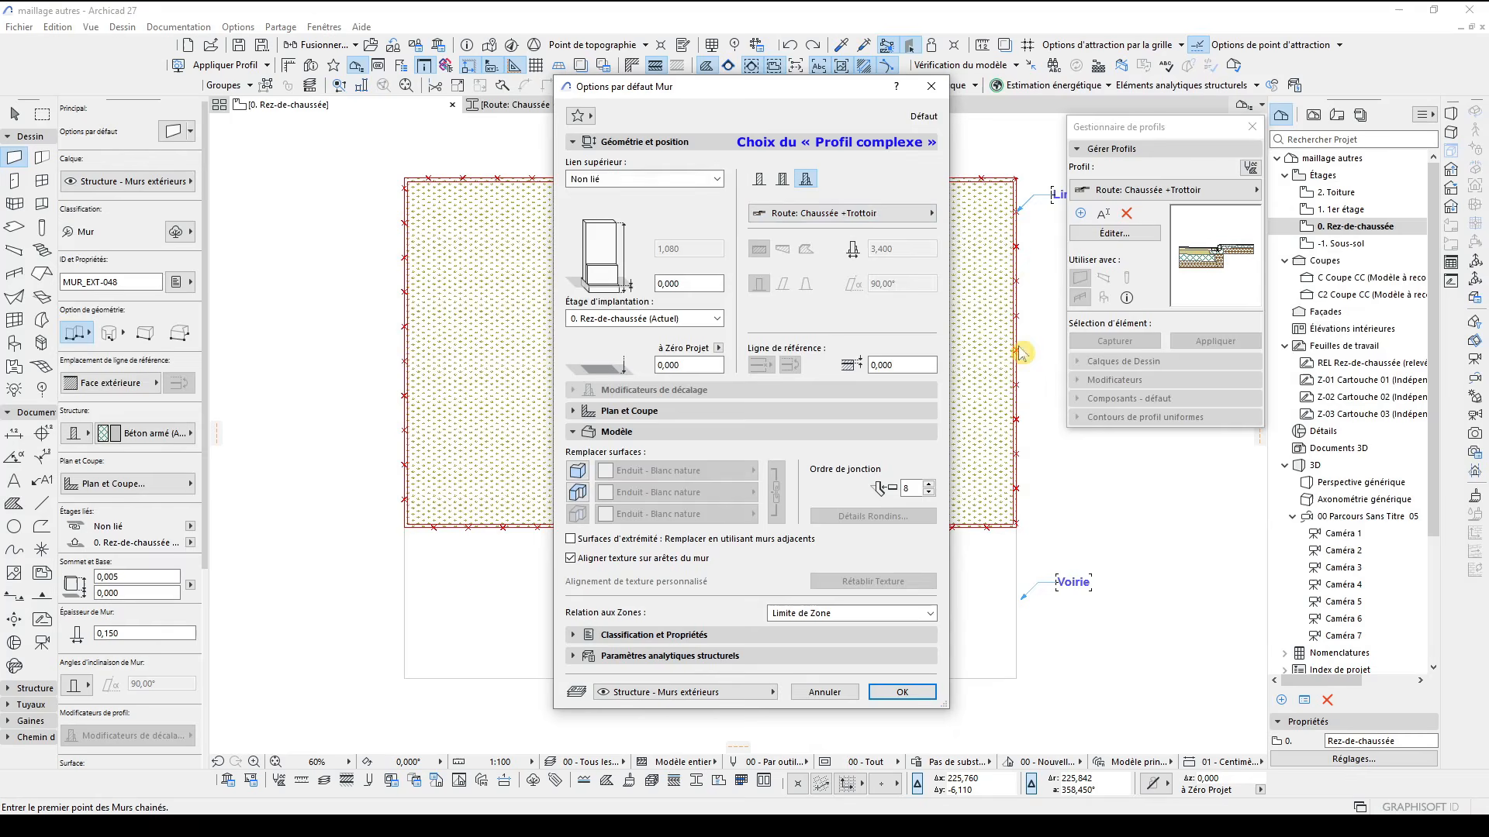
click(901, 693)
Draw the road wall in plan along the terrain's lower edge, from its right corner to its left corner
click(876, 528)
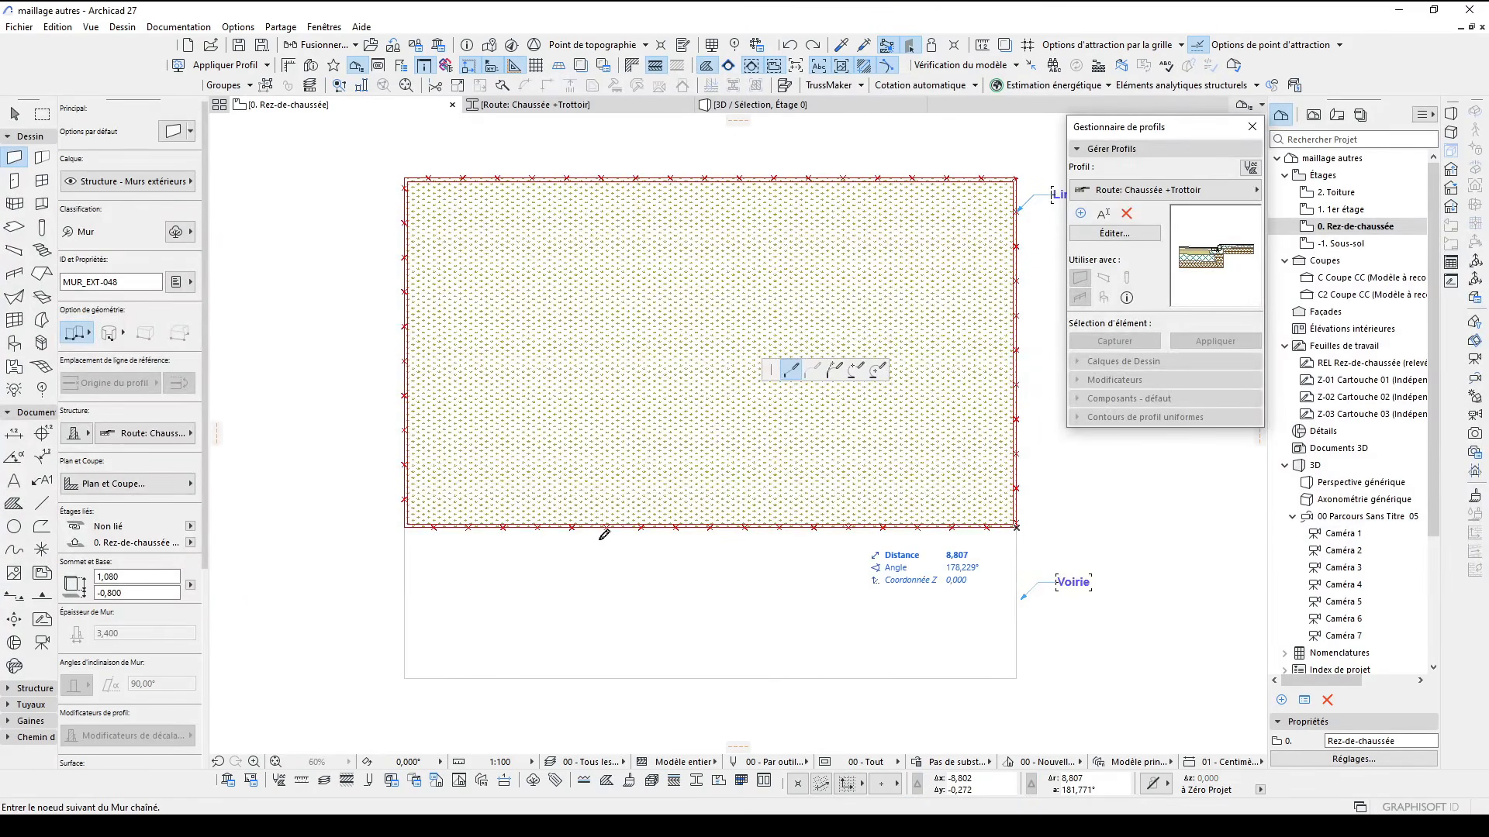
click(404, 529)
key(Escape)
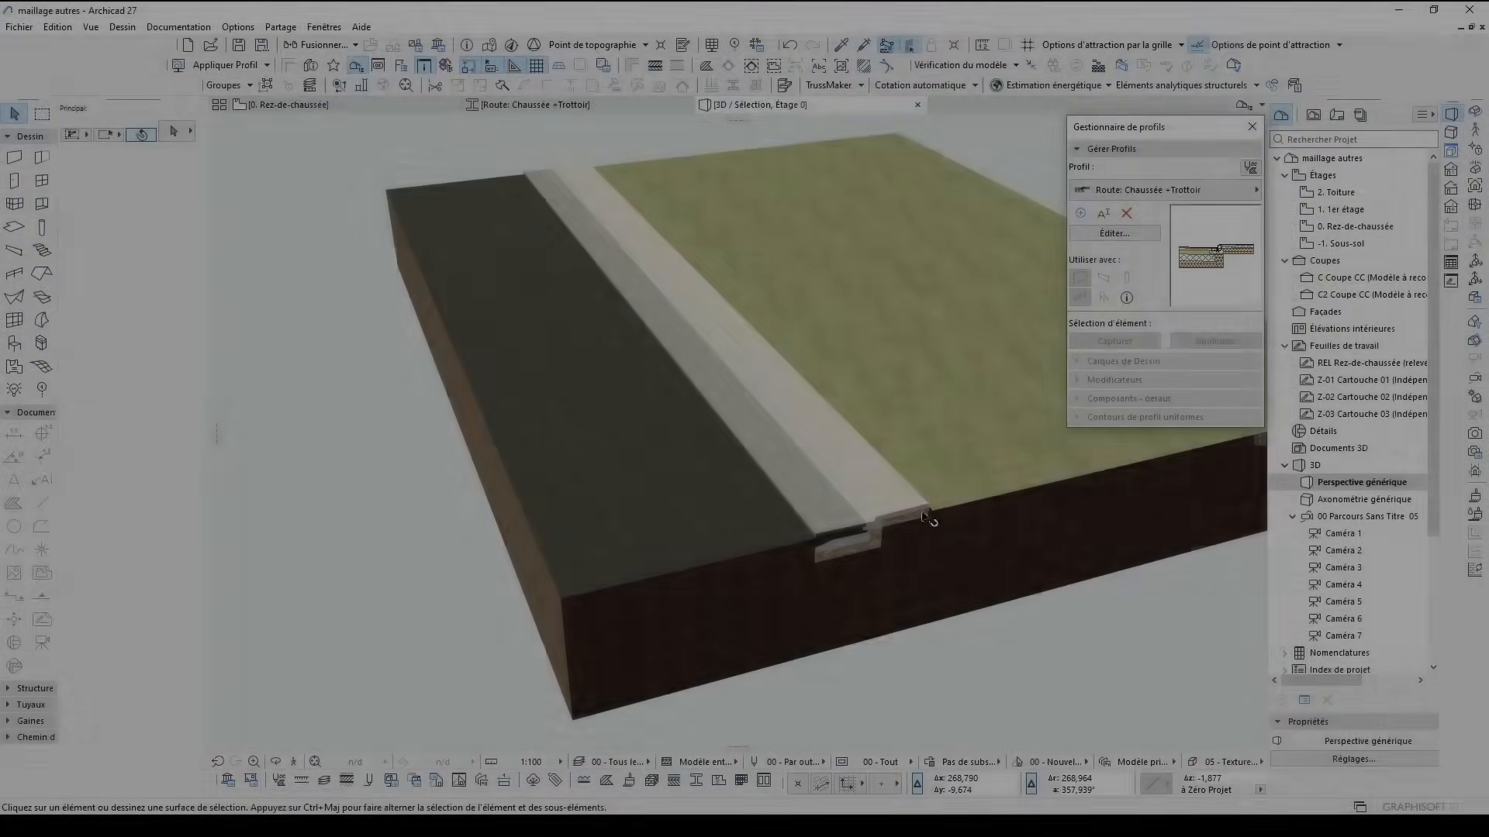
Orbit and adjust the 3D perspective to view the road's end section face-on
shift+middle_drag(734, 496, 690, 555)
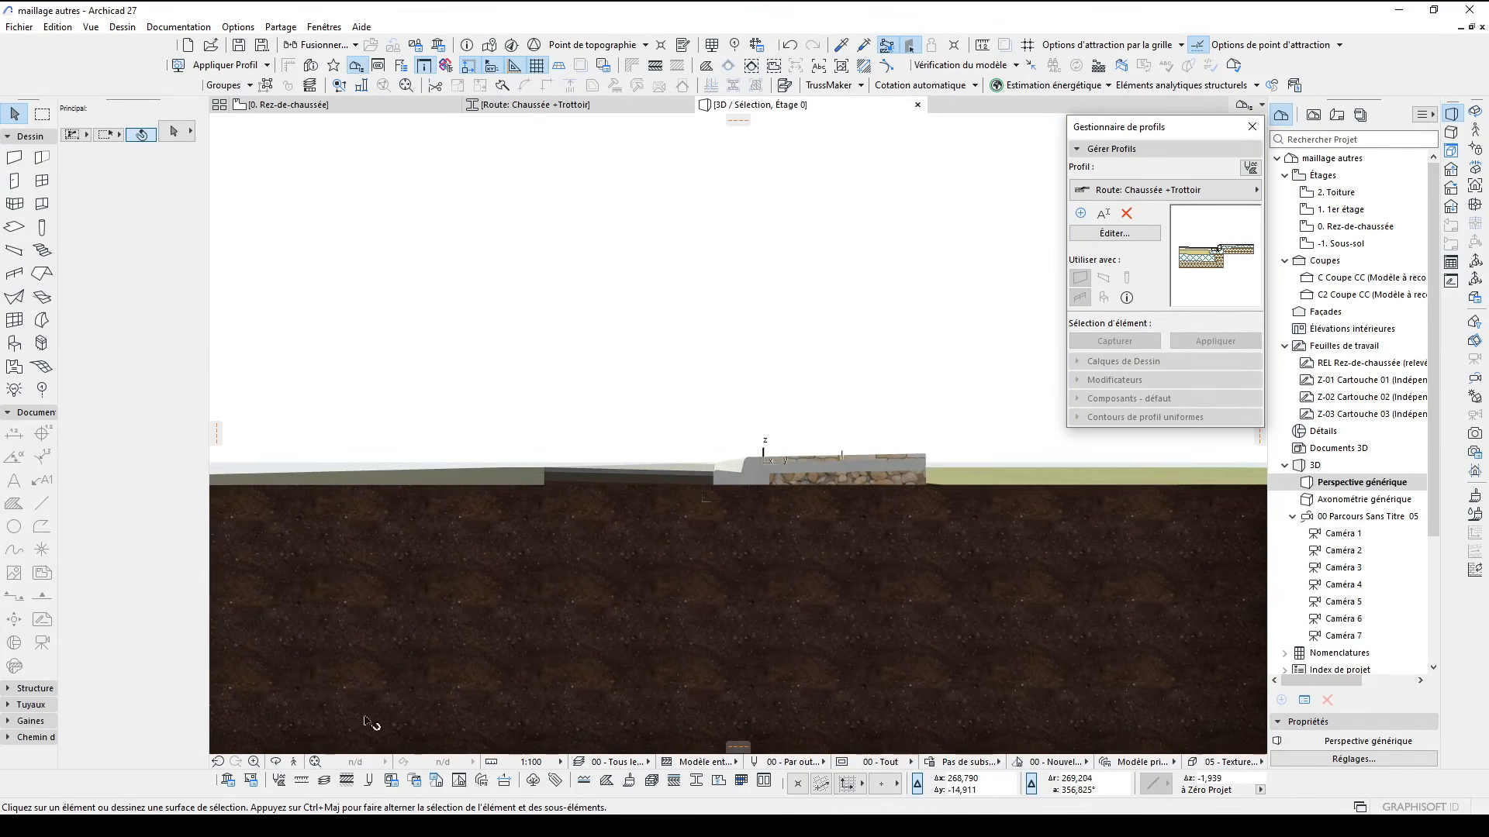
double_click(770, 411)
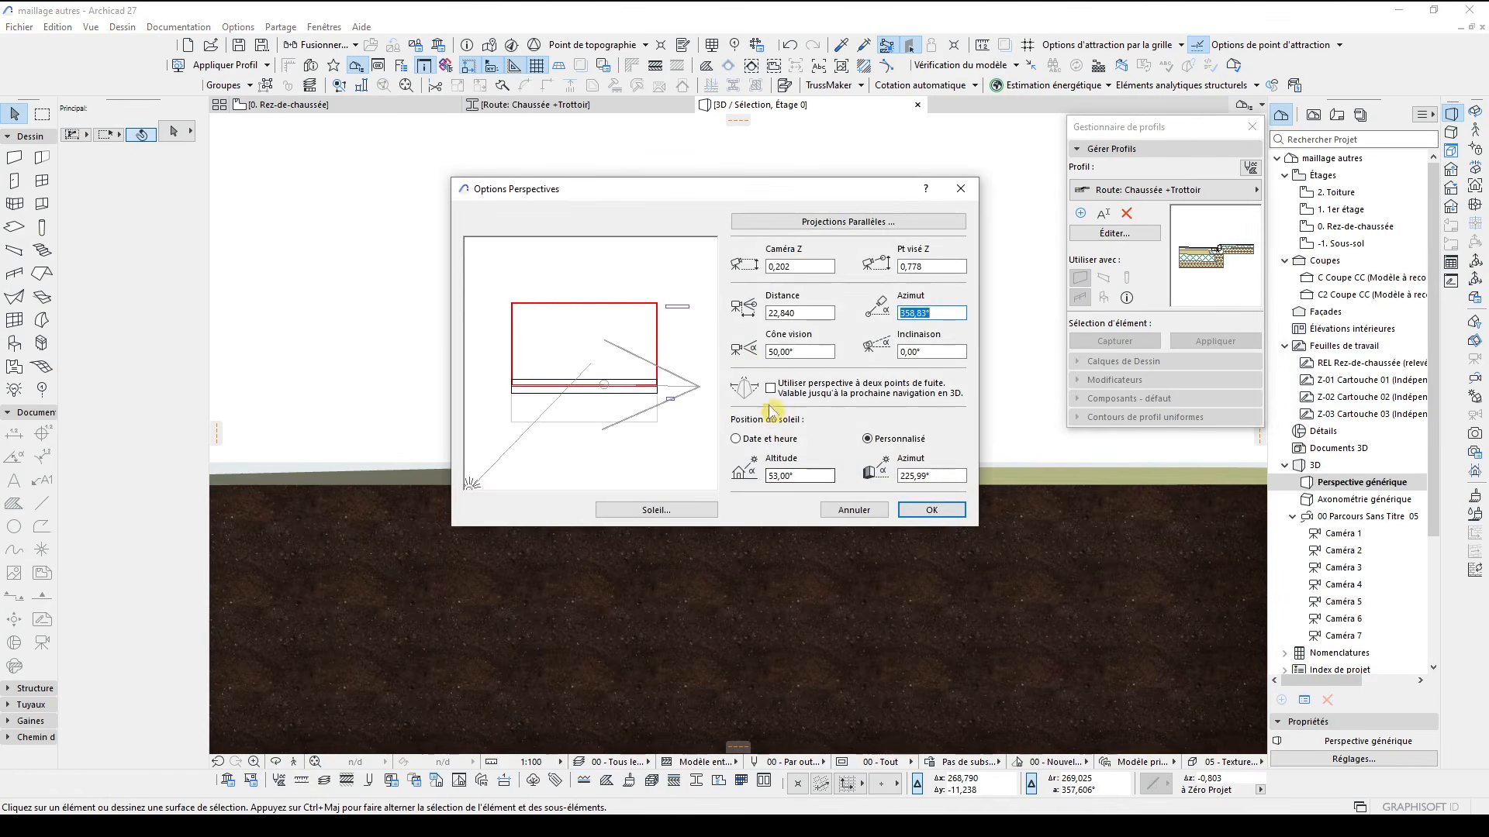
click(932, 509)
shift+middle_drag(836, 496, 821, 463)
Cut the road wall out of the terrain with a Solid Element Operation, using subtraction with extrusion and the terrain as target
right_click(824, 467)
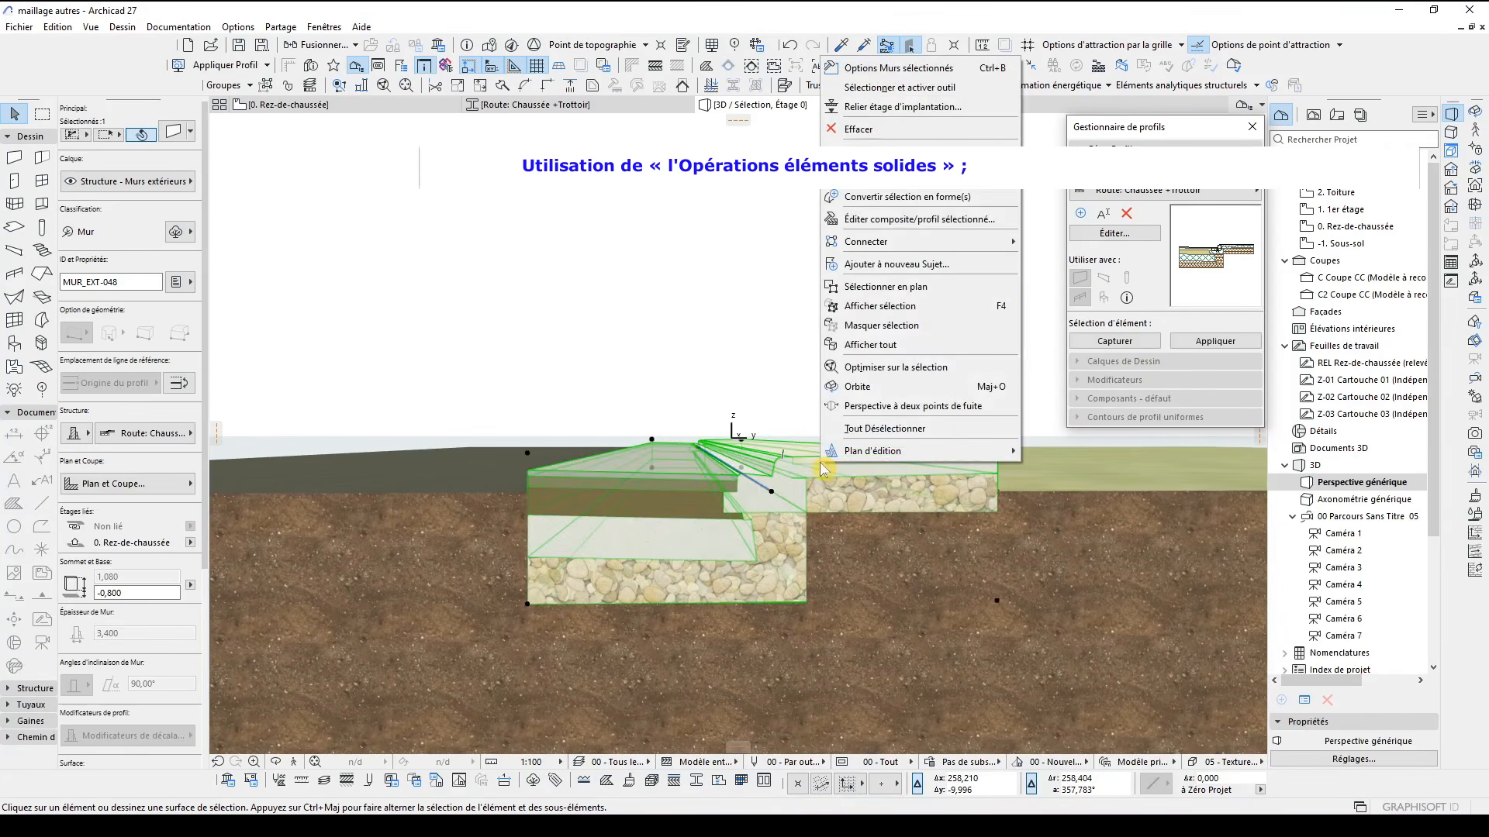
mouse_move(947, 242)
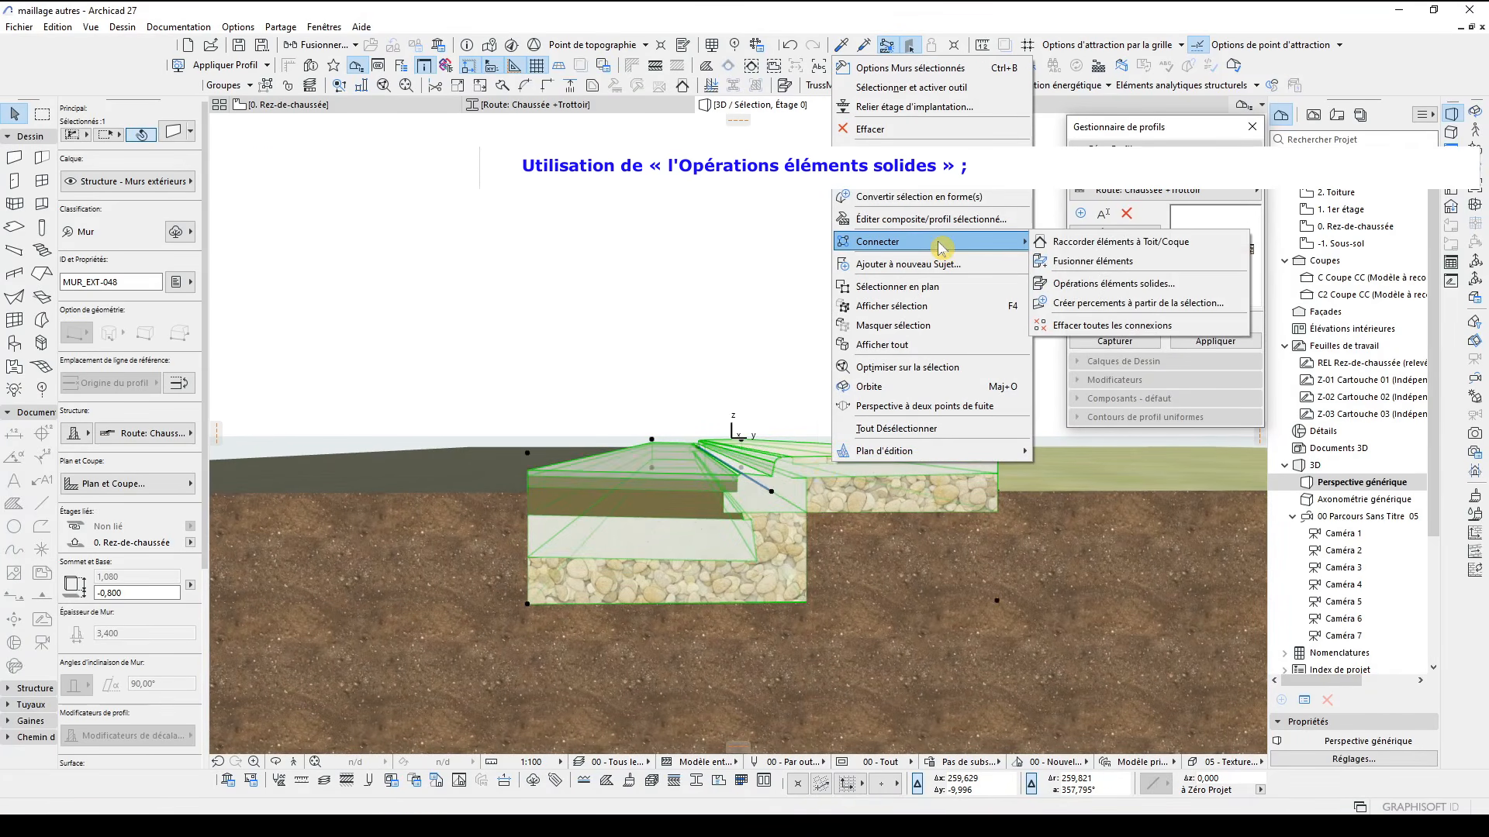
click(1113, 284)
drag(1394, 142, 1148, 180)
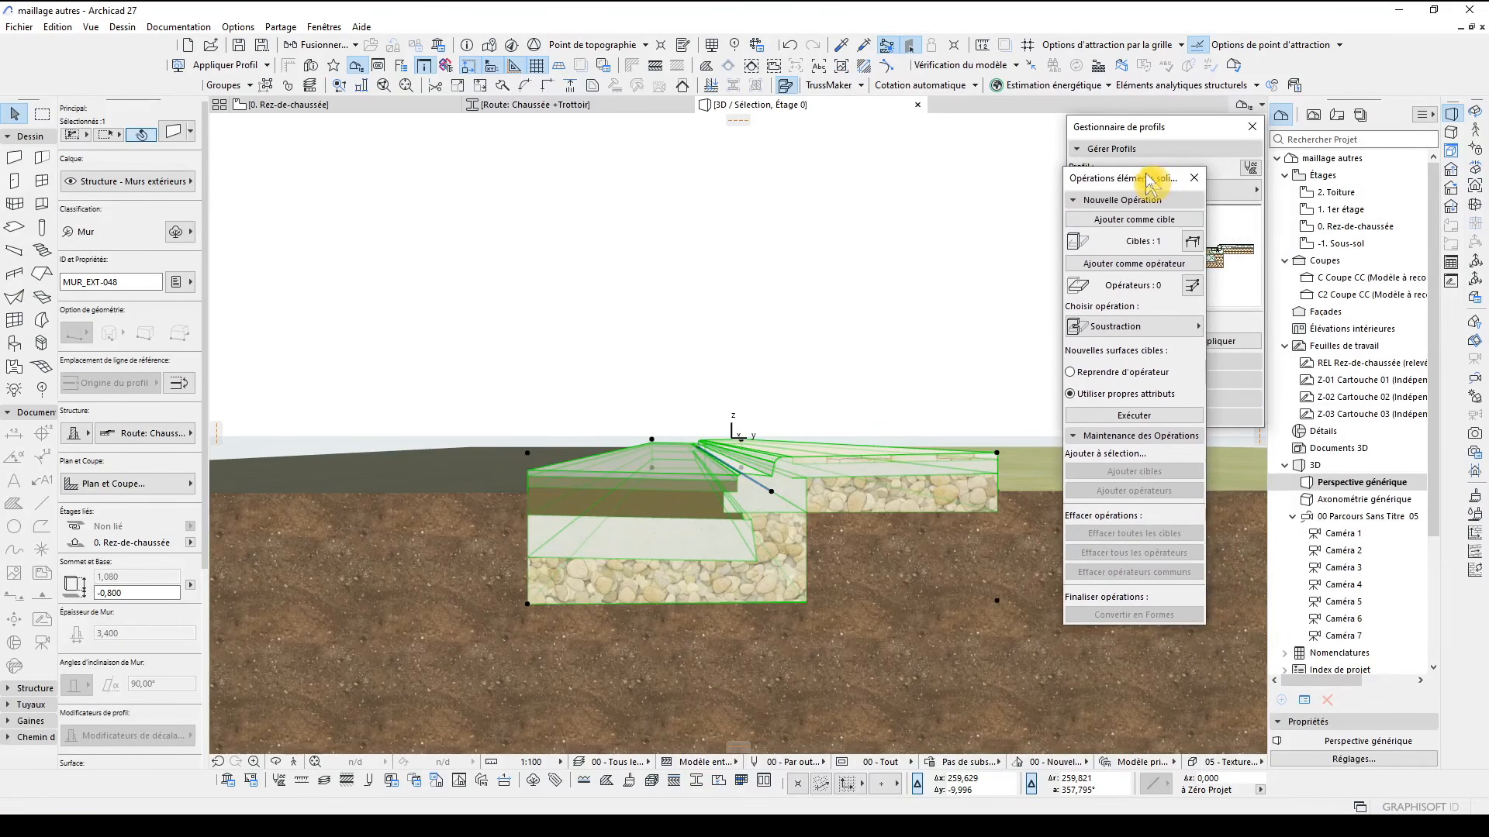
click(985, 518)
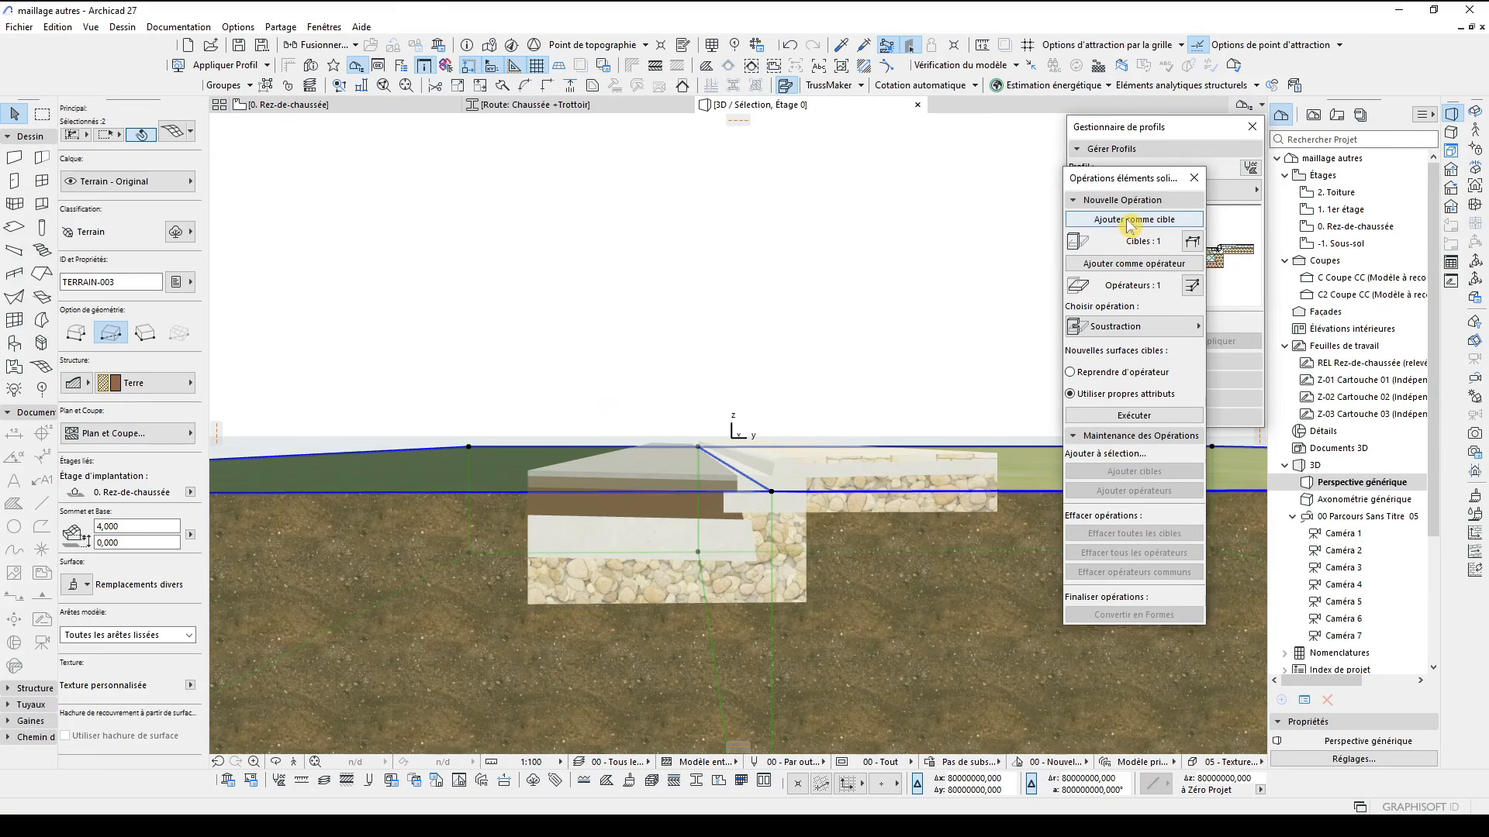
click(1151, 327)
click(1272, 349)
click(1134, 415)
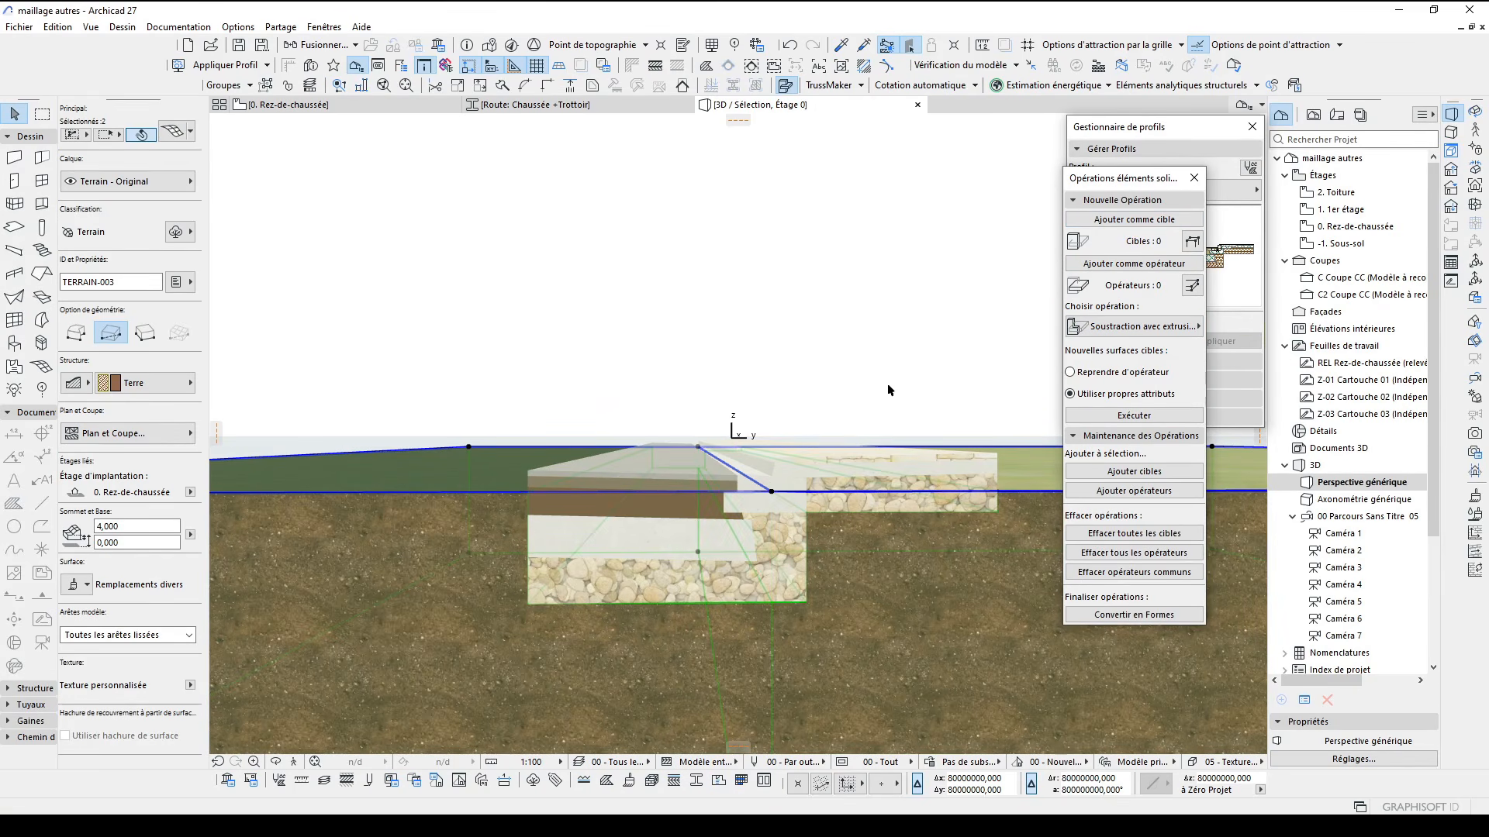
click(803, 368)
scroll(798, 492, down, 2)
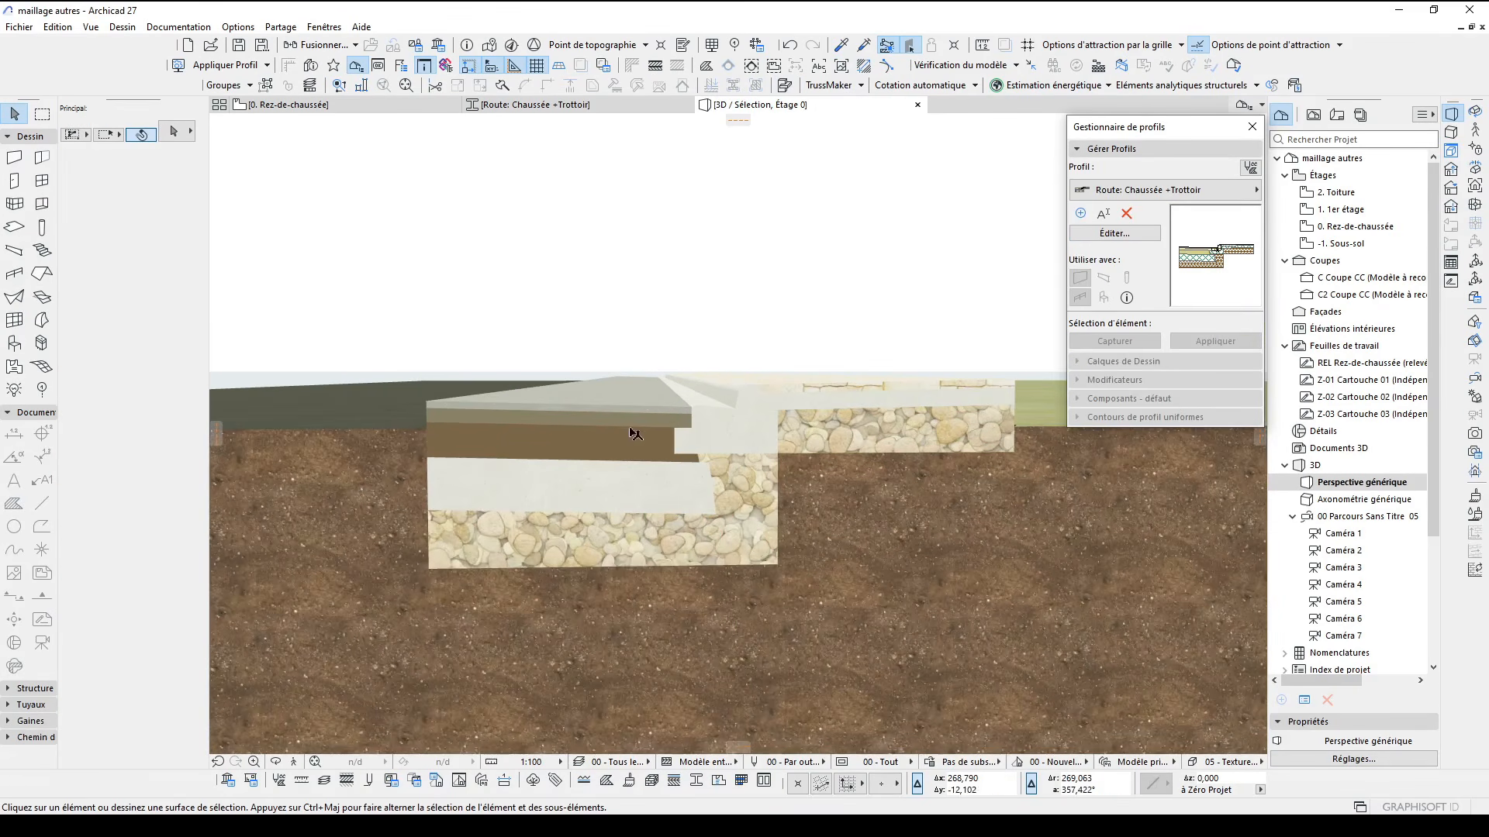
shift+middle_drag(638, 434, 788, 426)
Edit the road profile and override the sidewalk's exterior finish with the uniform surface Carrelage - Anthracite 30x60
click(1114, 232)
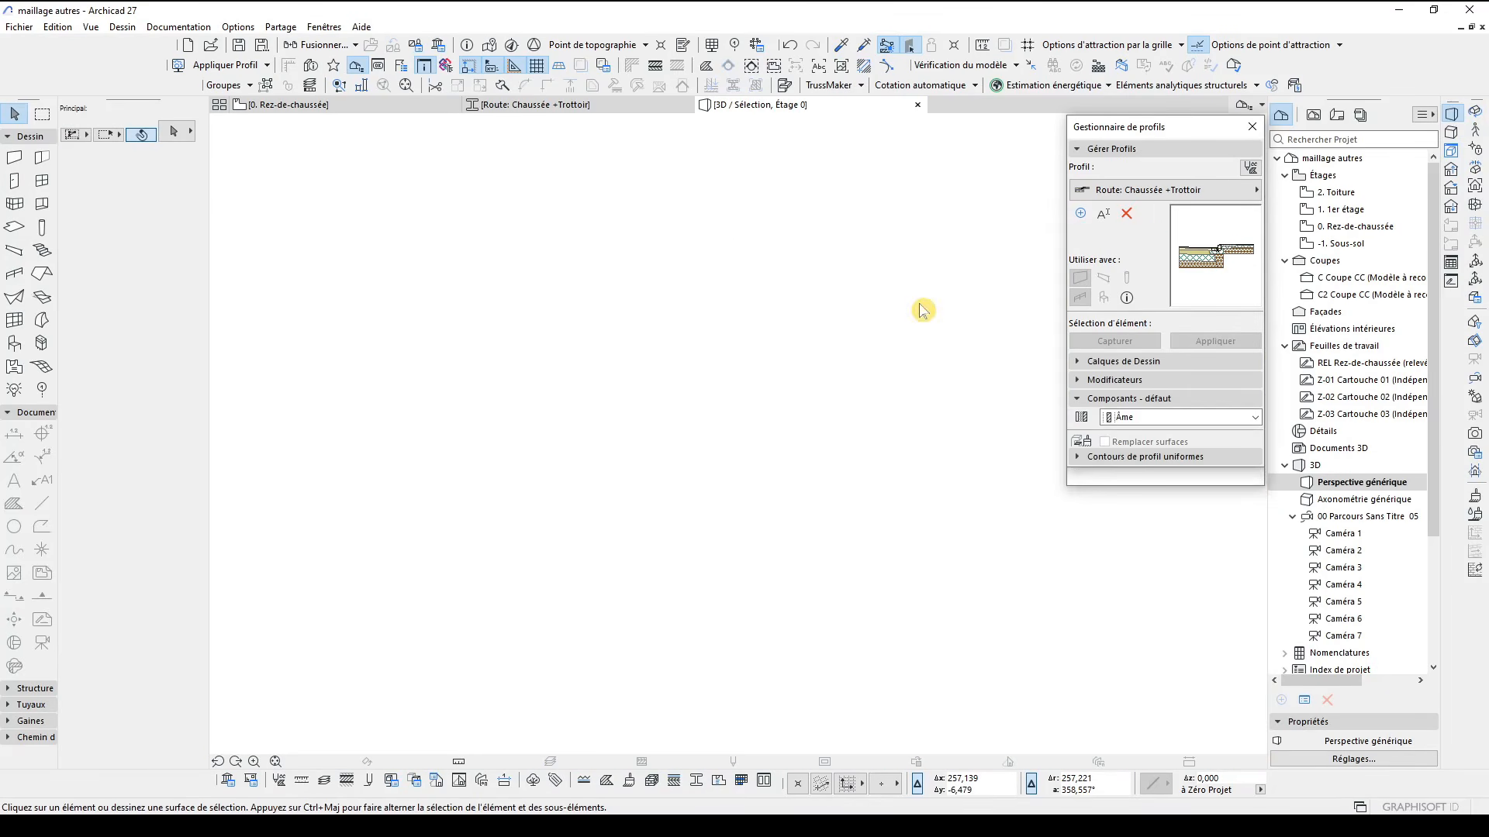
click(917, 361)
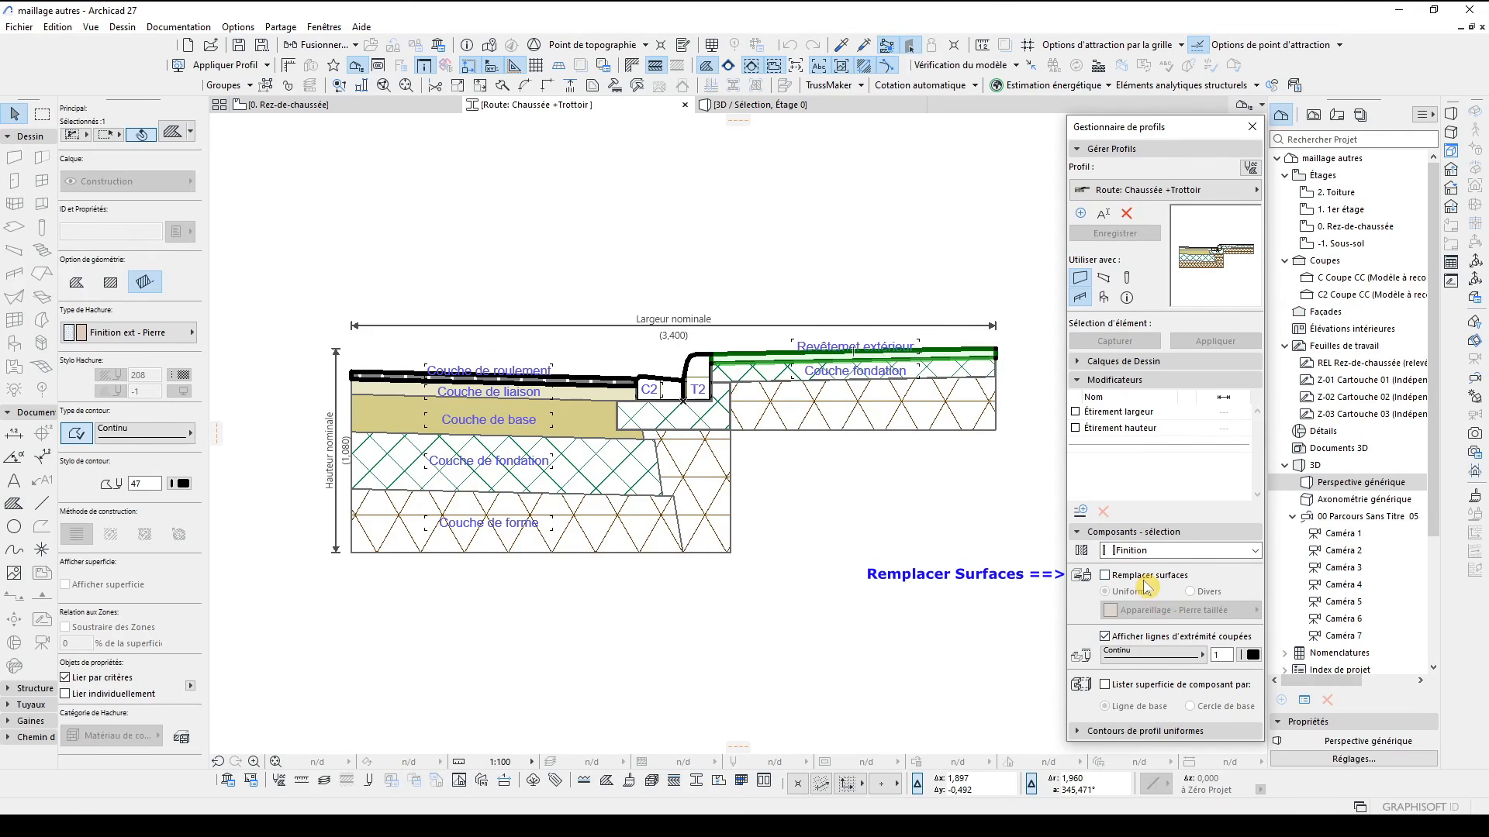
click(1150, 611)
text(c)
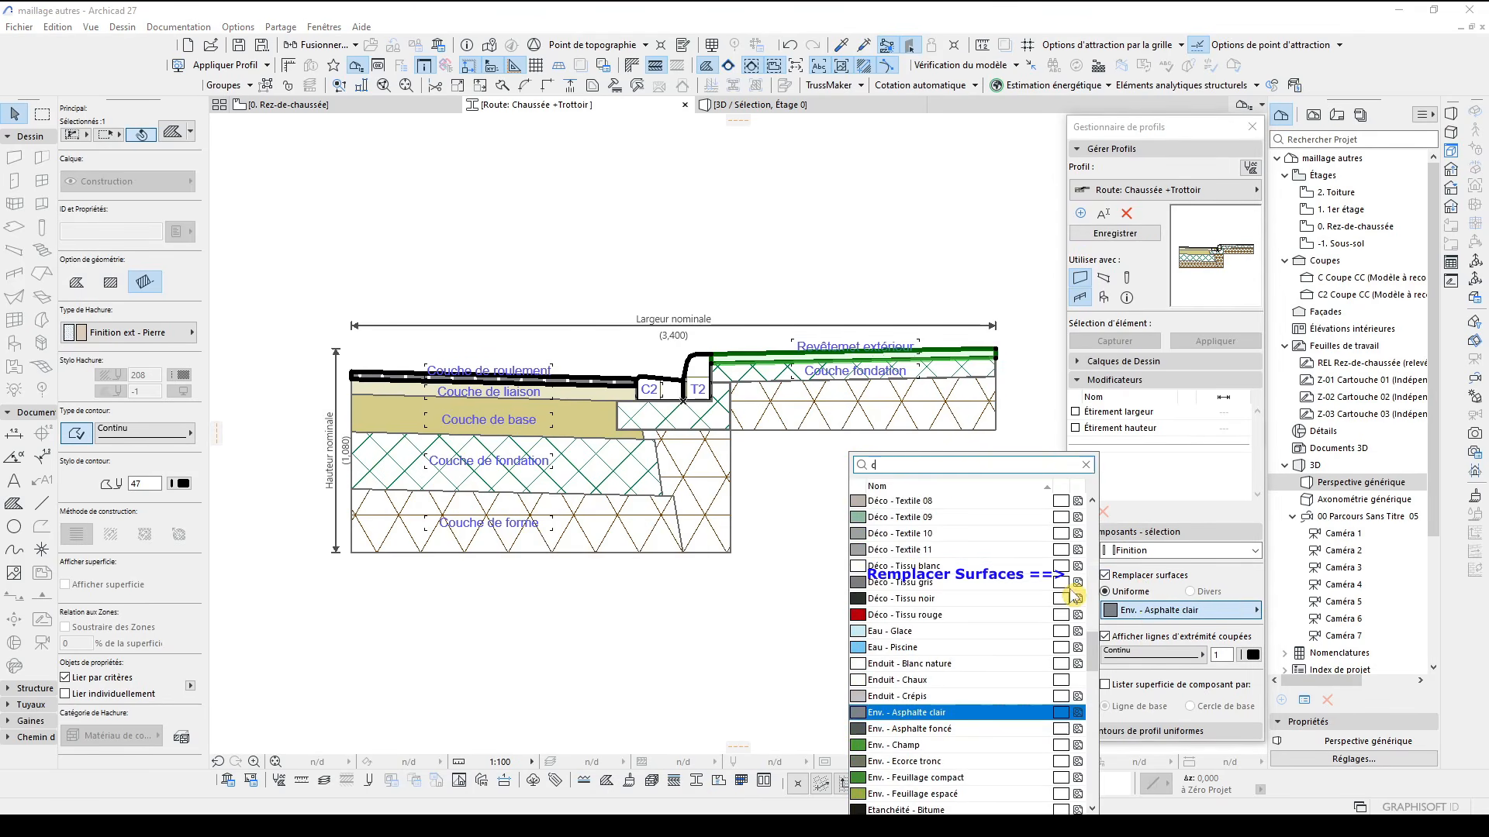
mouse_move(1075, 595)
text(ar)
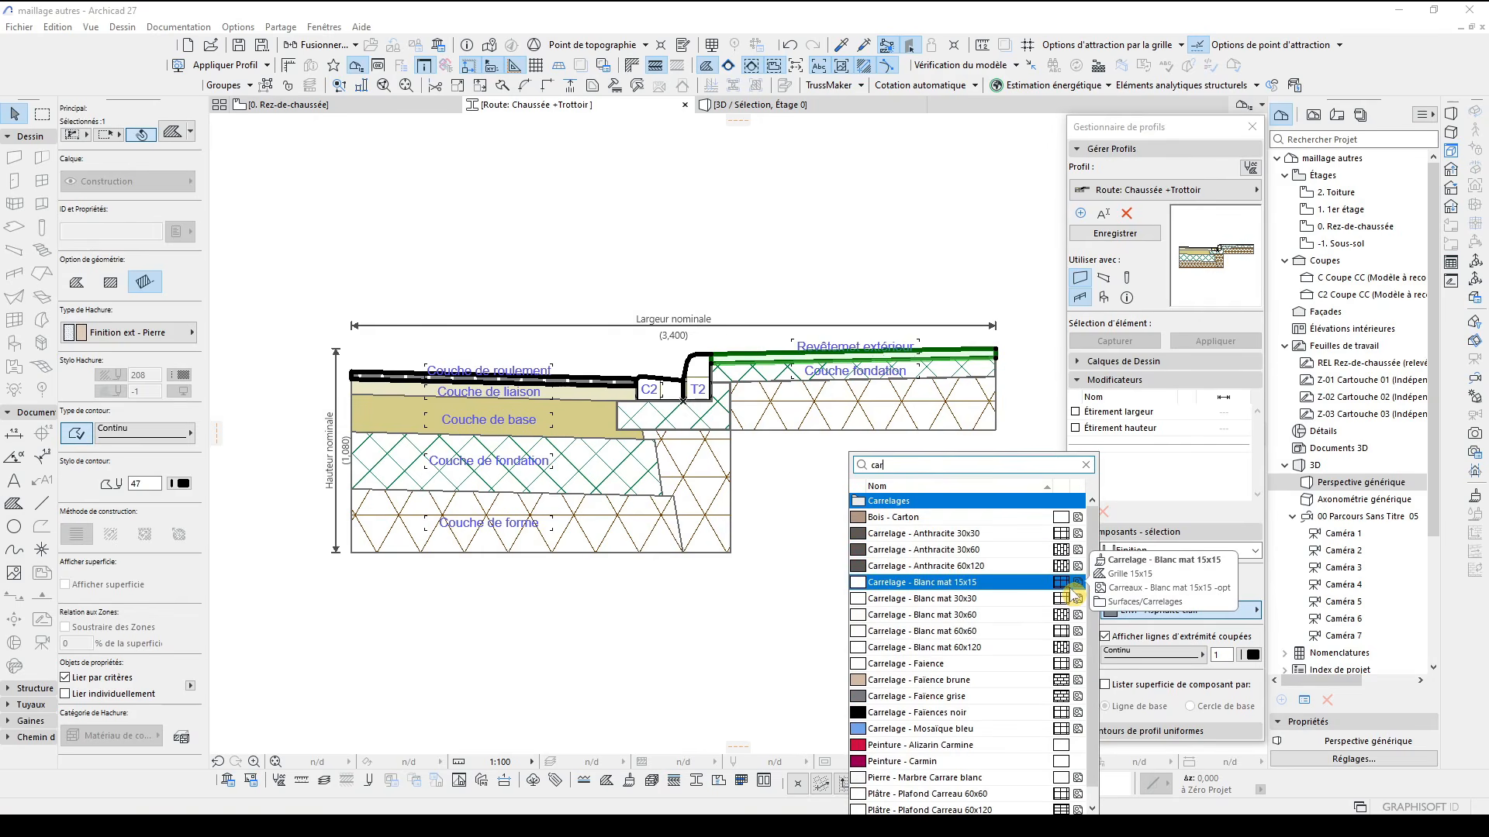
click(1000, 549)
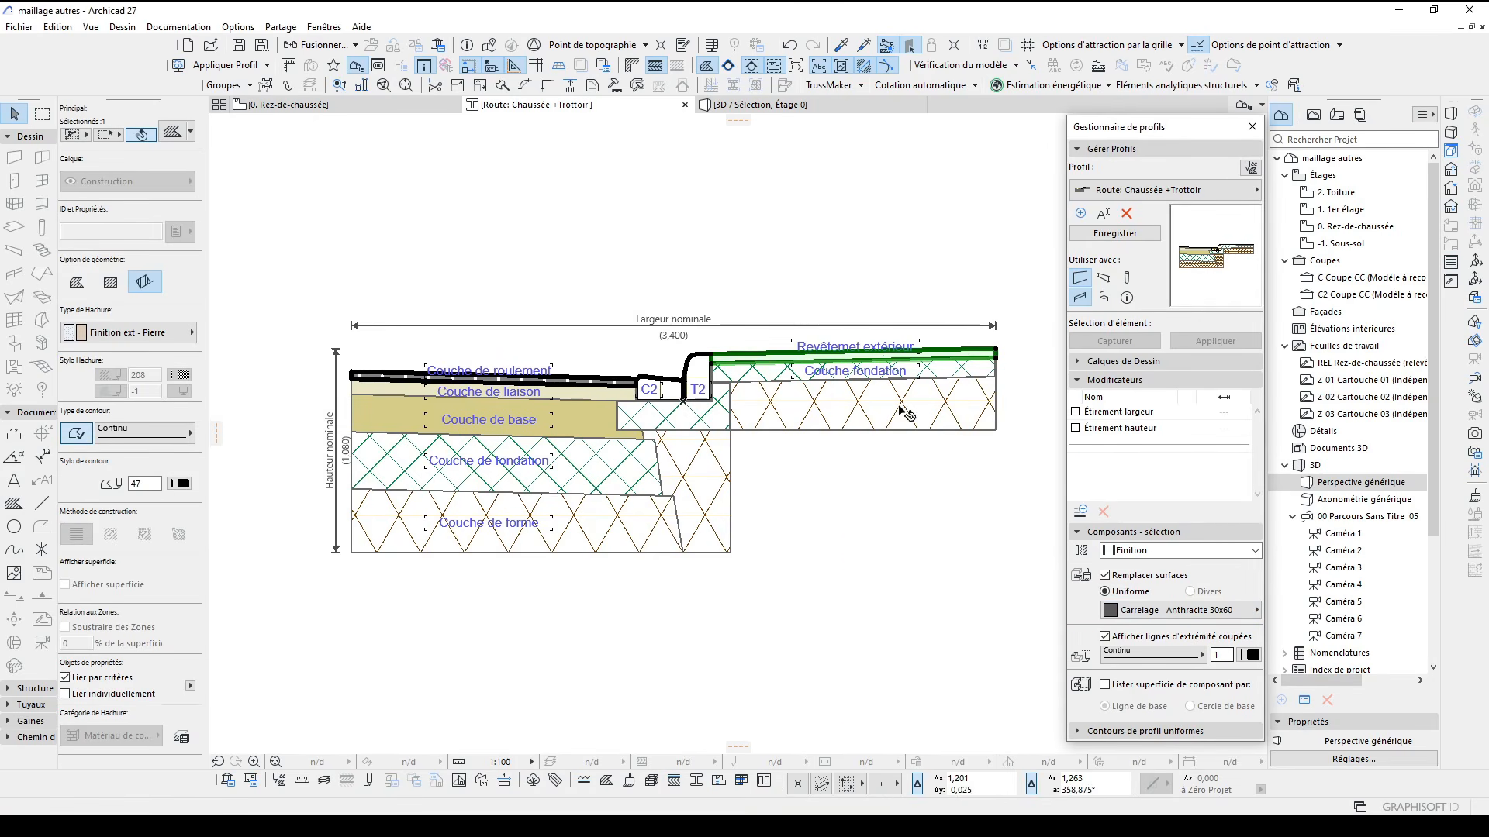
Override the surface of the carriageway's wearing course with Env. - Asphalte foncé
click(609, 381)
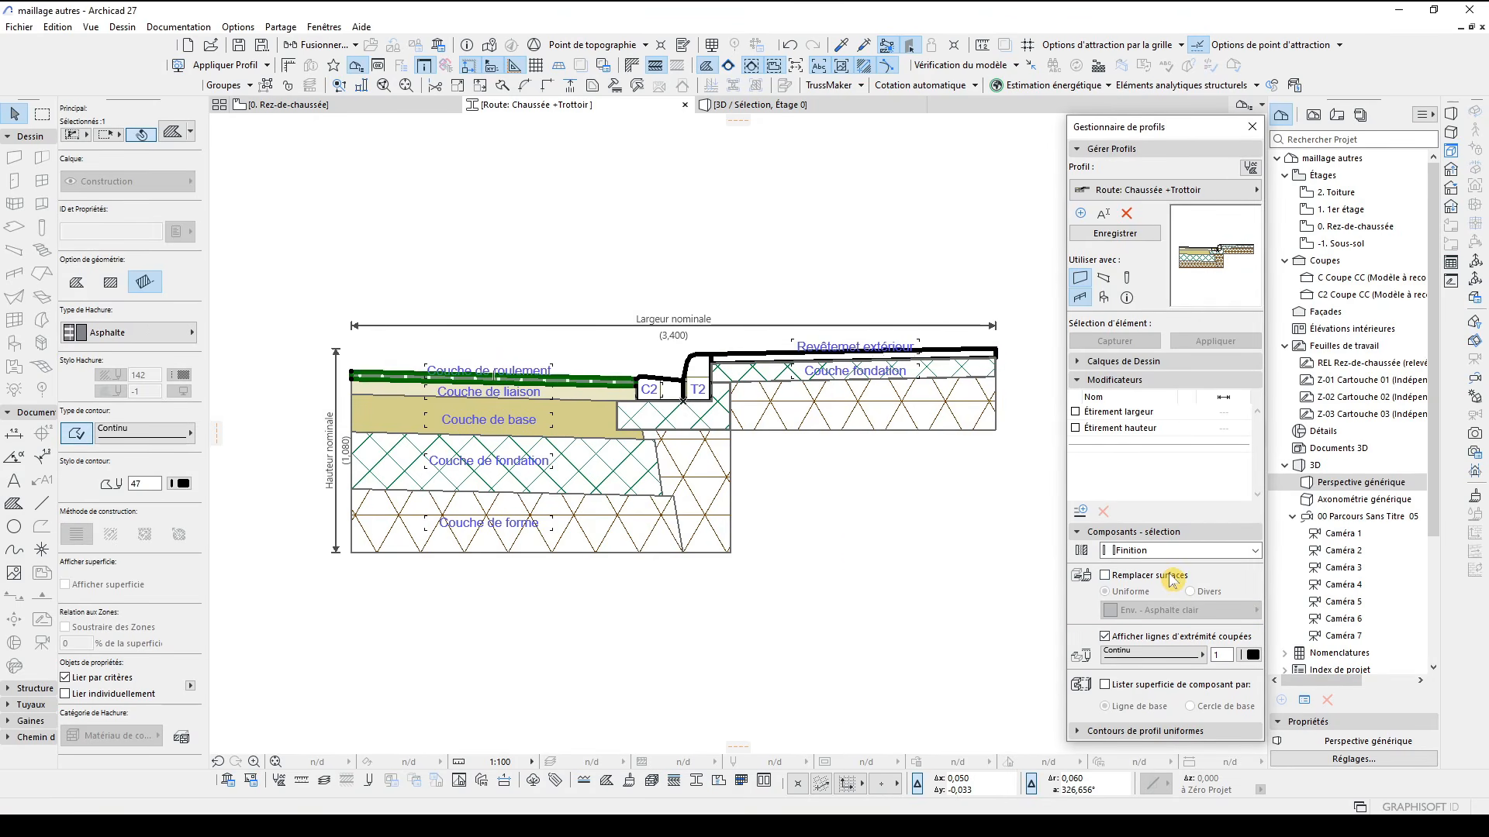
click(1174, 610)
text(as)
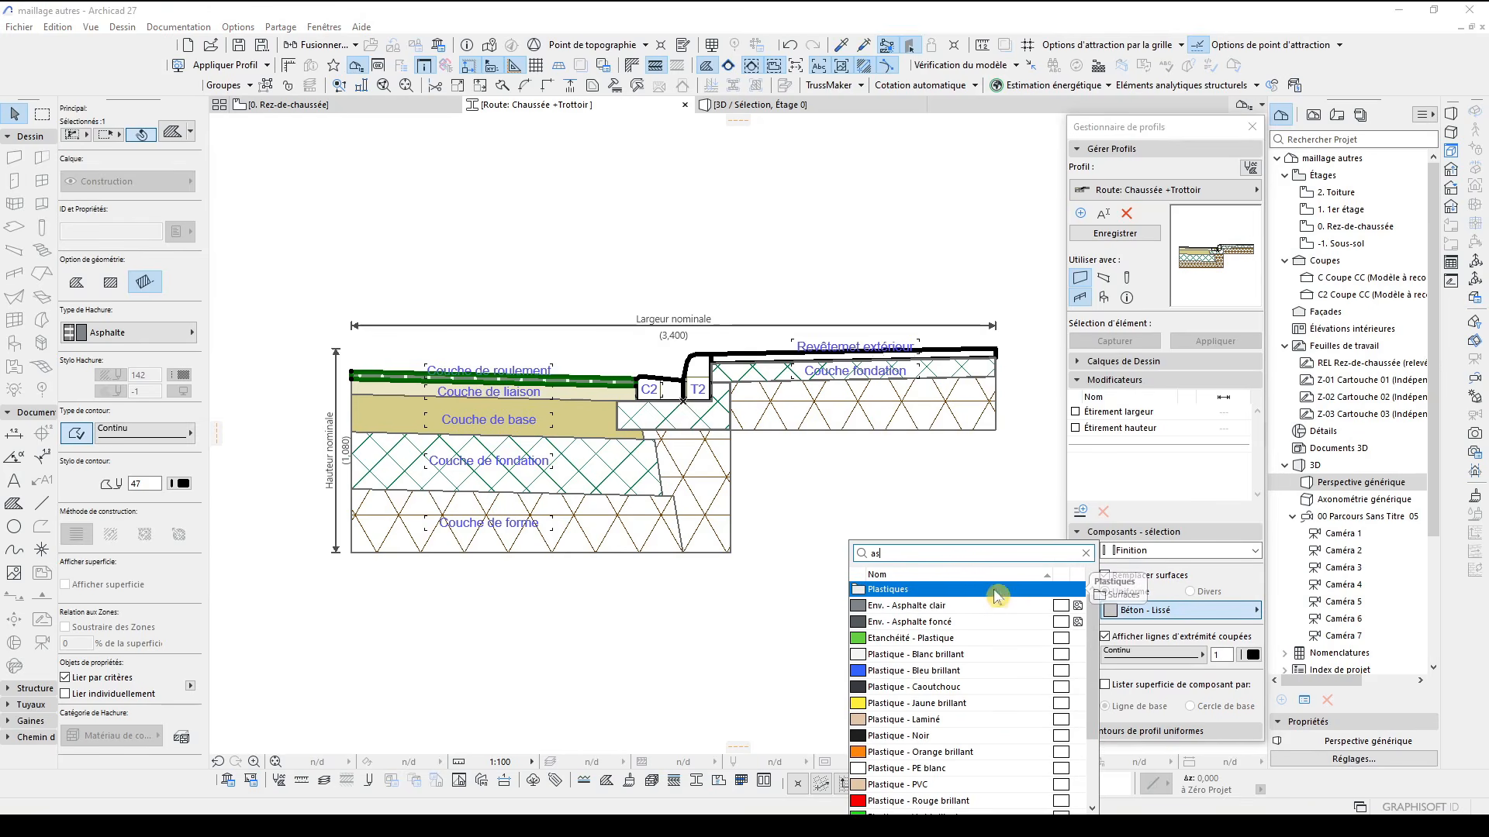
click(973, 625)
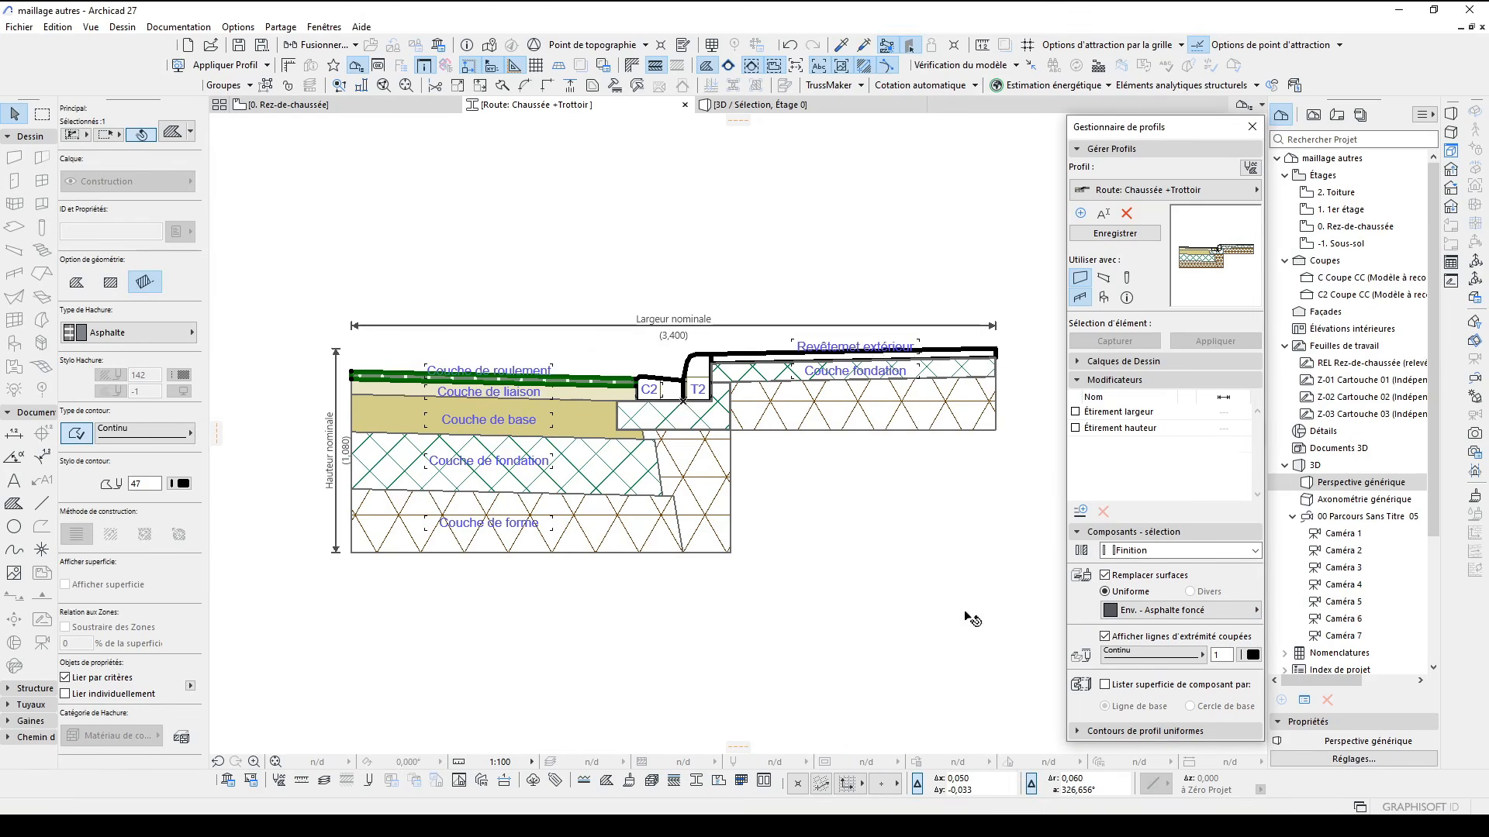
scroll(852, 496, down, 2)
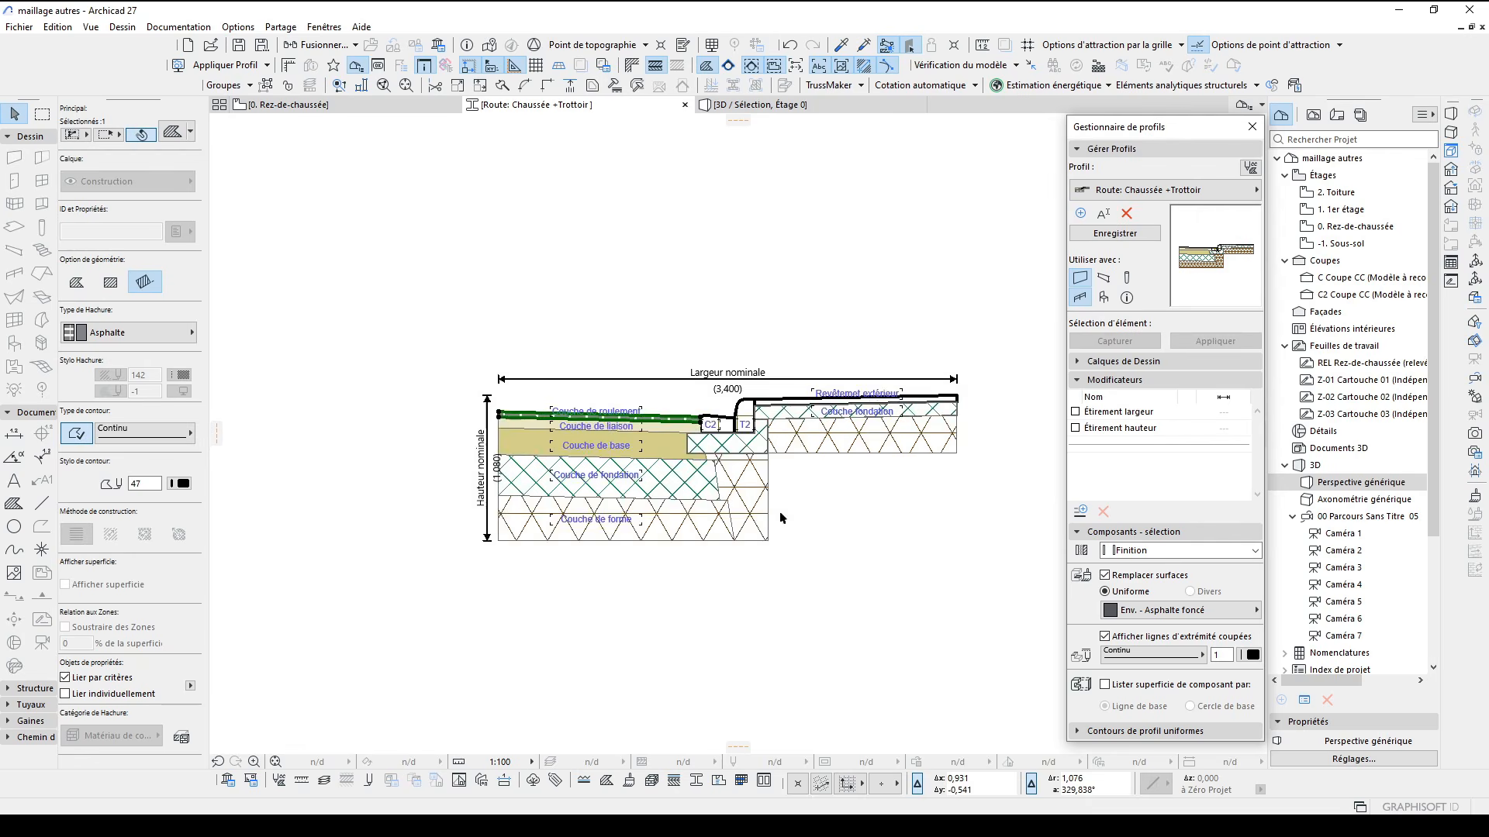
key(Escape)
Draw a vertical line up from the joint between C2 and T2, and a 7 m horizontal line from its upper end towards the carriageway
scroll(750, 500, up, 1)
mouse_move(749, 512)
middle_down()
mouse_move(769, 534)
mouse_move(828, 537)
mouse_move(790, 521)
middle_up()
scroll(611, 538, down, 2)
scroll(751, 517, up, 1)
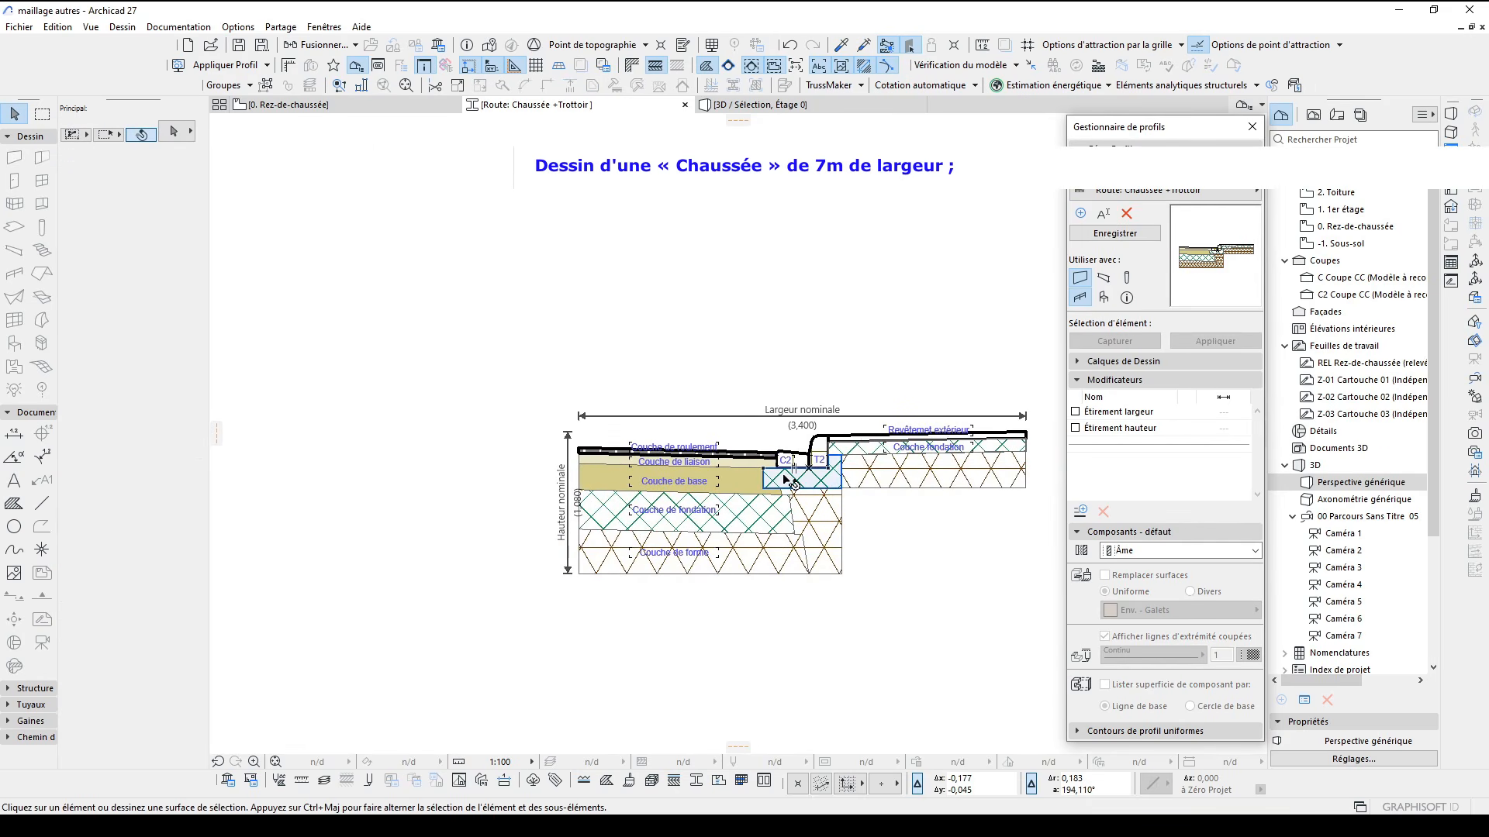
key(l)
click(809, 455)
click(810, 342)
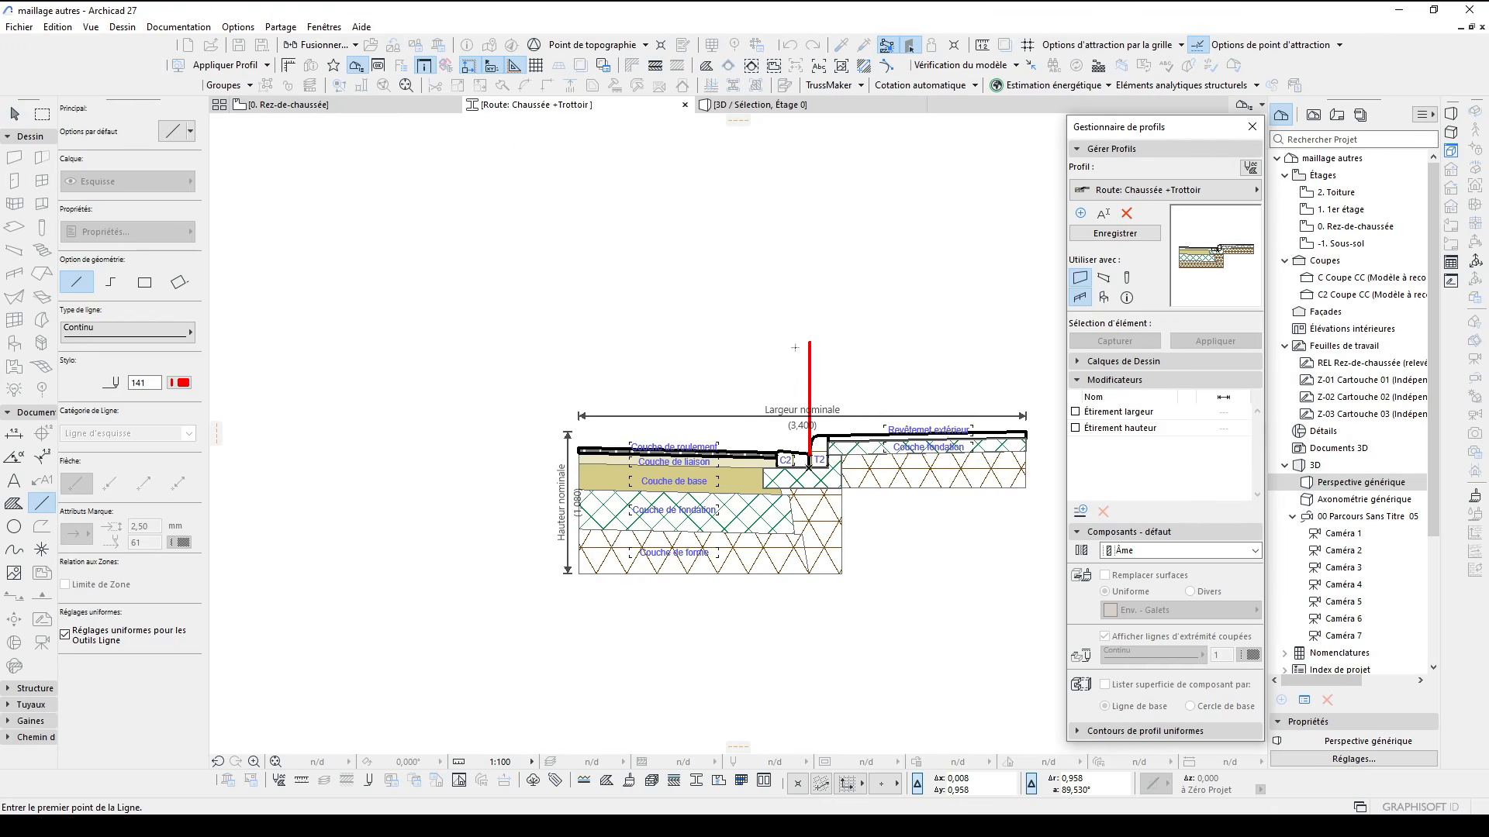
click(810, 341)
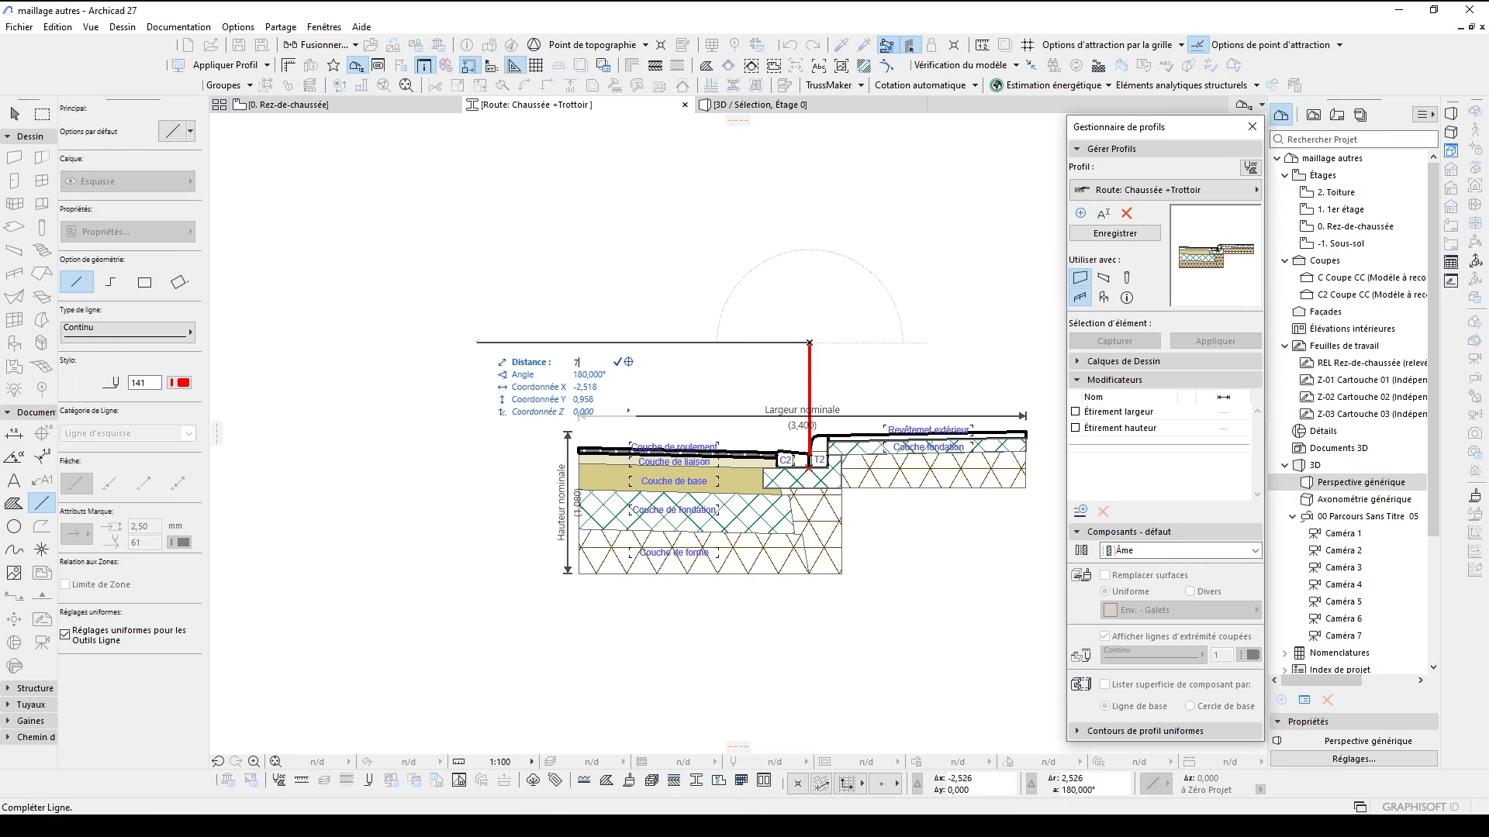
key(Return)
scroll(481, 462, down, 5)
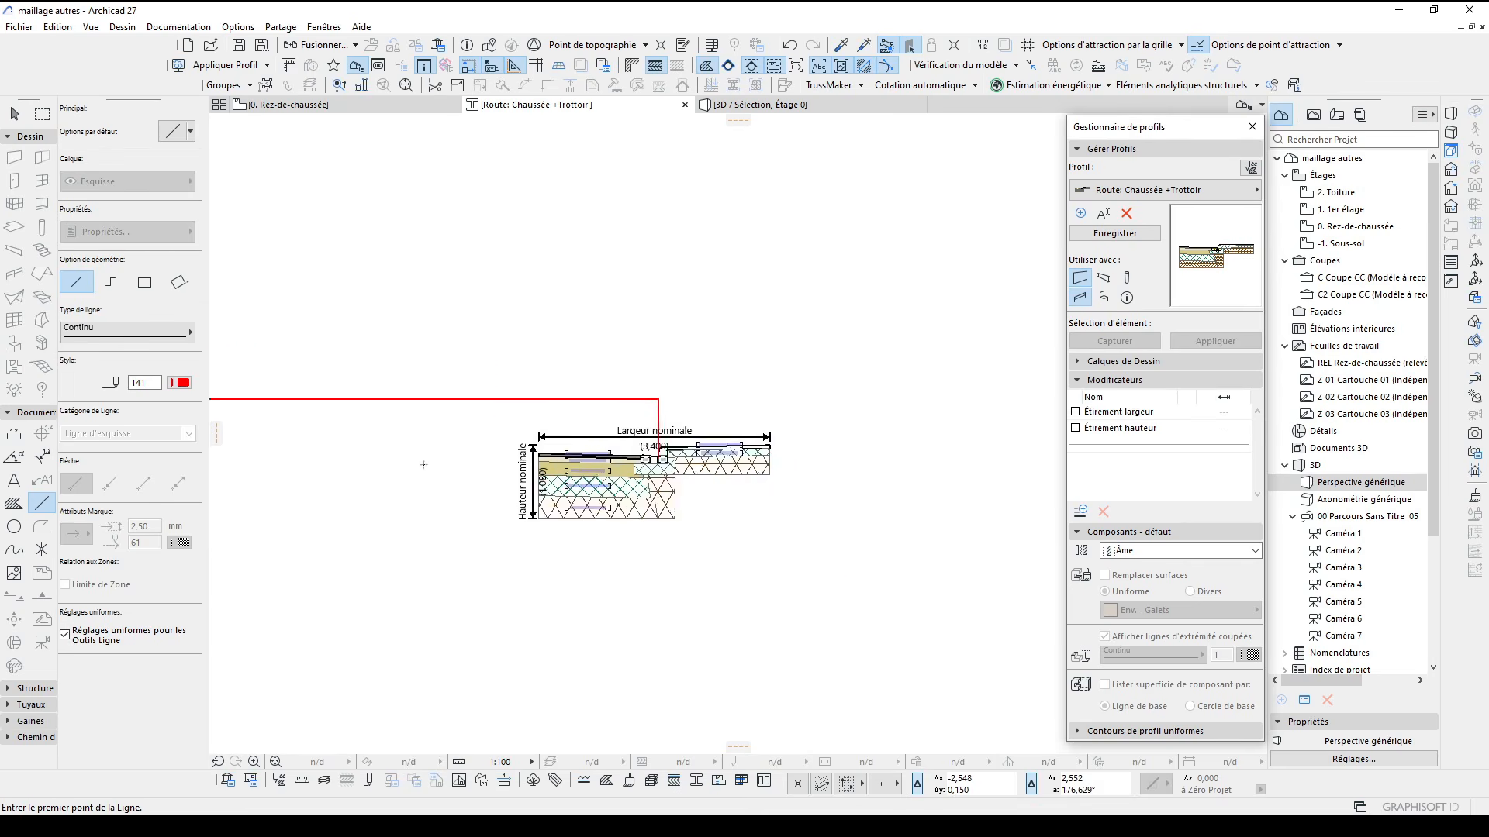
middle_drag(696, 478, 693, 480)
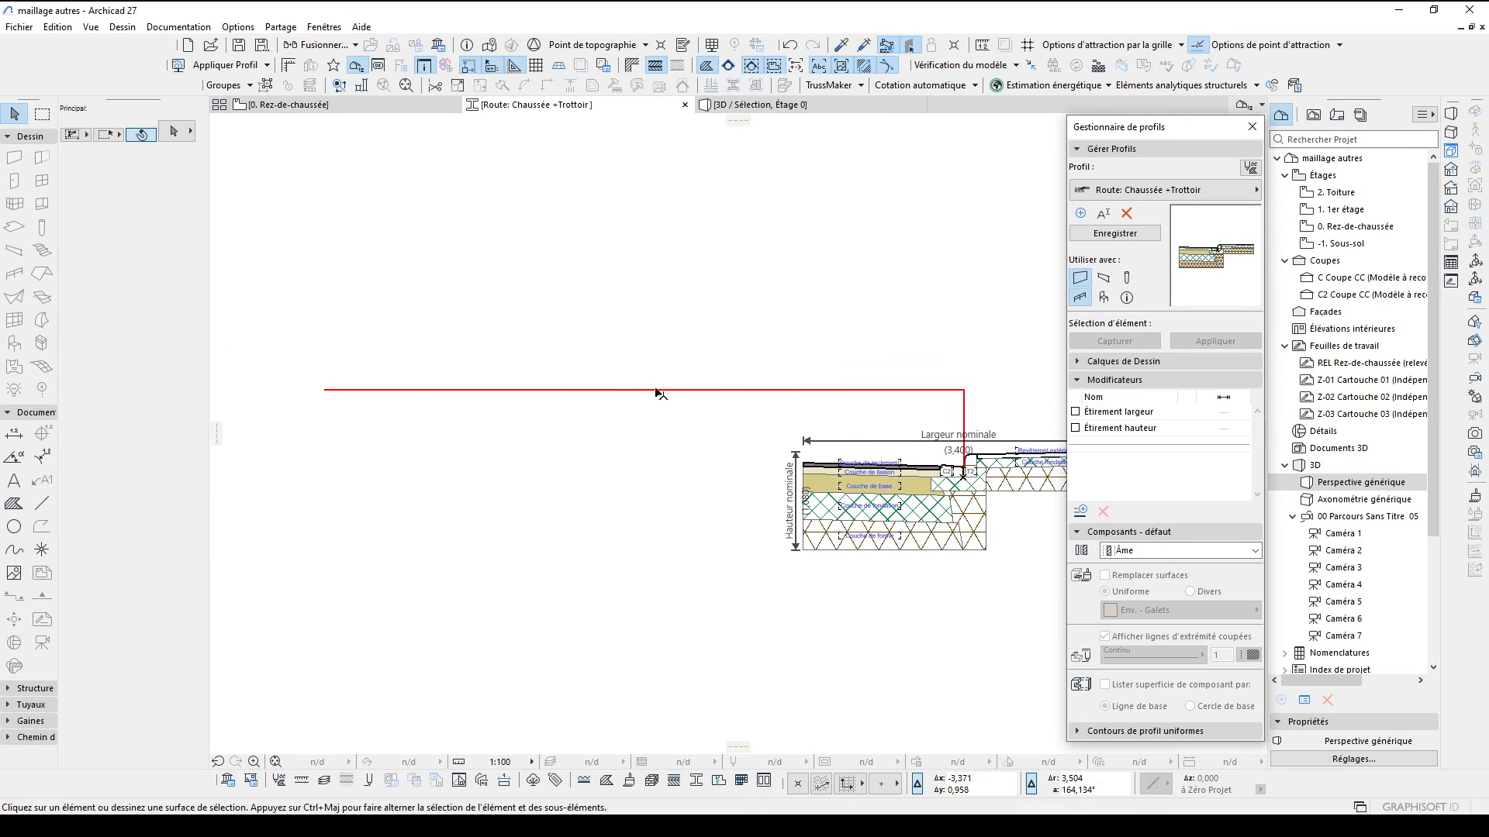
Draw a vertical centre line from the midpoint of the 7 m line down past the underside of the road layers
click(41, 505)
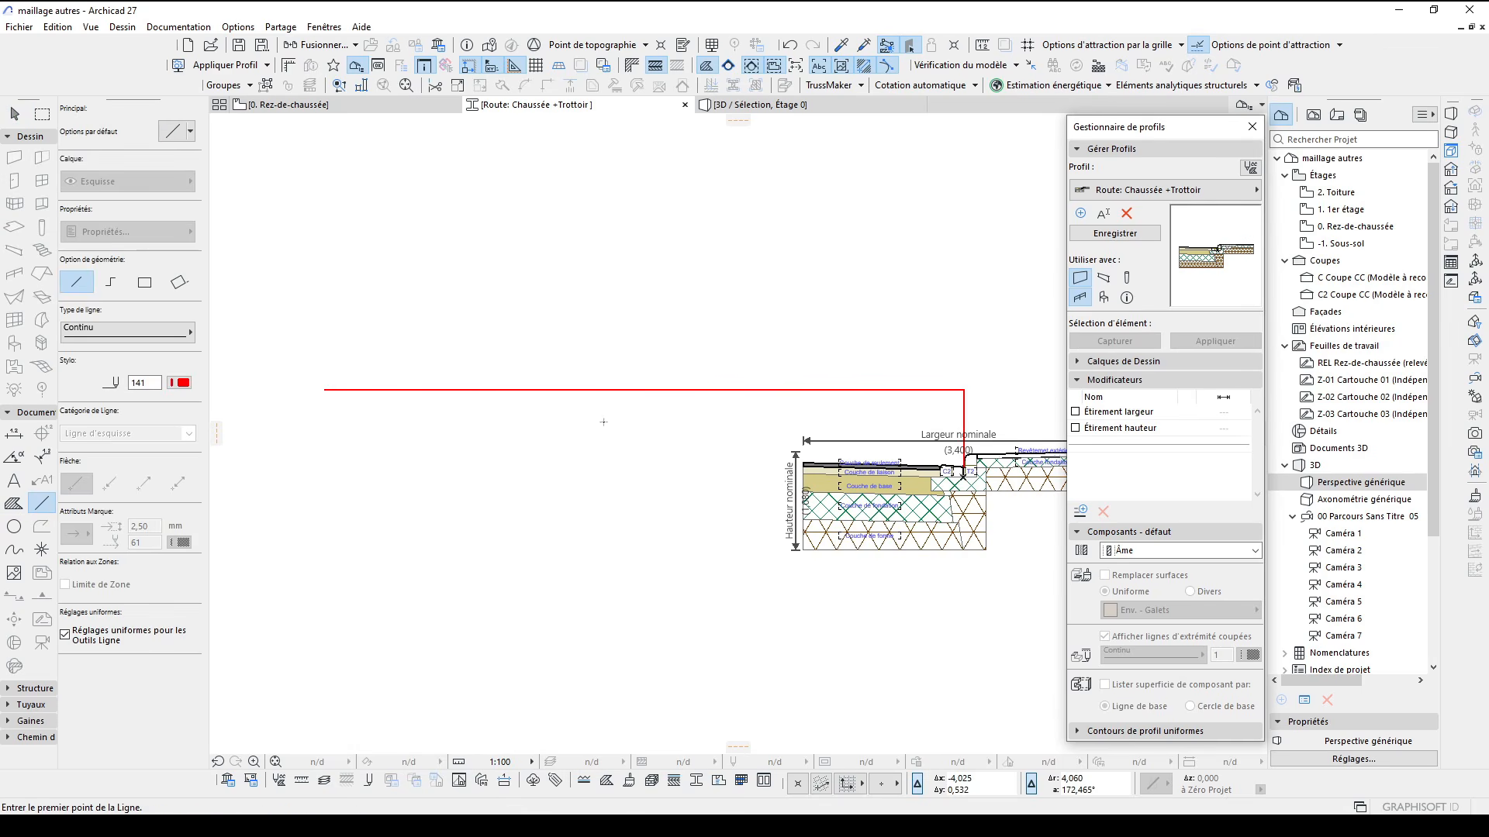
click(644, 585)
key(Escape)
Extend the carriageway layers to the vertical centre line and move the nominal height dimension beyond the sidewalk's outer end
click(847, 546)
click(807, 537)
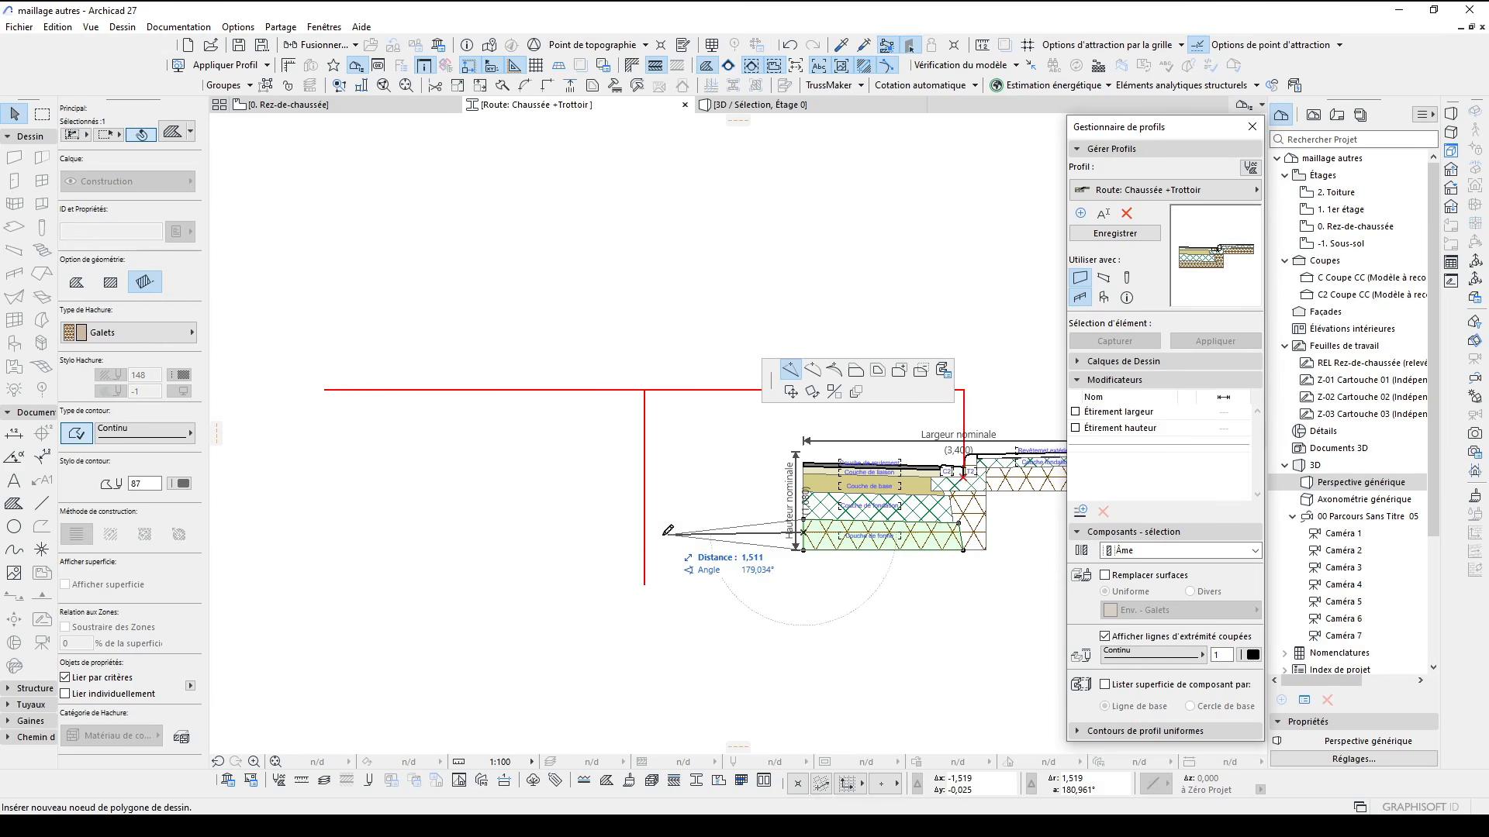
click(646, 385)
click(802, 508)
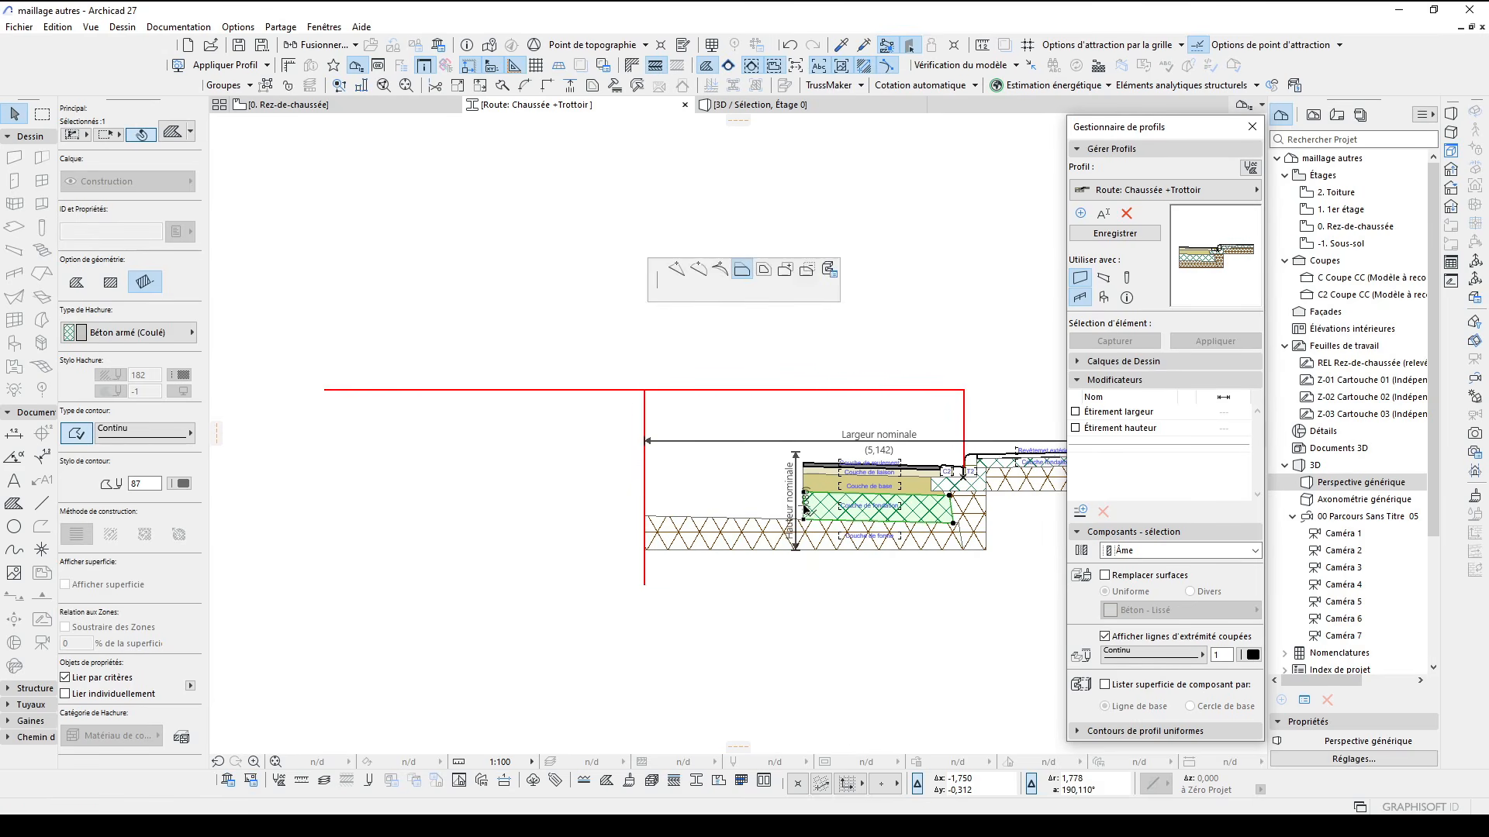
click(647, 513)
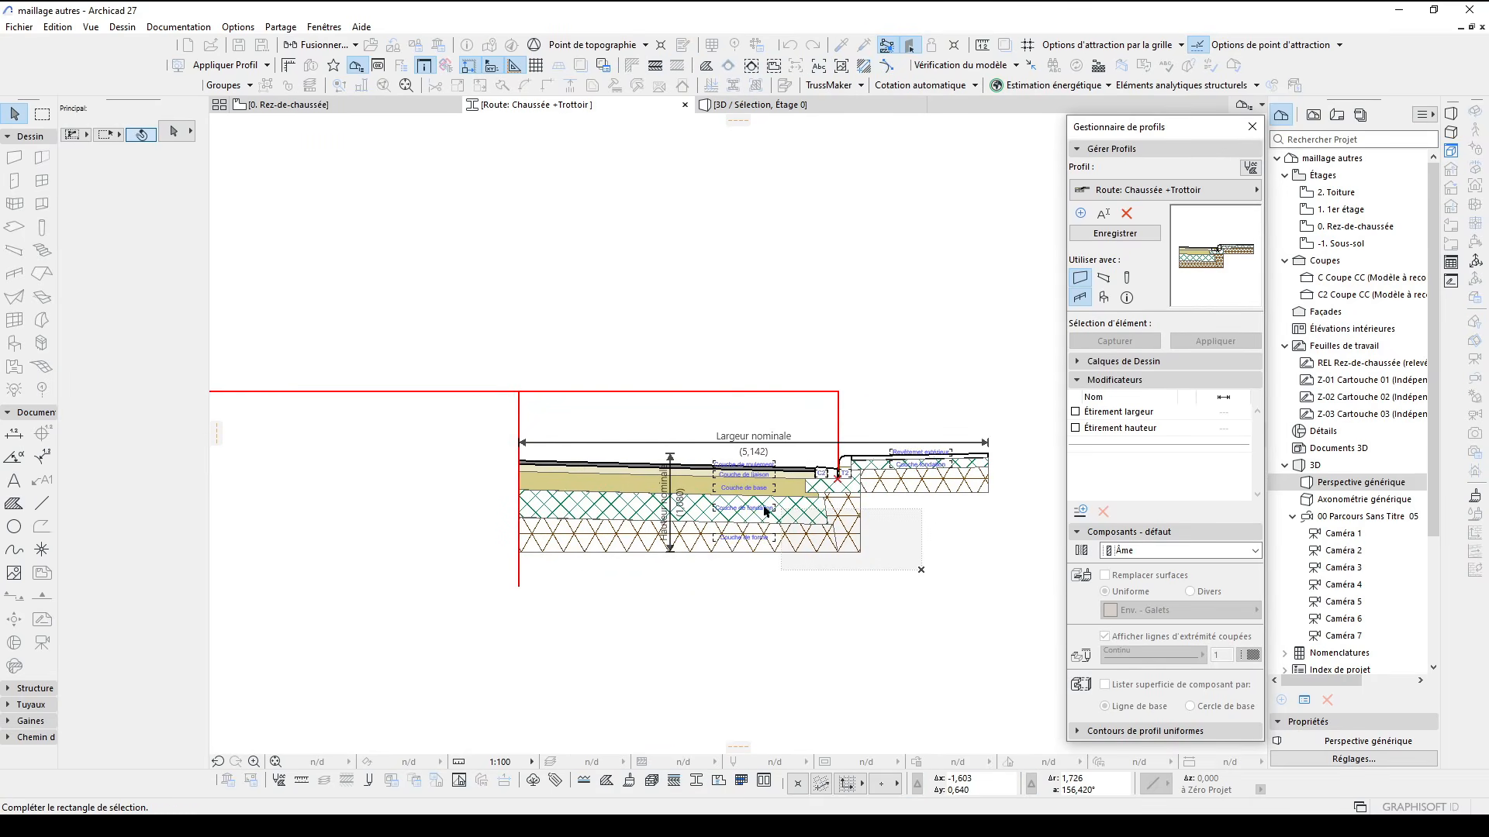
click(671, 486)
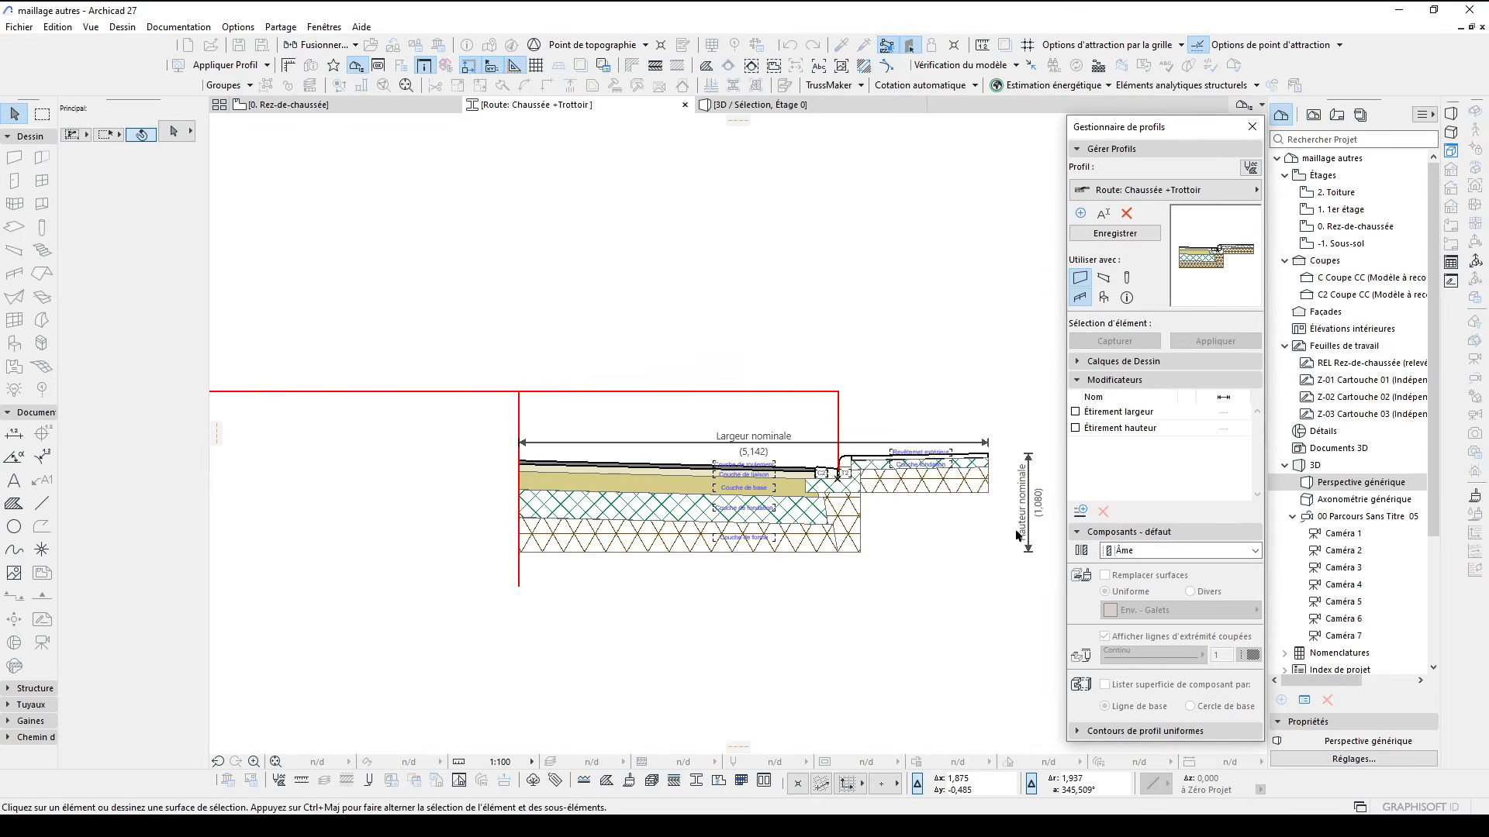
click(1030, 503)
Mirror a copy of the half-road profile about the vertical centre line to complete the 7 m carriageway with both sidewalks
key(ctrl+j)
middle_drag(535, 451, 745, 457)
click(710, 364)
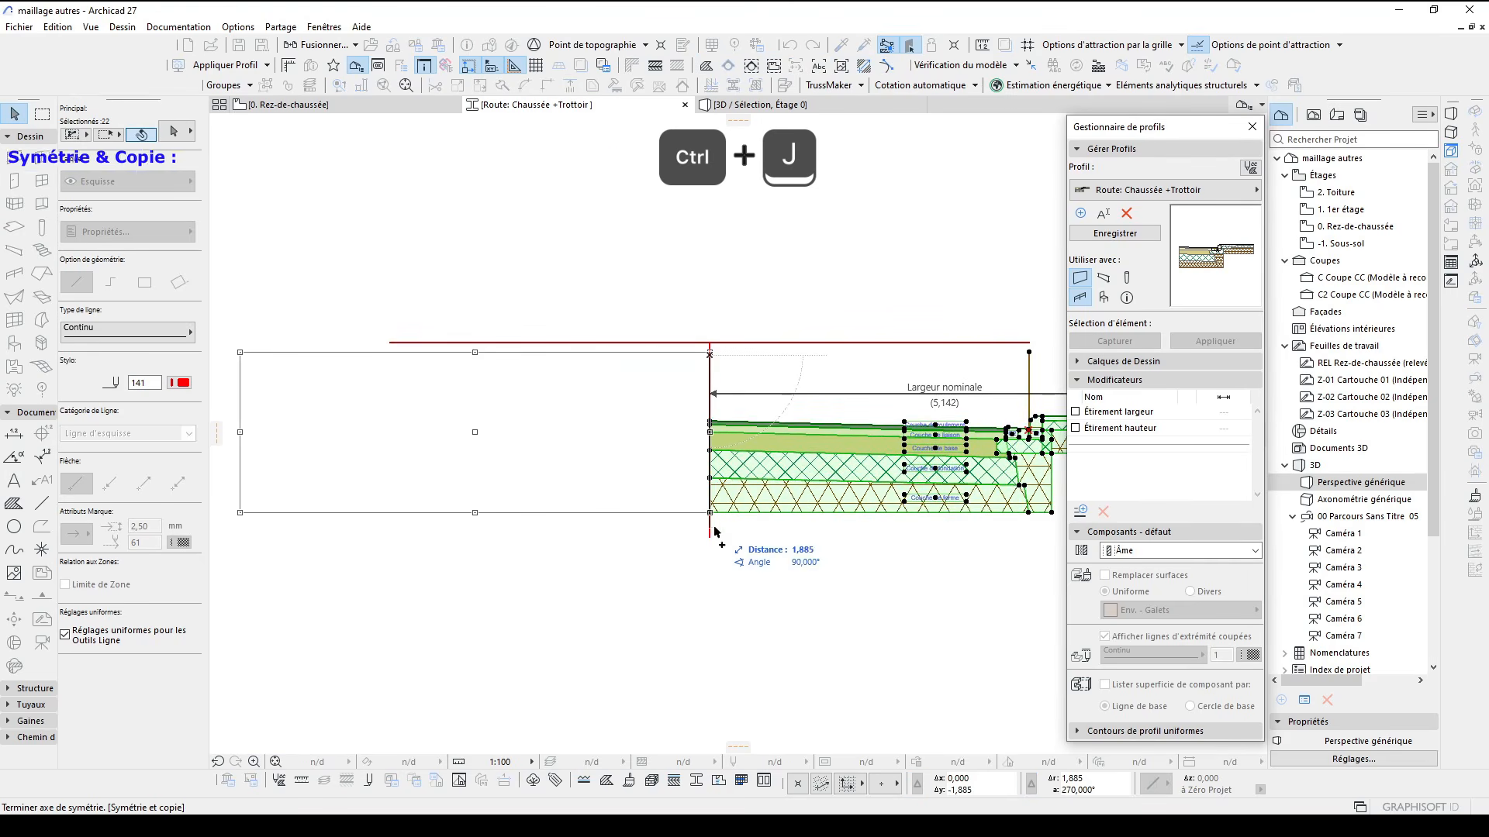
click(712, 512)
key(Escape)
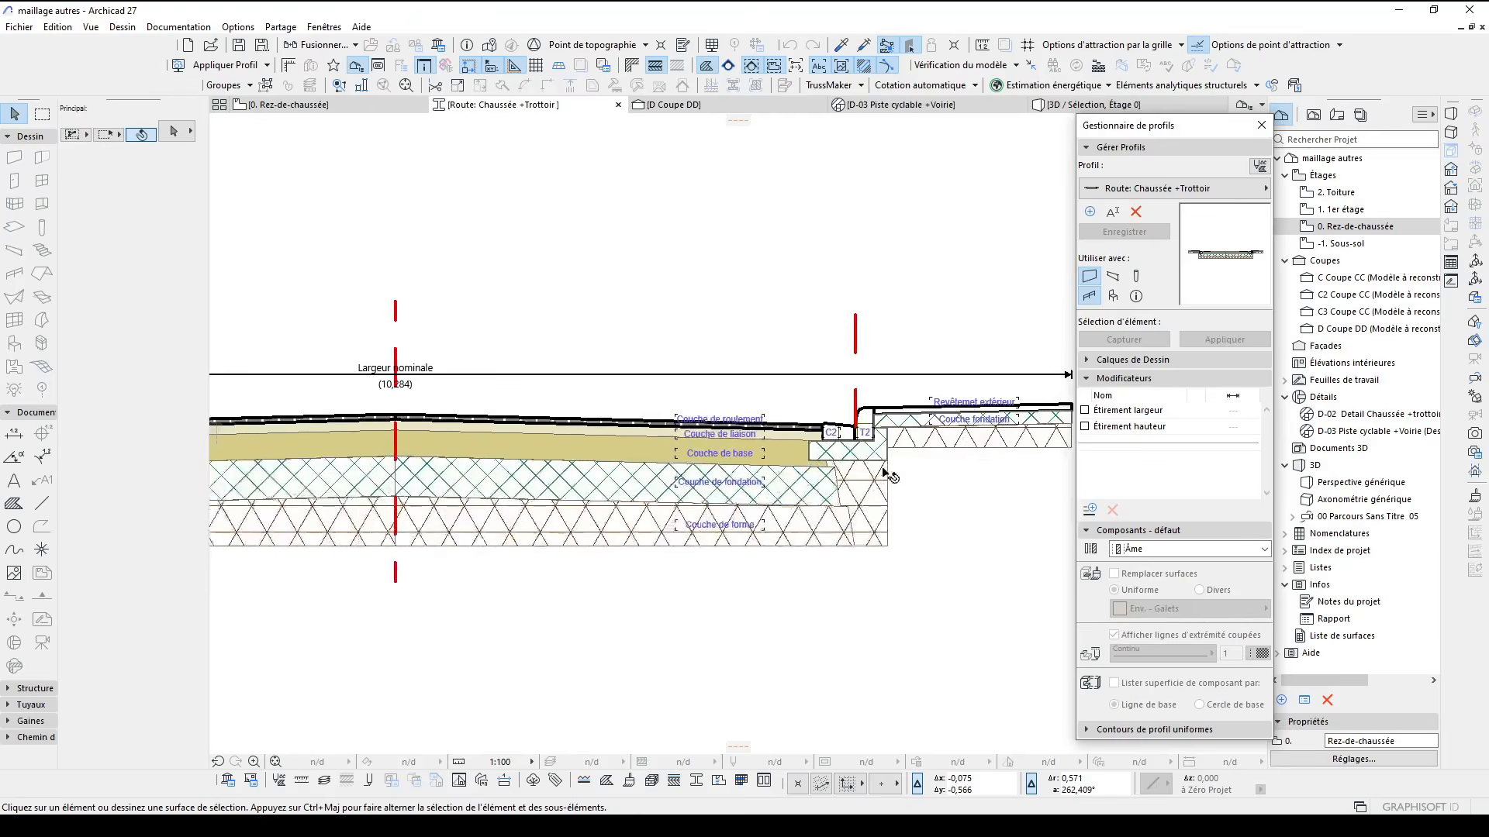
Move the whole road profile so that the right sidewalk's outer edge lies on the profile's reference point
scroll(885, 473, down, 3)
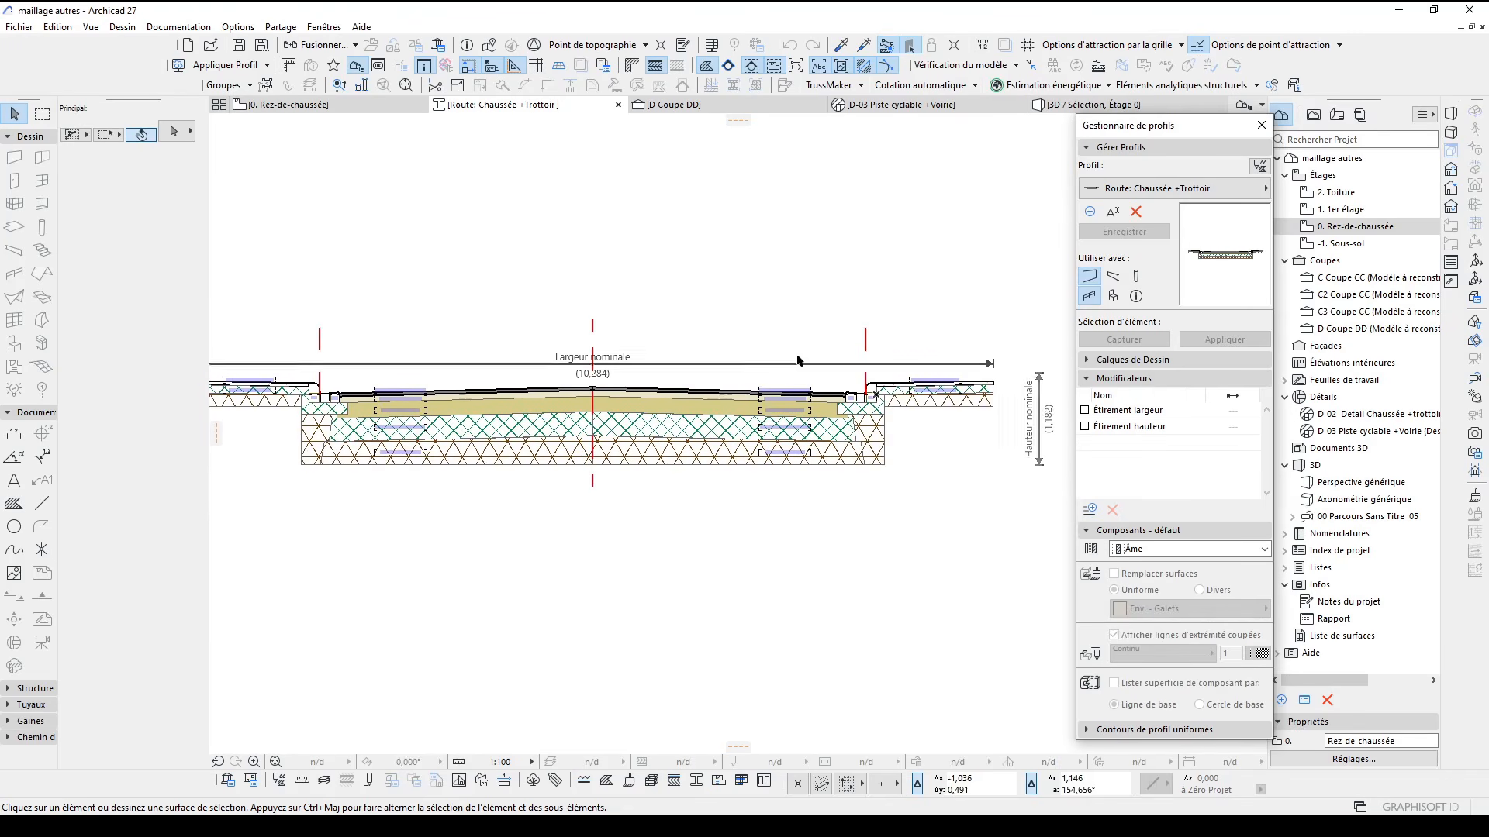
scroll(940, 409, up, 5)
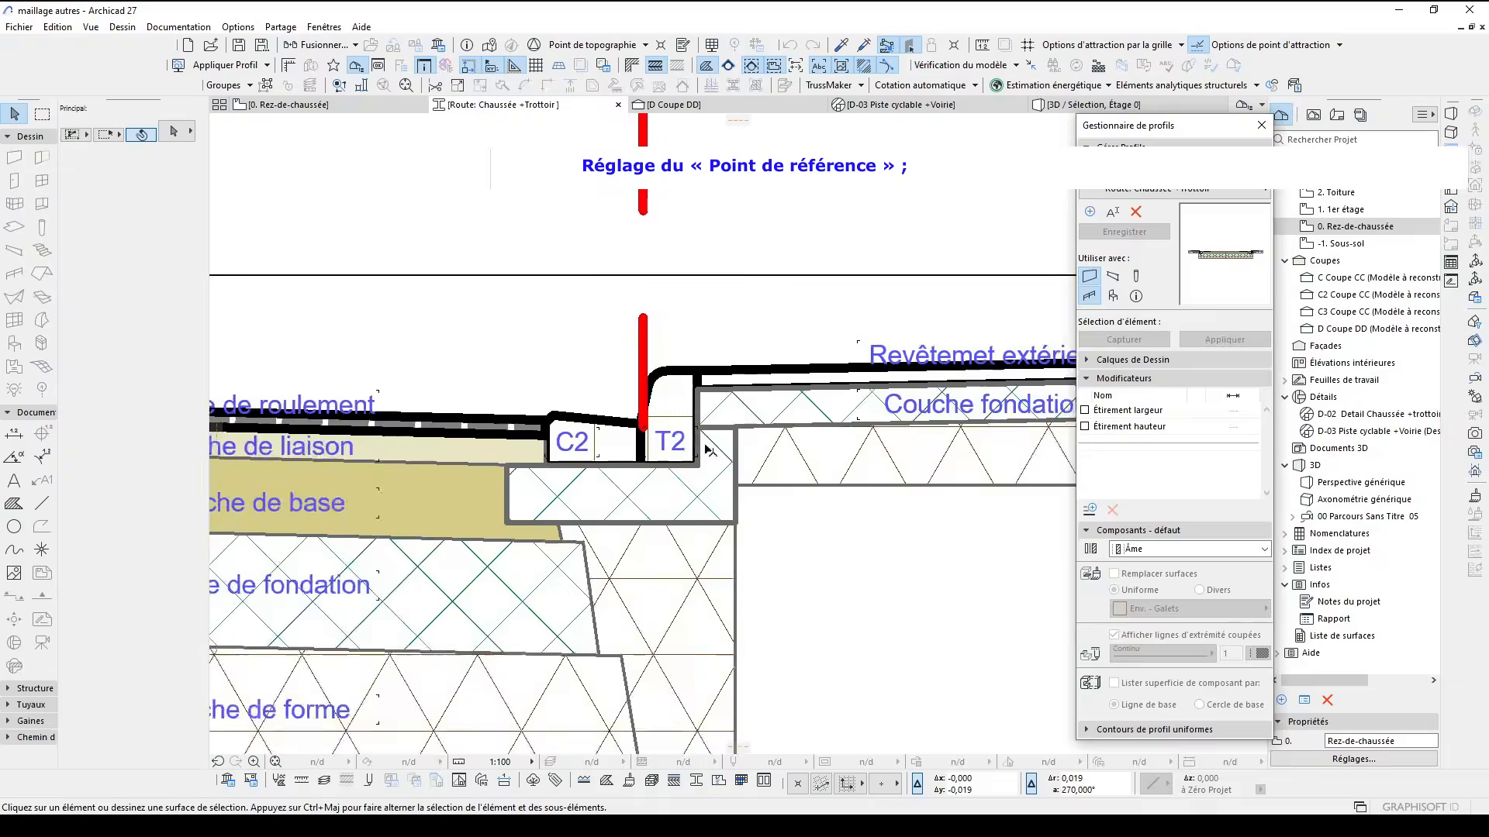
scroll(699, 436, down, 5)
drag(933, 560, 253, 395)
scroll(855, 476, up, 1)
scroll(855, 479, up, 5)
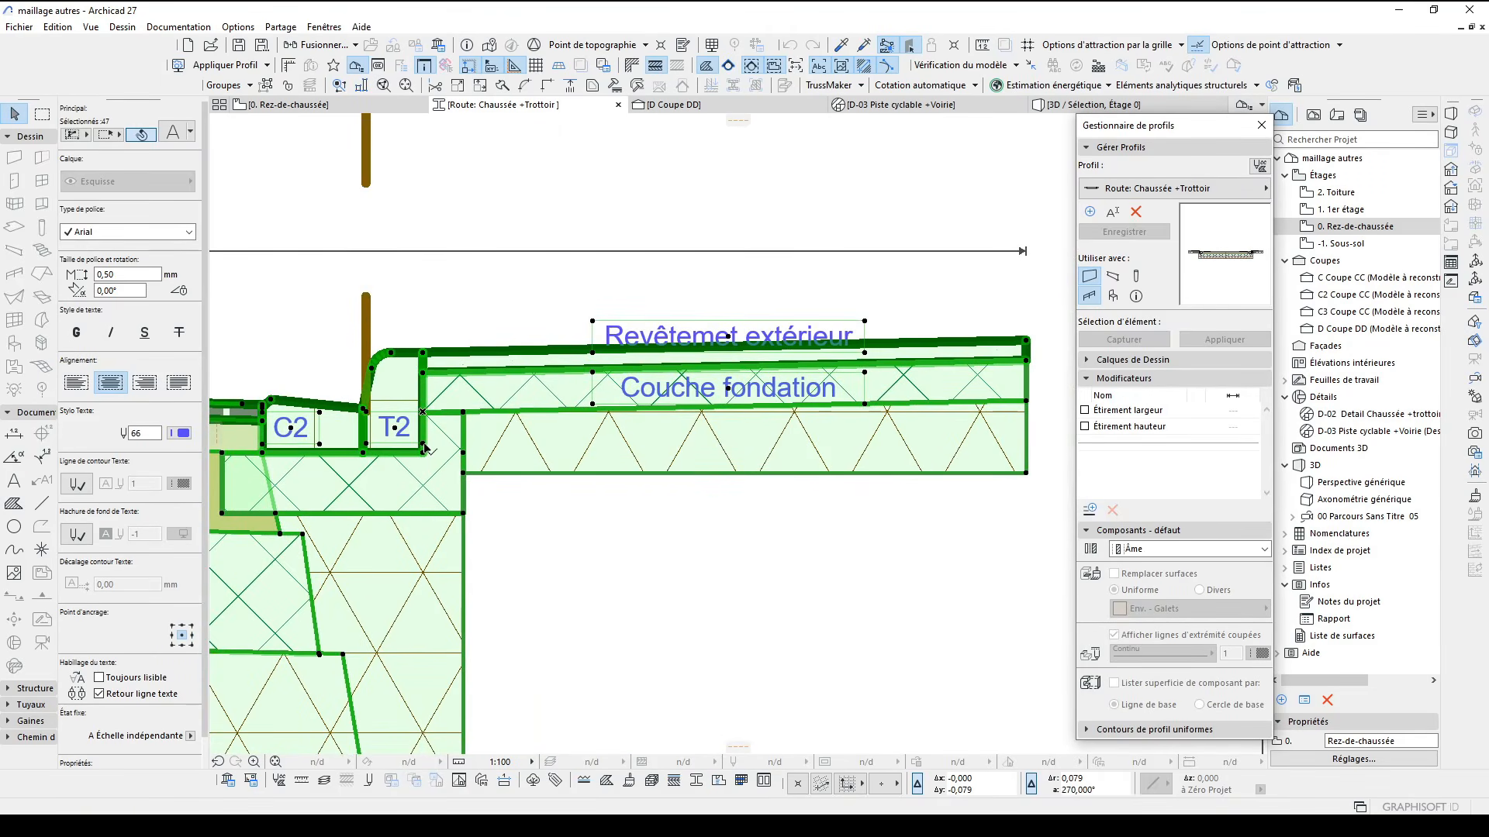
click(1027, 425)
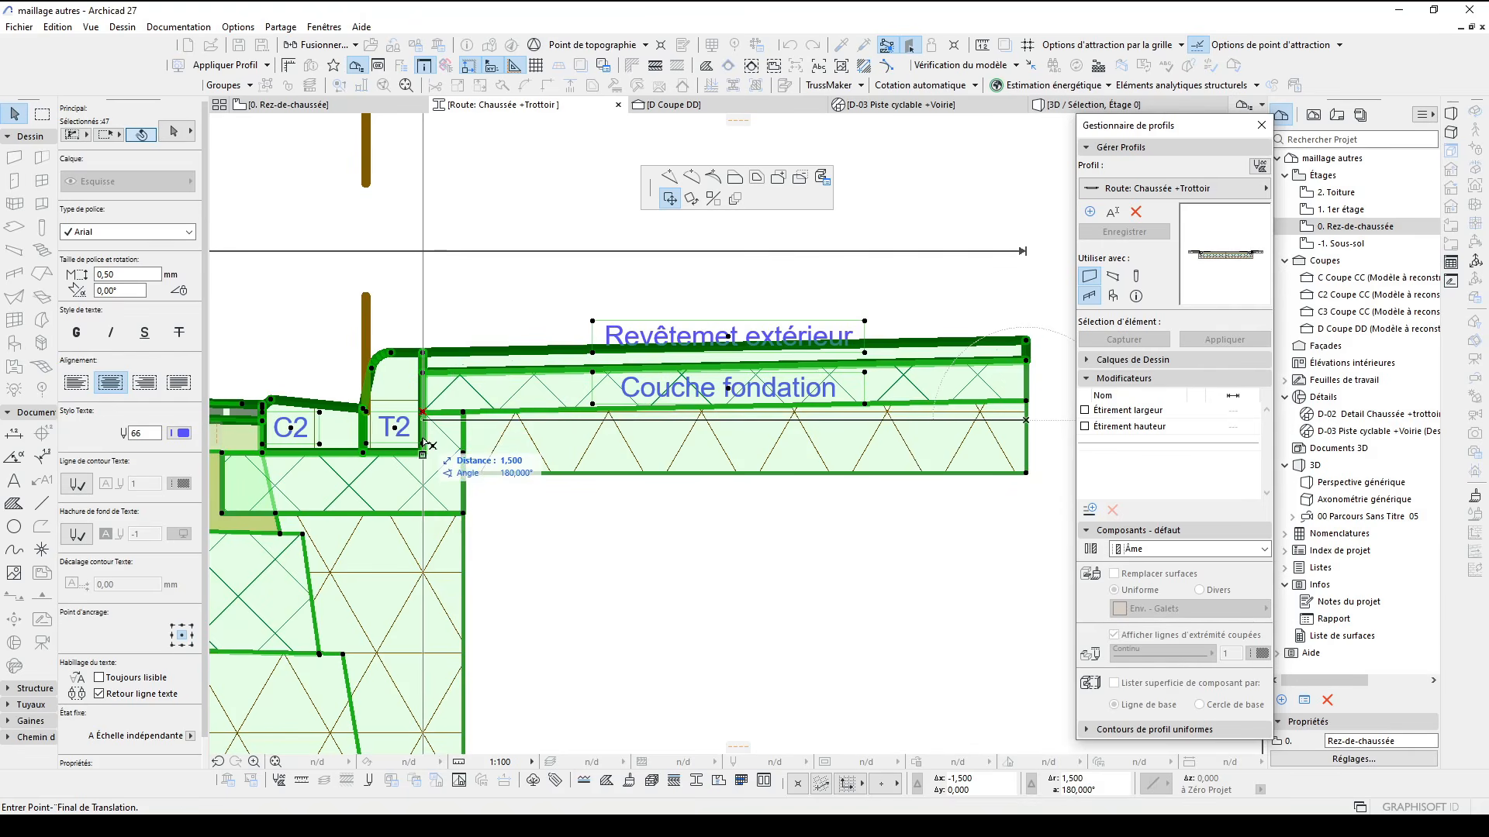
click(444, 429)
middle_drag(444, 429, 900, 483)
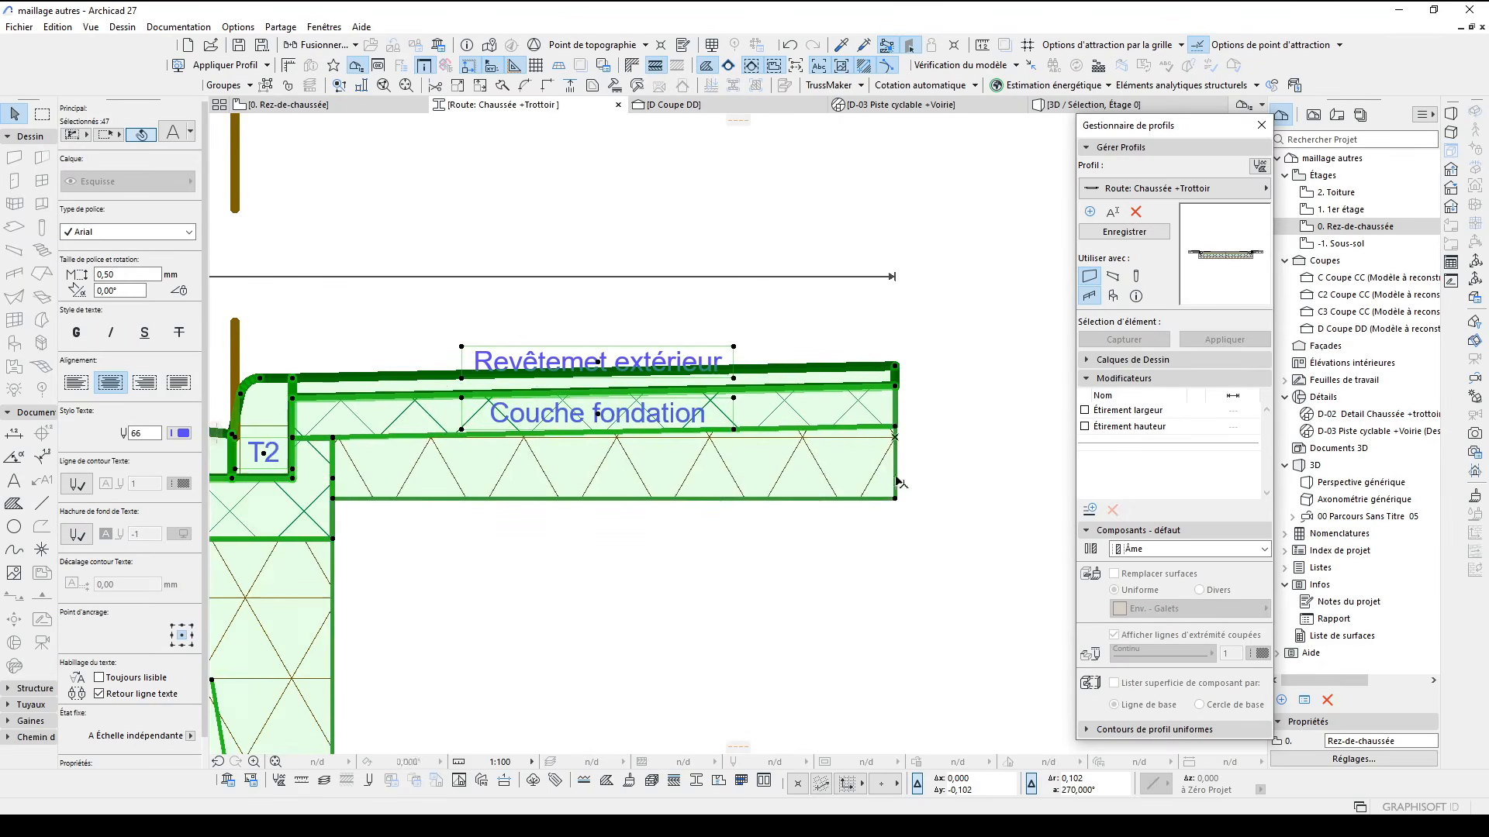
Save the profile and rename it Route: Chaussée +Trottoir 7m
scroll(915, 459, down, 5)
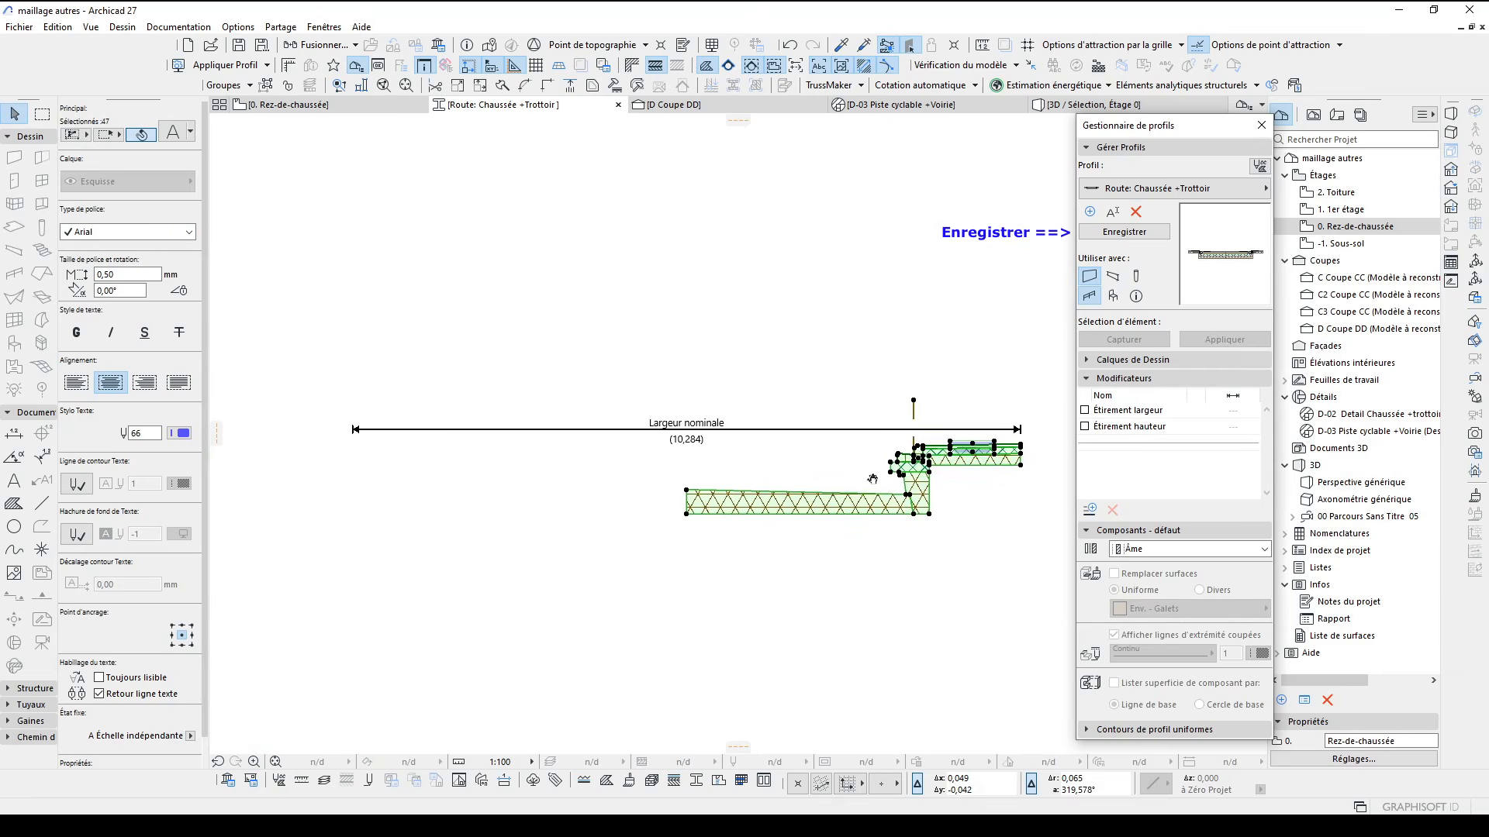
key(Escape)
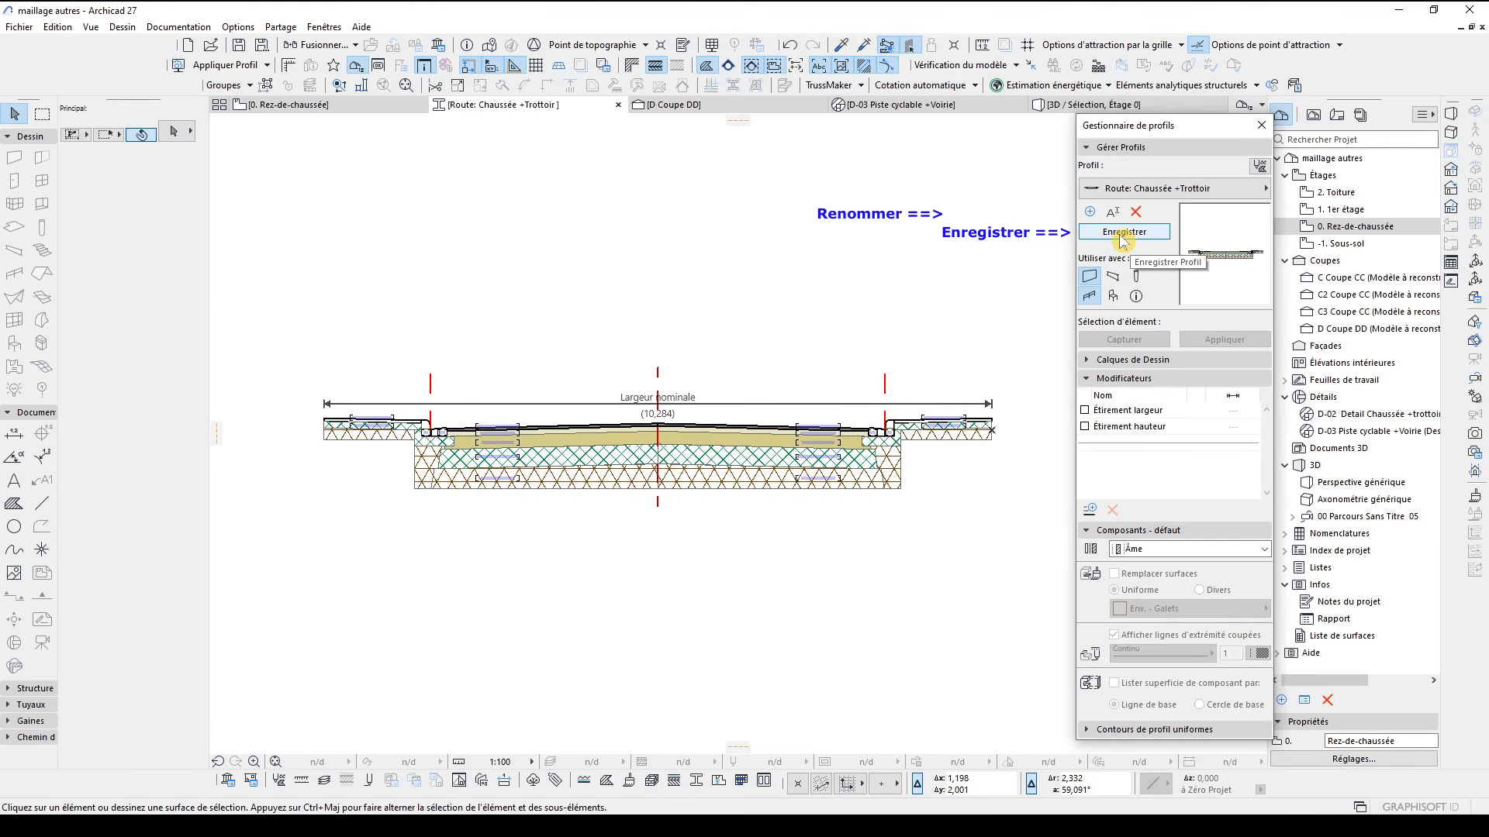
click(1117, 225)
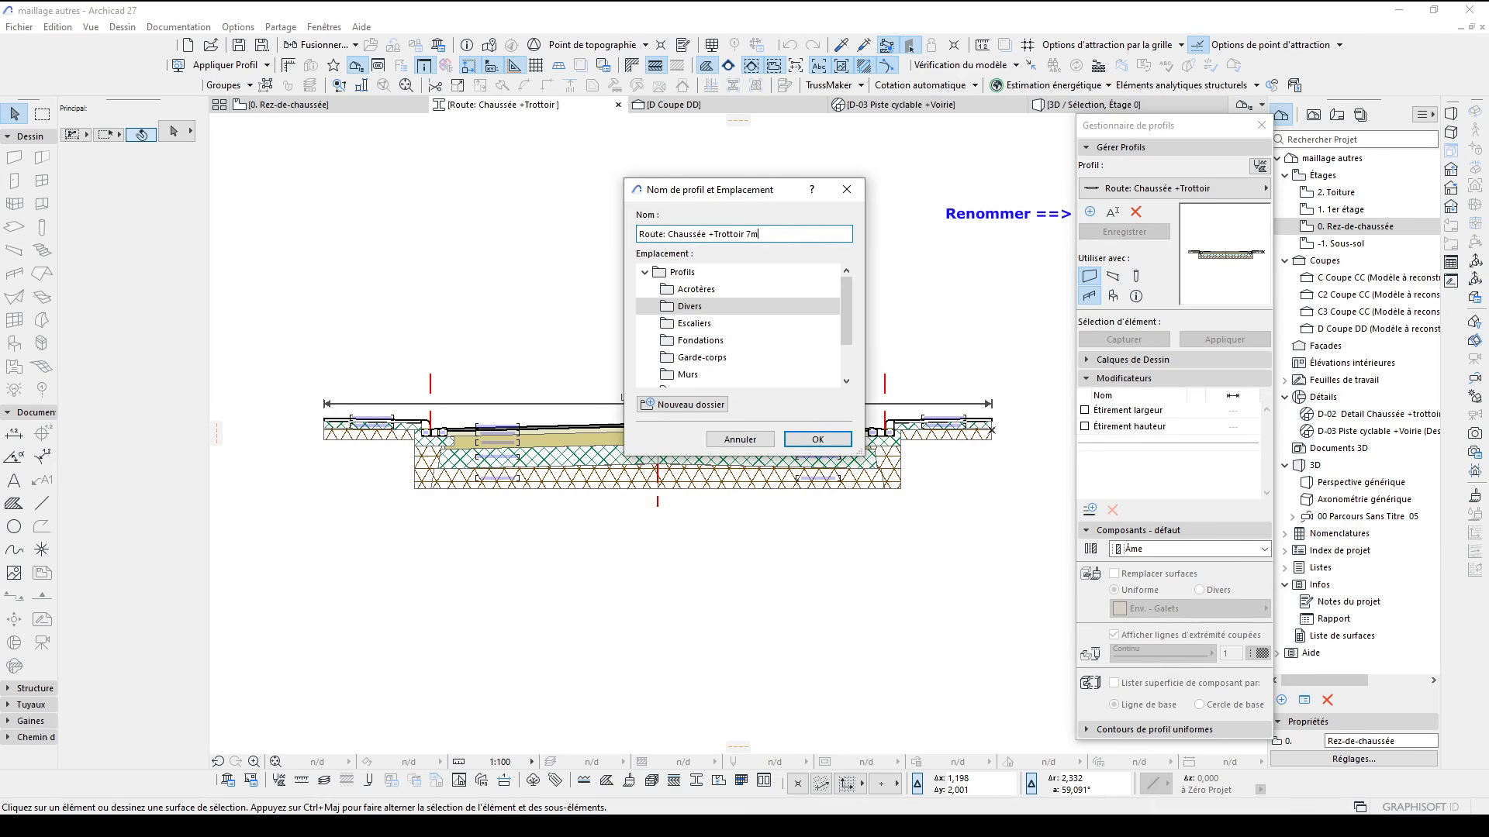
click(815, 438)
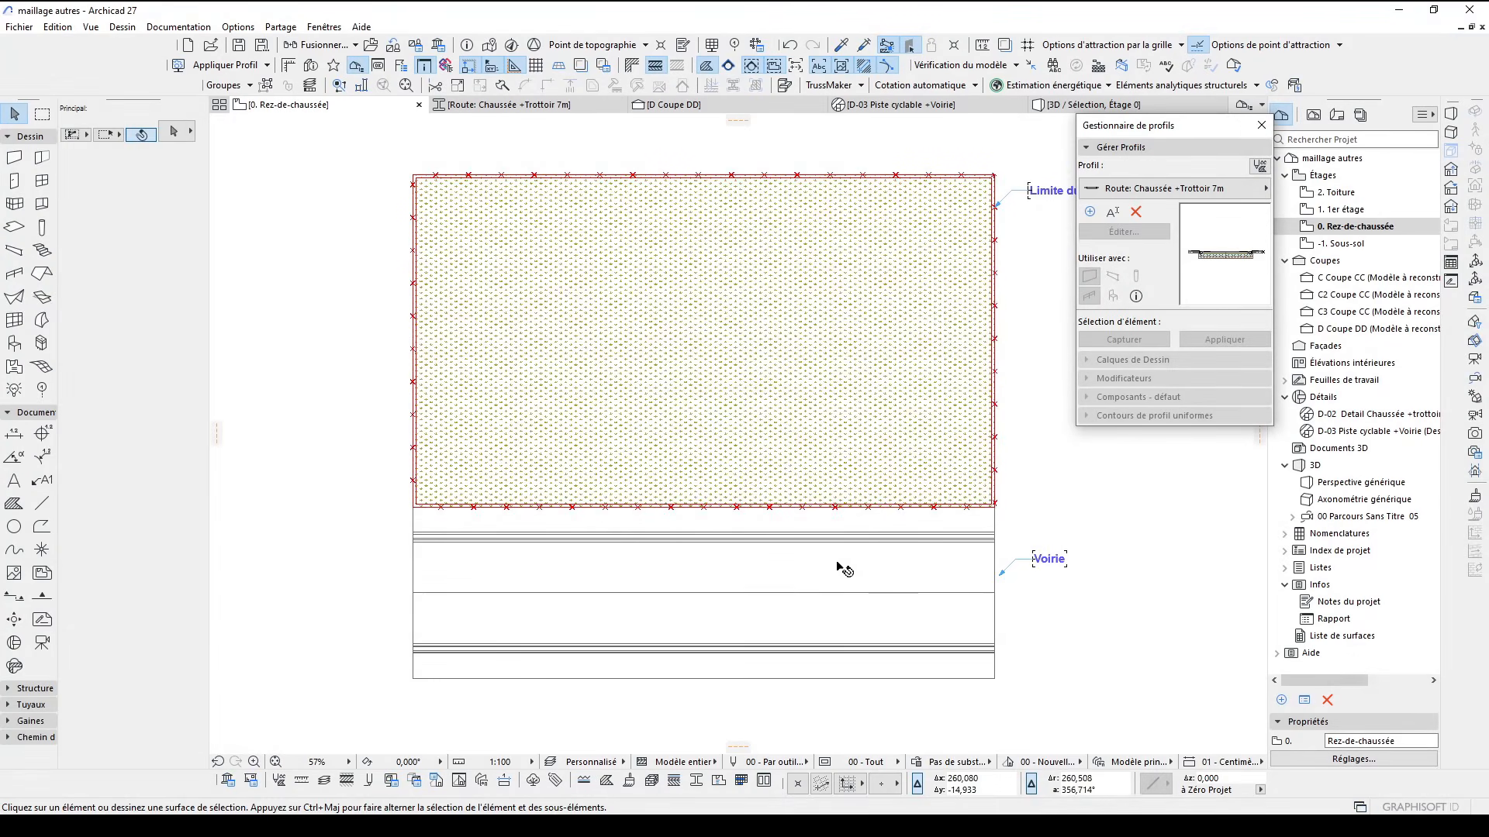
Offset the lower edge of the road's terrain mesh outward past the far sidewalk in the ground floor plan
click(842, 610)
click(952, 652)
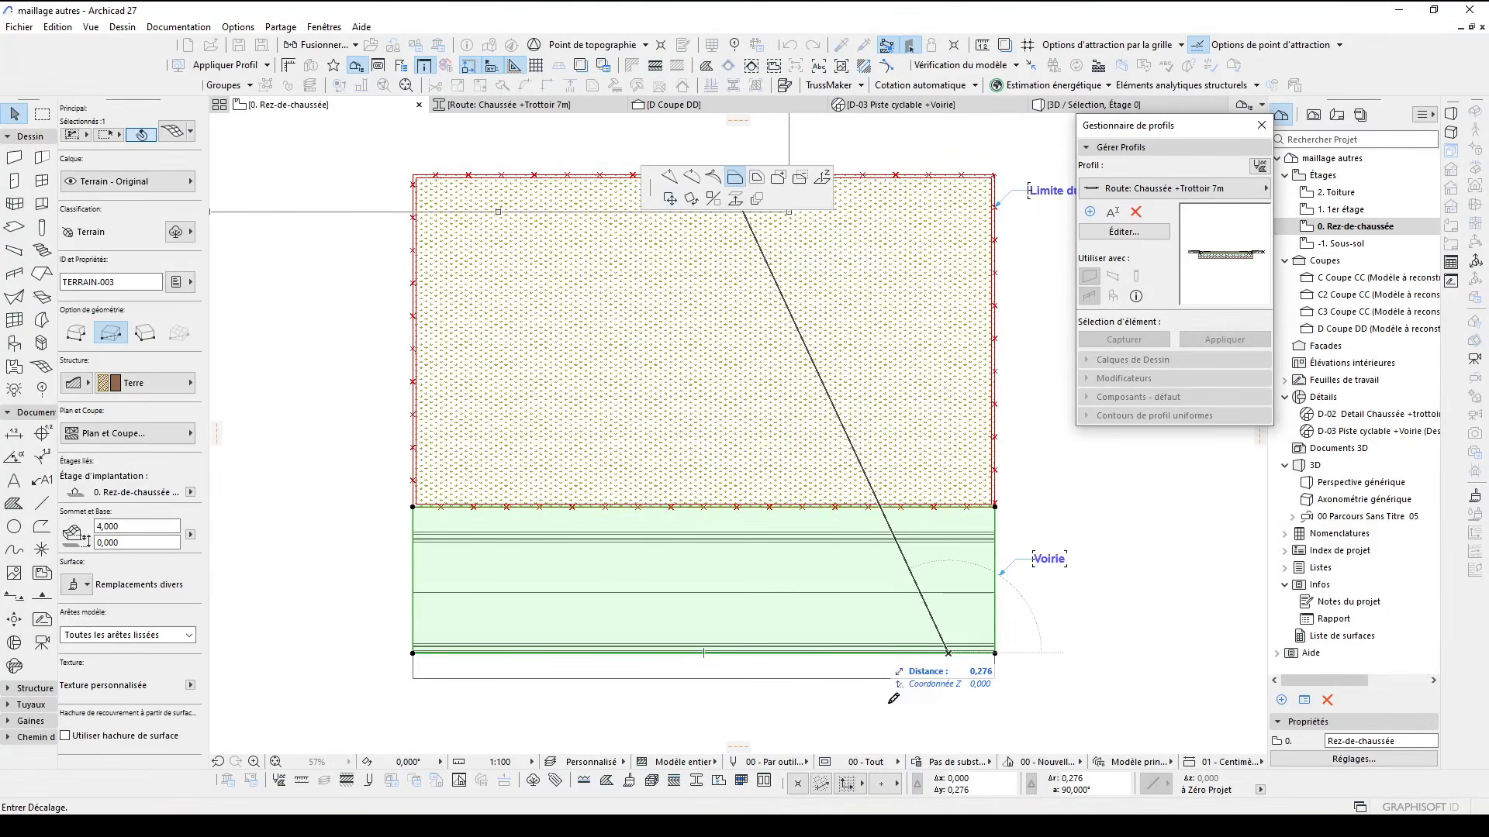
key(Escape)
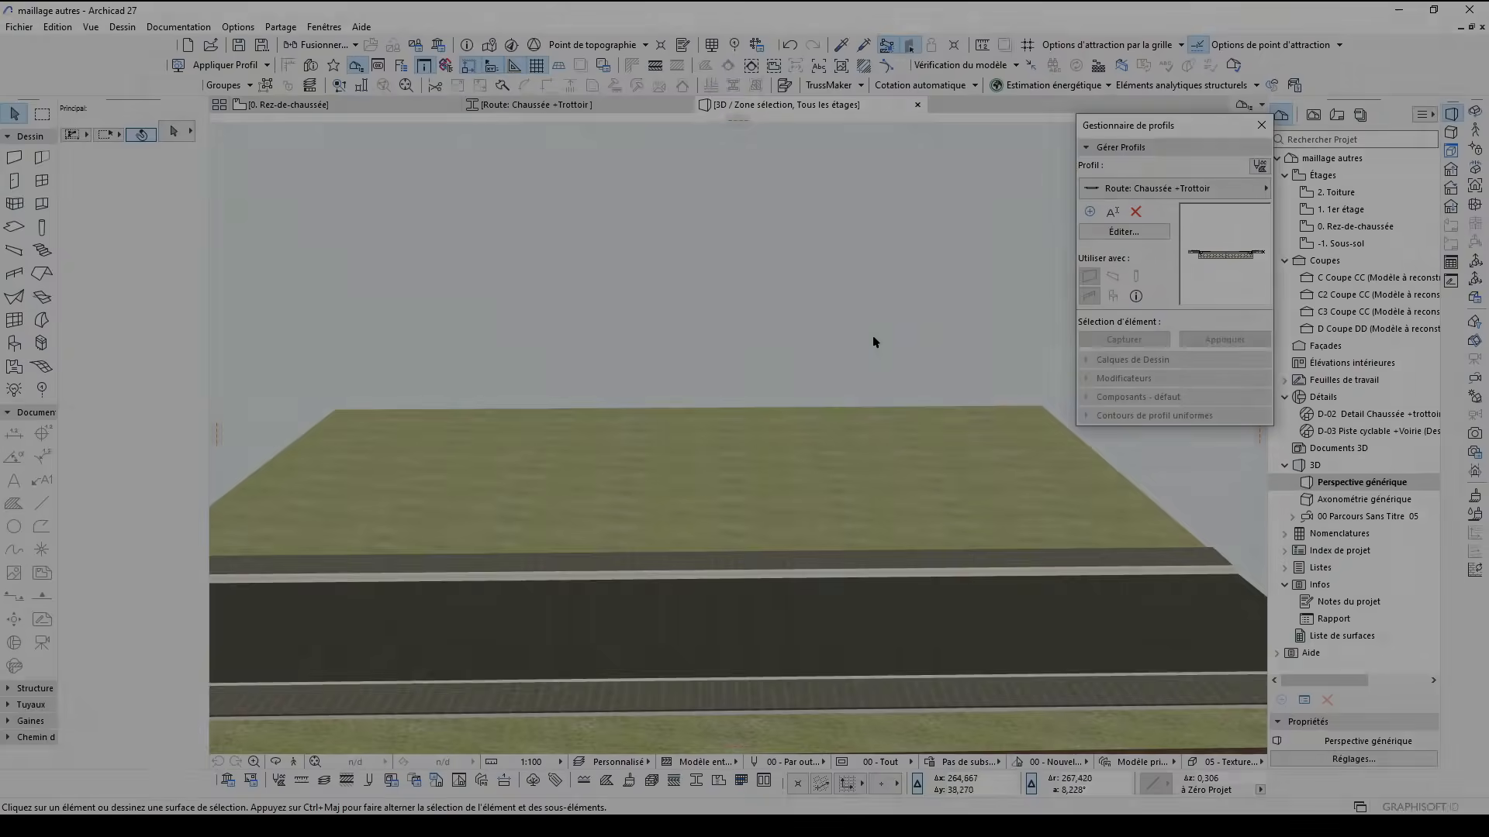
Orbit the 3D perspective to examine the full road and both sidewalks from above
shift+middle_drag(874, 342, 549, 690)
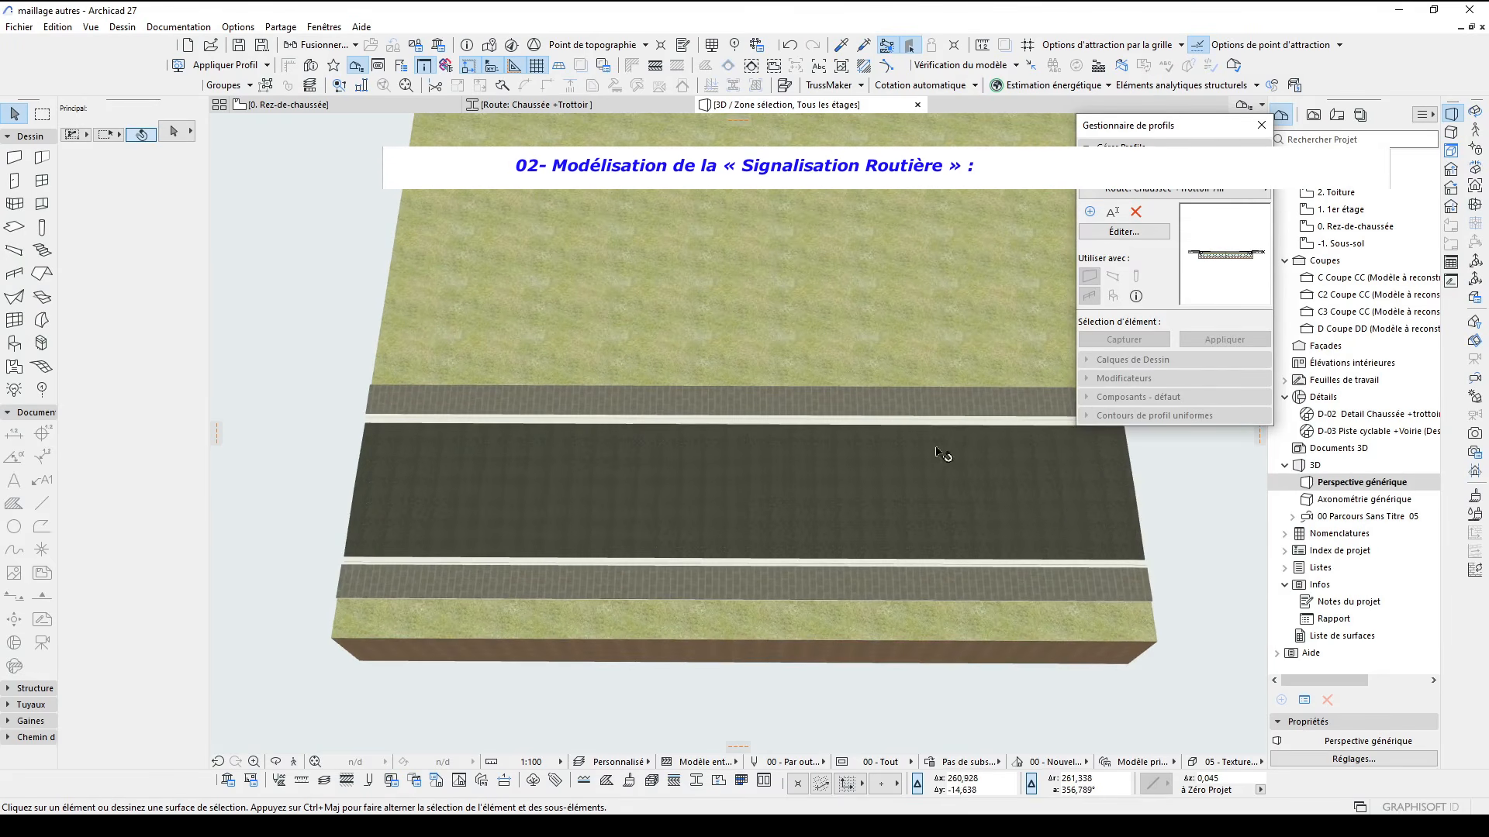
shift+middle_drag(958, 556, 932, 558)
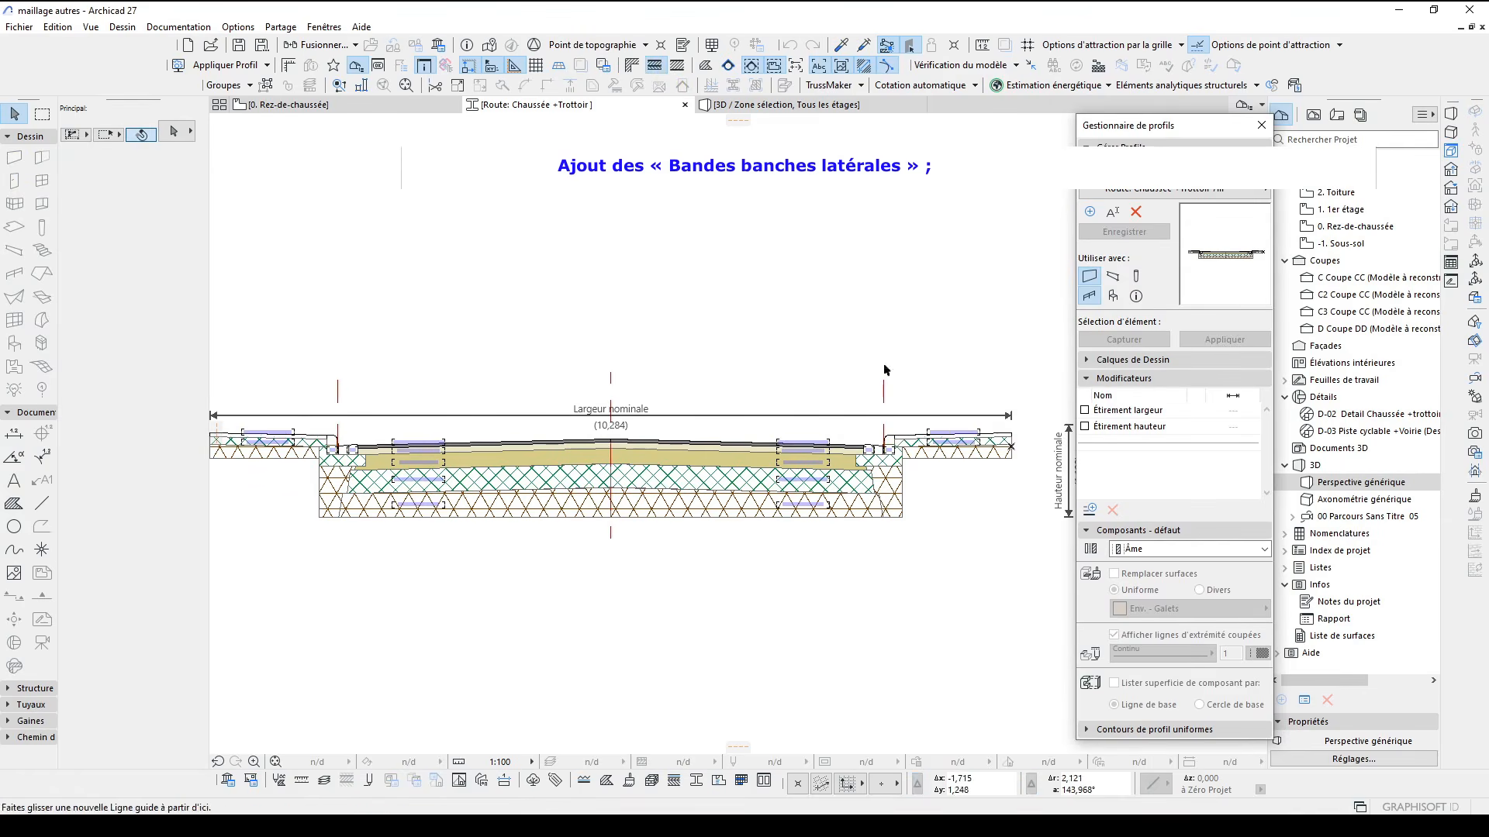
Draw a rotated rectangular fill in Cloison - Carreaux de plâtre, 0.002 m thick, along the road surface from its right edge
scroll(877, 505, up, 5)
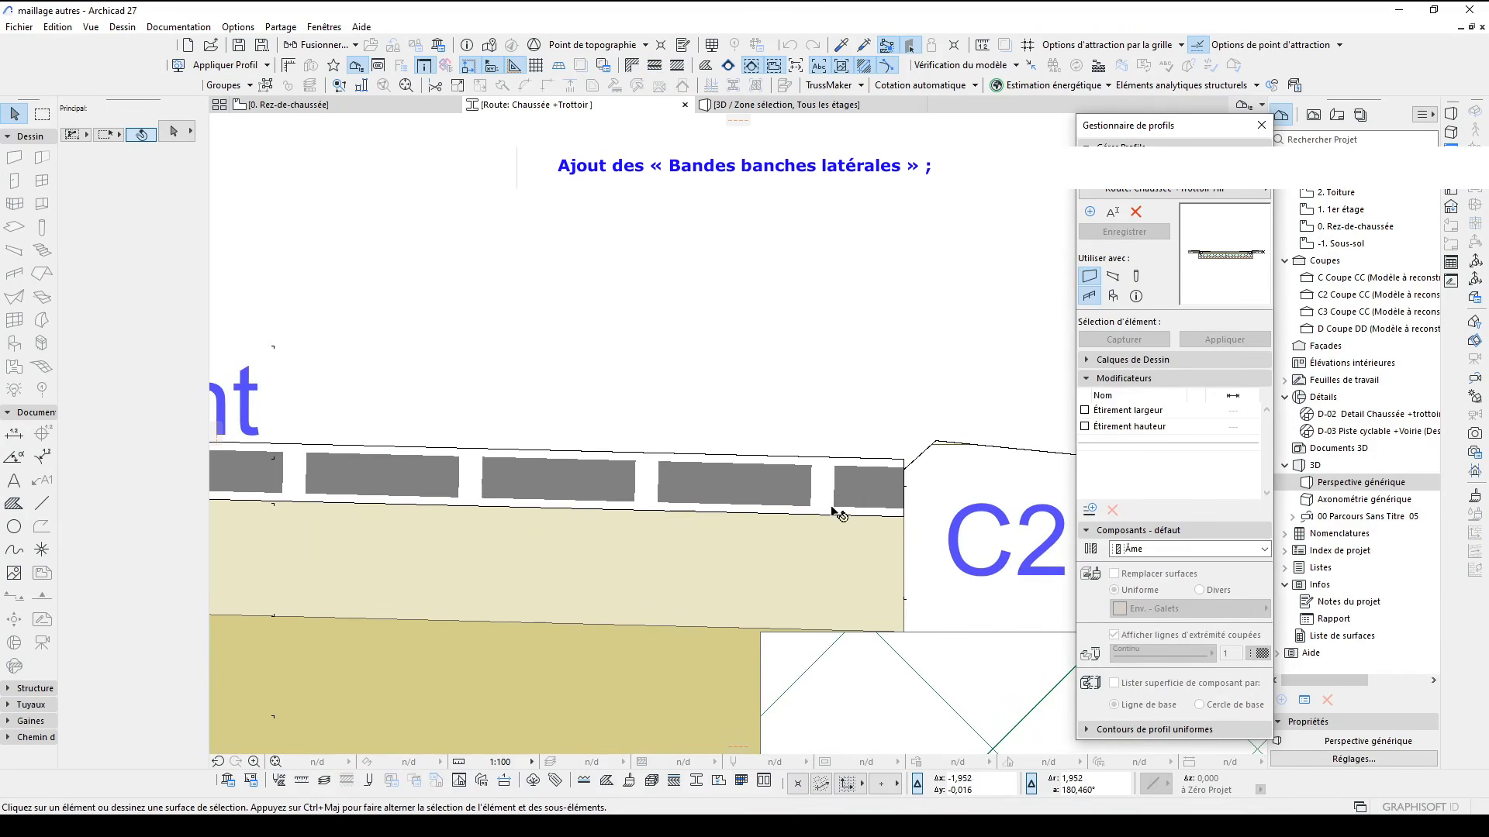
click(11, 503)
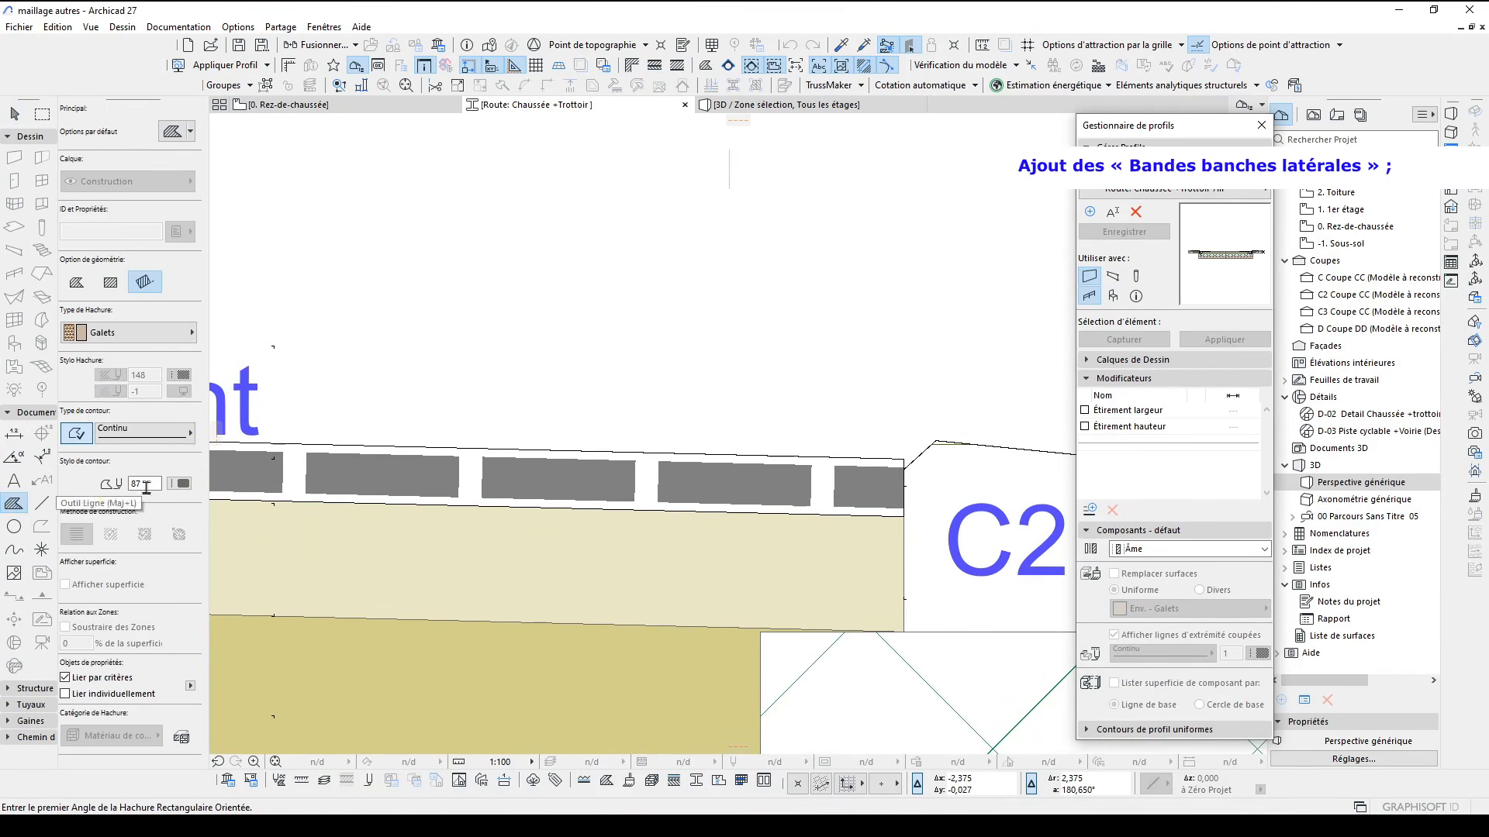
click(150, 337)
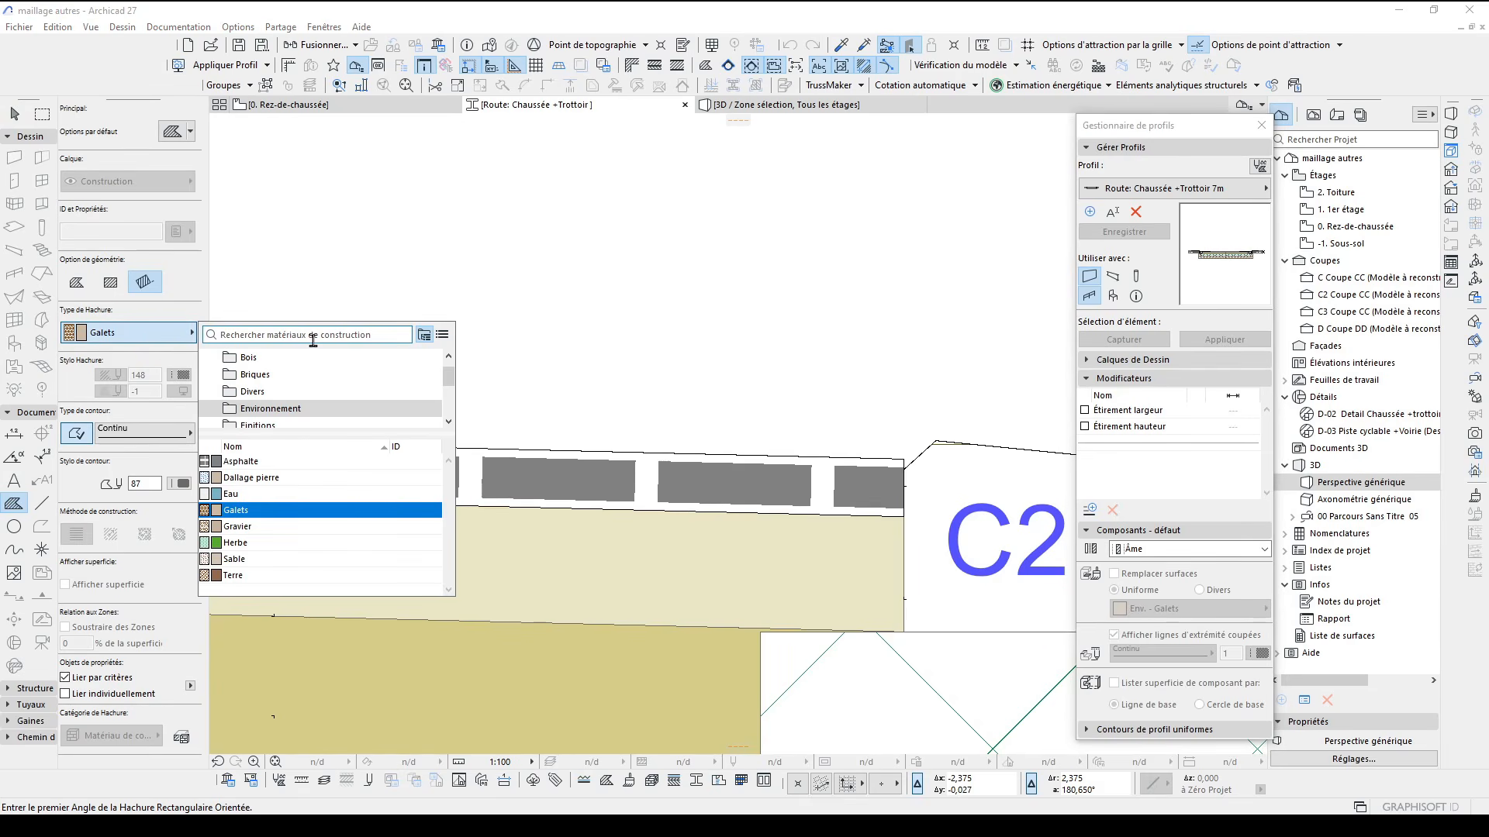
click(318, 392)
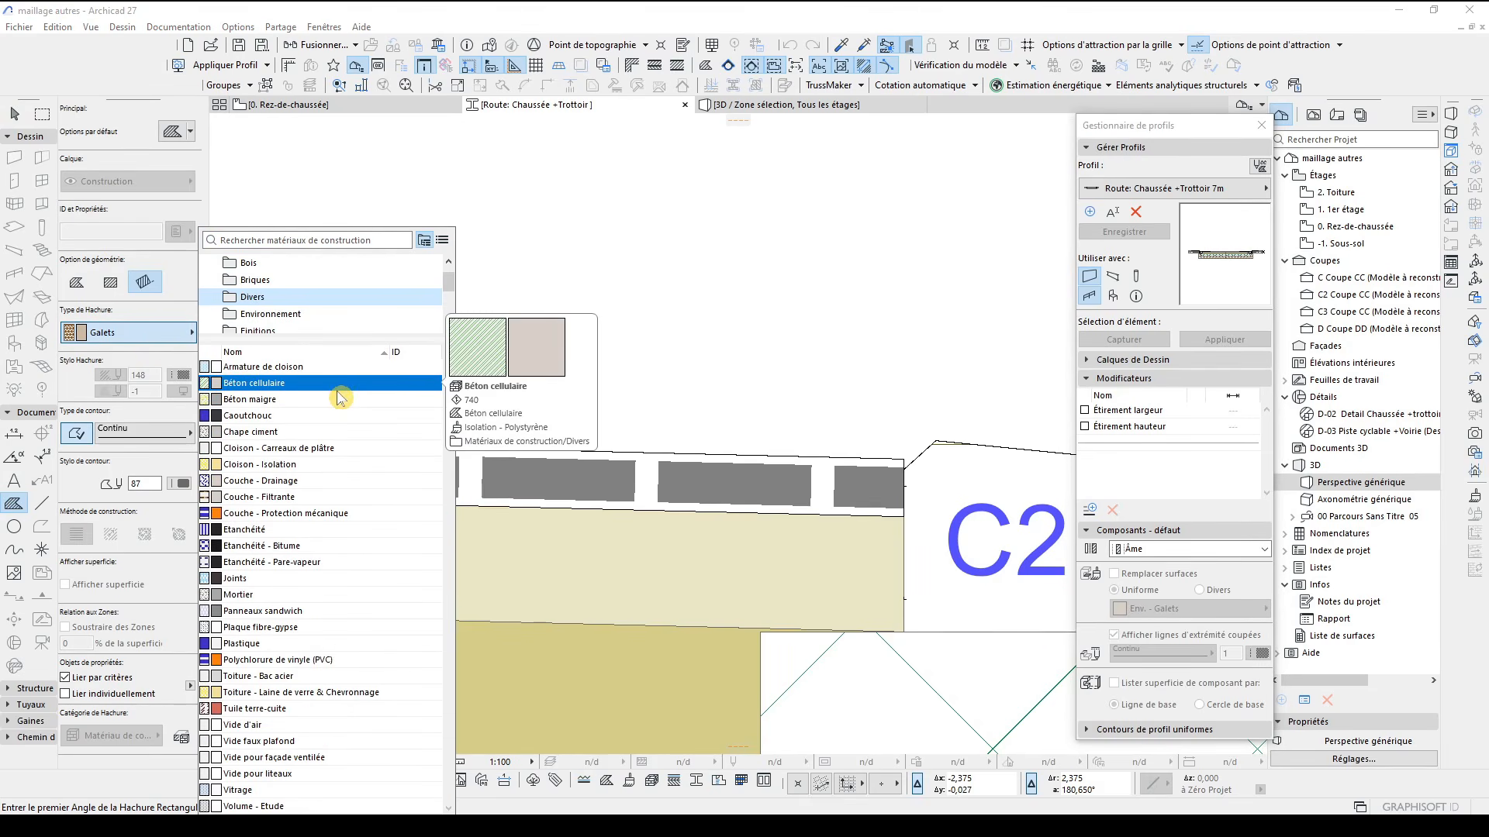
click(332, 449)
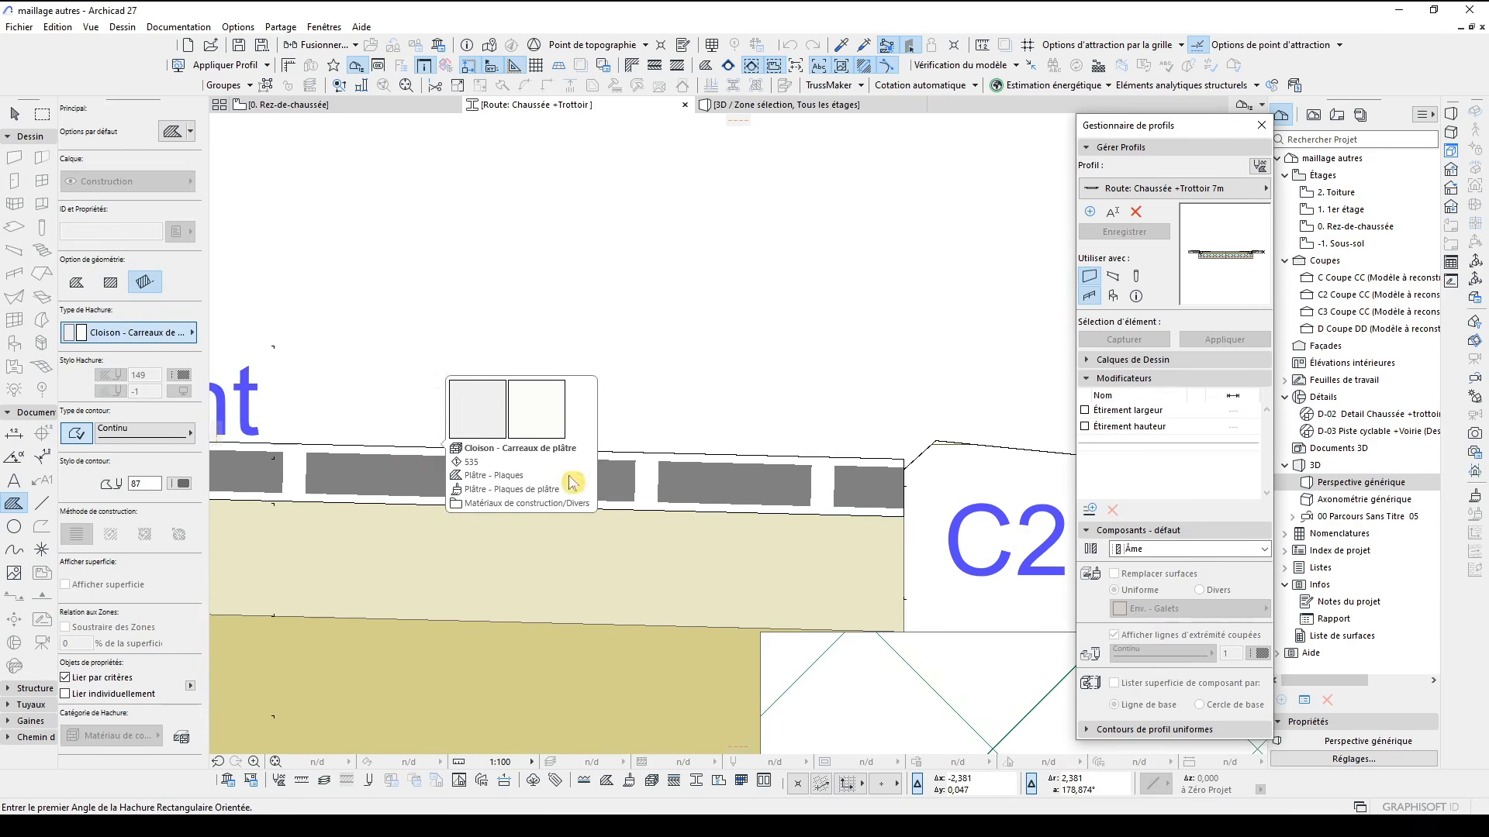
scroll(903, 473, up, 5)
click(915, 396)
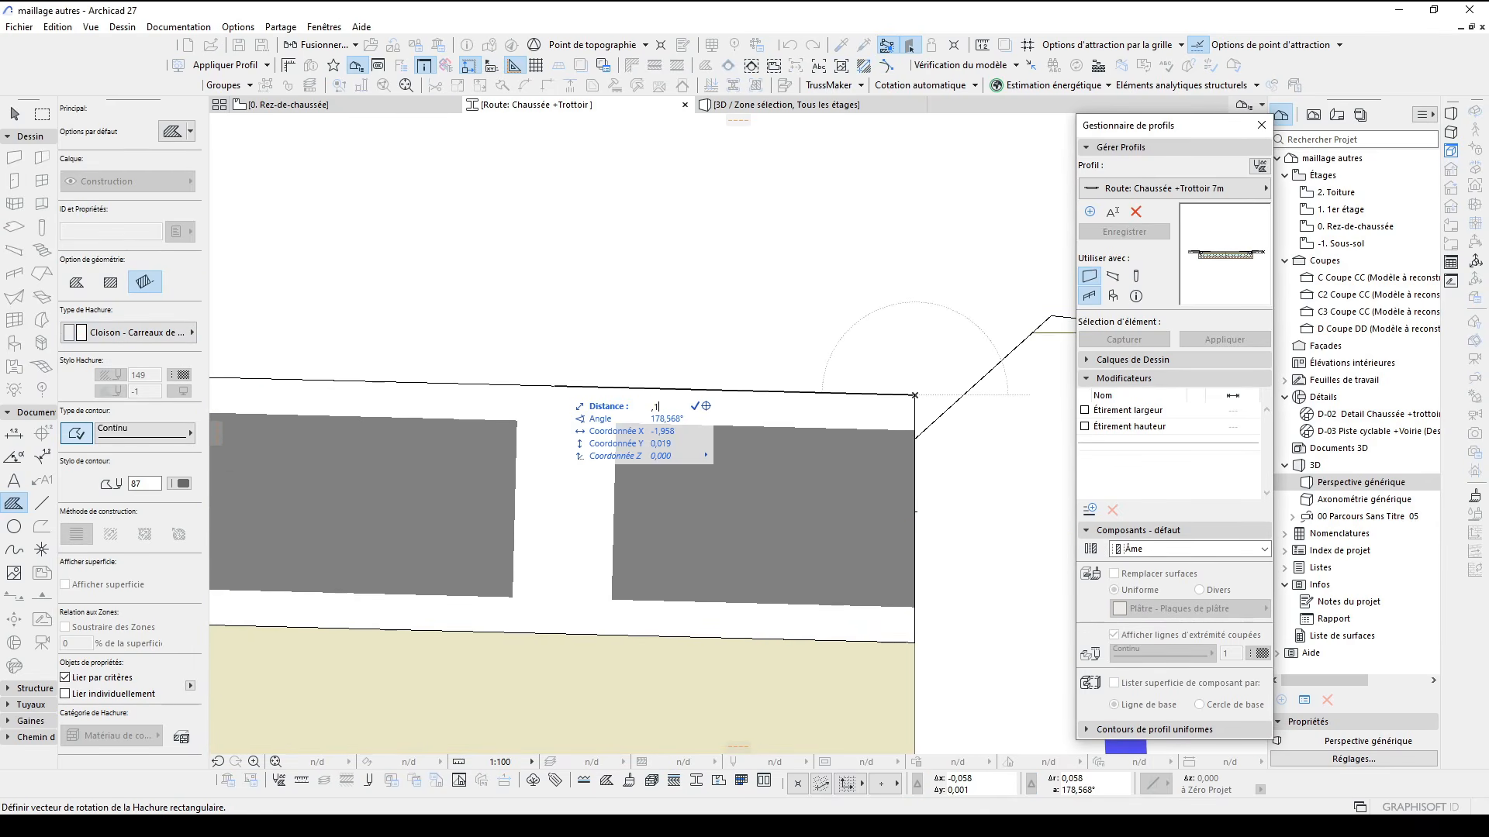
scroll(428, 383, down, 1)
mouse_move(428, 384)
middle_down()
mouse_move(615, 398)
mouse_move(601, 363)
middle_up()
scroll(615, 399, down, 2)
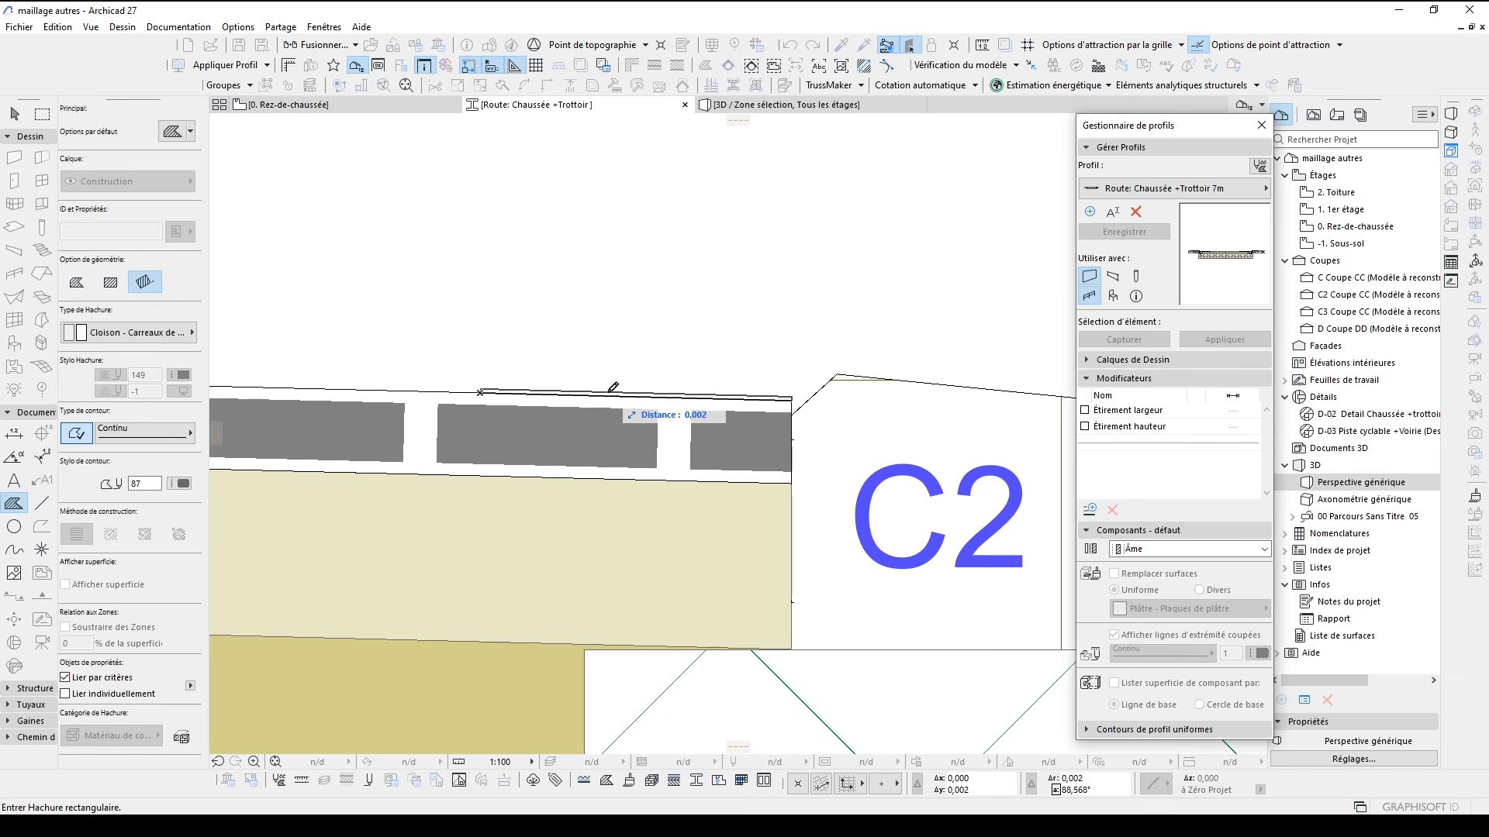
click(609, 392)
key(Escape)
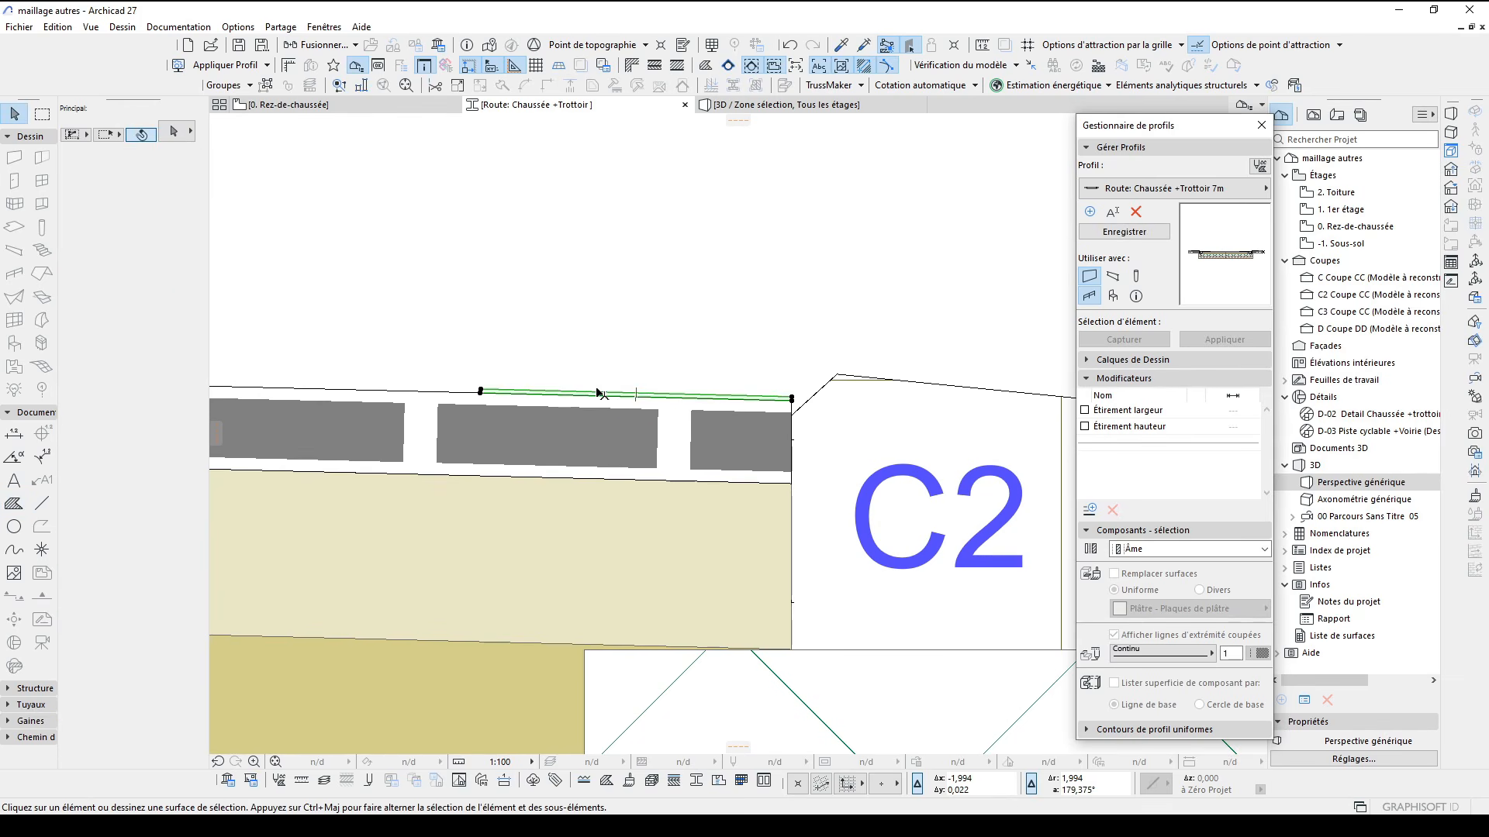
Set the new band's component type to Finition and override its surface with Enduit - Blanc nature
click(599, 394)
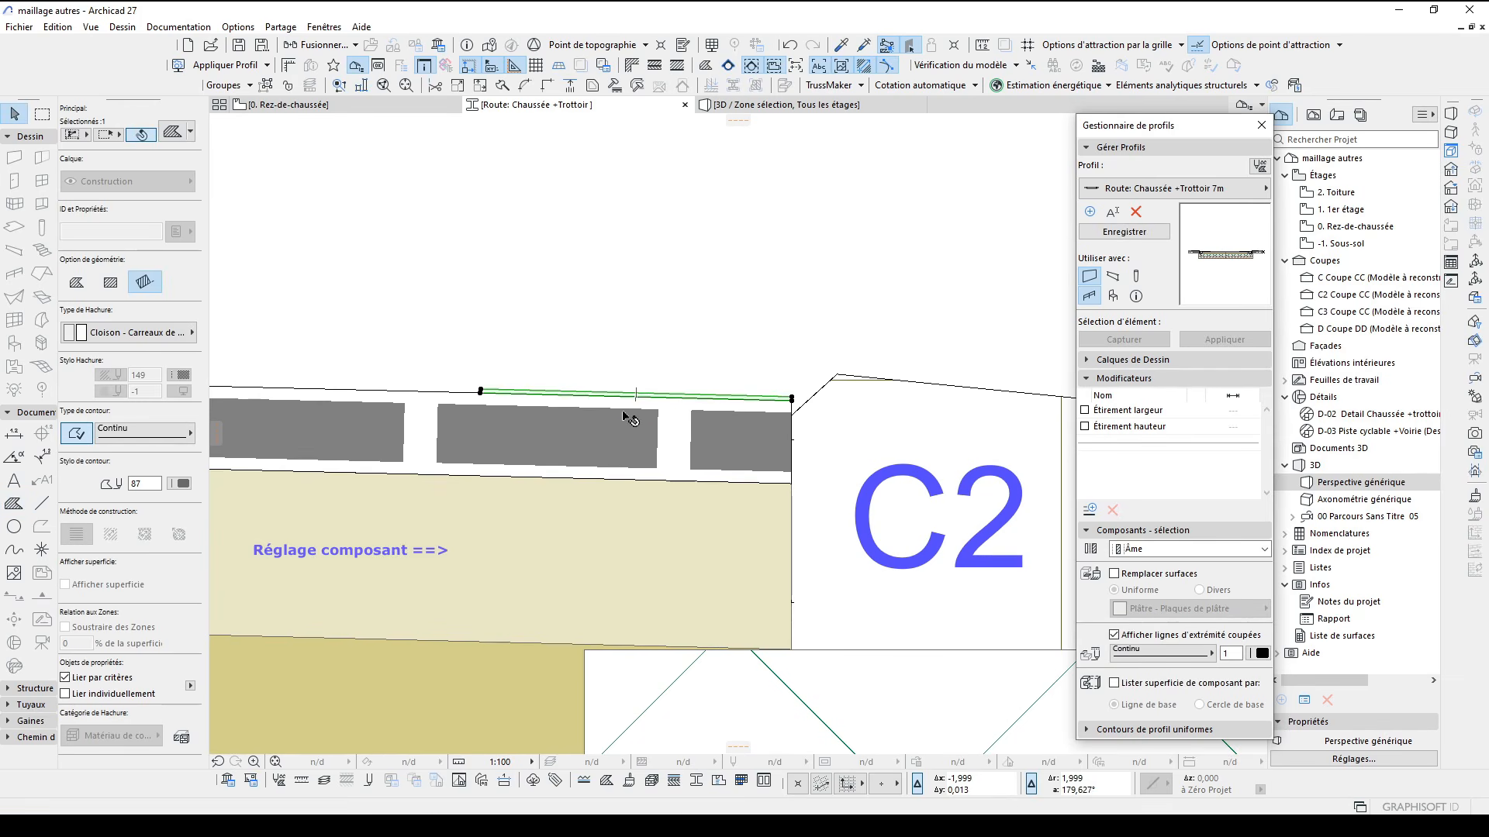
click(1159, 550)
click(1166, 578)
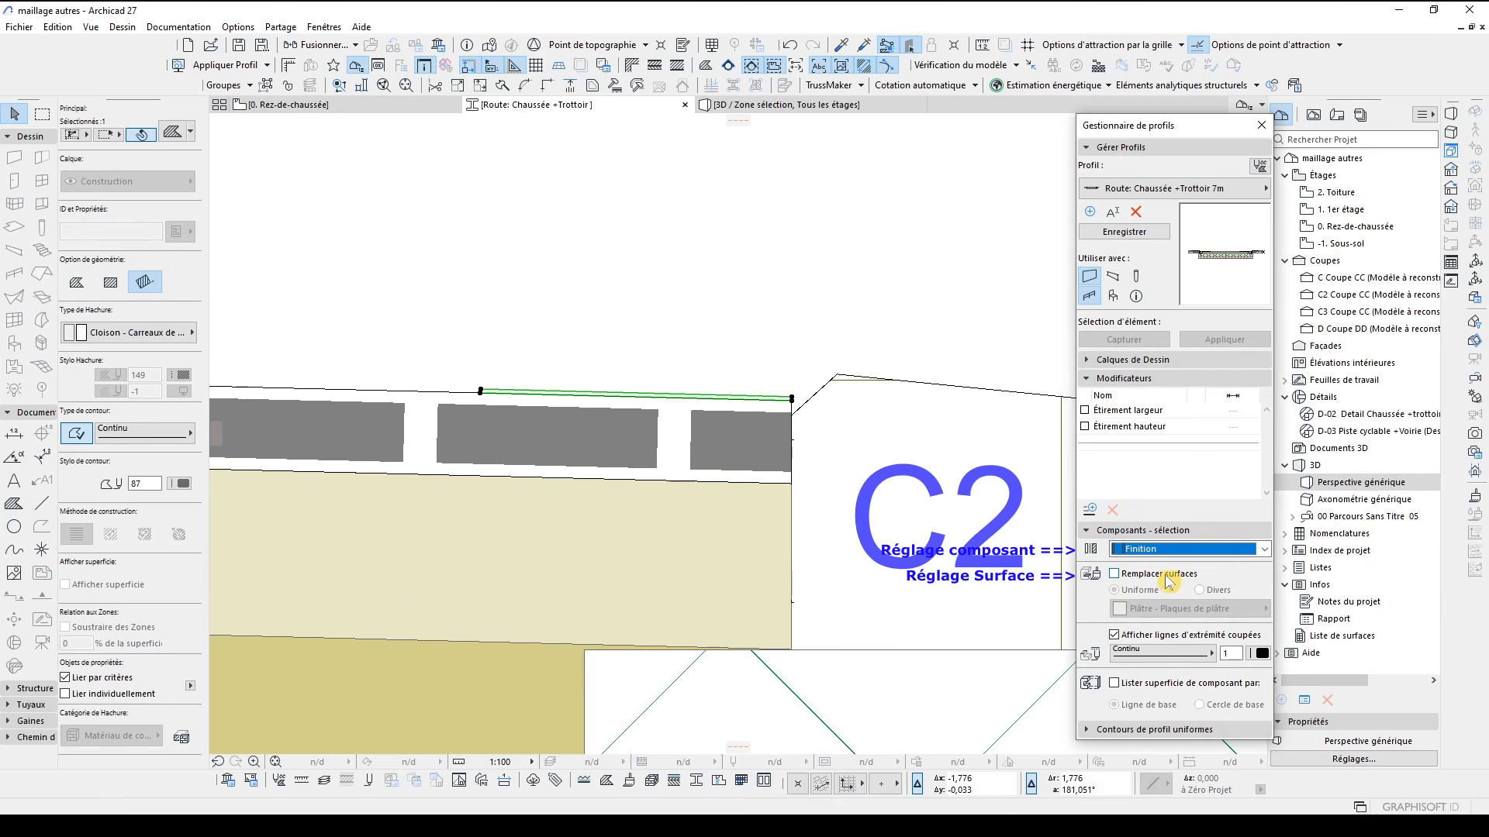
click(1167, 609)
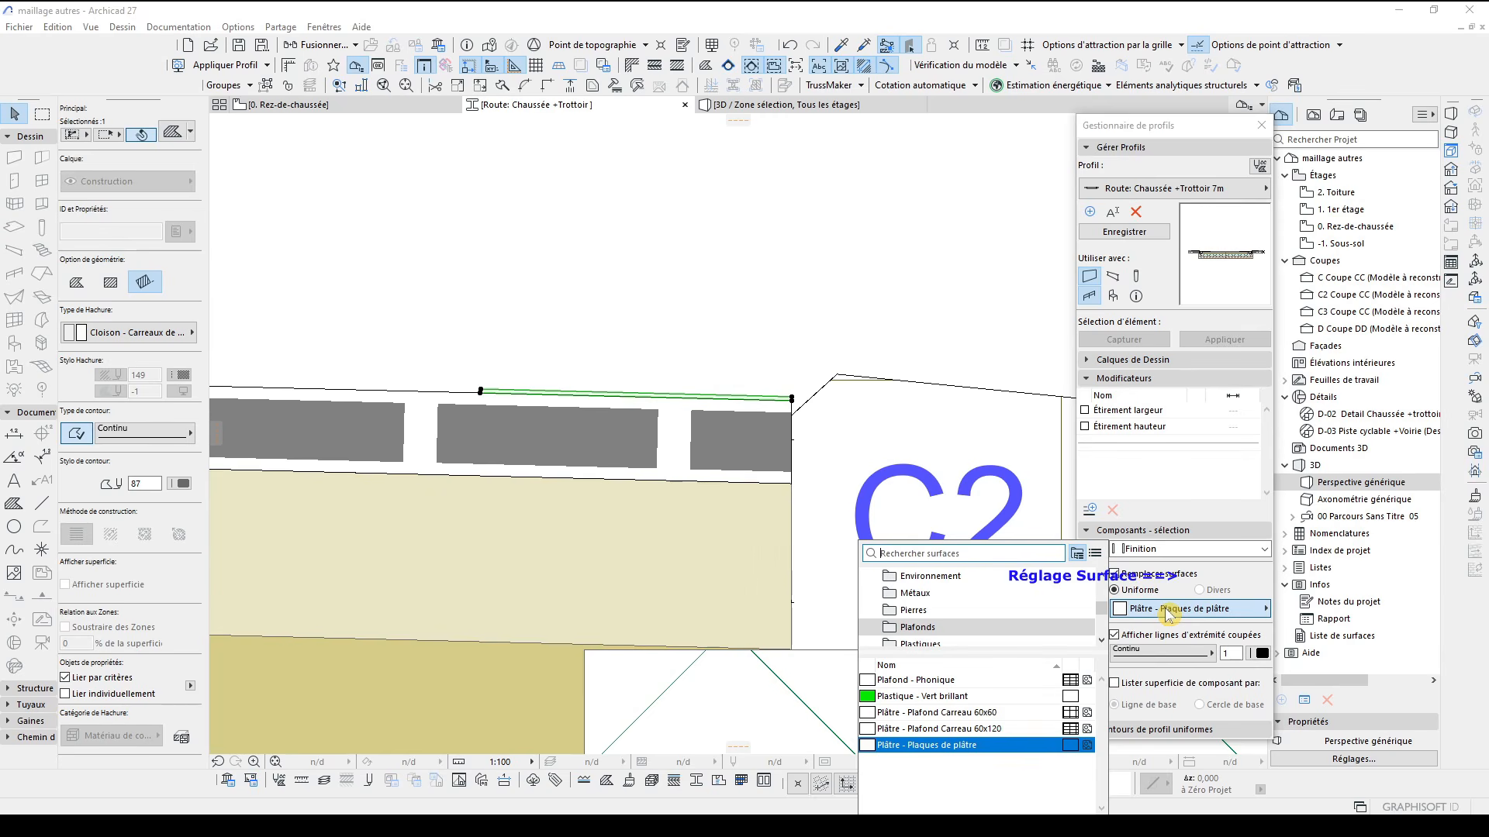
text(blanc)
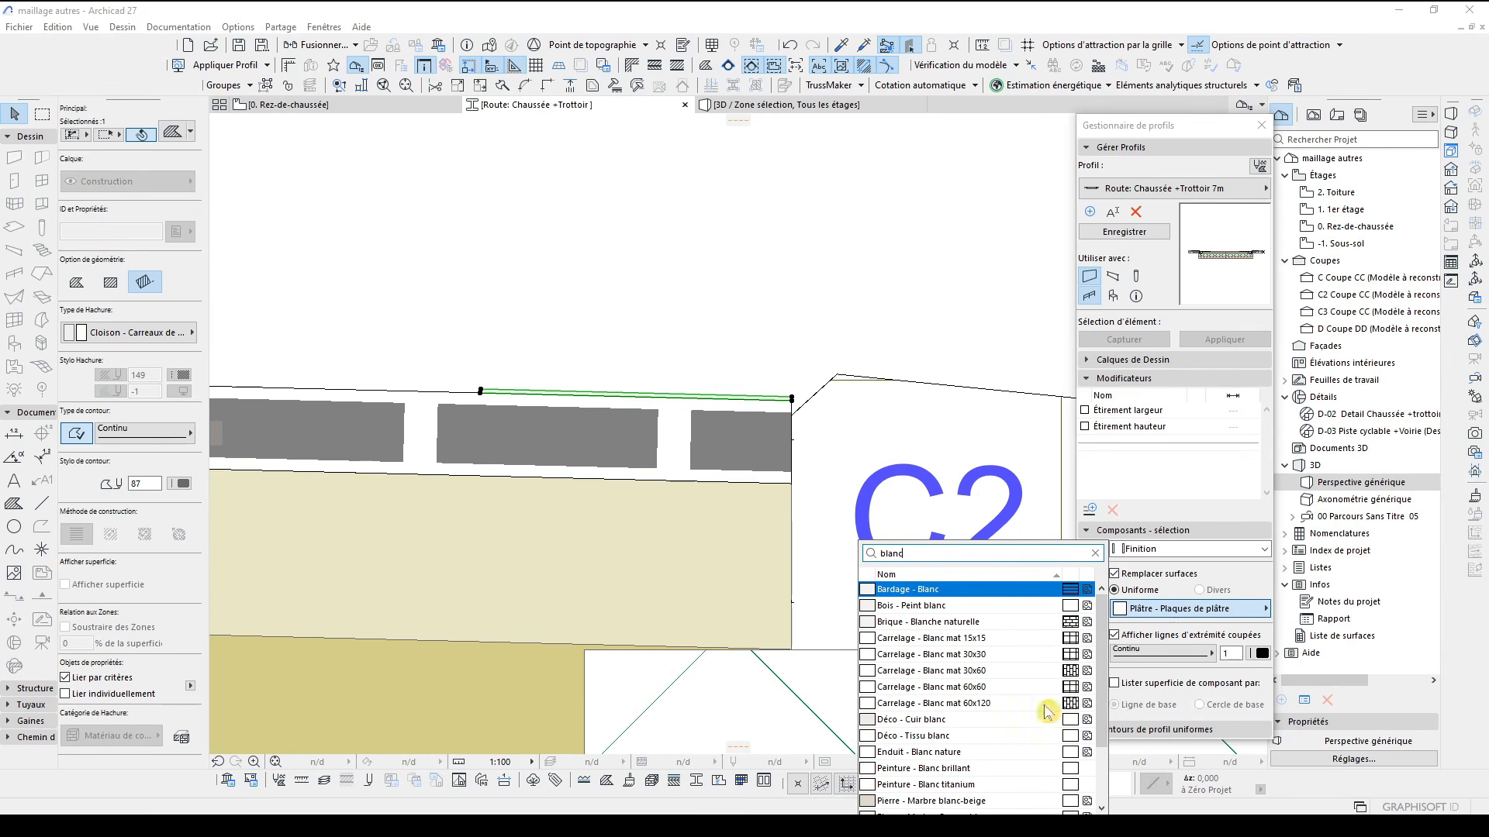
click(1005, 752)
Move the white band inward along the sloping road surface, away from the right kerb
scroll(913, 436, up, 2)
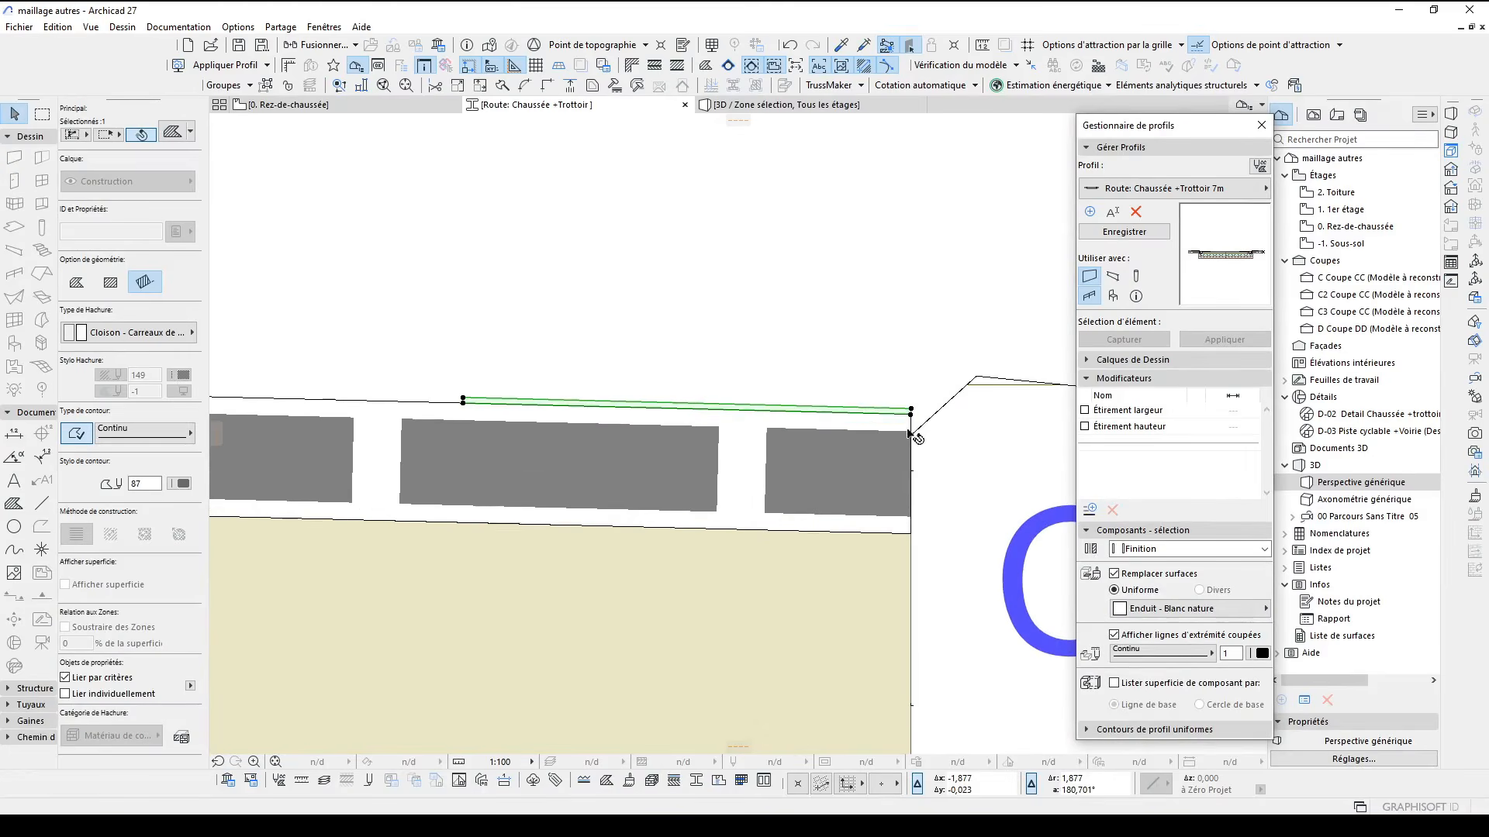
key(ctrl+d)
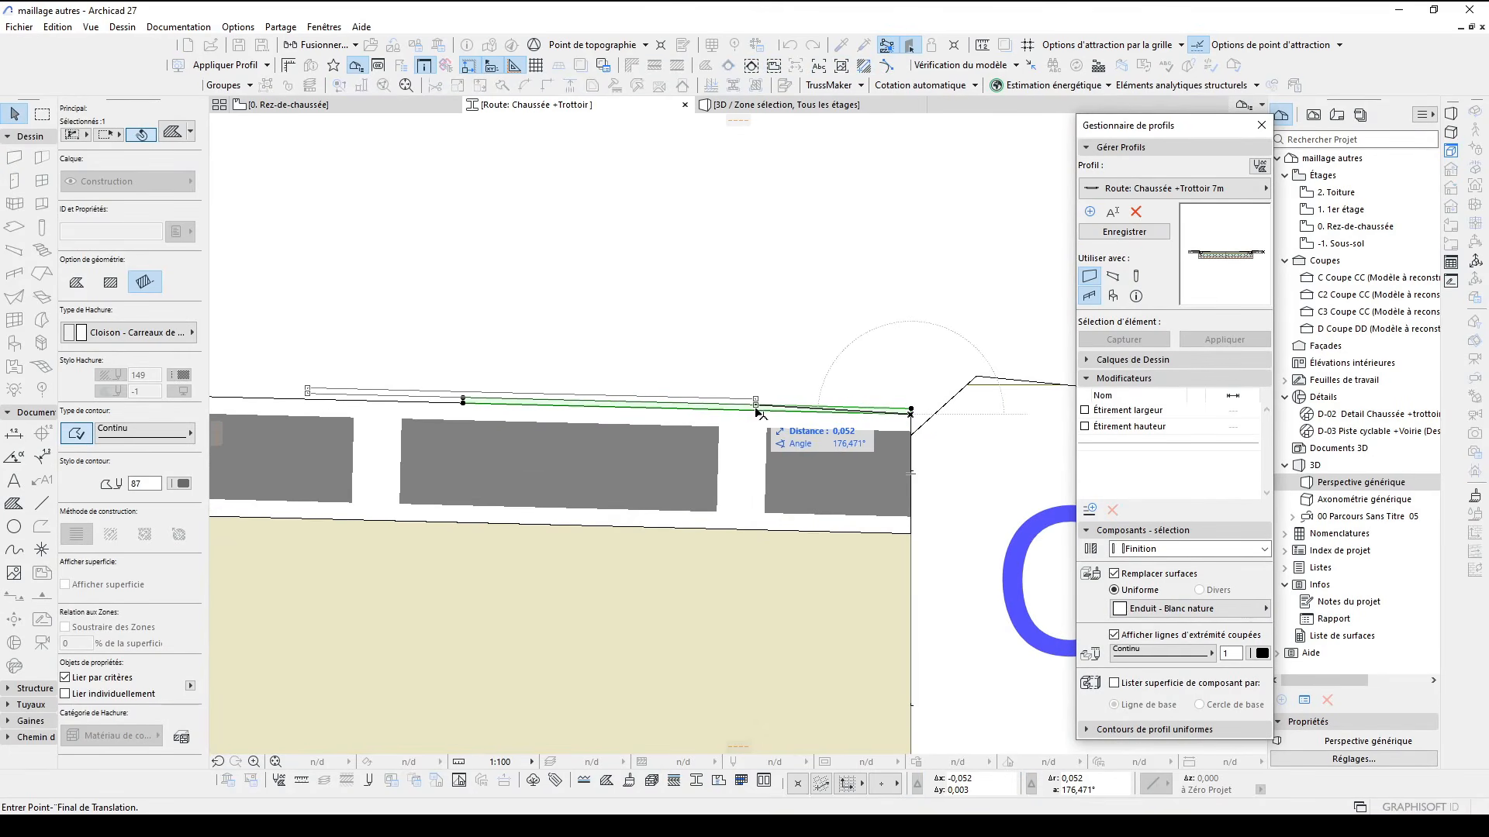
key(Tab)
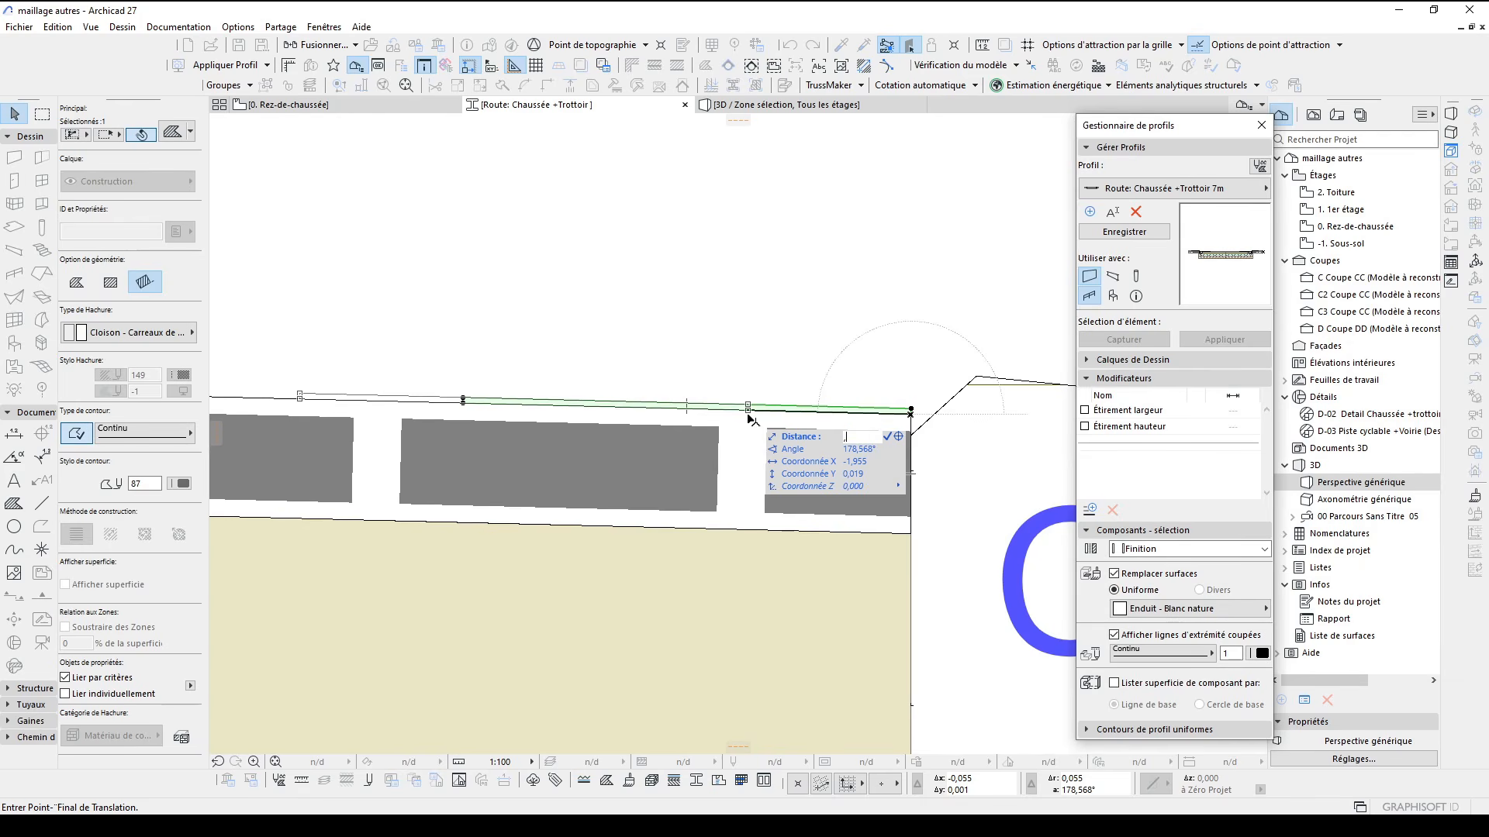
key(Return)
Mirror a copy of the white band about the road's centre axis and save the profile
scroll(736, 484, down, 5)
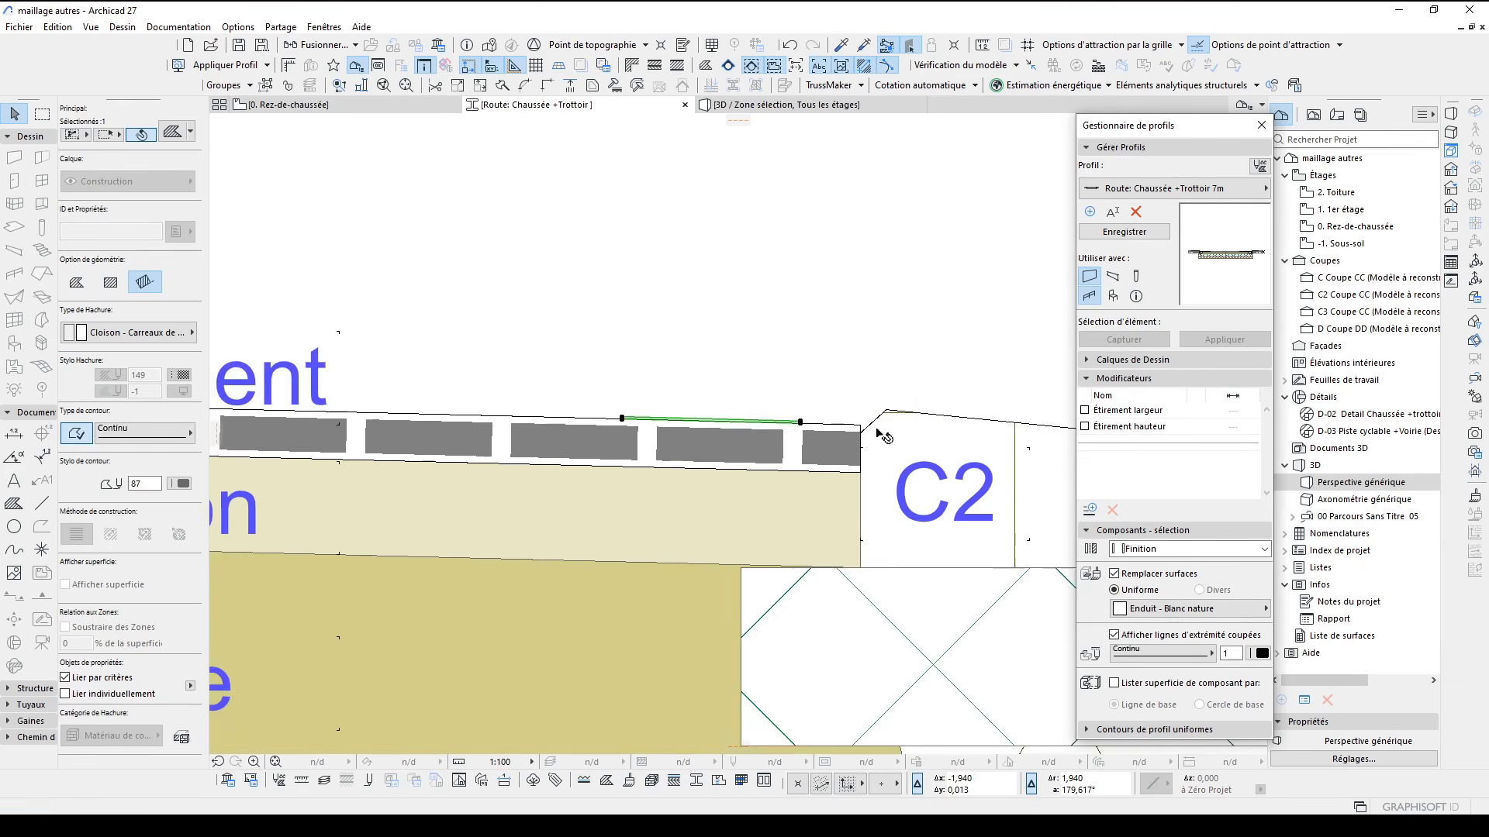
key(ctrl+j)
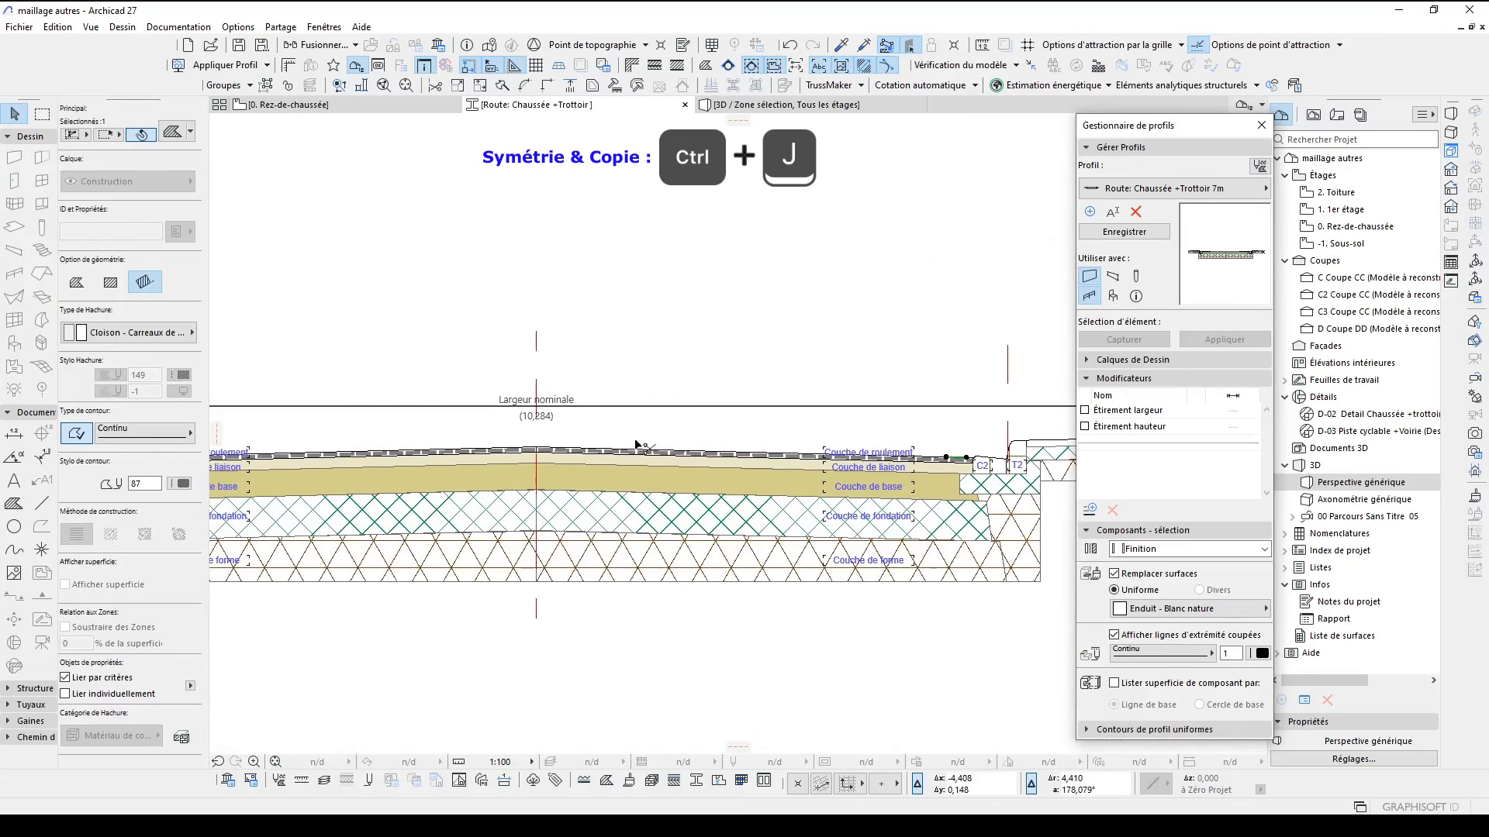
click(546, 471)
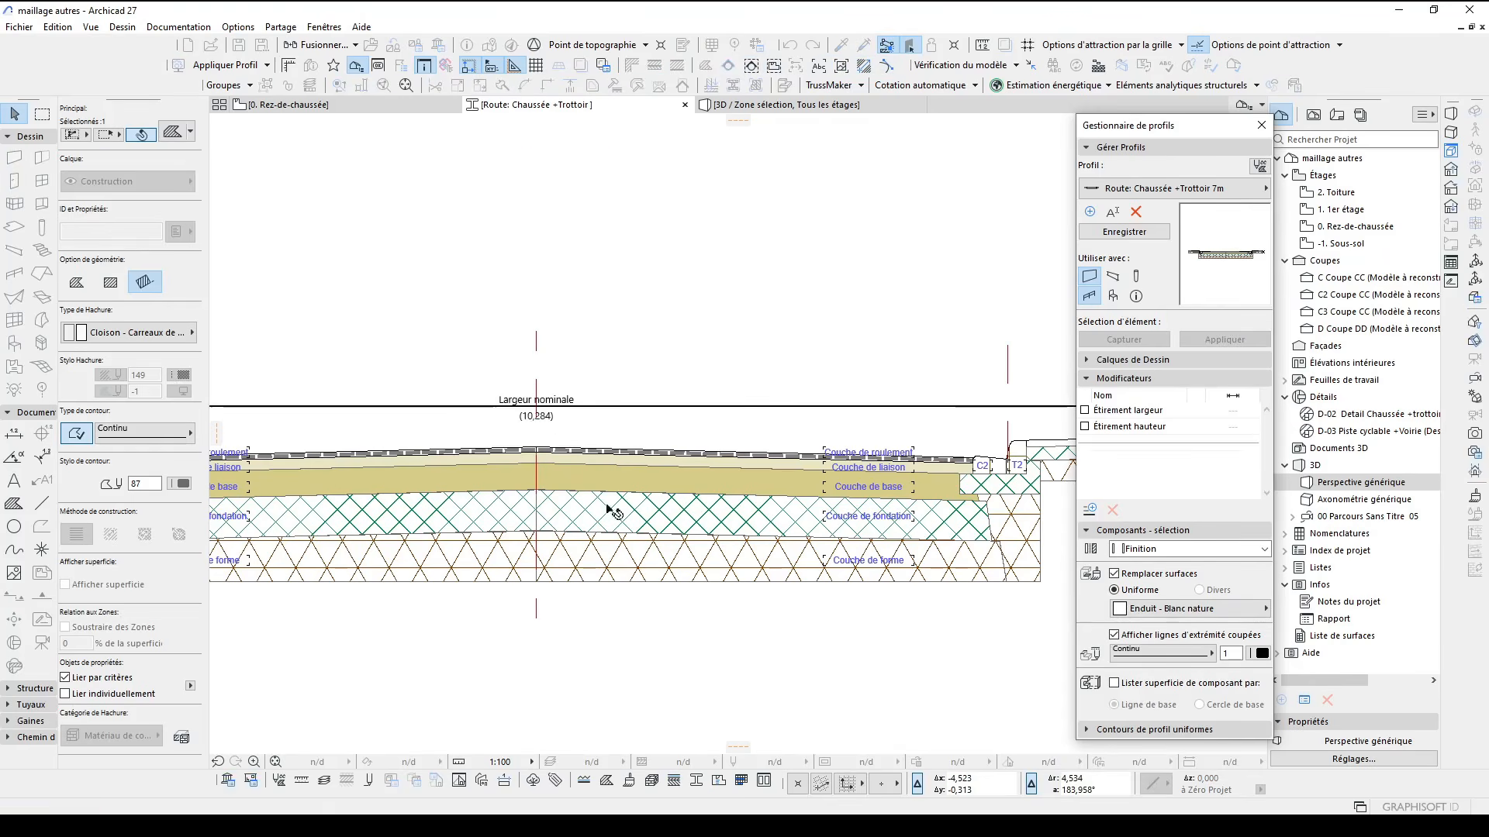
scroll(604, 415, down, 3)
scroll(598, 403, up, 3)
scroll(438, 487, down, 3)
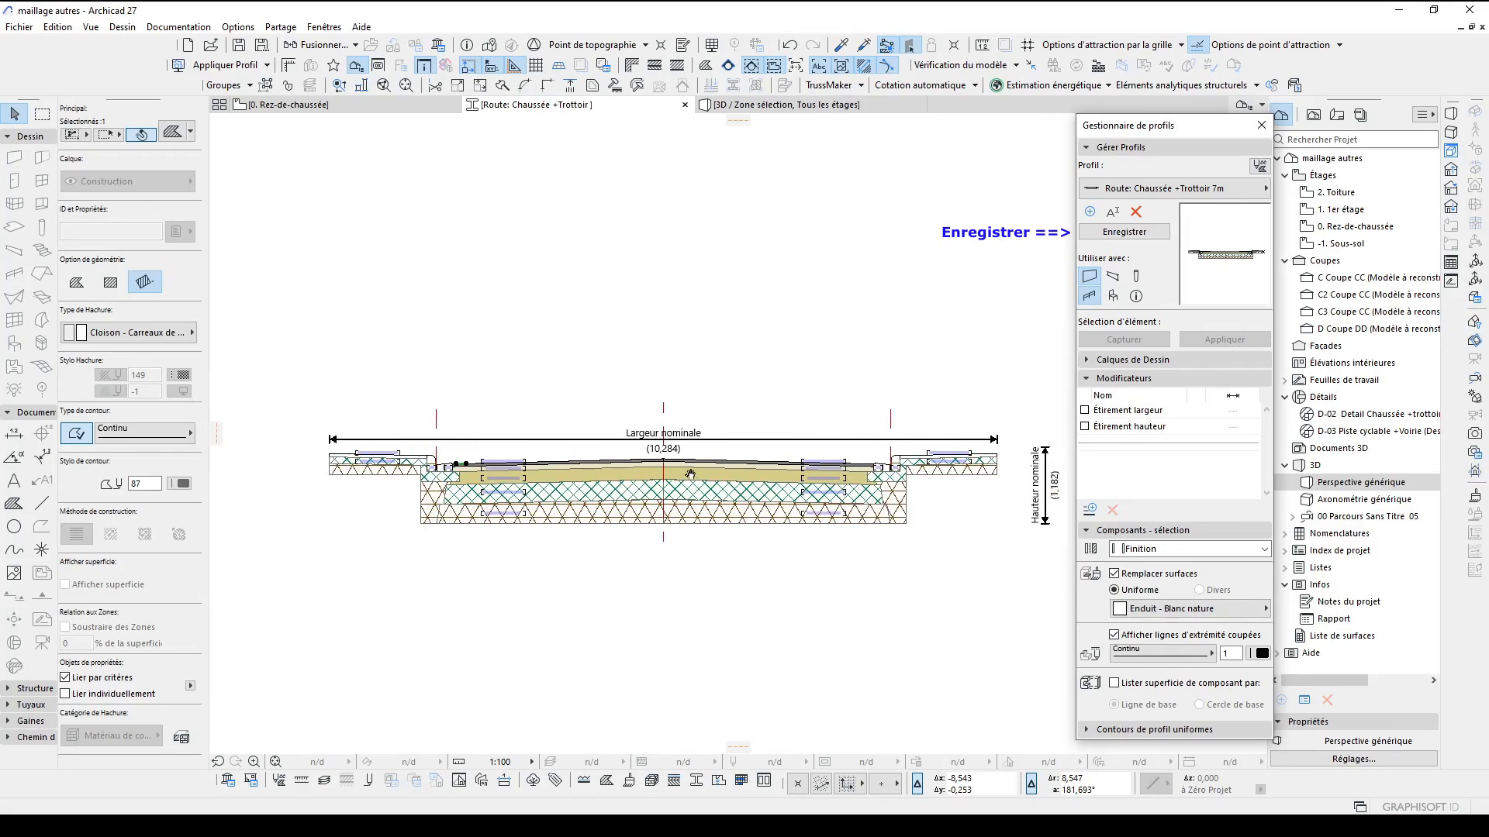
click(1122, 232)
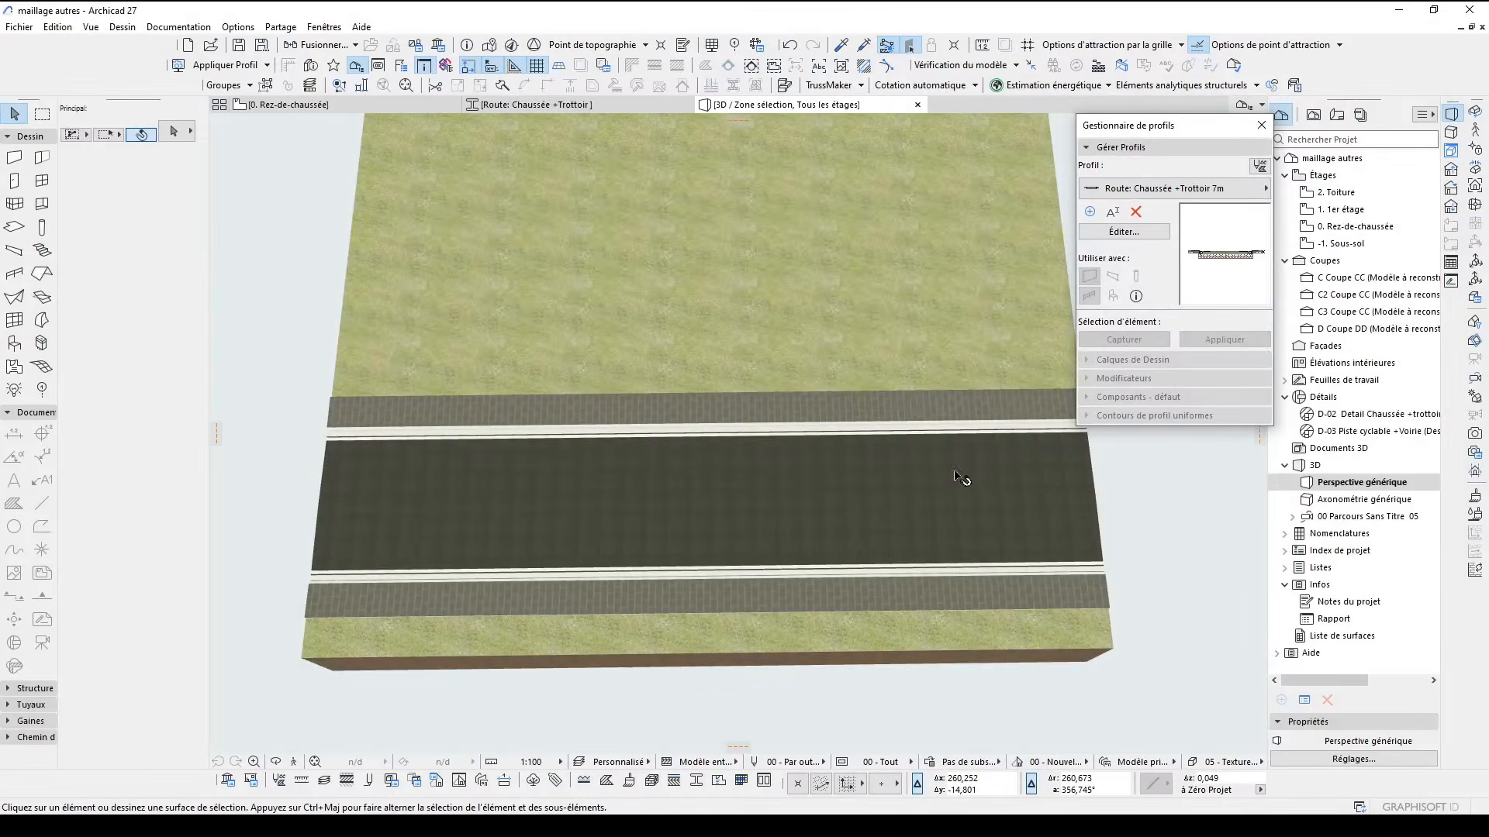
Examine the white edge bands along both sides of the road in the 3D perspective
scroll(1076, 549, up, 5)
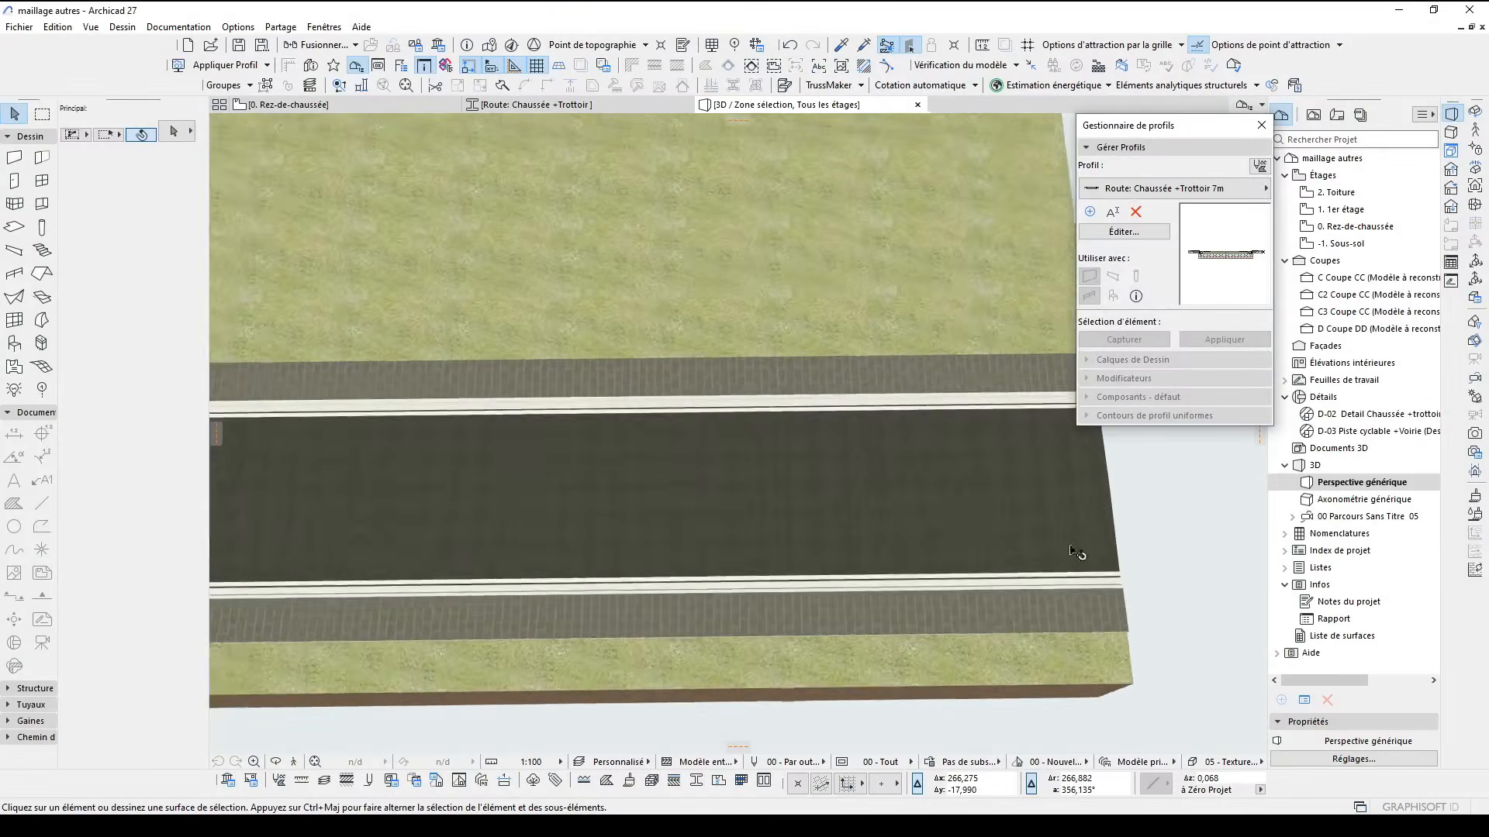
shift+middle_drag(1133, 592, 824, 548)
scroll(764, 491, down, 3)
shift+middle_drag(765, 492, 783, 516)
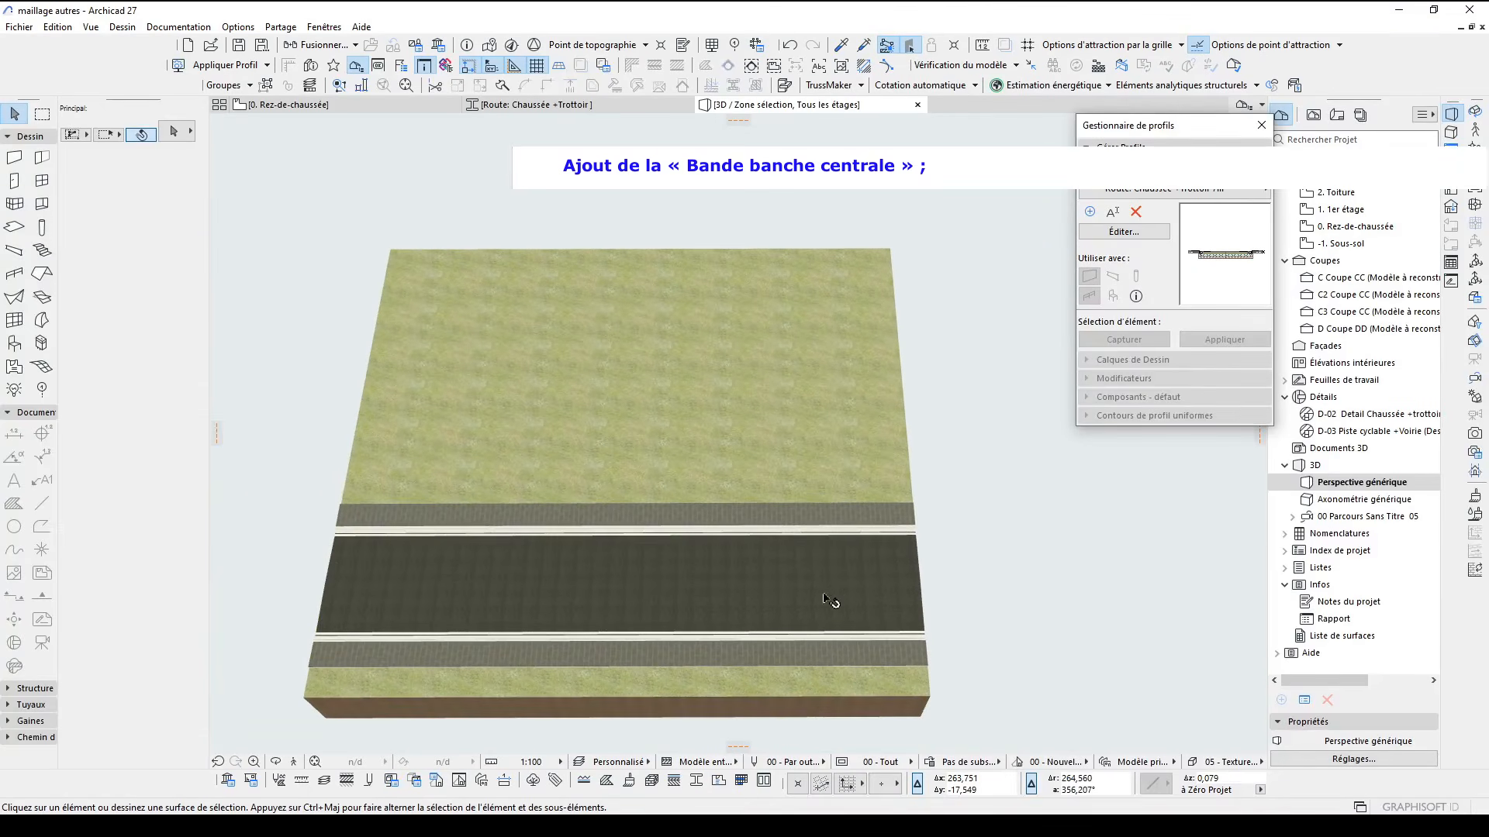
middle_drag(830, 601, 884, 525)
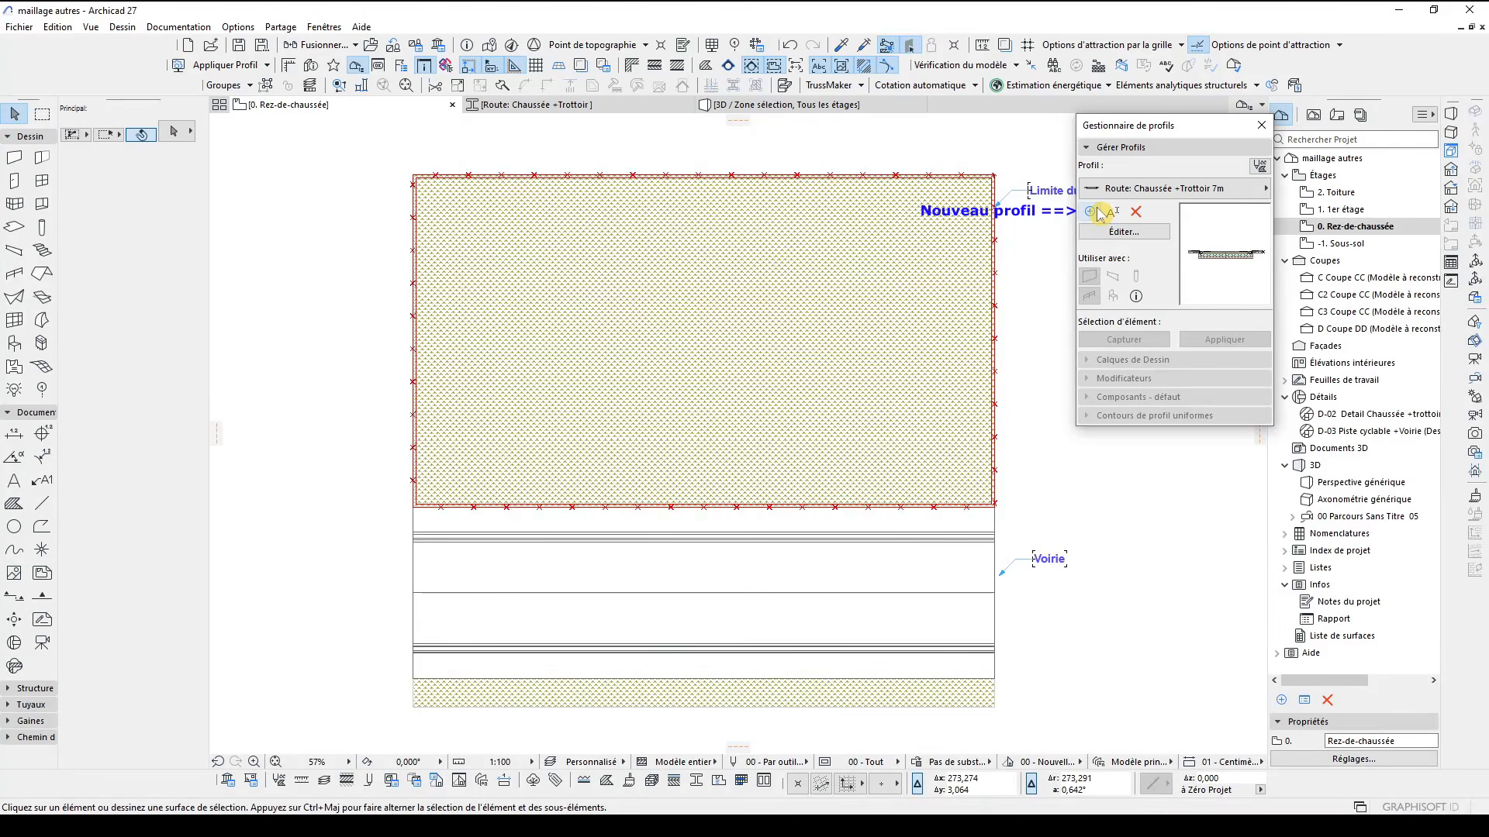
Create a new blank profile named Route: Signalisation routière 15 x 150 in the Divers folder
click(1090, 211)
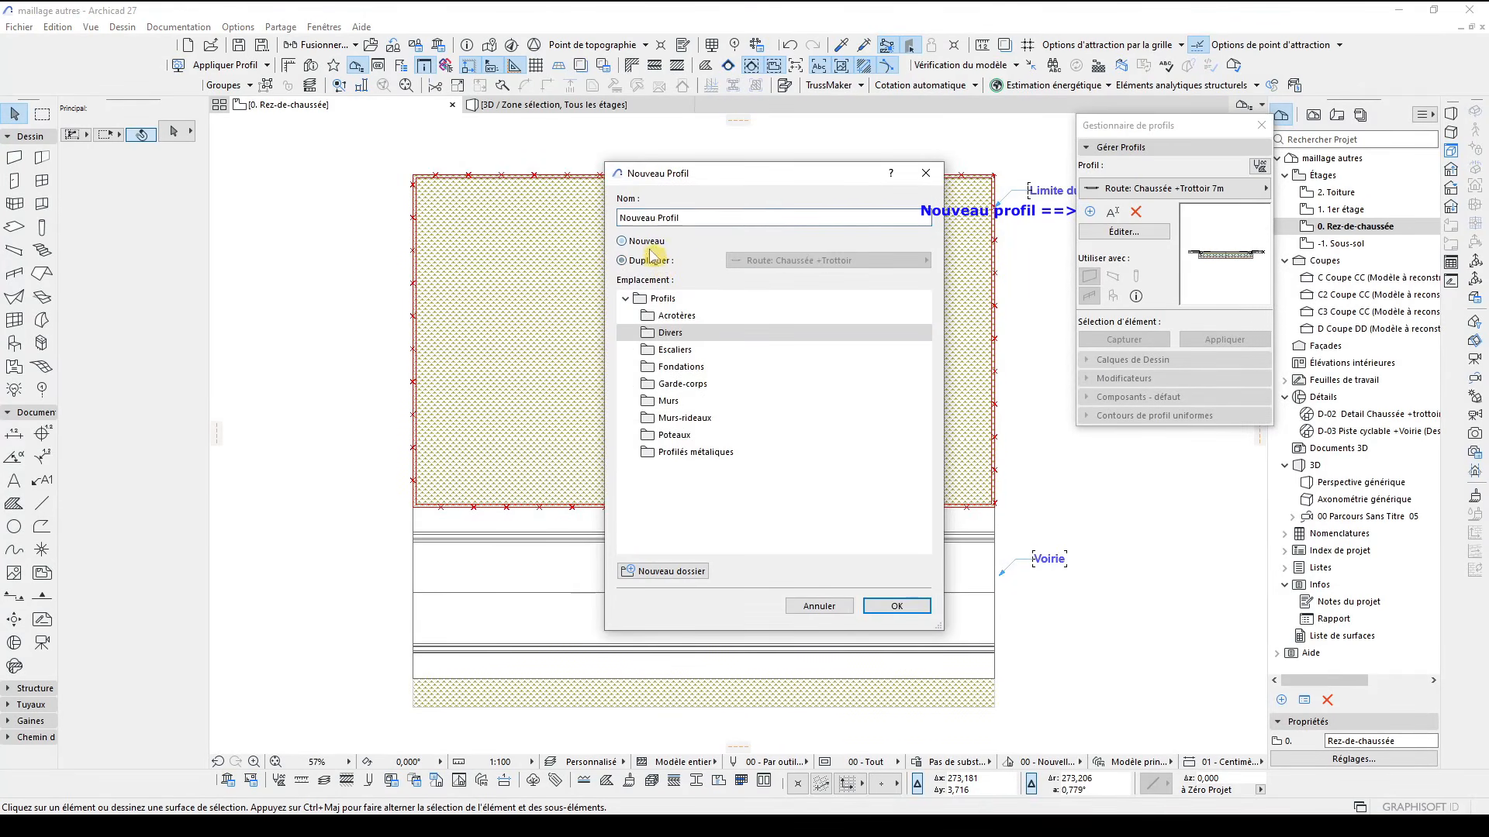
drag(688, 219, 592, 214)
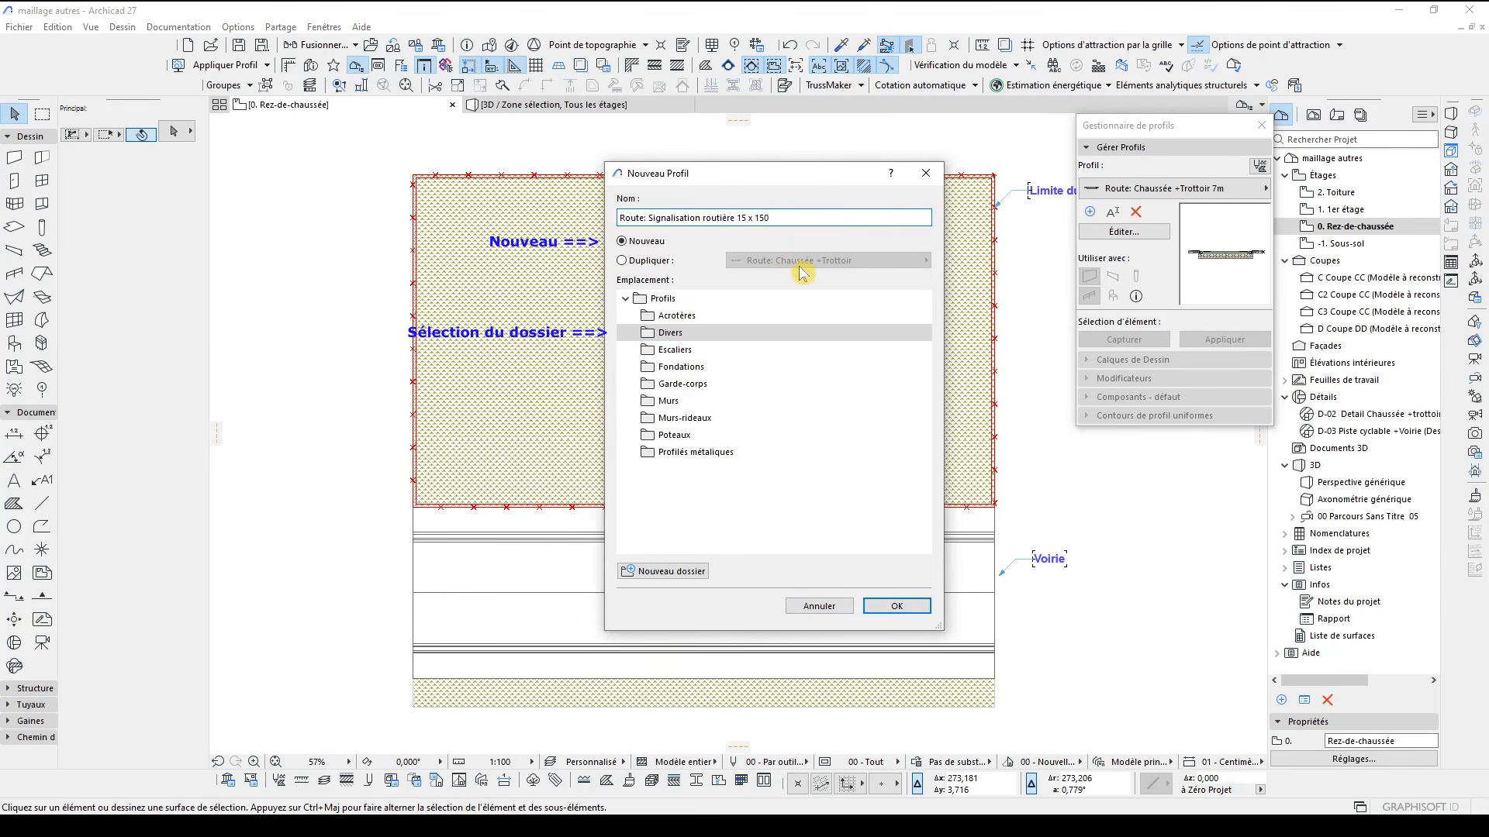
click(665, 333)
click(924, 609)
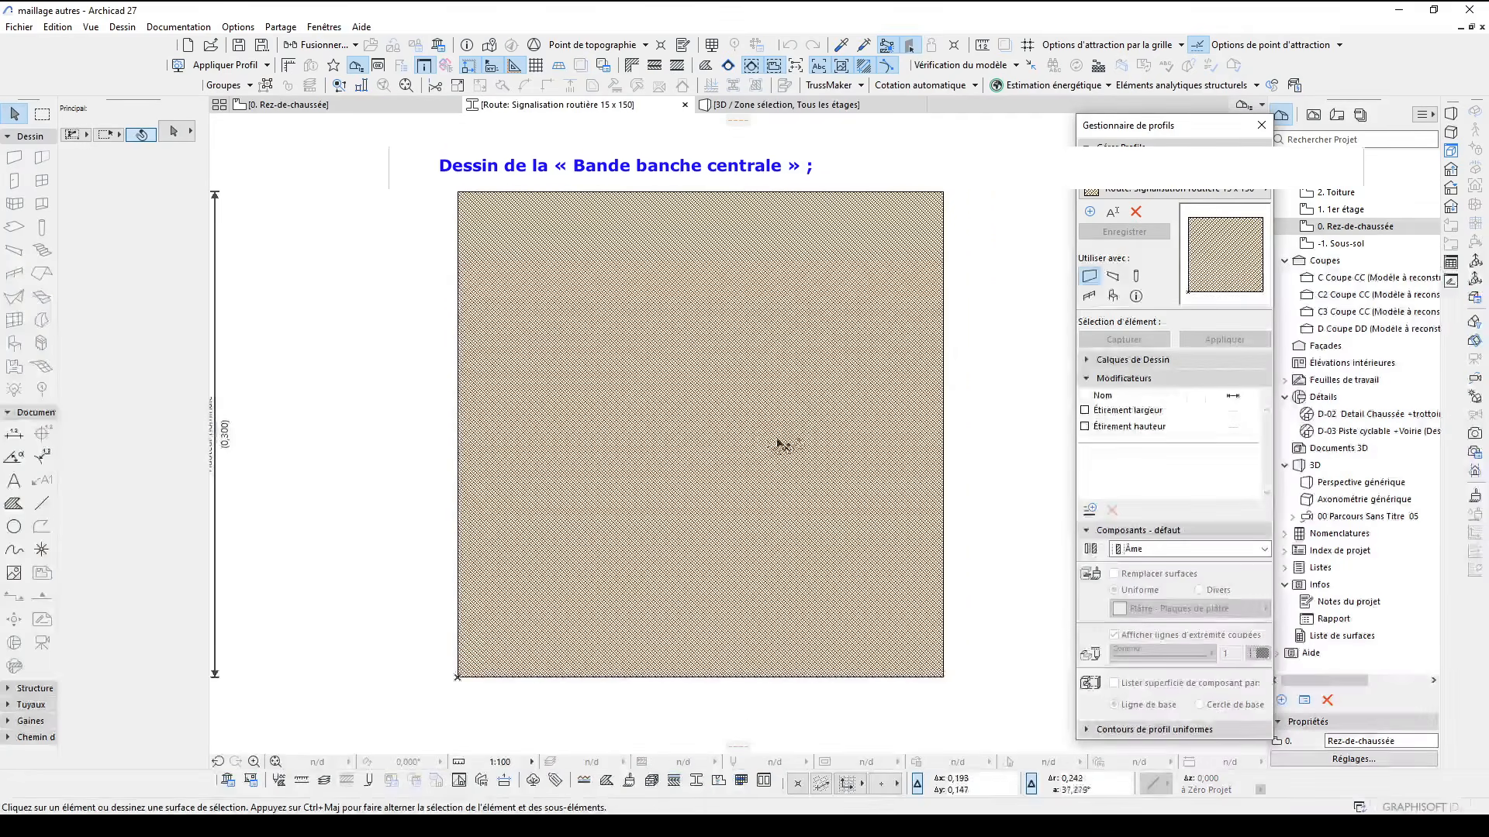
Replace the default square with a rectangular fill 0.150 m wide and 0.002 m high, starting at the profile origin
click(779, 443)
key(Delete)
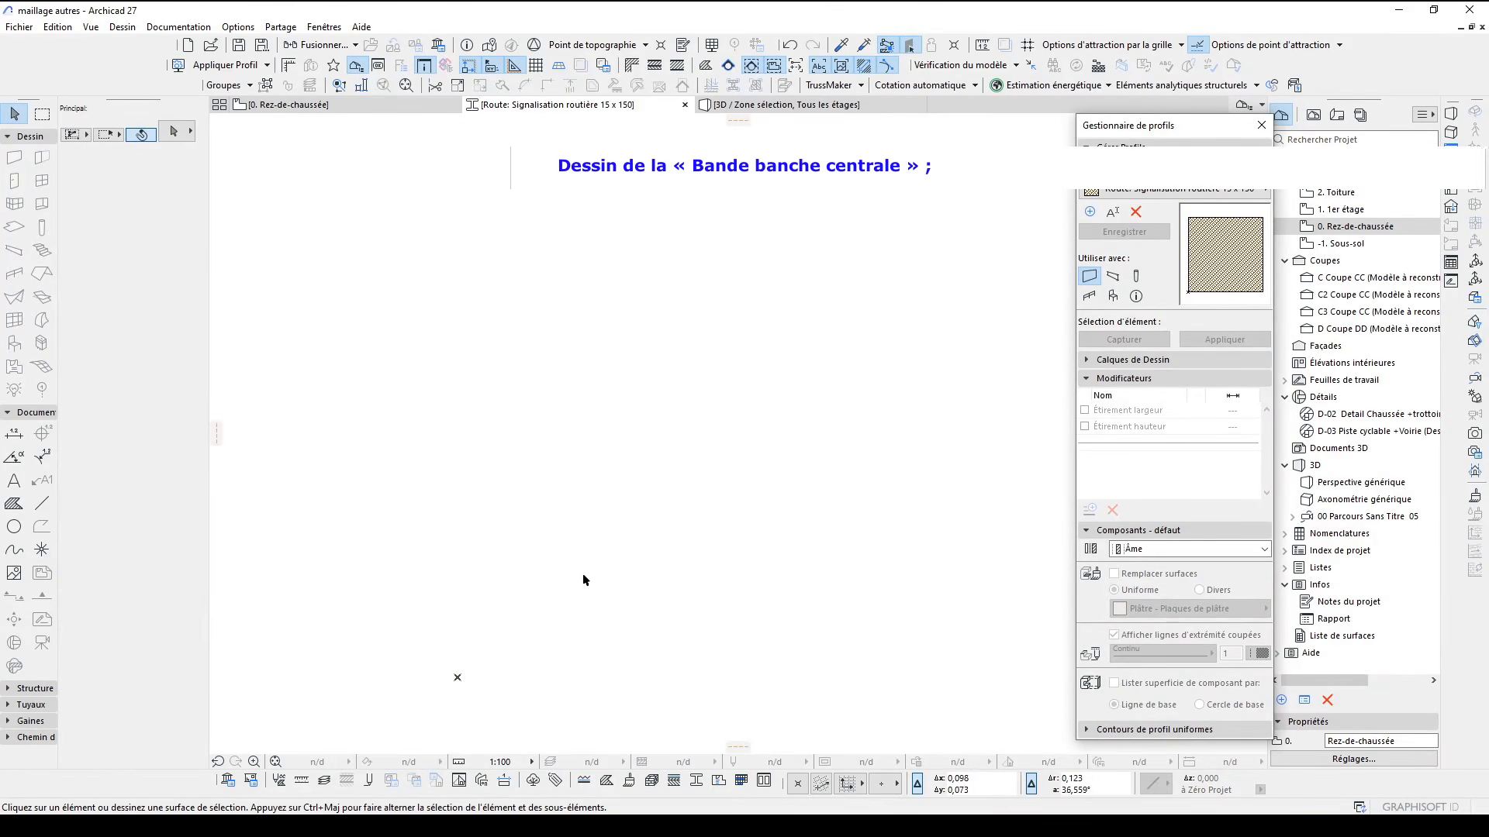
click(23, 500)
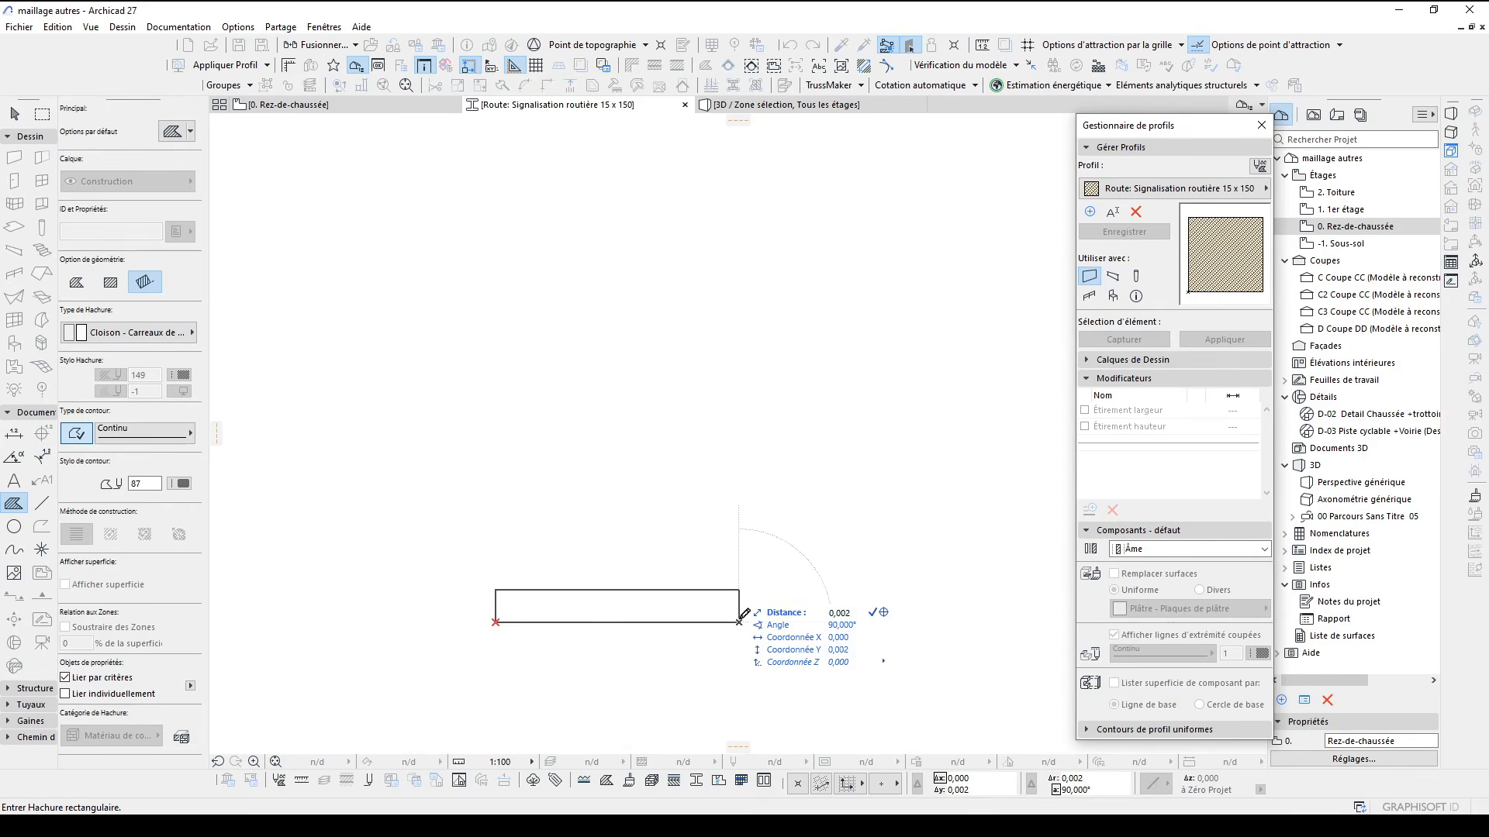
key(Return)
key(Escape)
Move the nominal width dimension down close to the thin rectangle
scroll(602, 634, up, 3)
middle_drag(606, 634, 698, 574)
scroll(712, 576, down, 4)
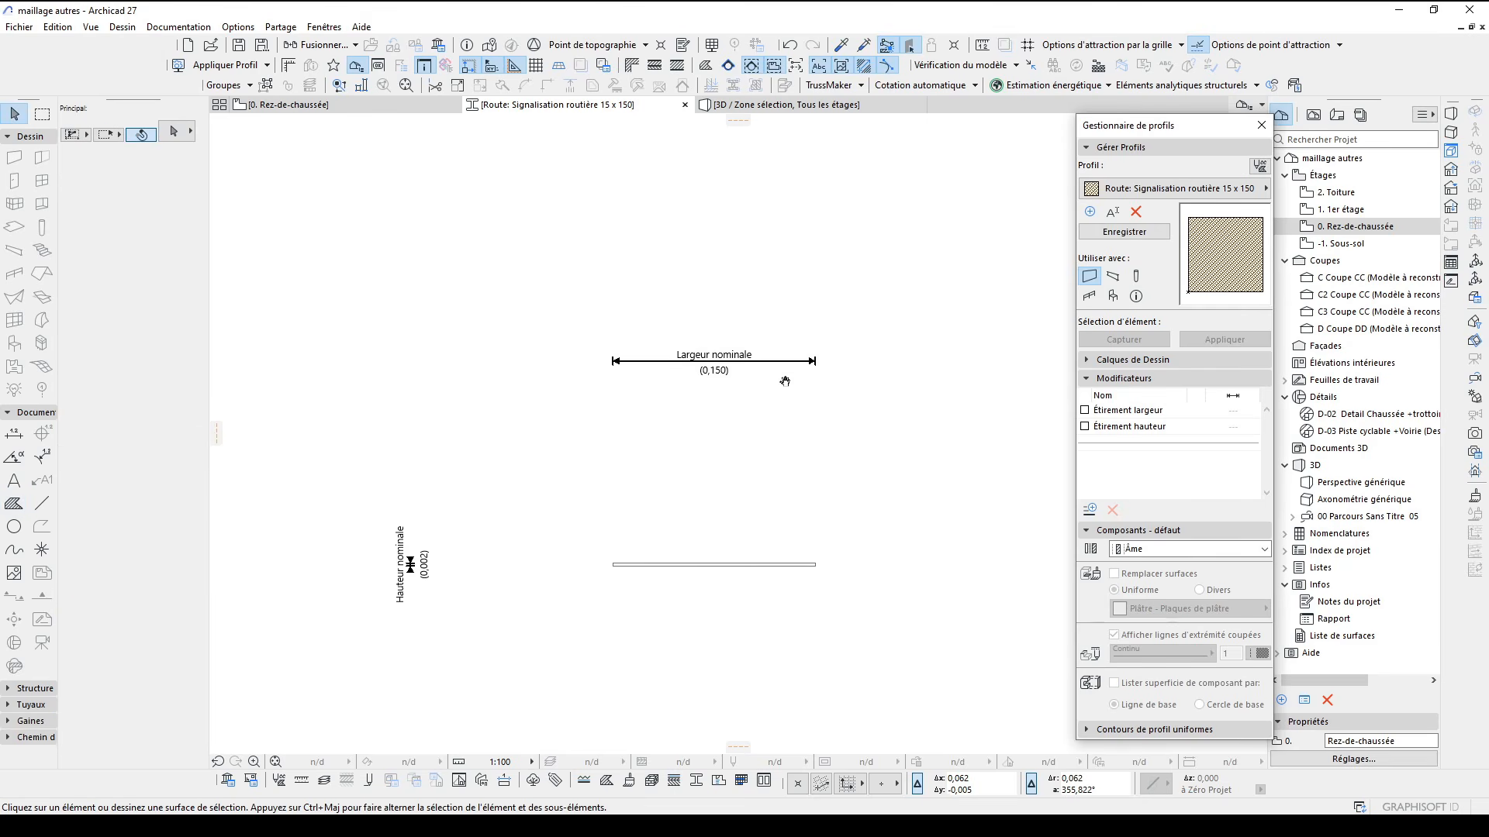
click(785, 362)
click(772, 532)
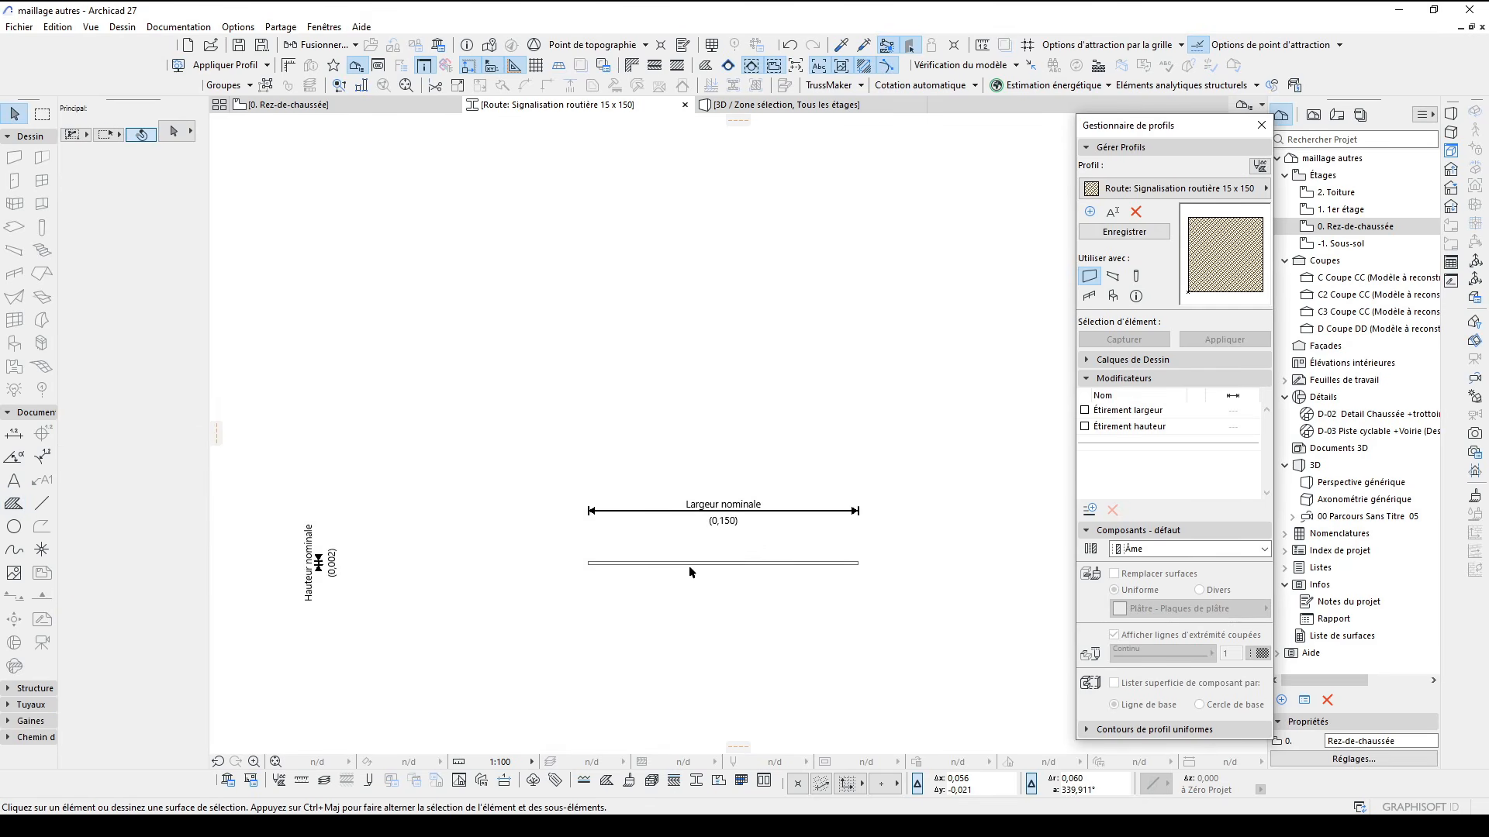
Move the thin rectangle so that the midpoint of its lower edge lies on the profile origin
scroll(691, 572, up, 5)
scroll(764, 572, down, 3)
middle_drag(768, 569, 735, 548)
click(781, 526)
middle_drag(870, 568, 845, 543)
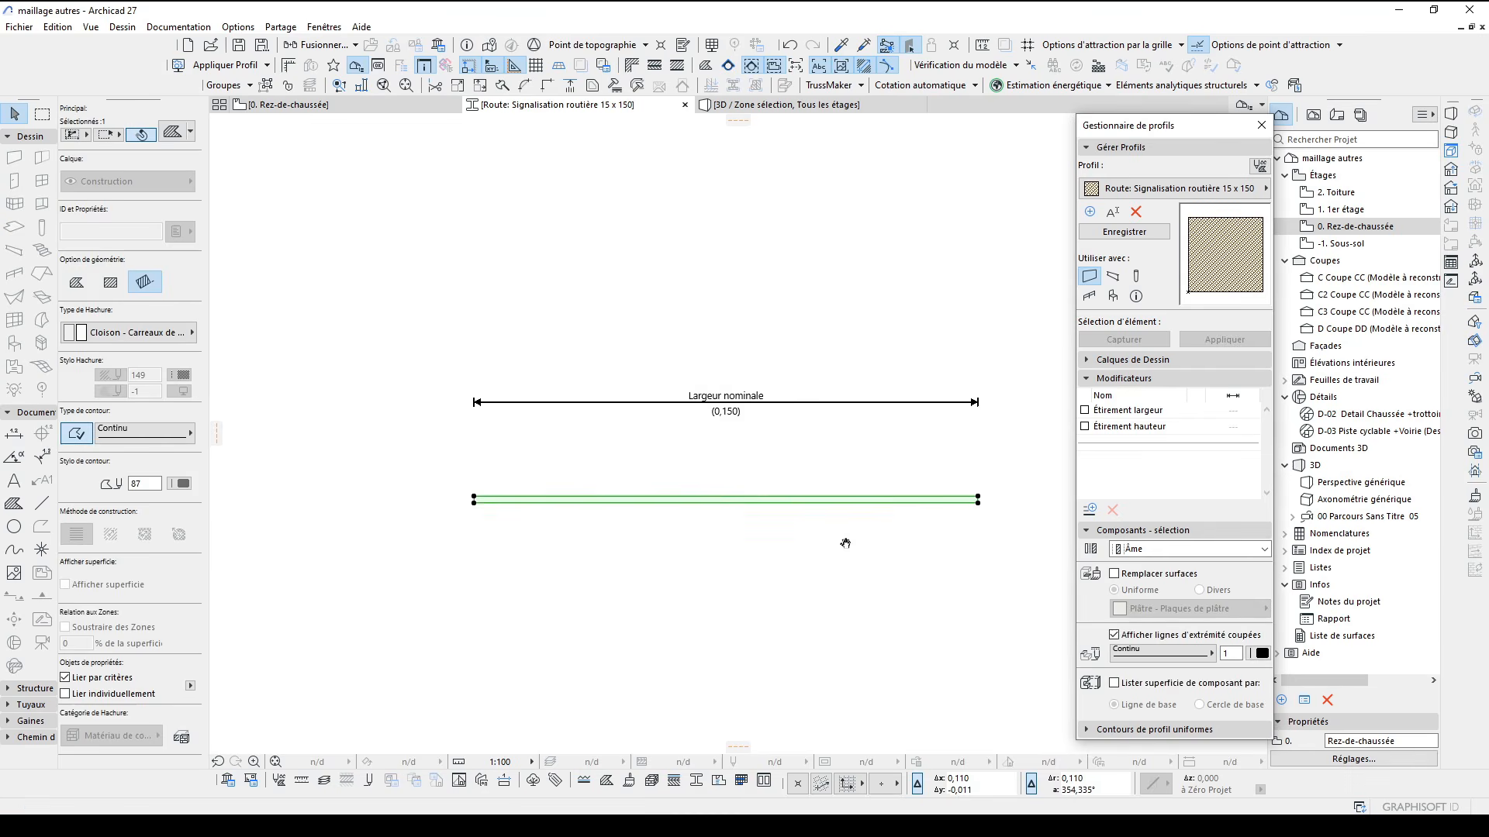
key(ctrl+d)
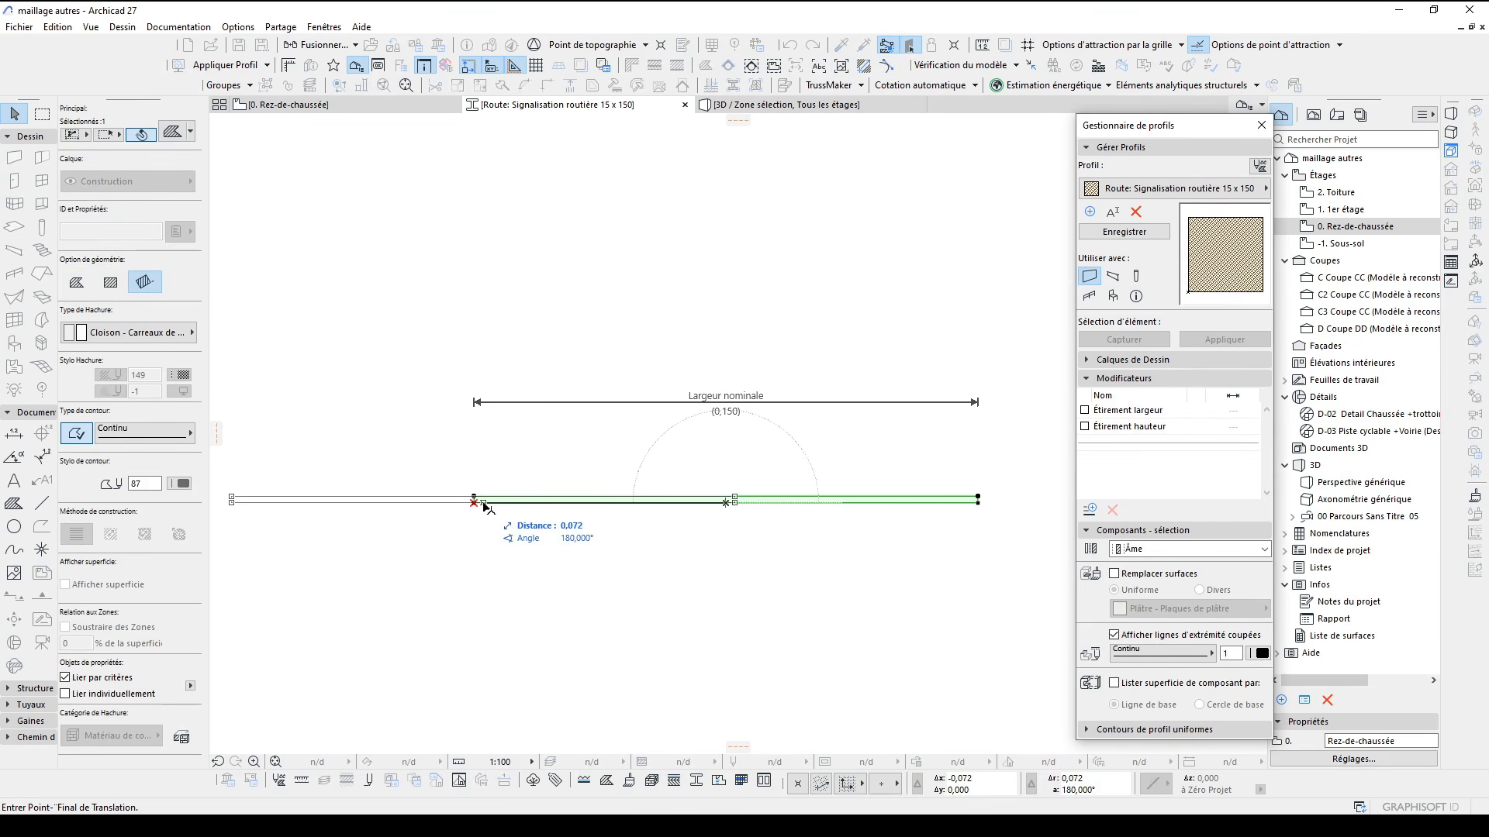
click(473, 503)
mouse_move(510, 557)
middle_down()
mouse_move(741, 558)
mouse_move(743, 521)
middle_up()
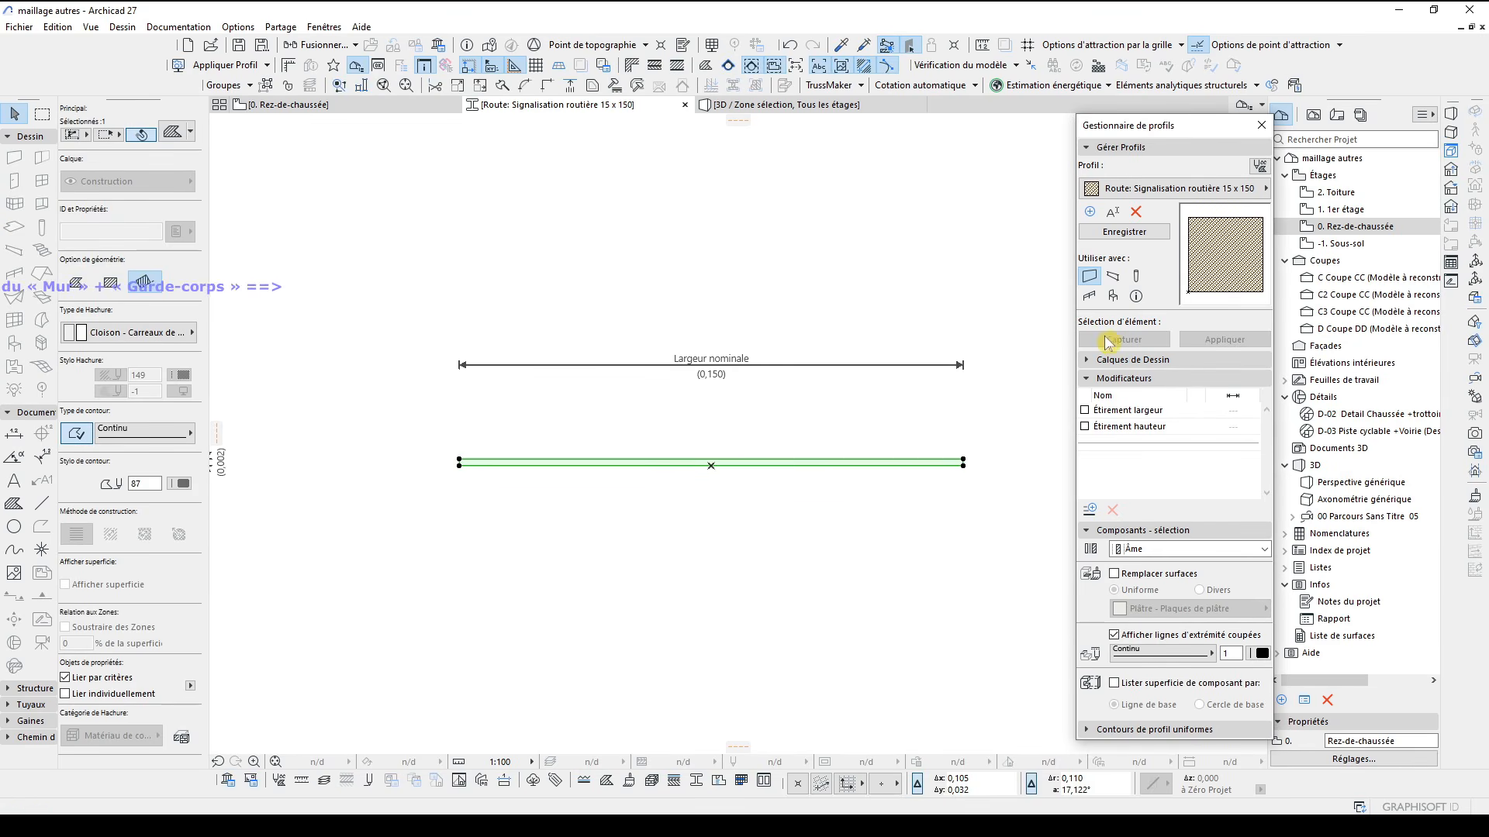
Set the thin rectangle's component type to Finition and override its surface with a uniform white surface found by searching Blan
click(1174, 548)
click(1167, 571)
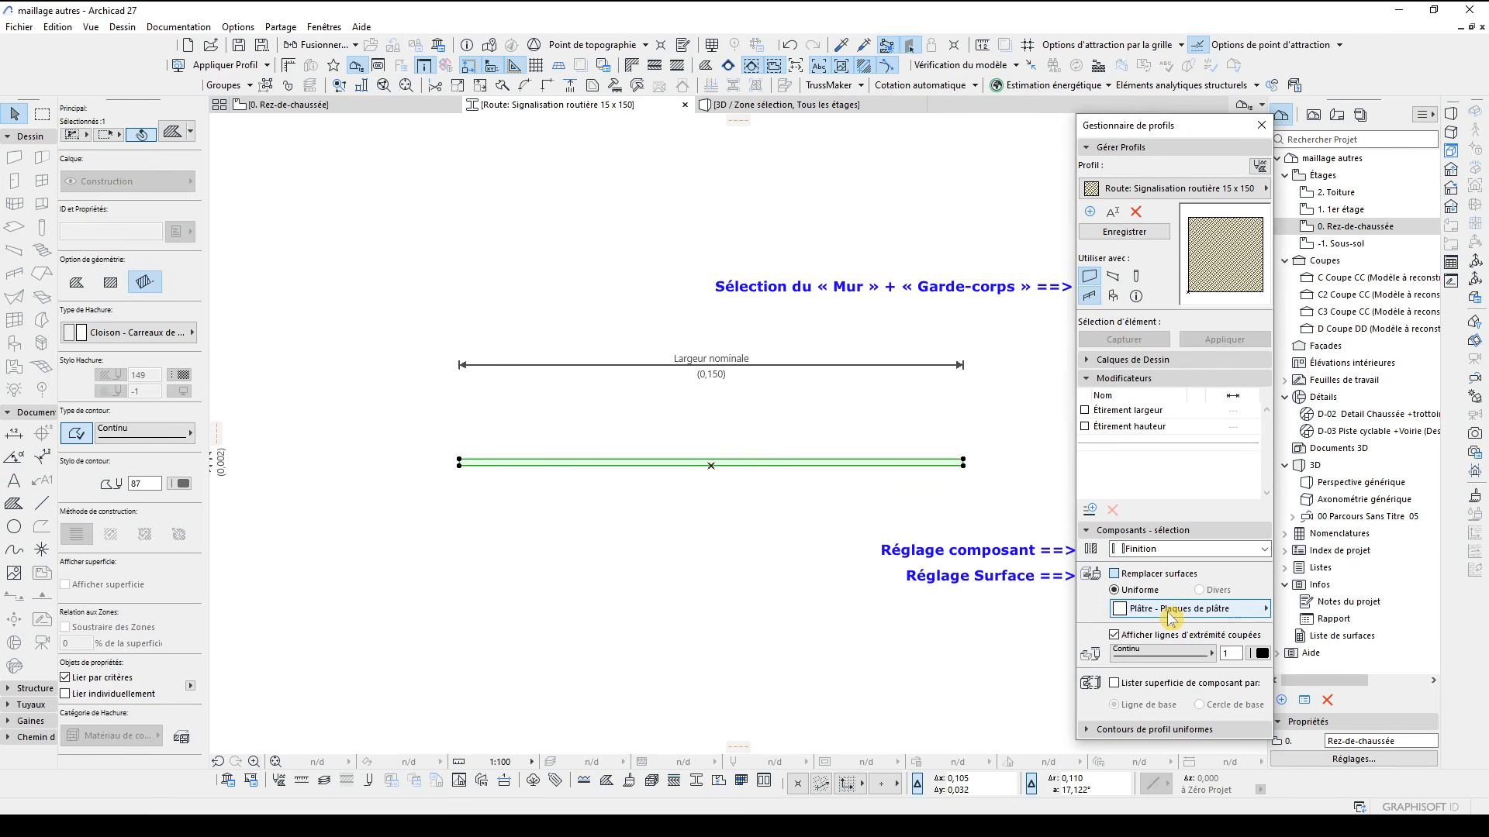
click(1170, 611)
text(Bl)
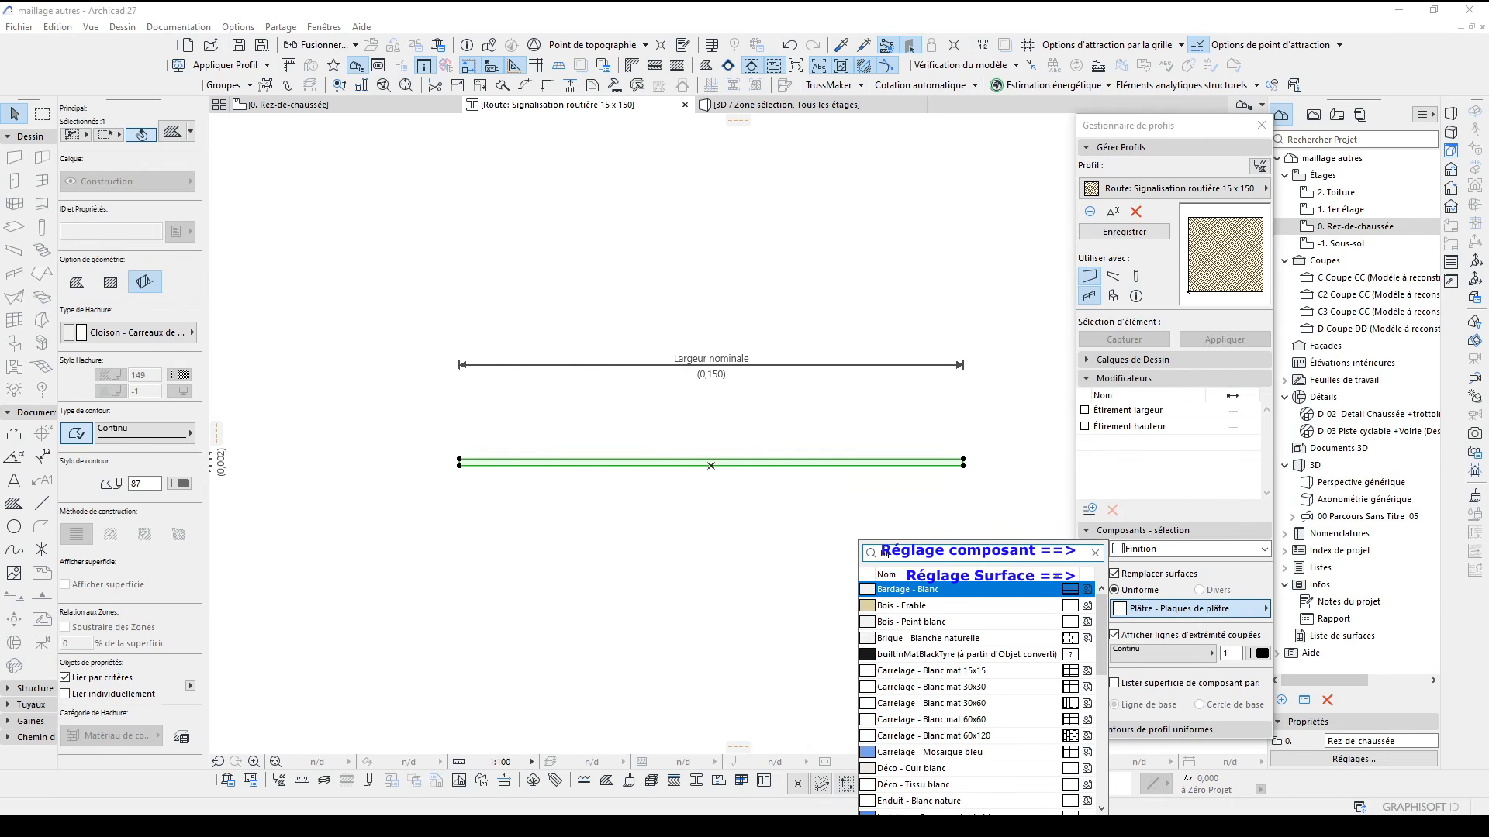
text(an)
click(983, 751)
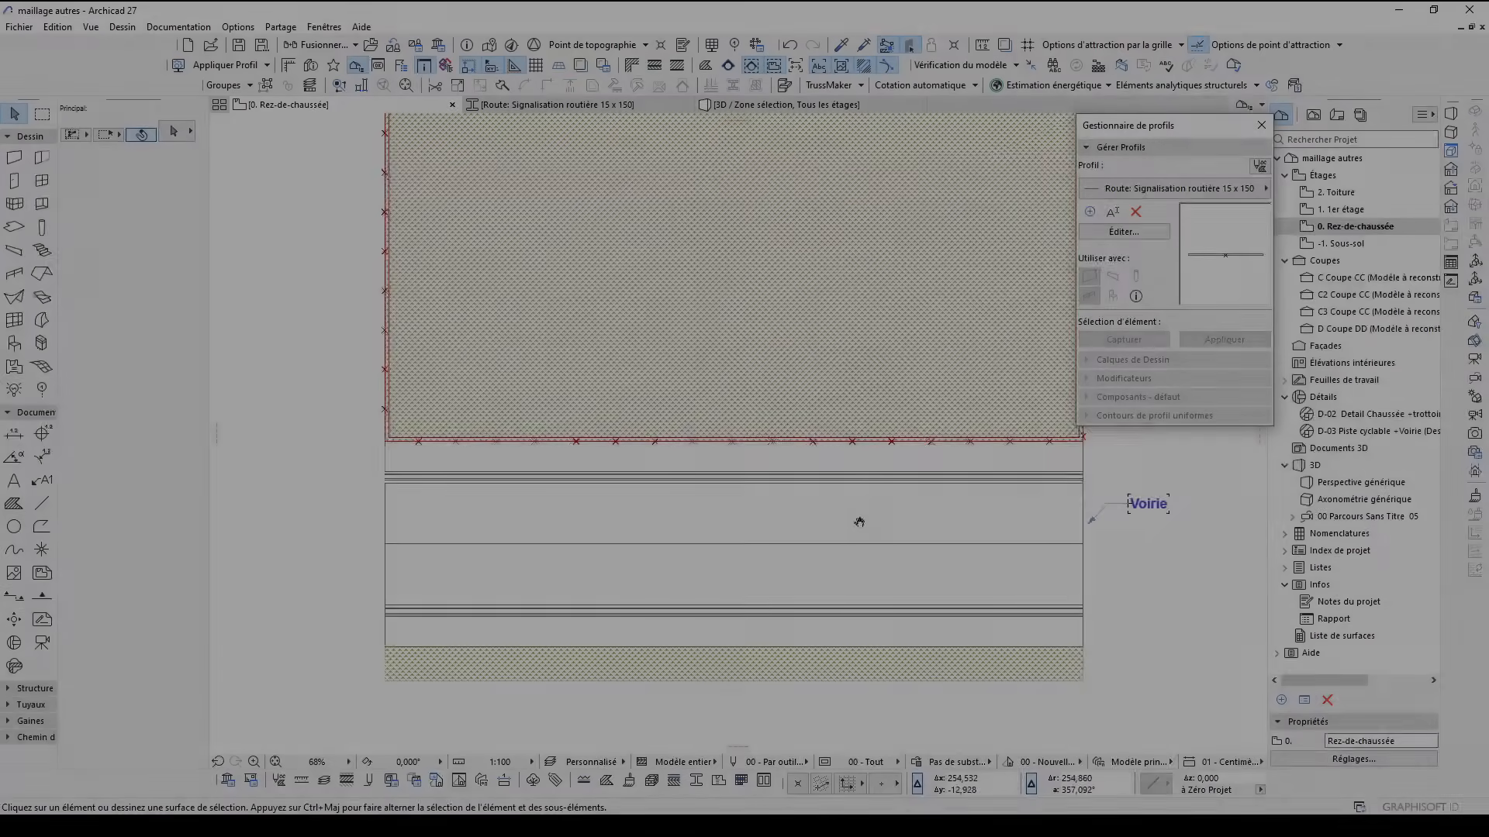
Set the default wall to use the complex profile Route: Signalisation routière 15 x 150 cm
middle_drag(859, 522, 856, 522)
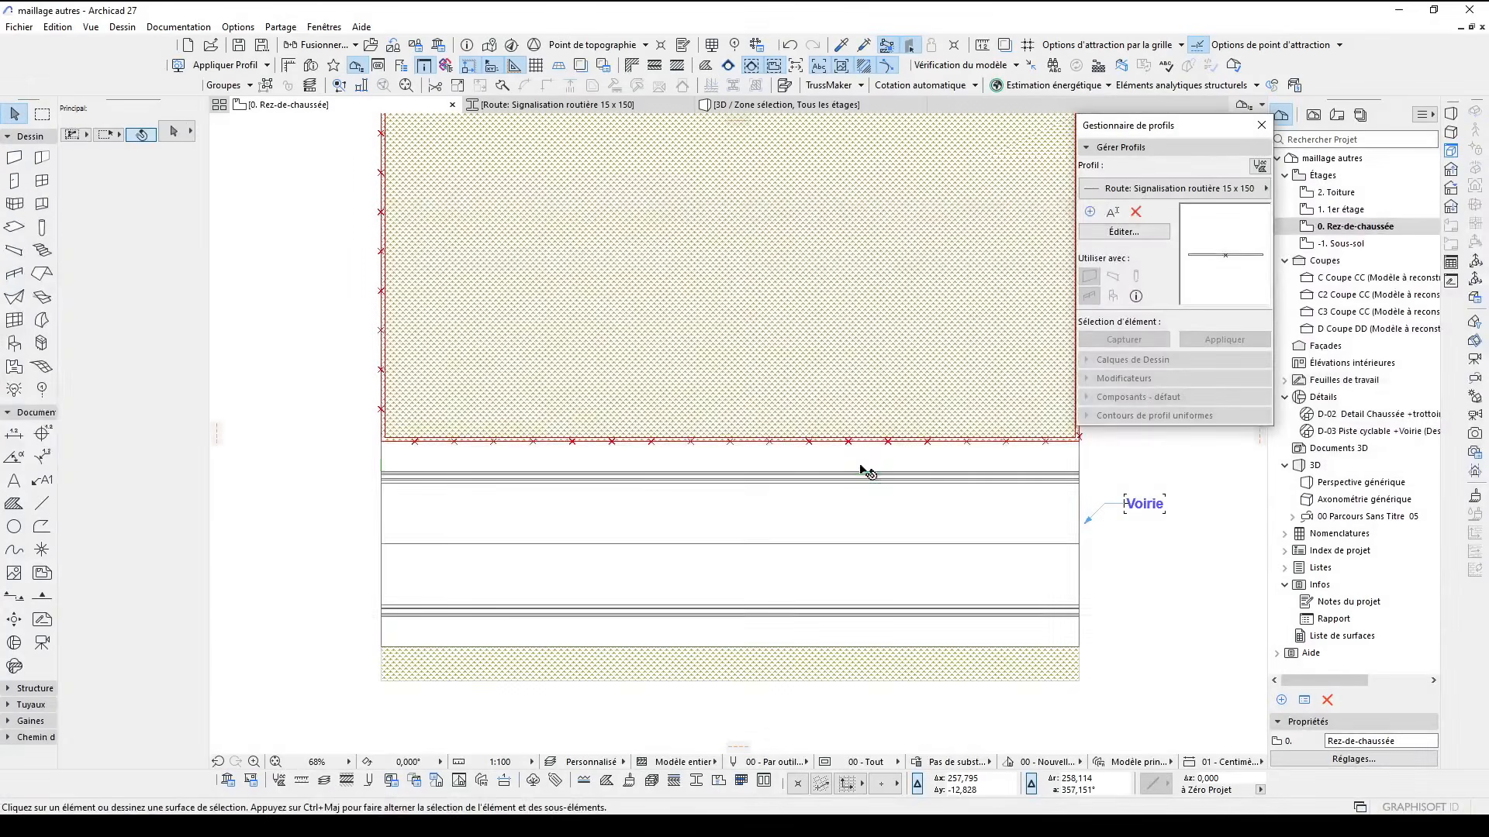
click(695, 447)
key(Escape)
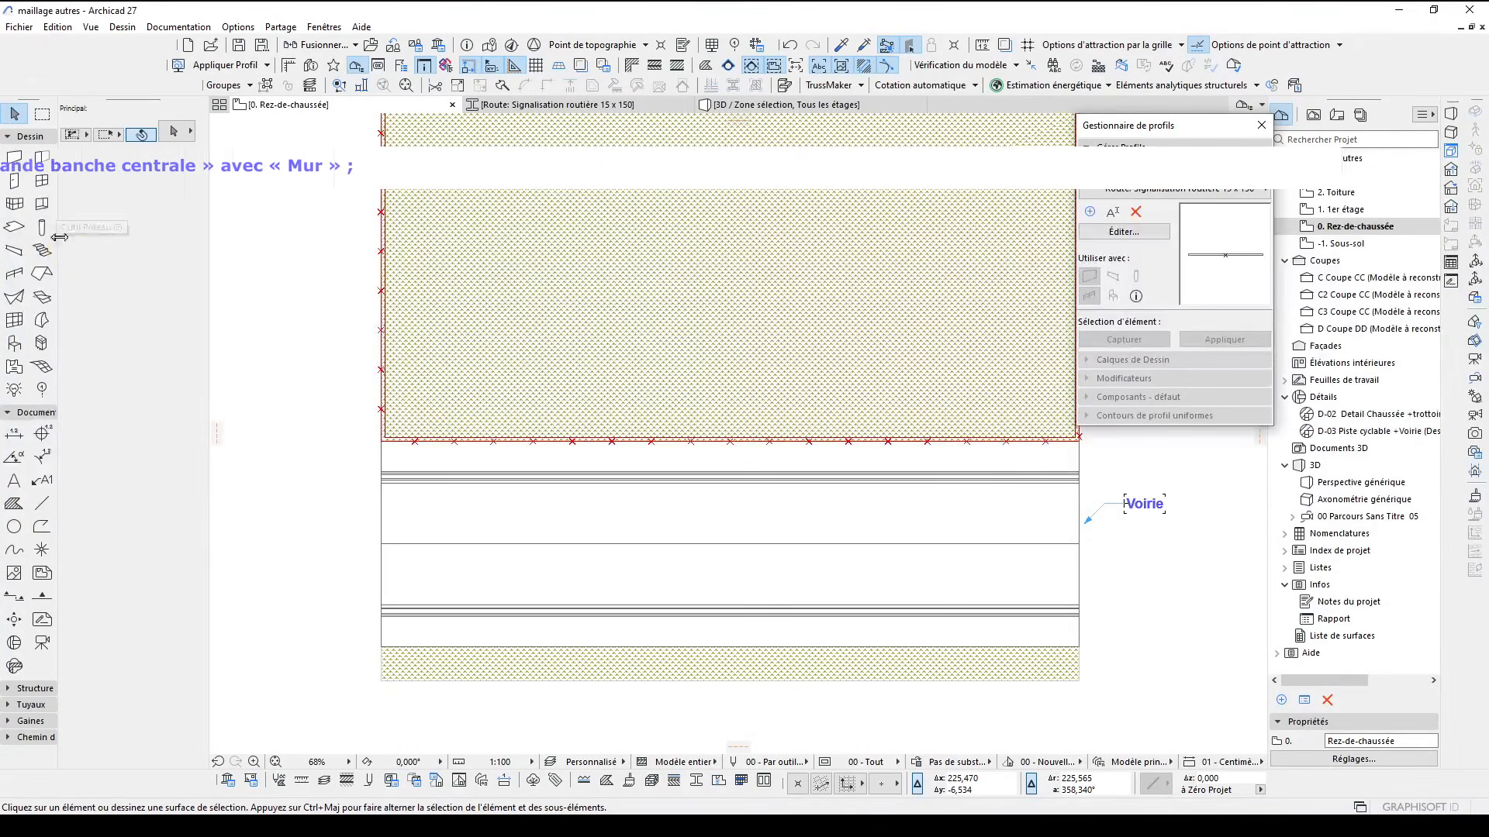
click(14, 157)
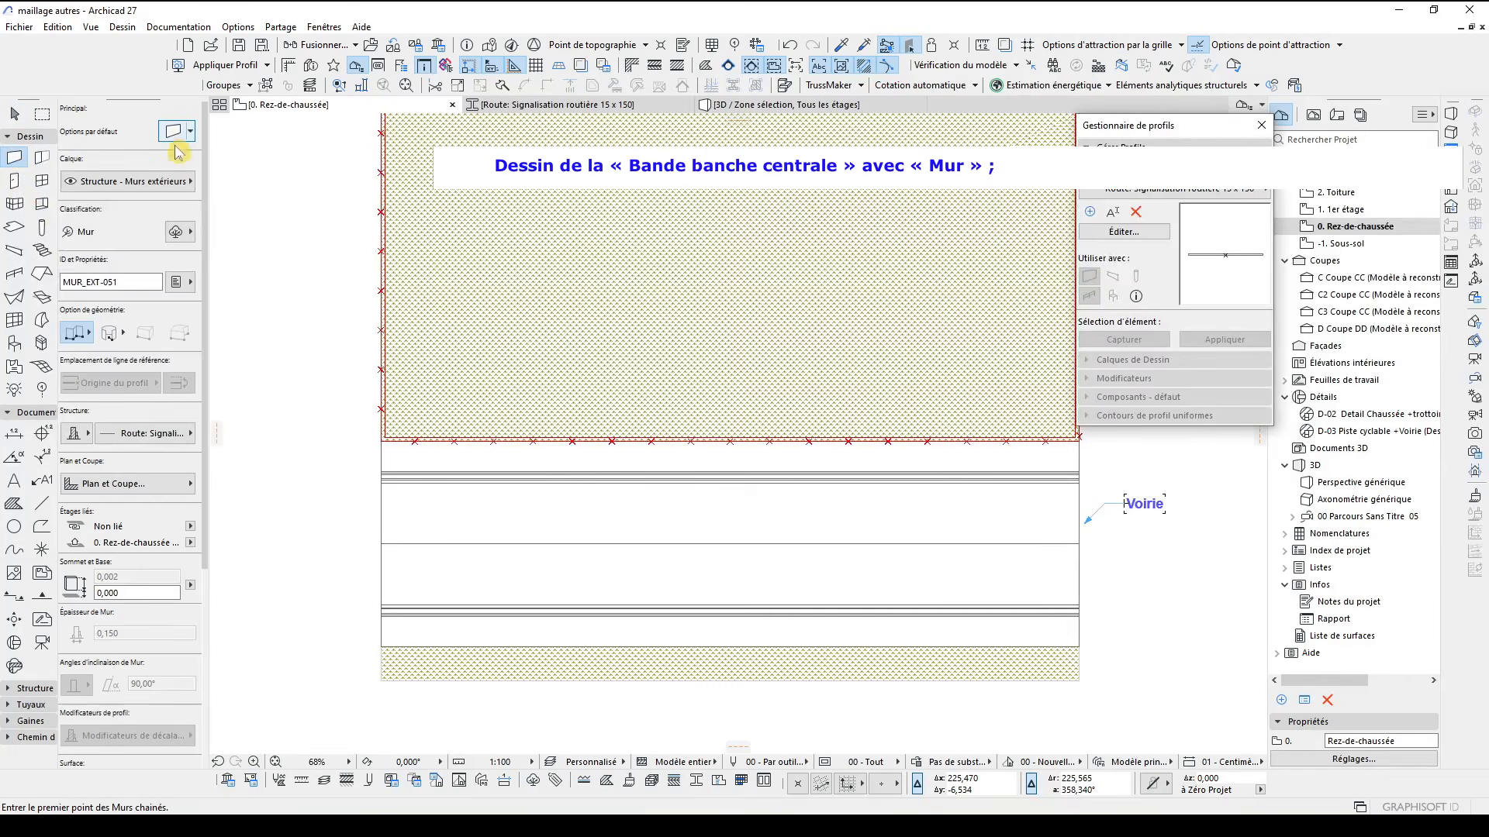
click(173, 132)
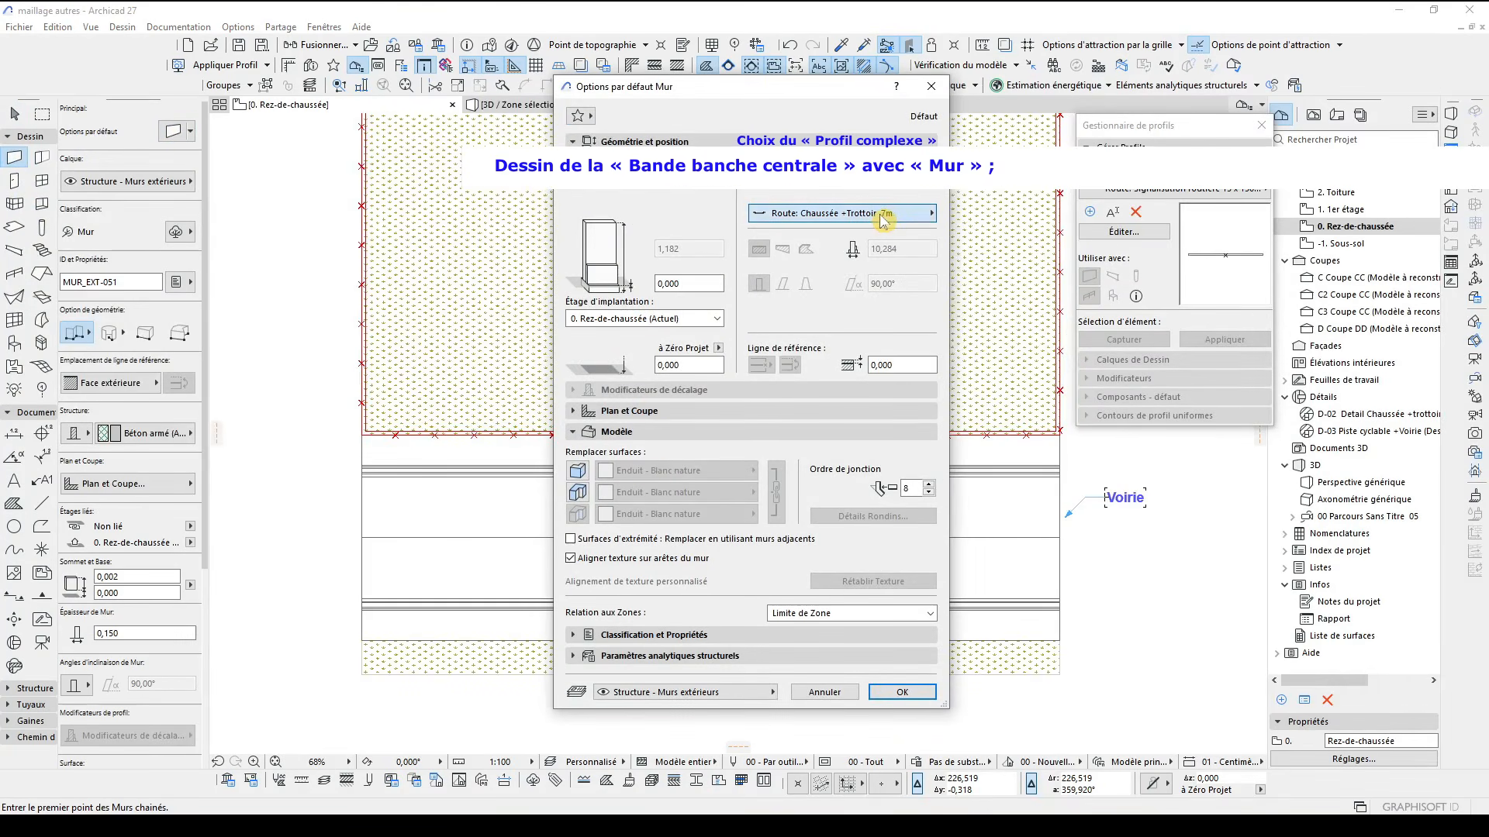
click(882, 221)
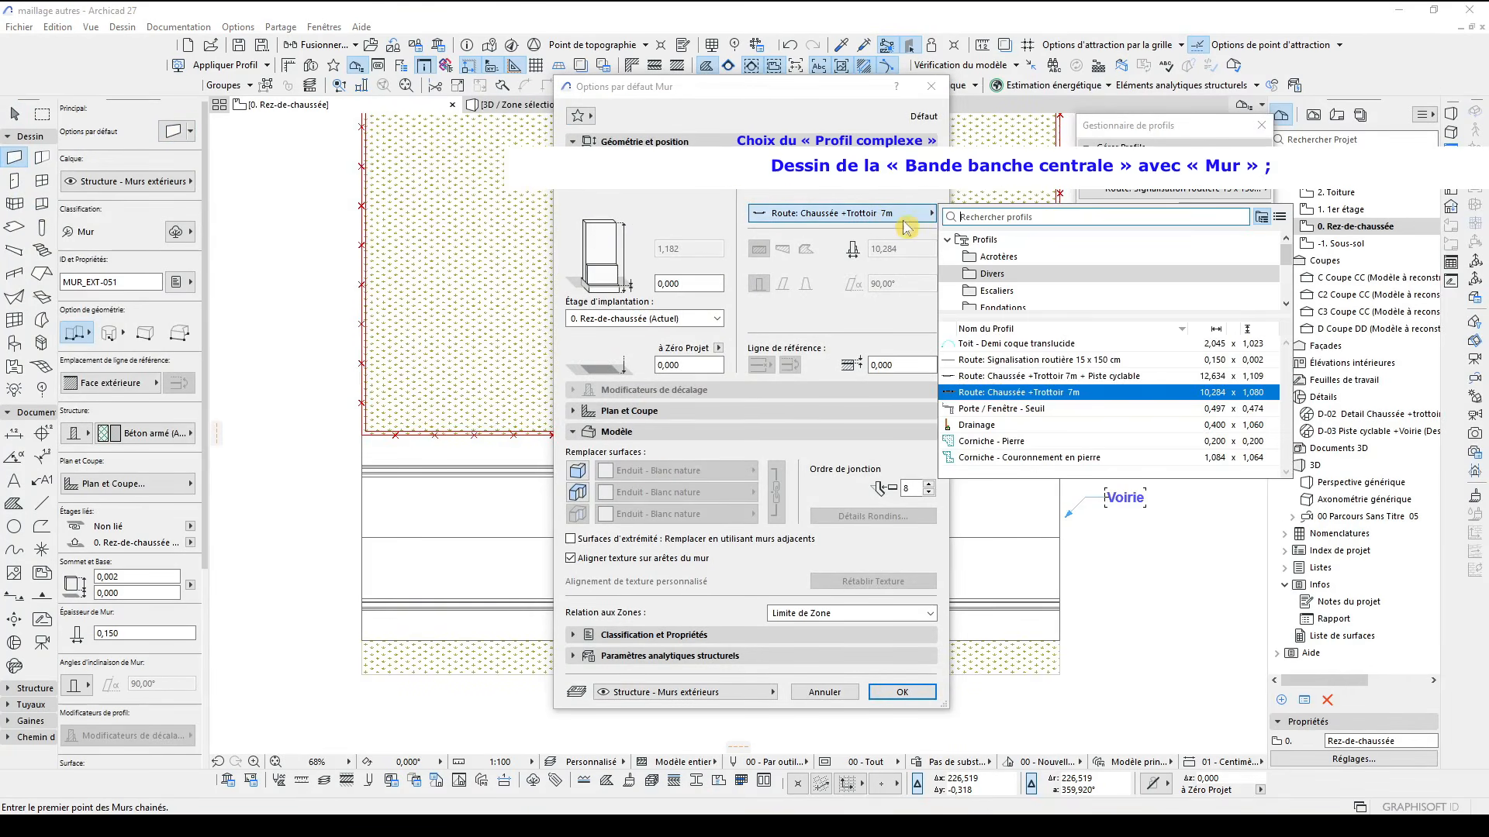
click(1123, 361)
click(902, 691)
Draw a 1.5 m long wall as a road marking along the road's centreline, starting at the road's end edge
scroll(333, 529, up, 5)
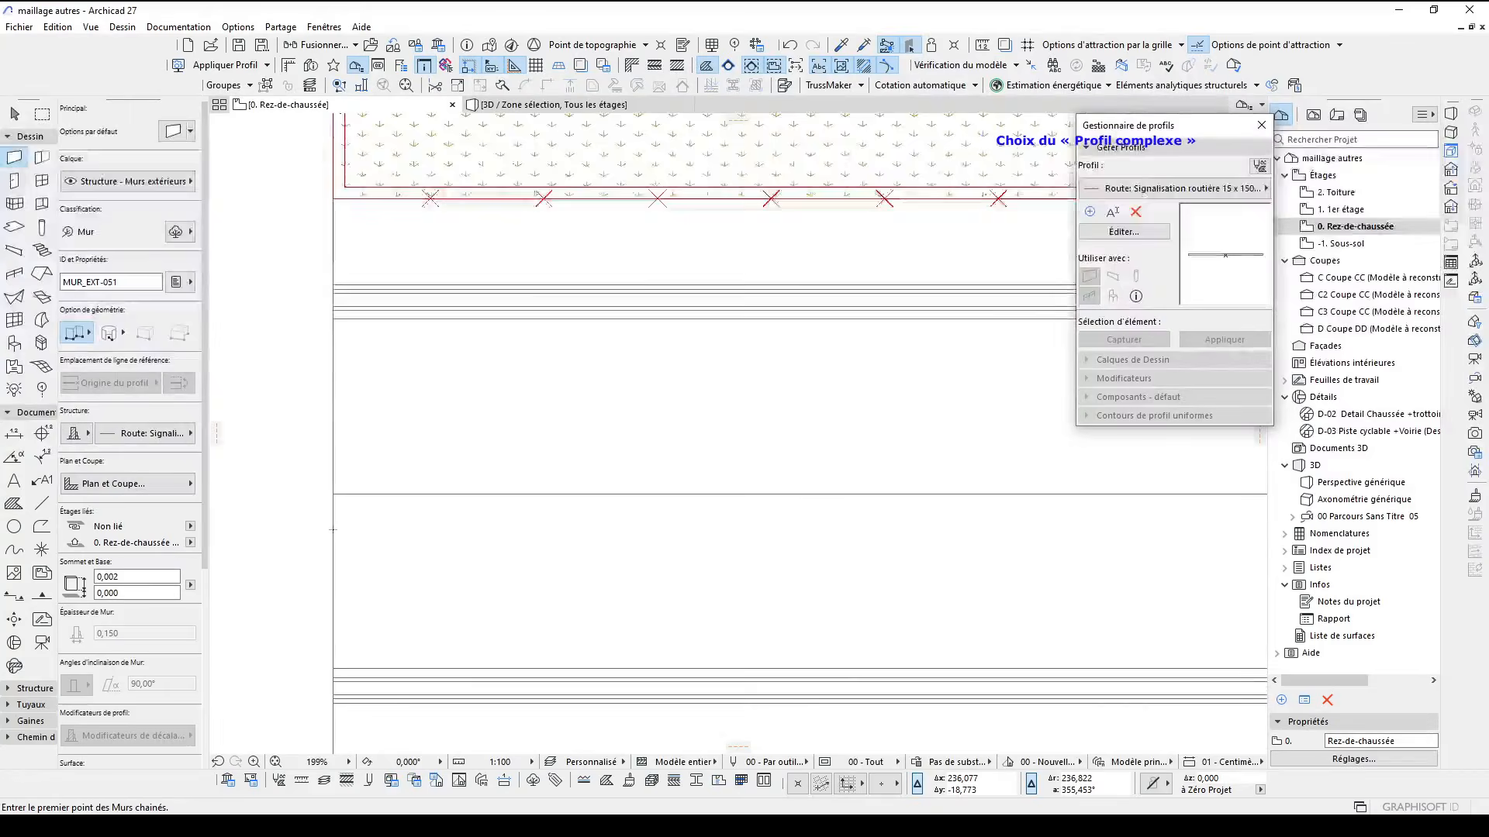
scroll(332, 530, up, 2)
click(332, 475)
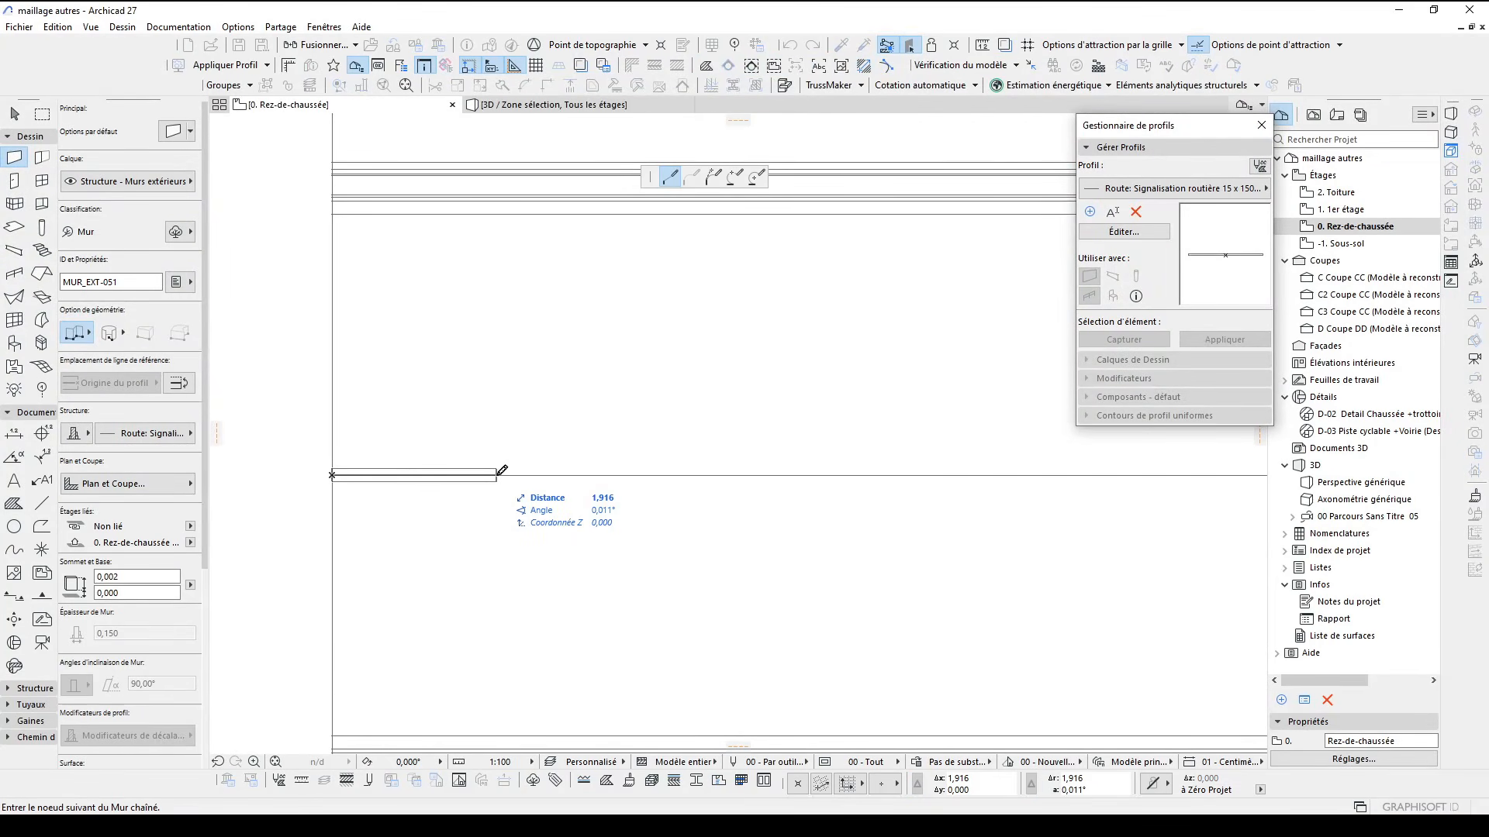
double_click(463, 471)
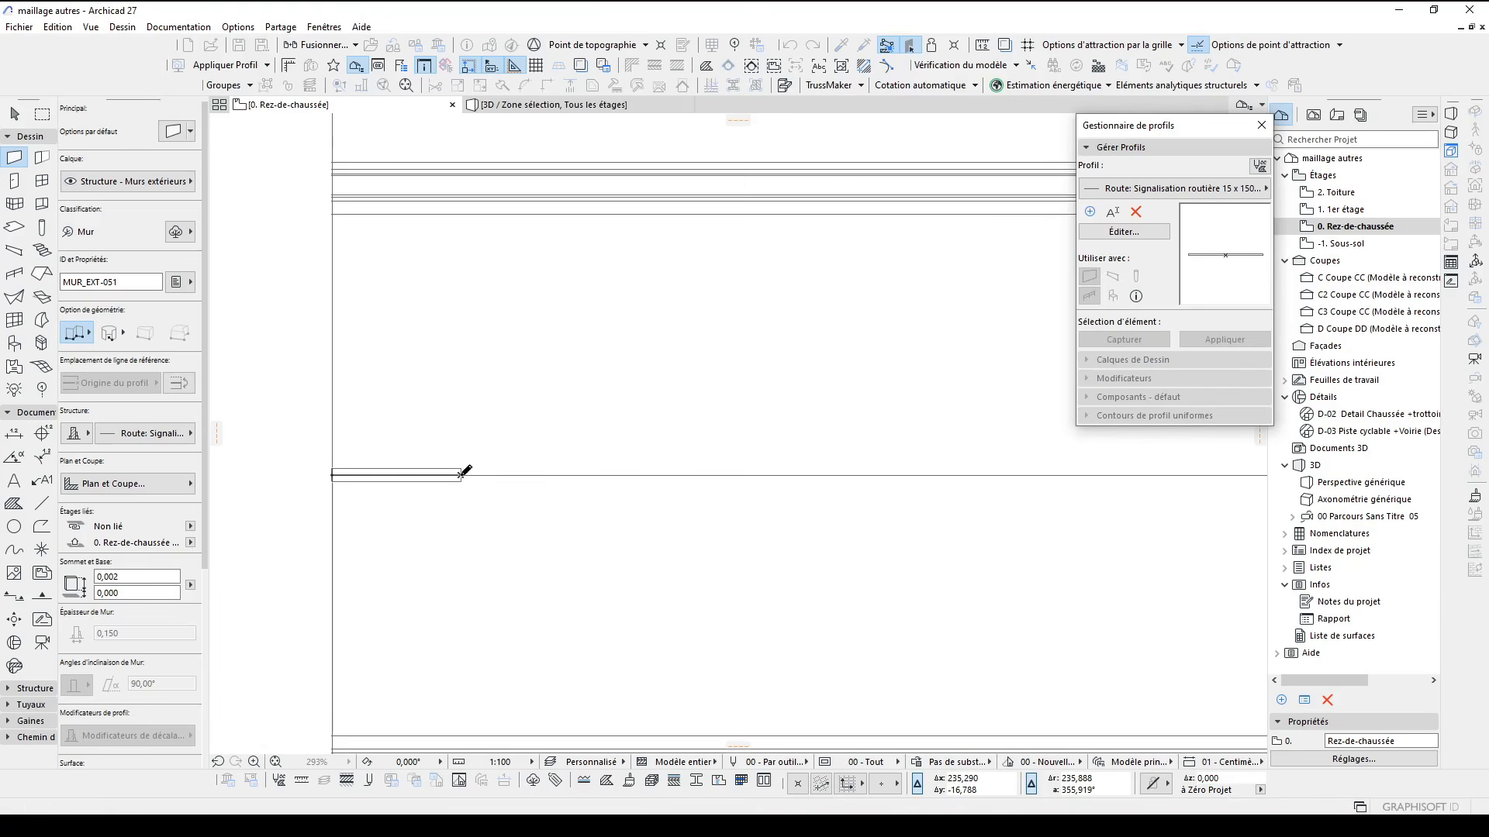
key(Escape)
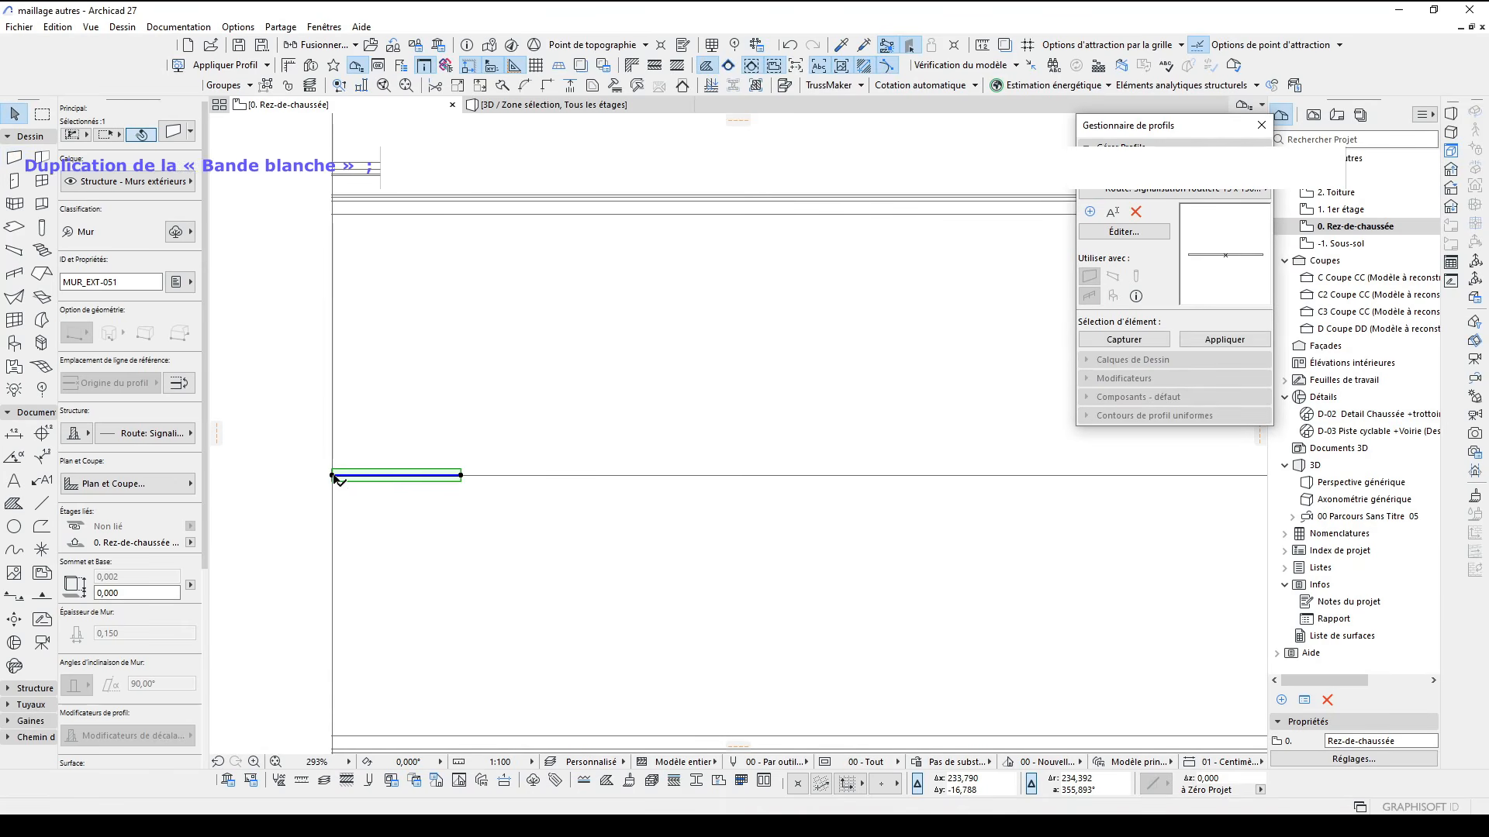
Duplicate the centre marking by increments with 11 copies spaced 3 m apart along the road's centreline
click(333, 475)
scroll(655, 208, down, 2)
click(756, 200)
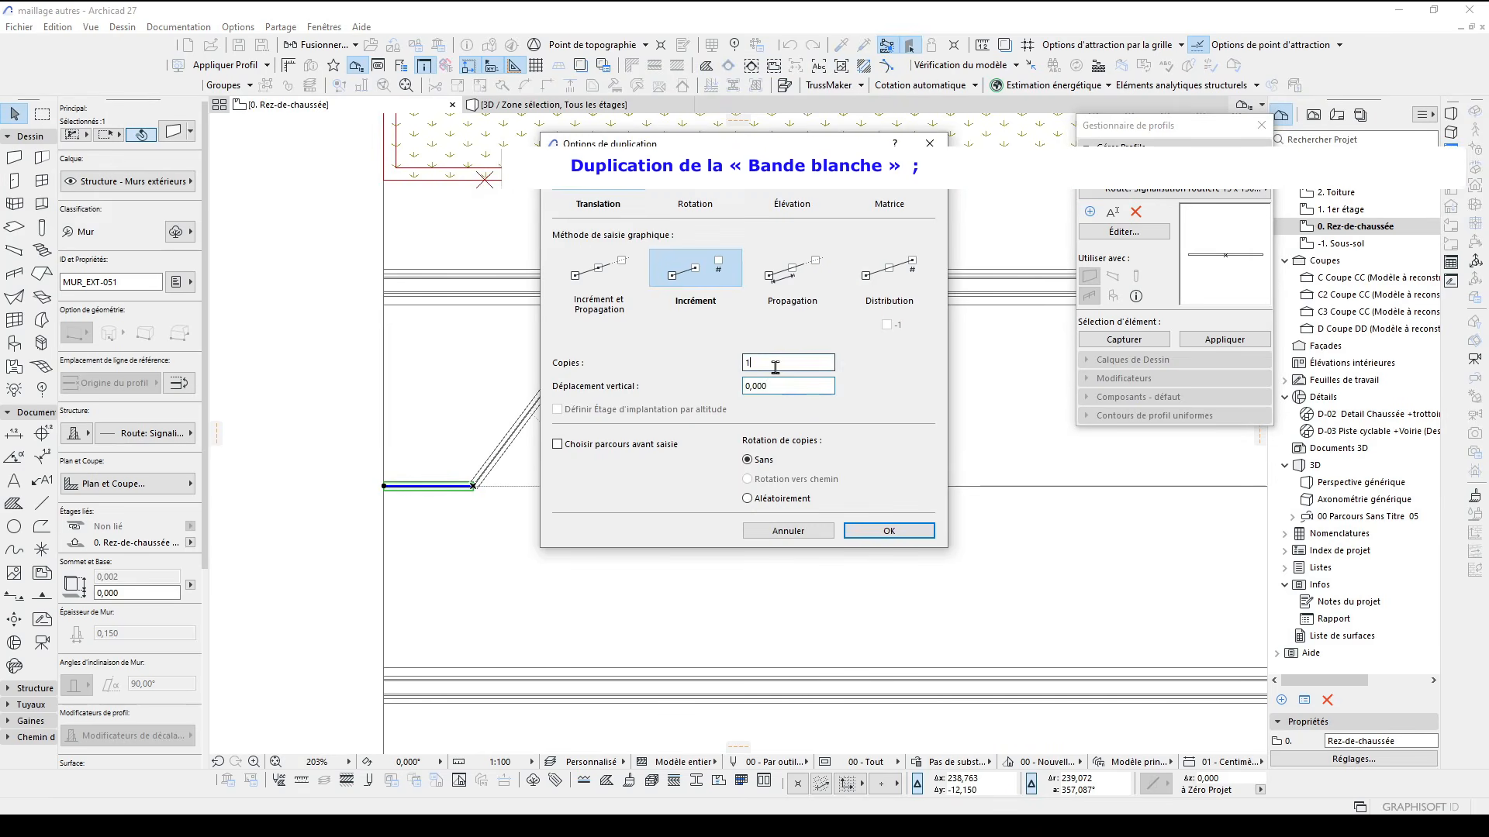
click(894, 530)
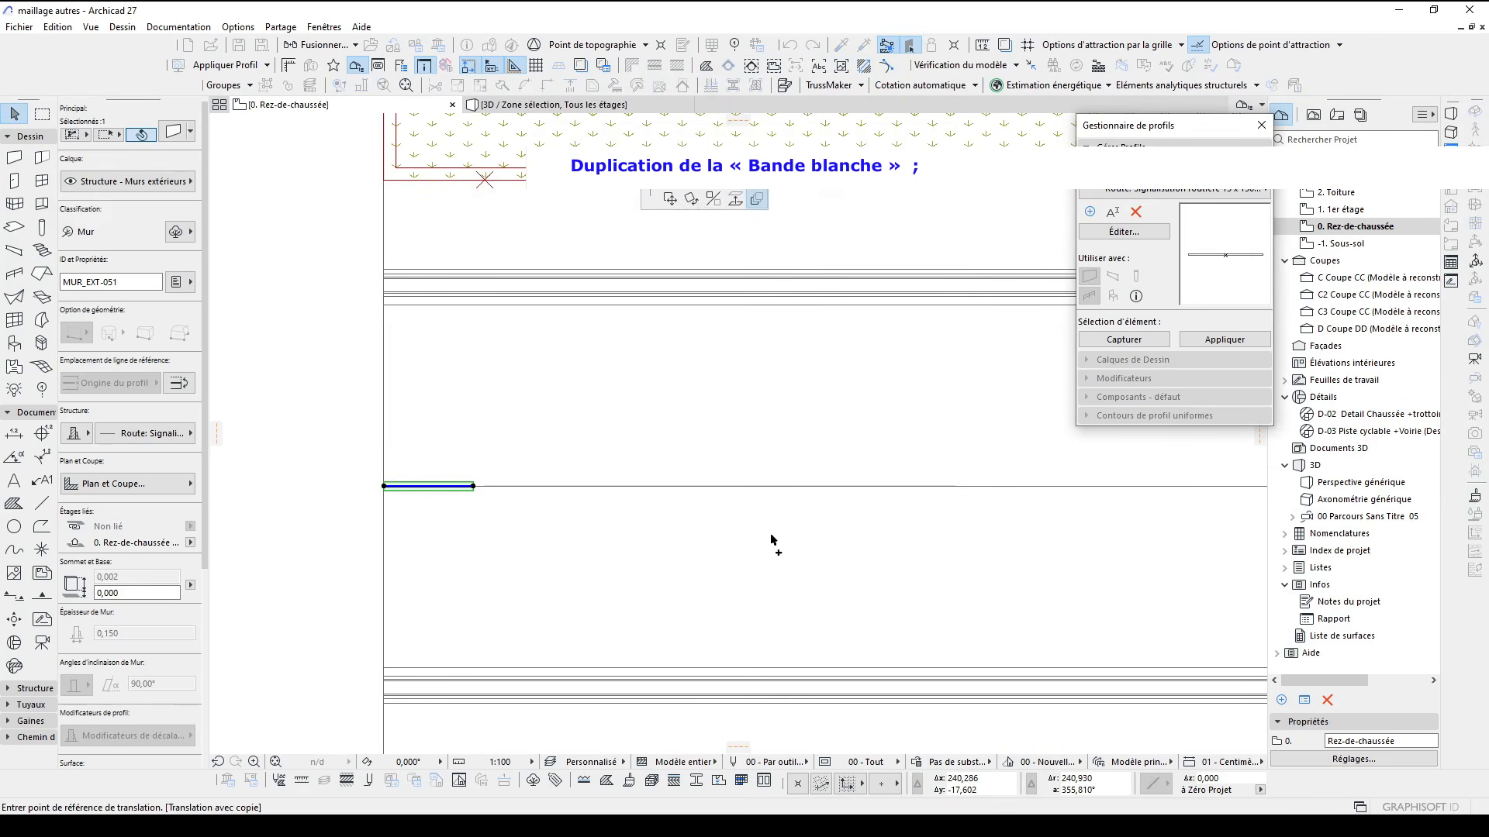
click(385, 486)
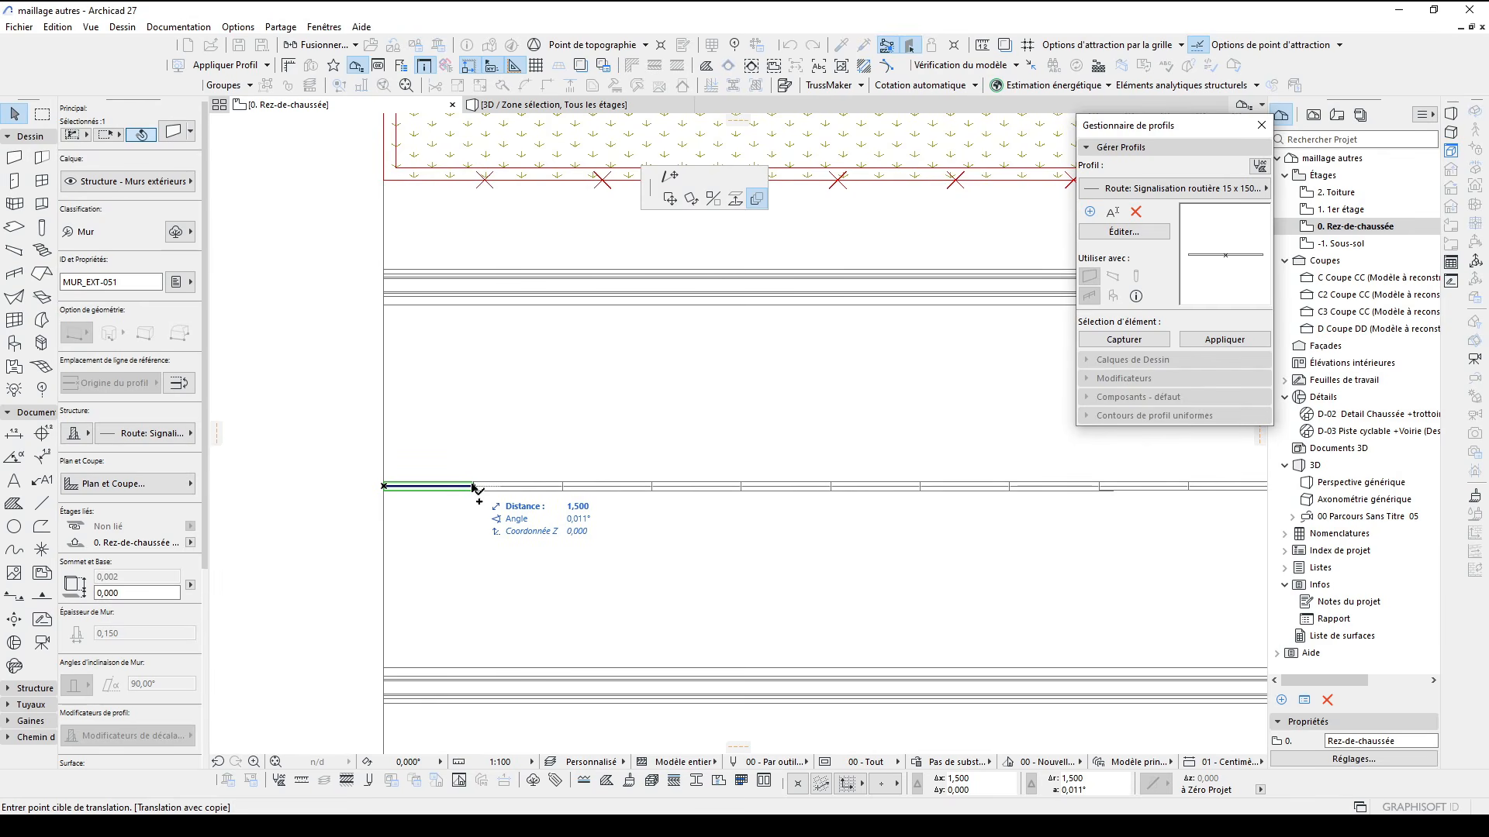
click(562, 488)
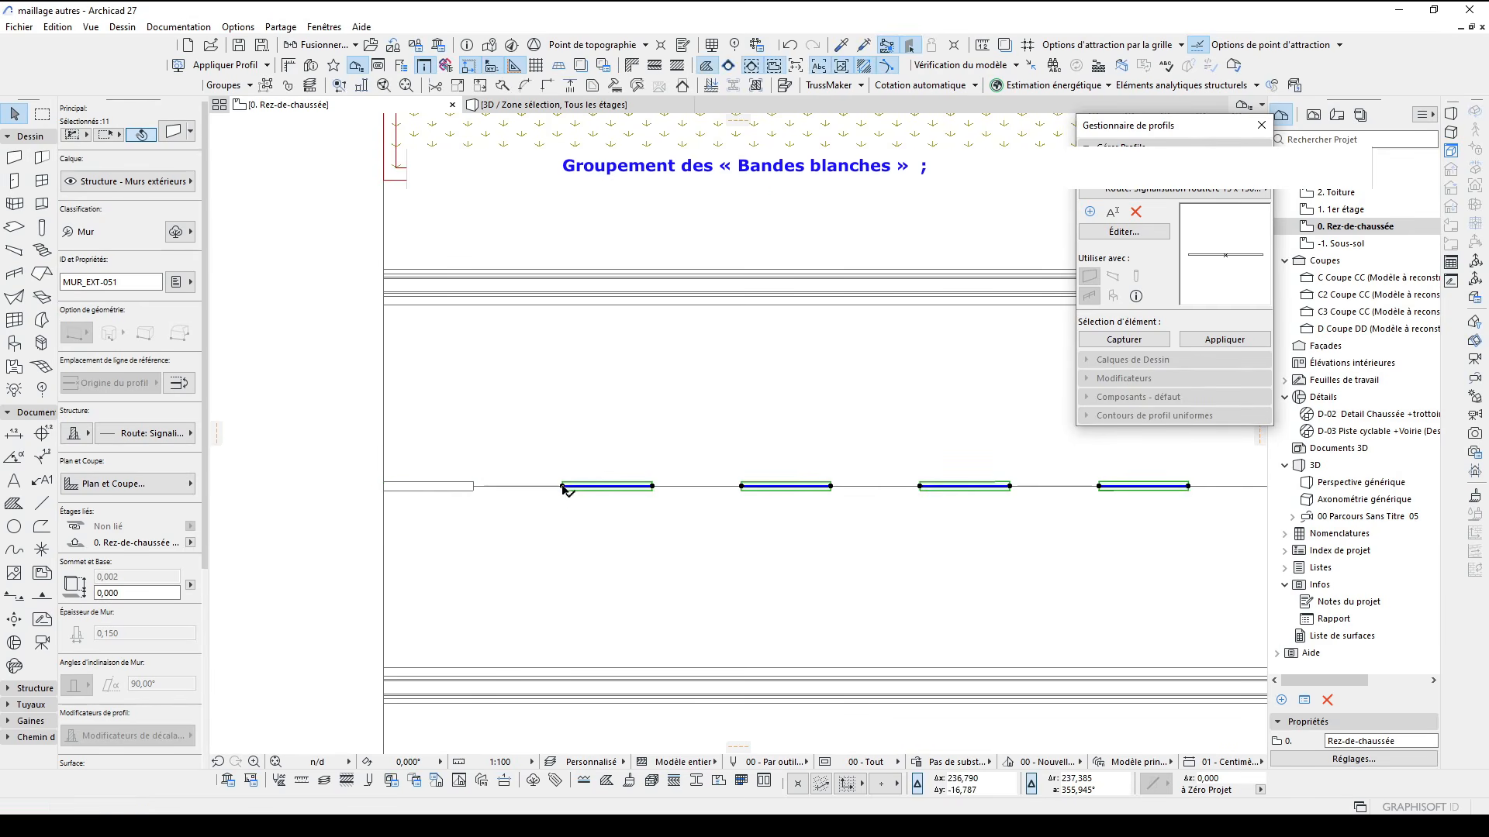
Add the original marking to the selected copies and group all twelve centre markings
scroll(504, 642, down, 5)
middle_drag(699, 513, 654, 529)
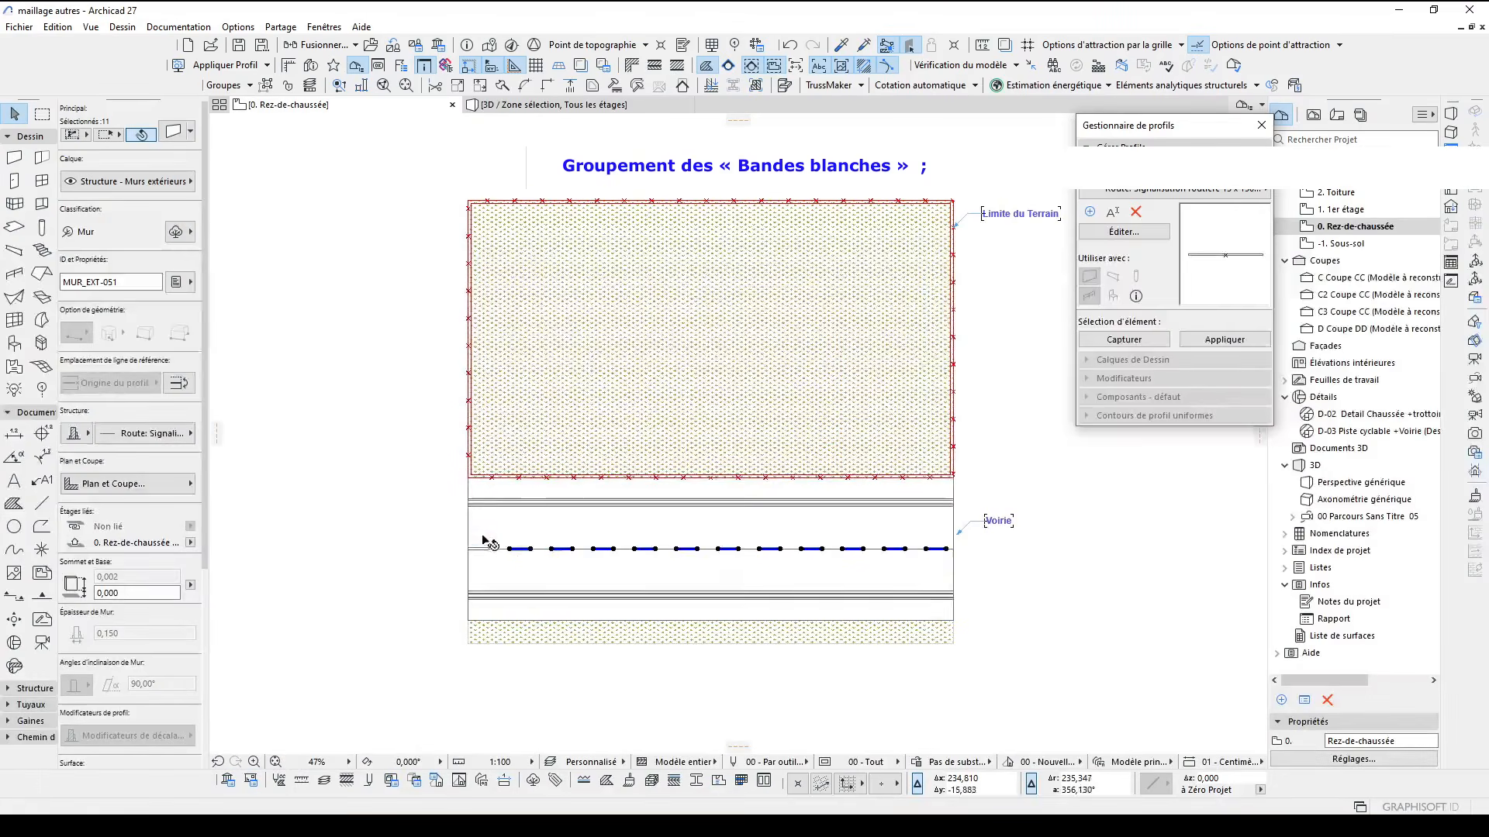
scroll(601, 531, up, 2)
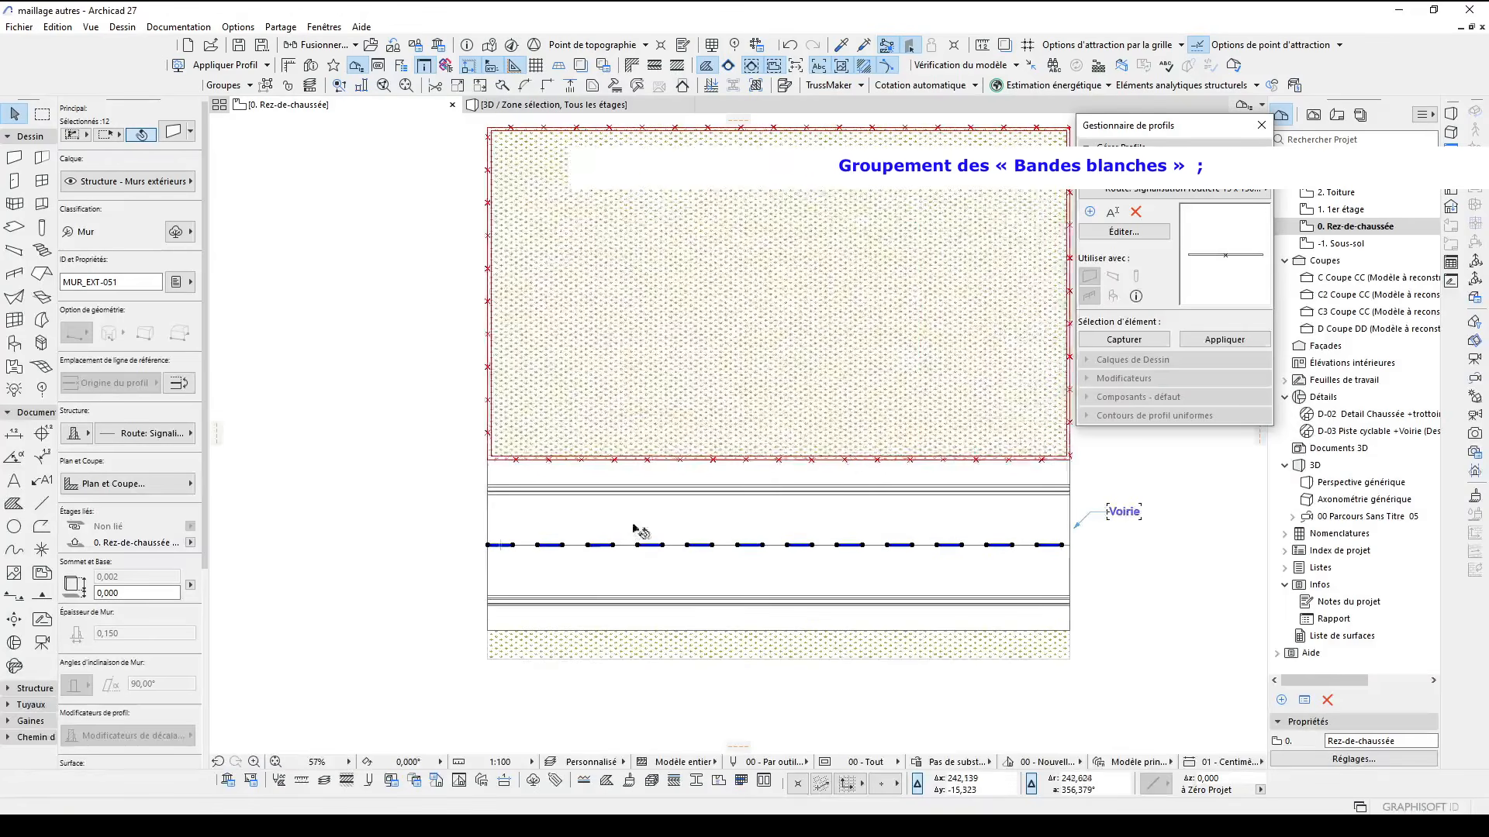
click(232, 87)
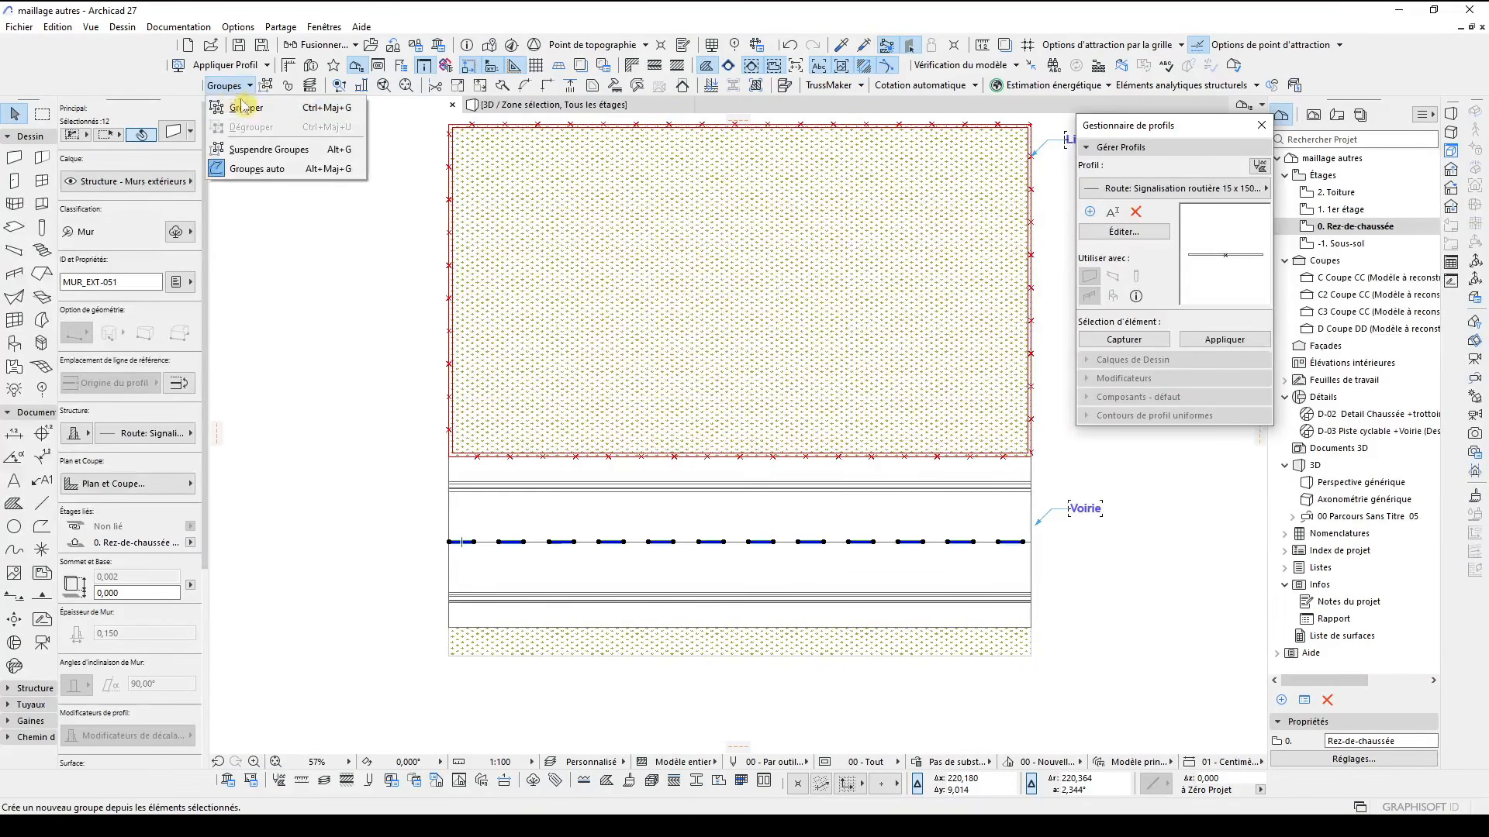
click(242, 107)
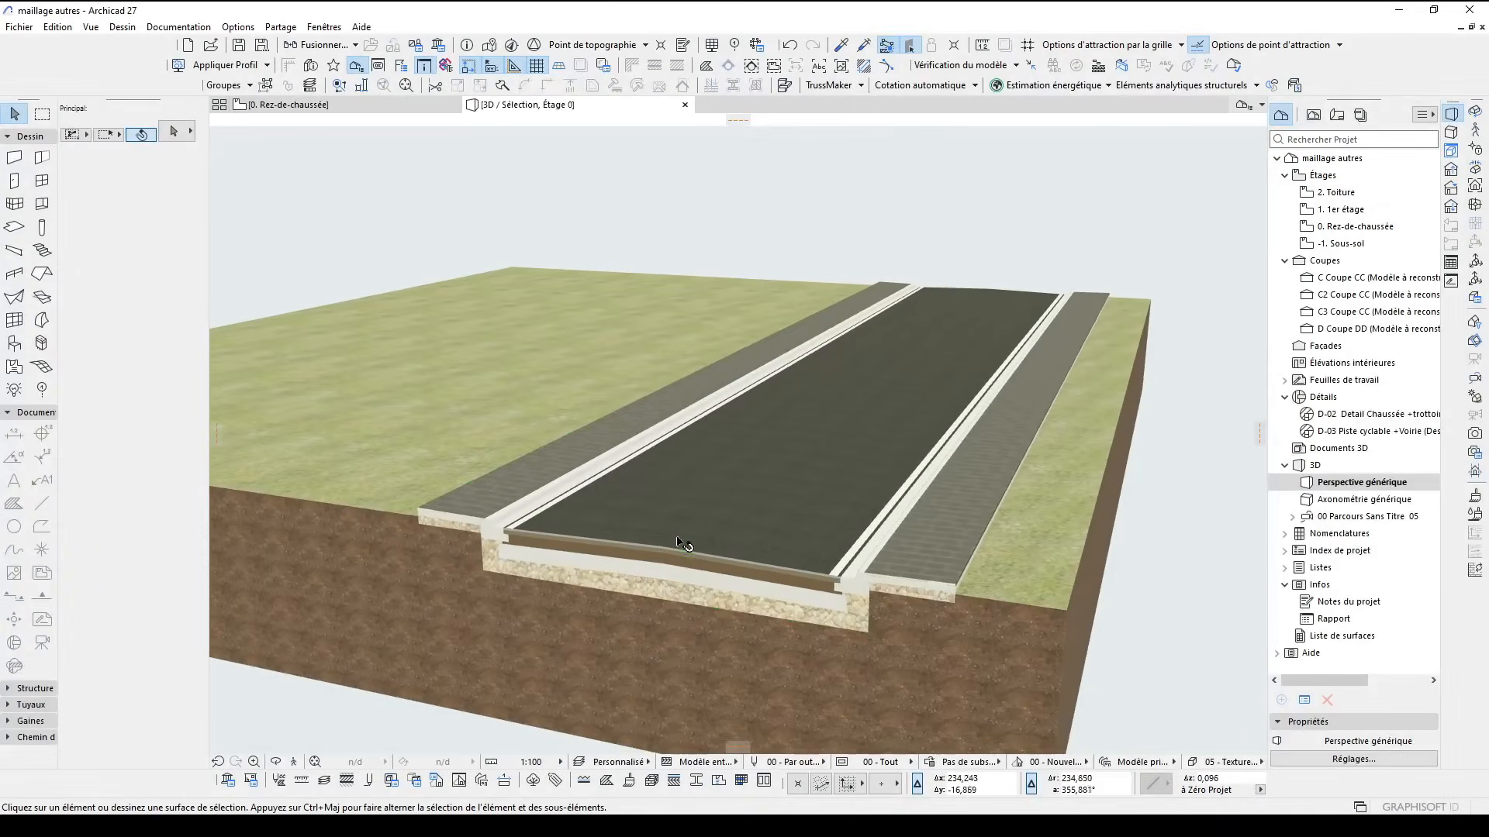
Raise the grouped centre markings vertically in 3D from inside the roadbed to the crown of the road surface
click(673, 542)
key(Escape)
click(676, 540)
key(Escape)
click(668, 551)
scroll(669, 570, up, 3)
scroll(670, 574, up, 6)
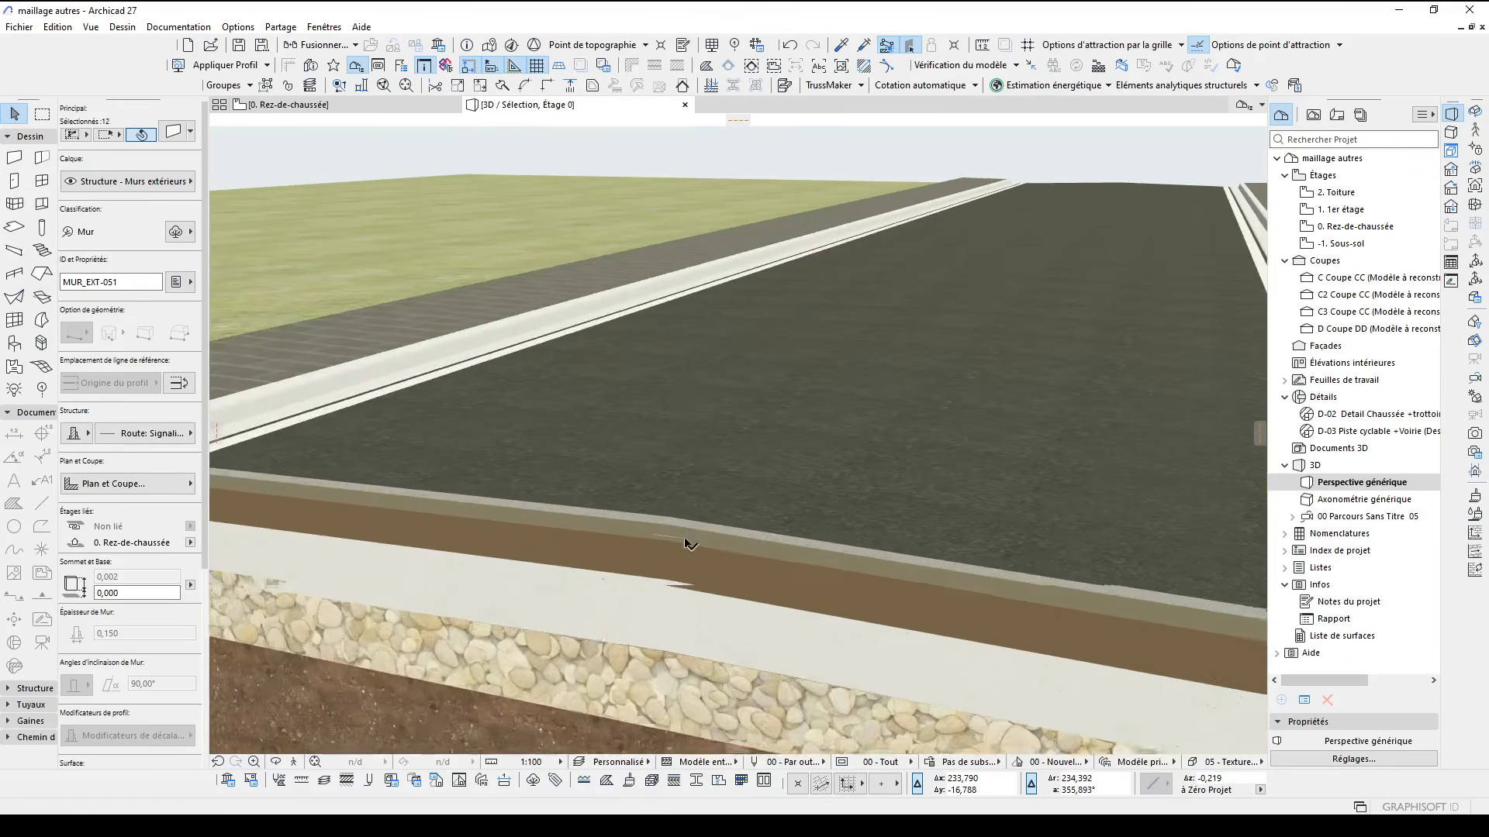
click(681, 539)
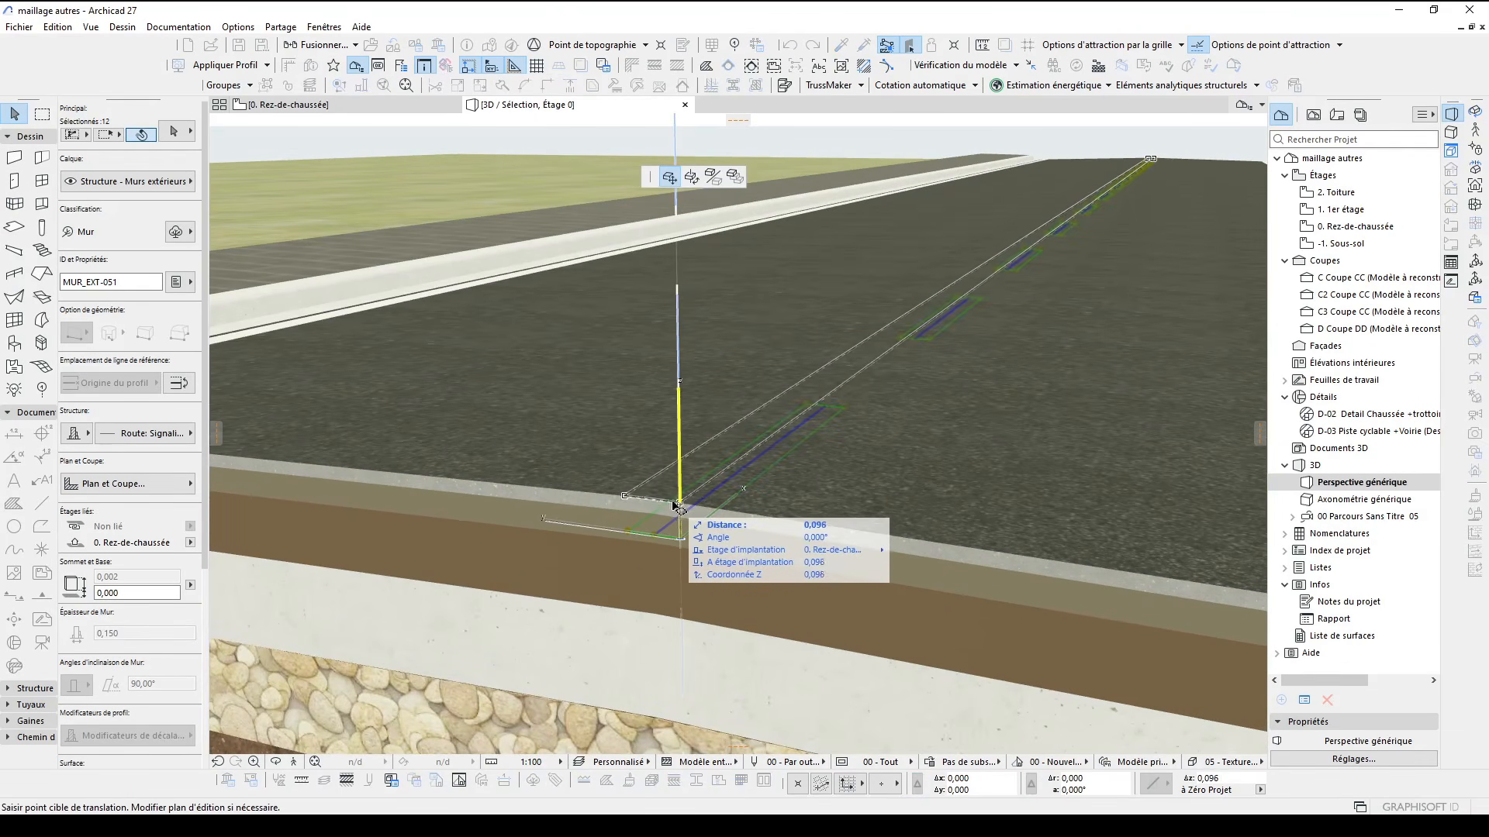
click(658, 503)
key(Escape)
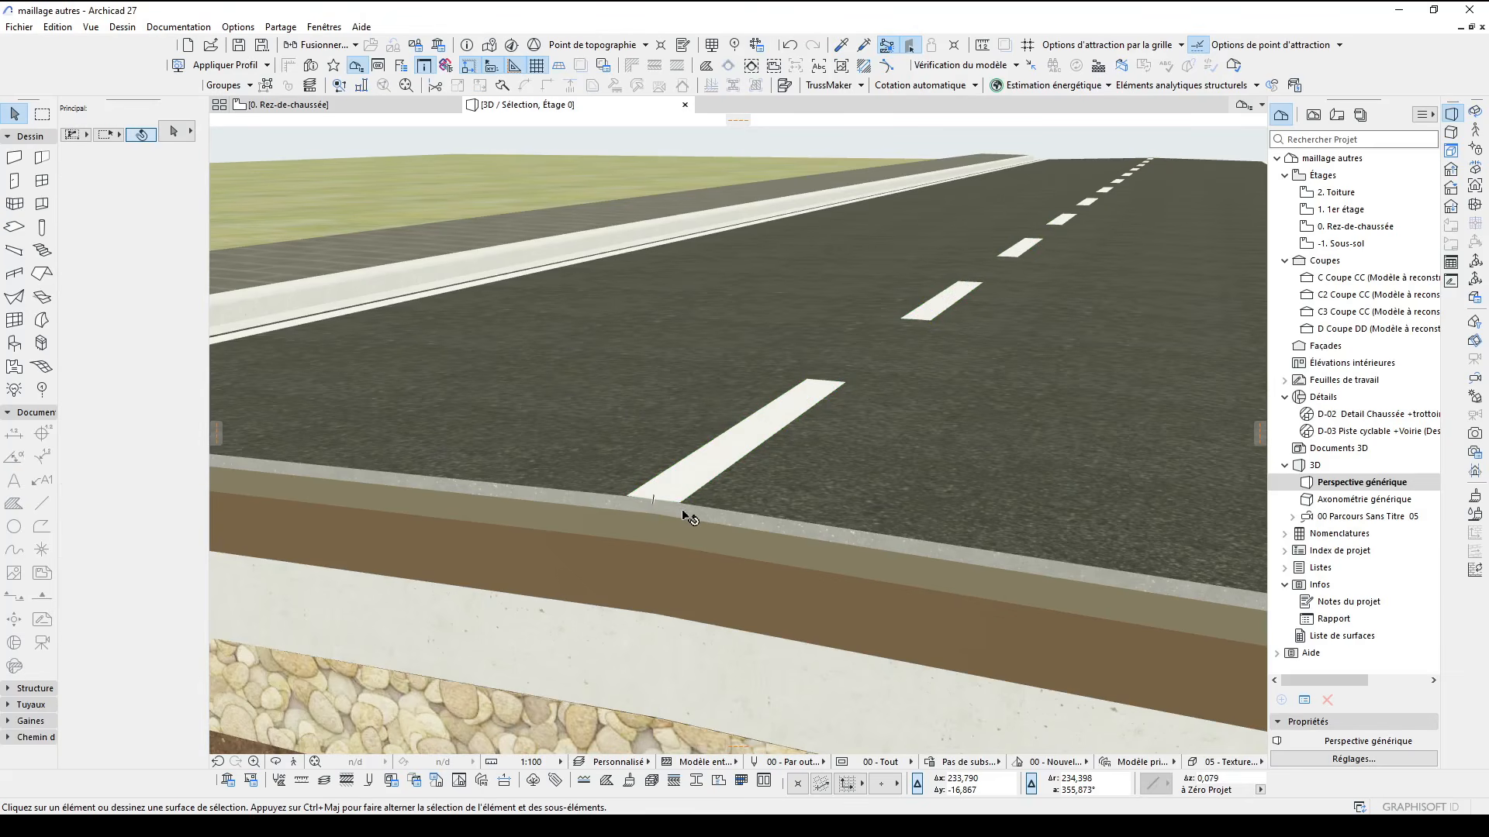
Examine the road in 3D from several sides, including its centre markings, layered section, sidewalks and surrounding cars, lamps and trees
shift+middle_drag(681, 512, 932, 557)
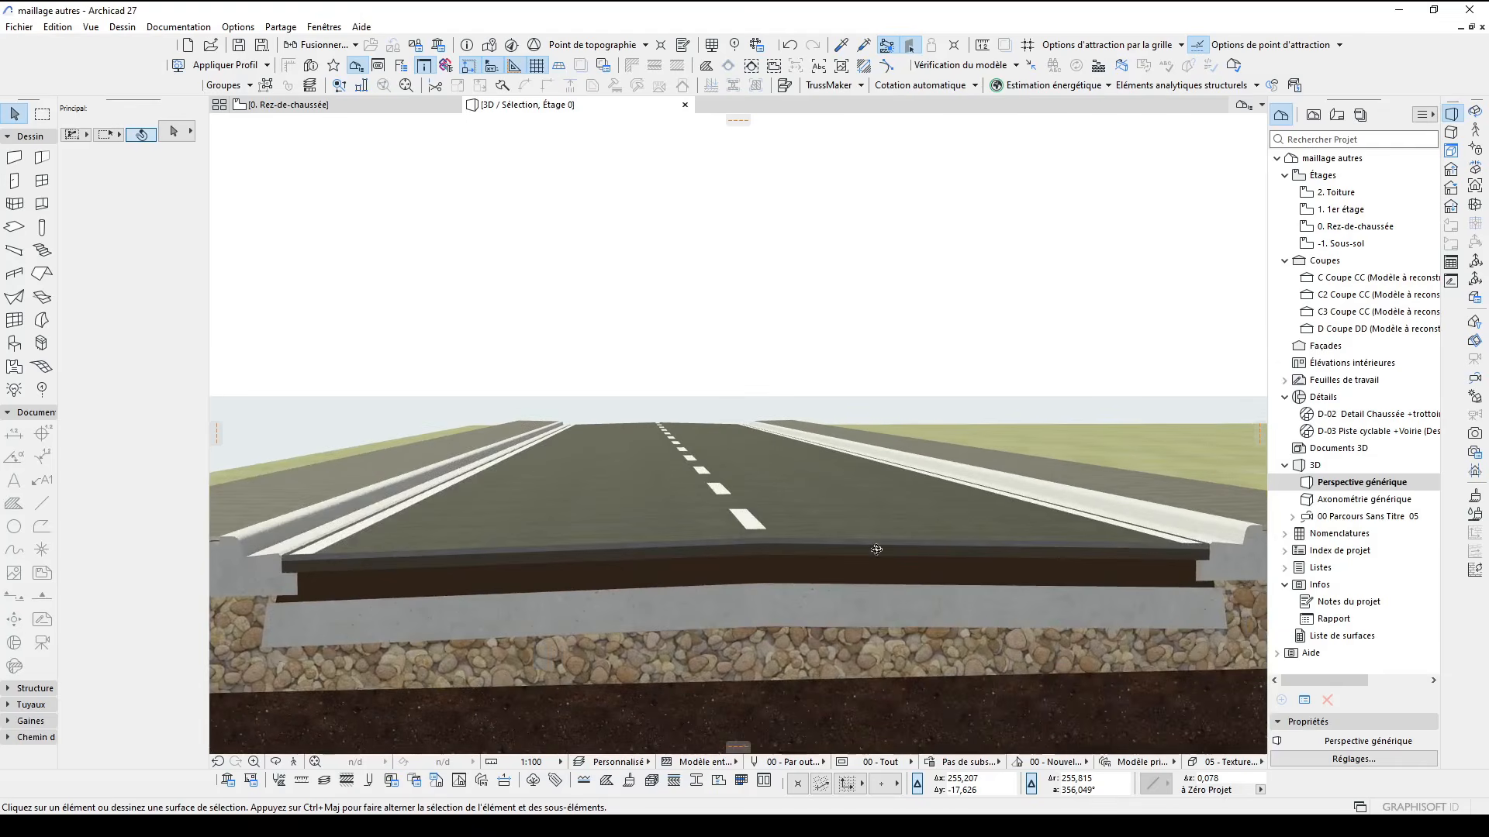
shift+middle_drag(843, 552, 873, 605)
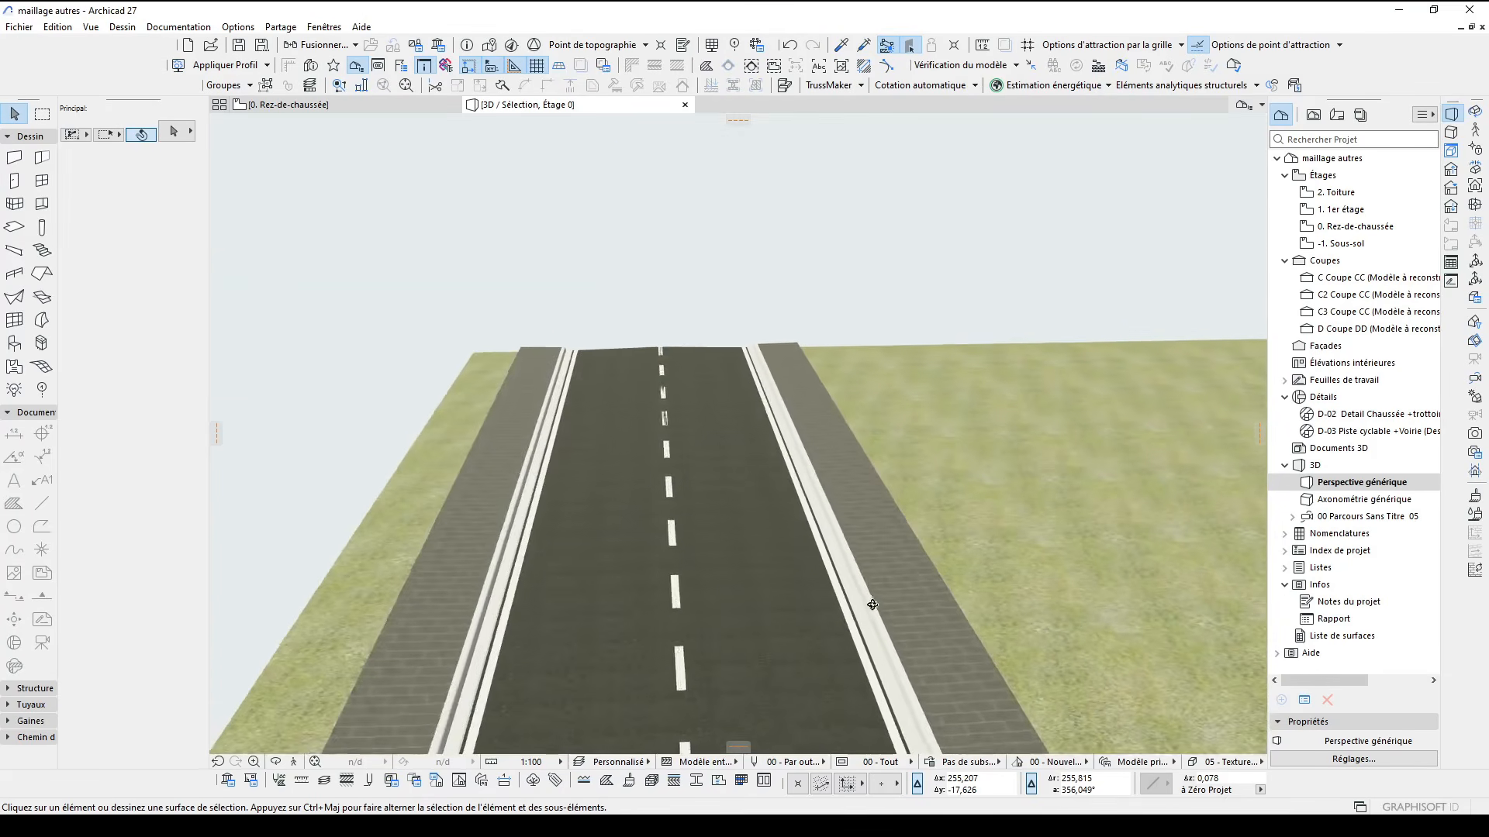
shift+middle_drag(894, 683, 887, 549)
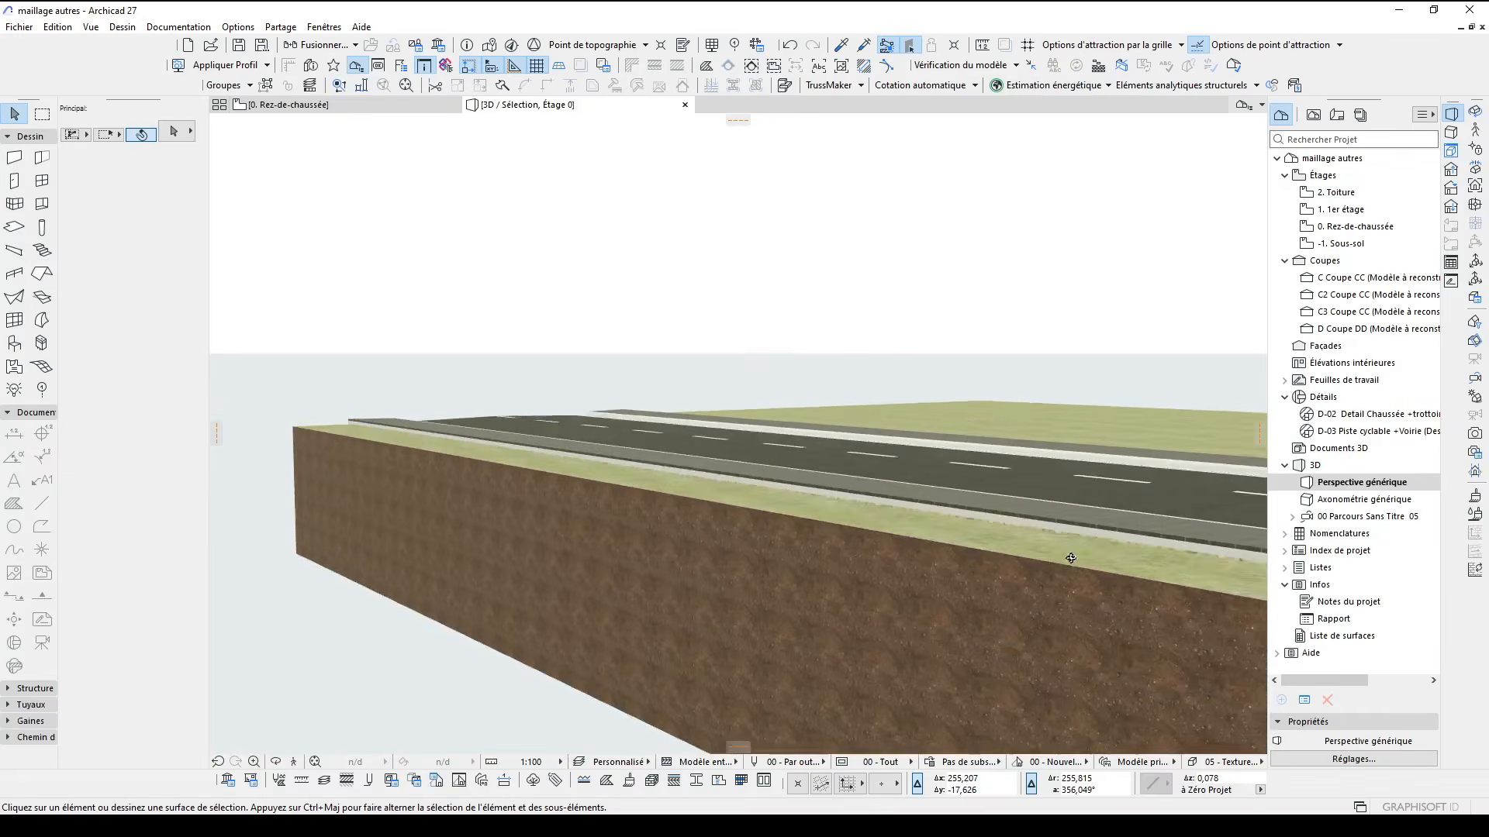
shift+middle_drag(1071, 558, 768, 559)
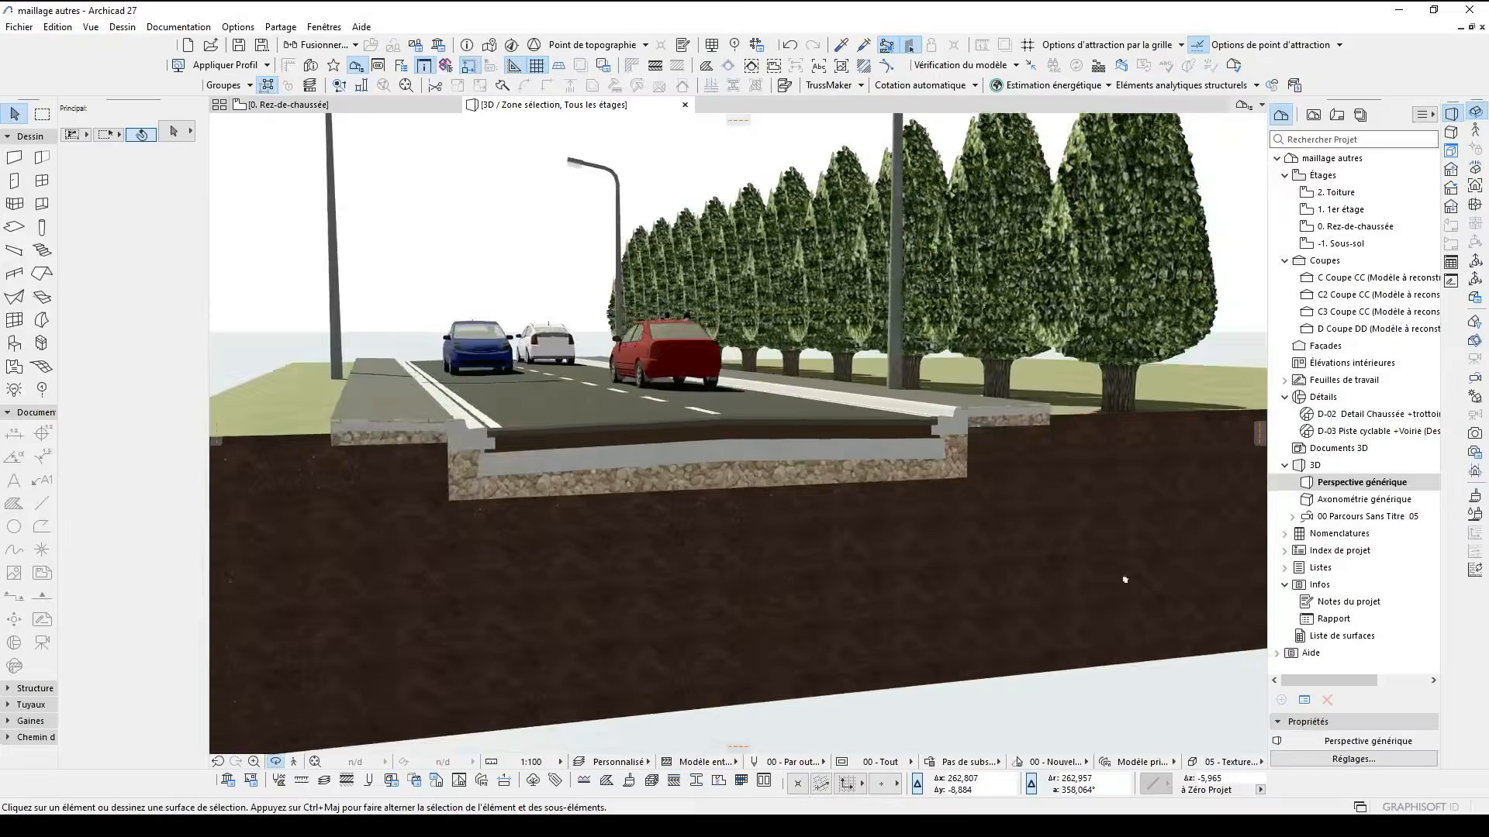
shift+middle_drag(1125, 580, 807, 526)
scroll(821, 526, up, 2)
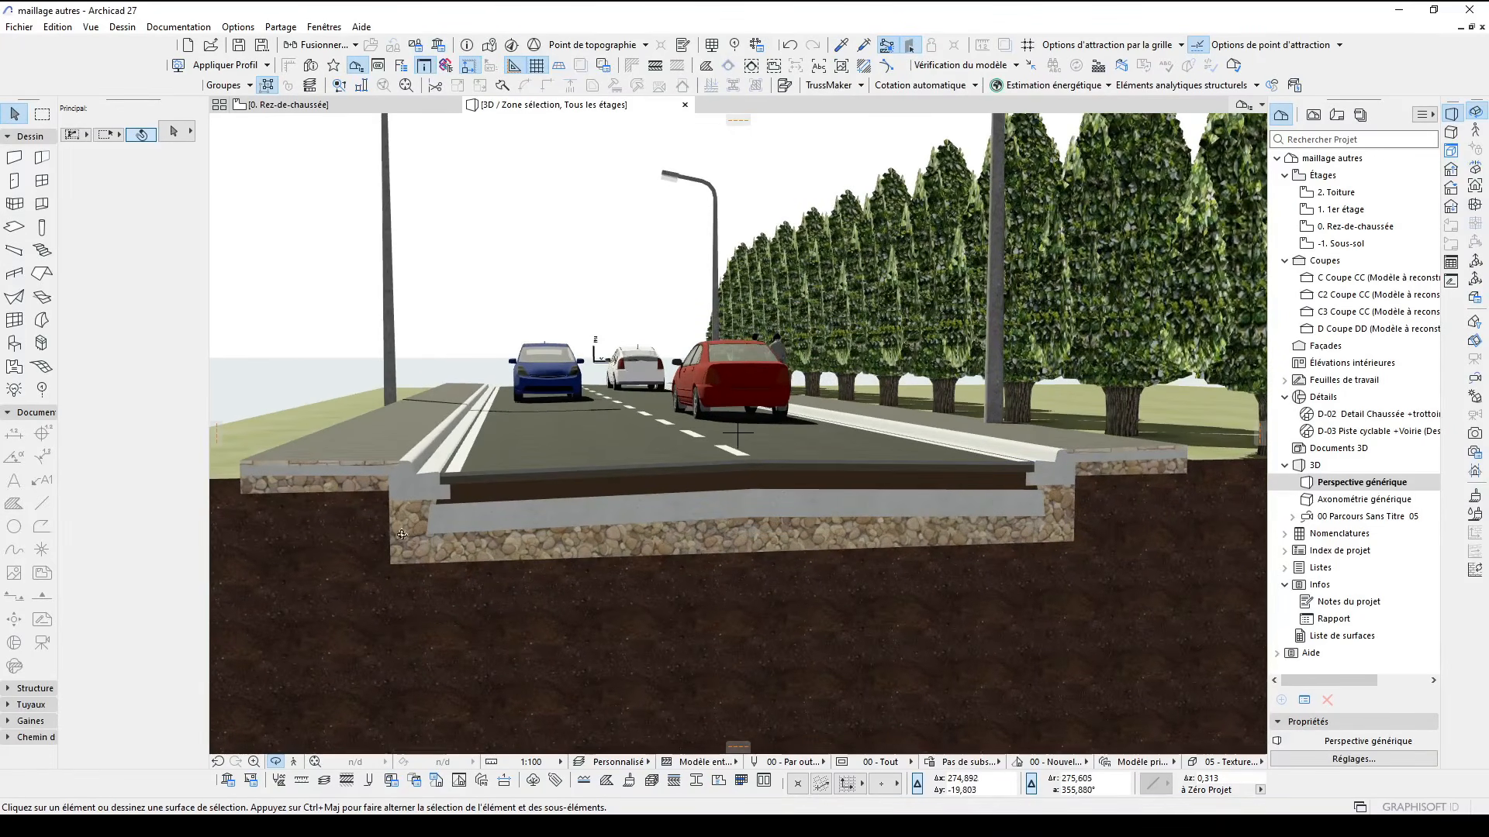
shift+middle_drag(1141, 467, 812, 623)
shift+middle_drag(994, 639, 1041, 613)
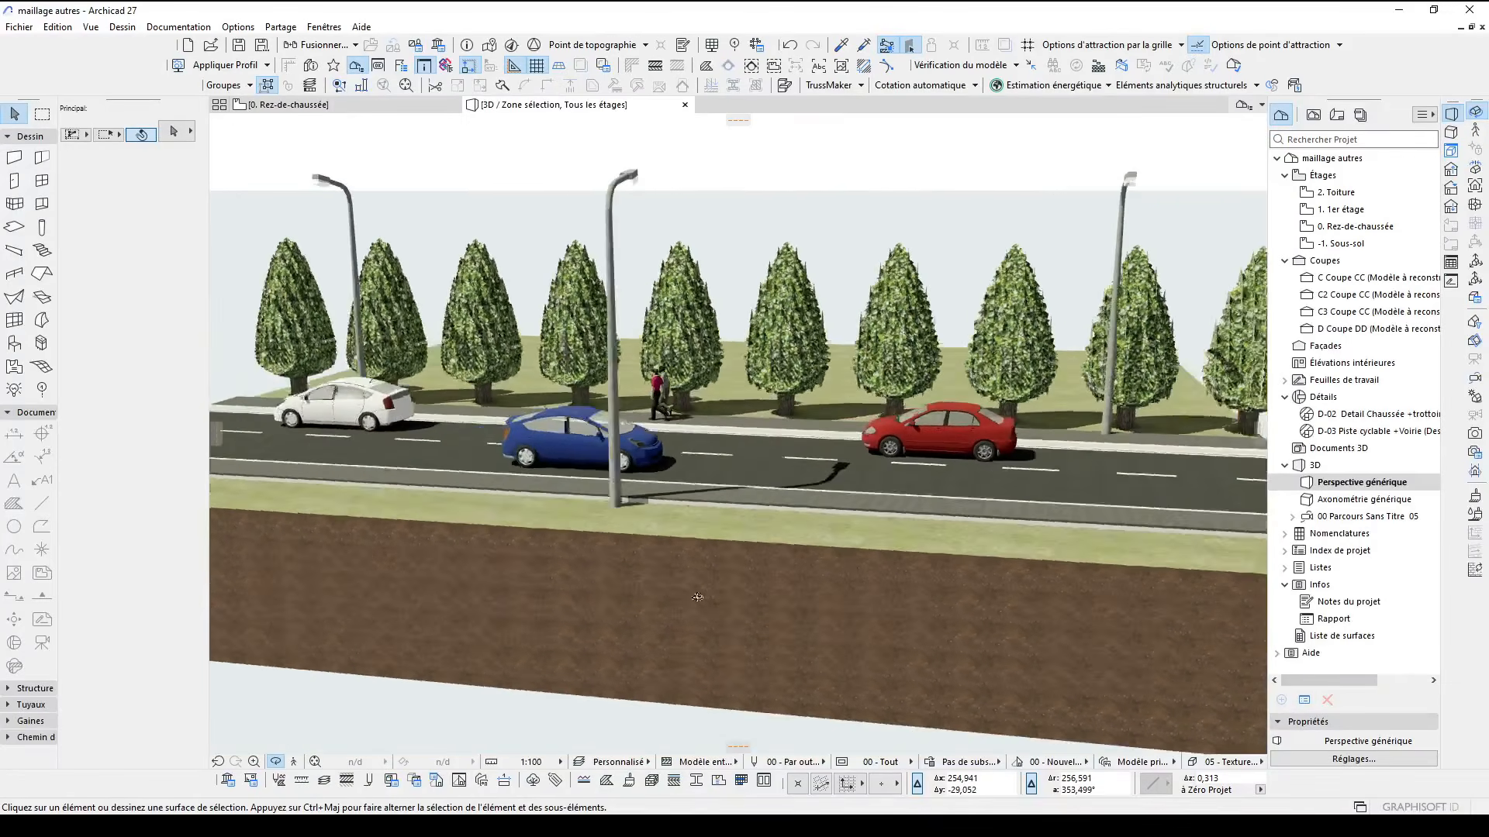
shift+middle_drag(697, 597, 816, 635)
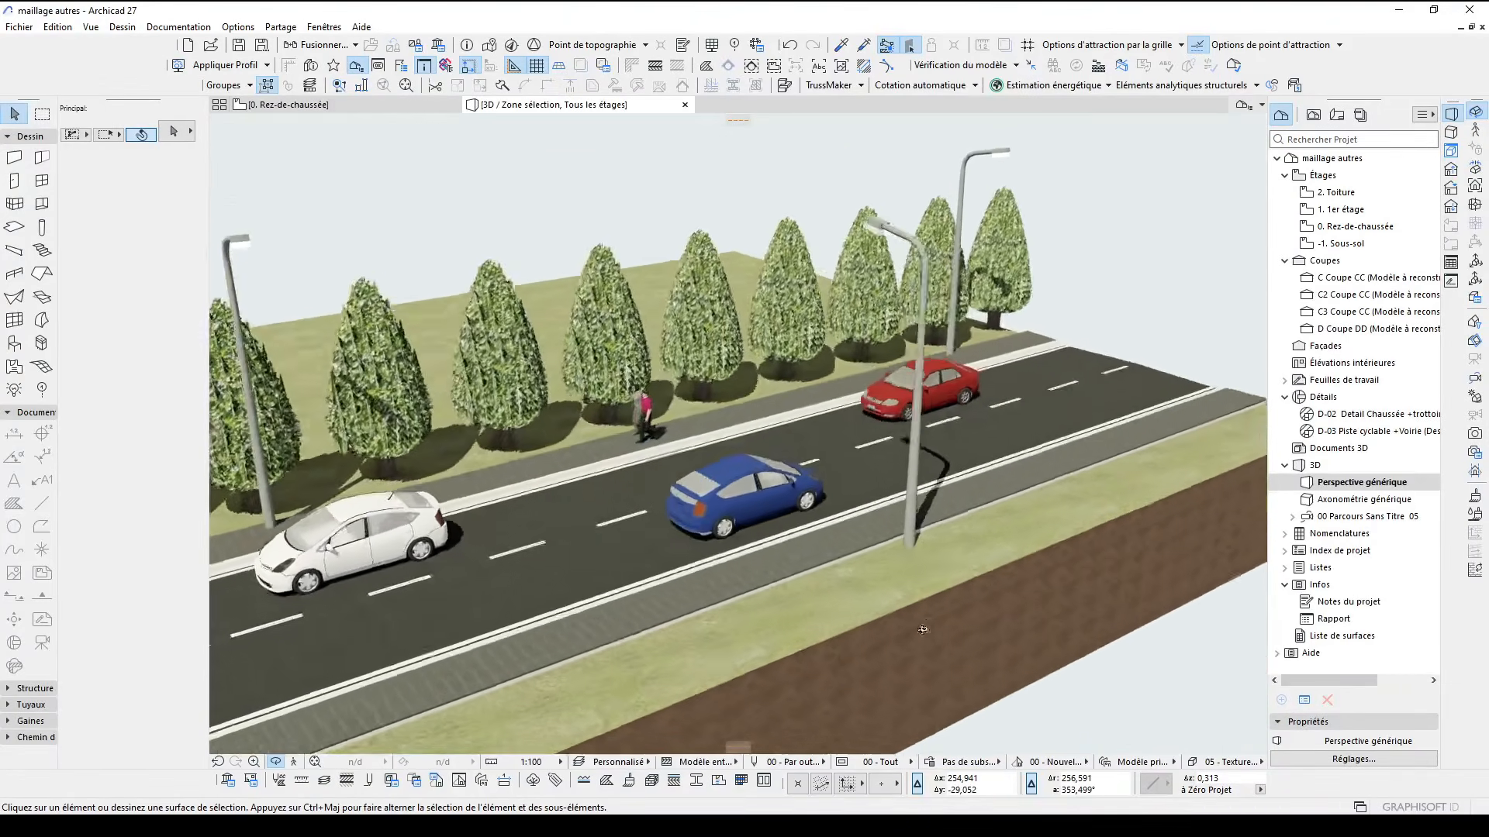
shift+middle_drag(922, 629, 731, 581)
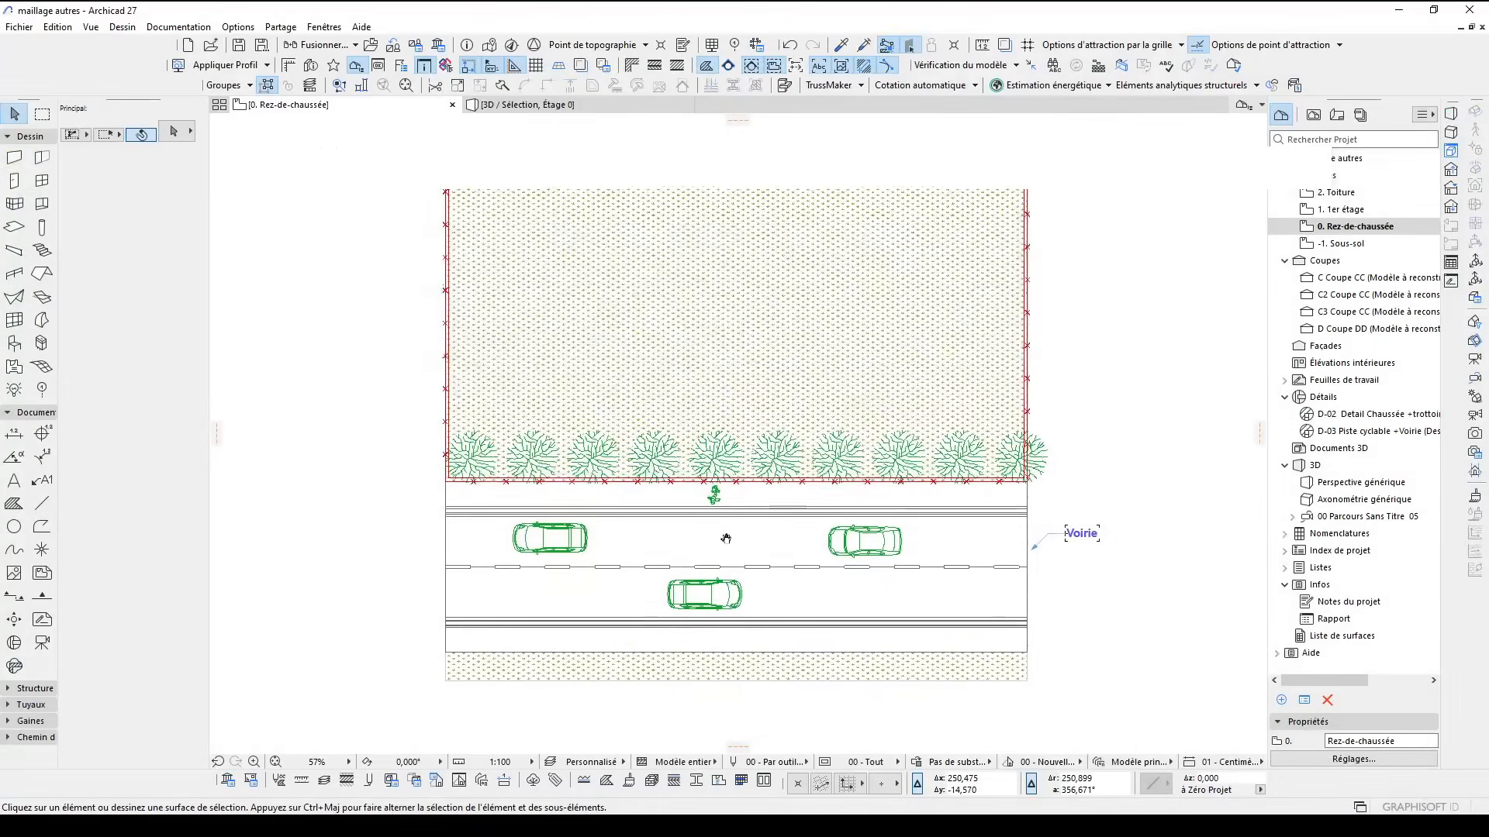
Search the Profile Manager for the profile "Route: Chaussée +Trottoir 7m" and open it for editing
middle_drag(726, 539, 766, 548)
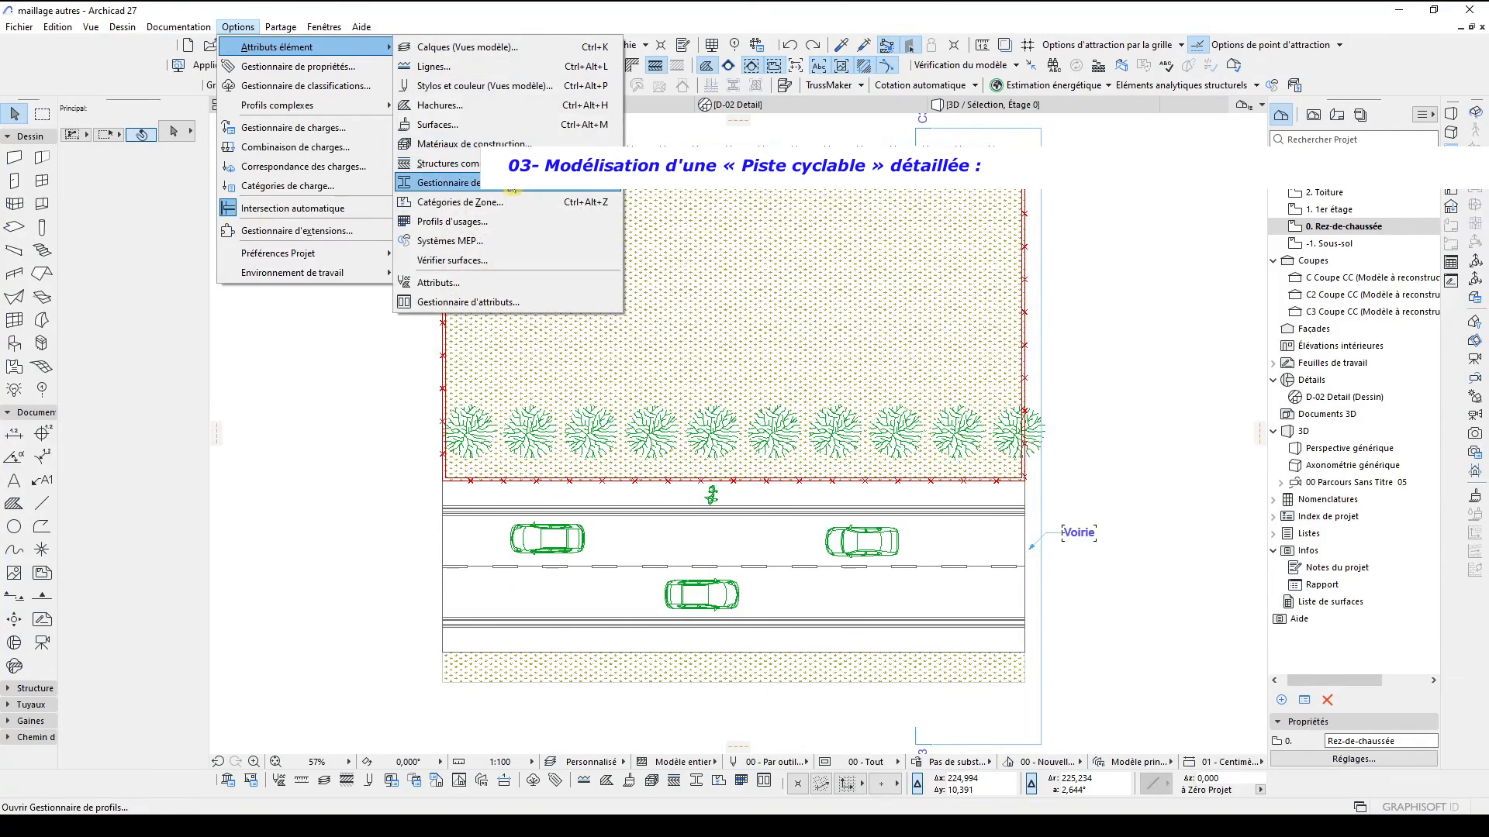
click(511, 186)
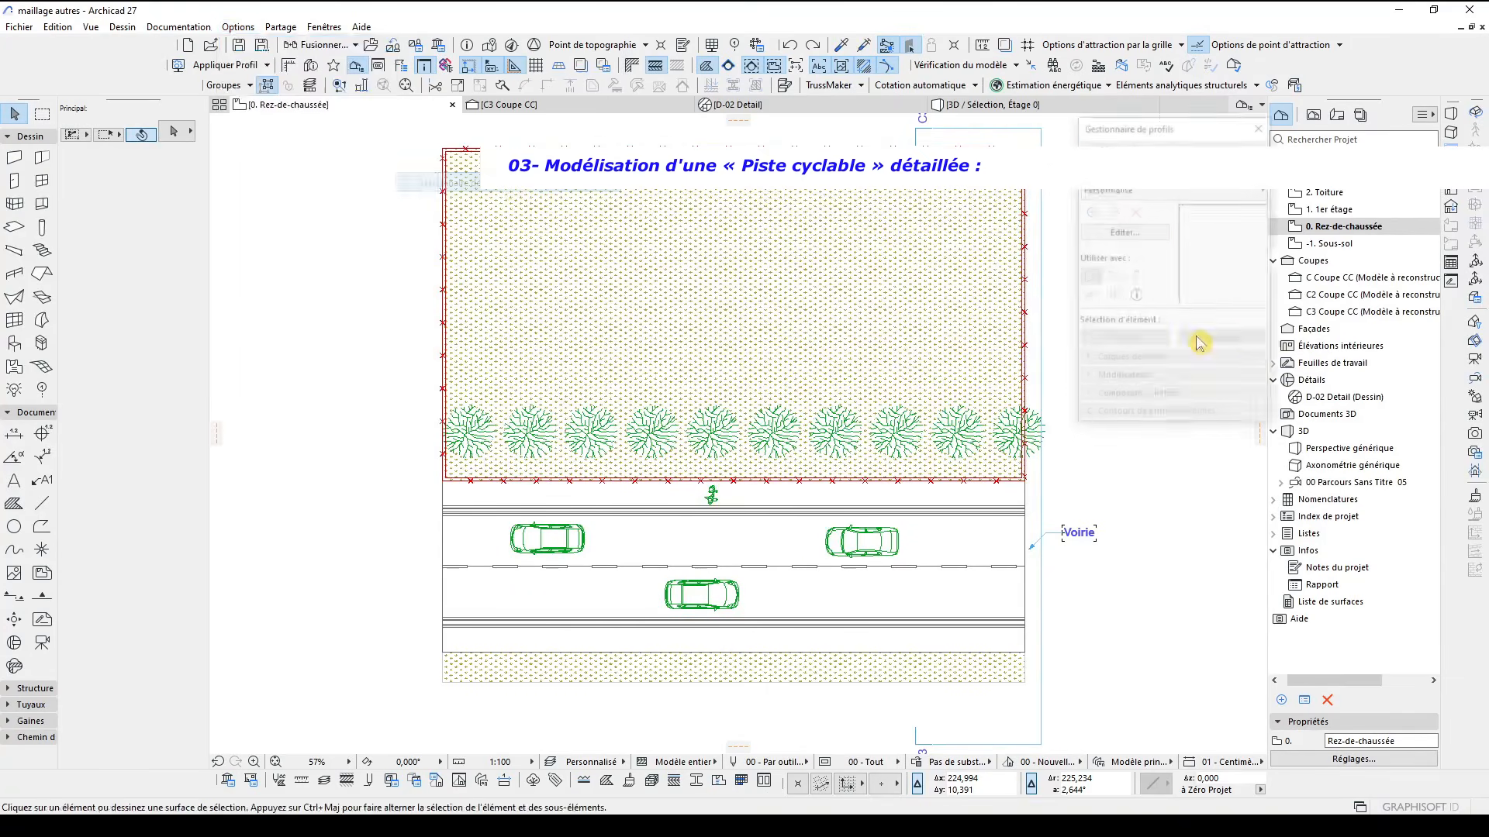
click(1193, 198)
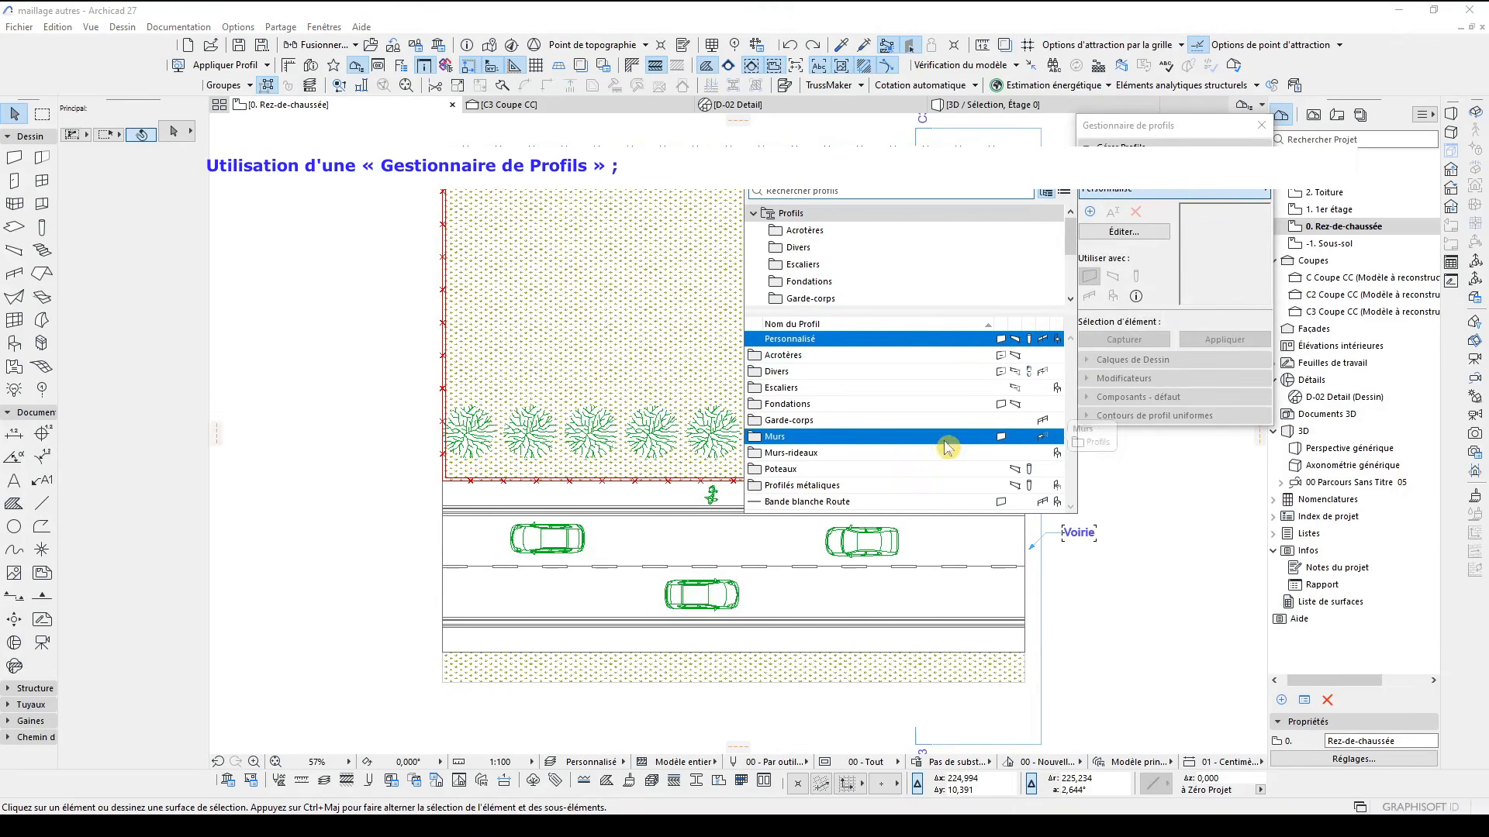
text(ri)
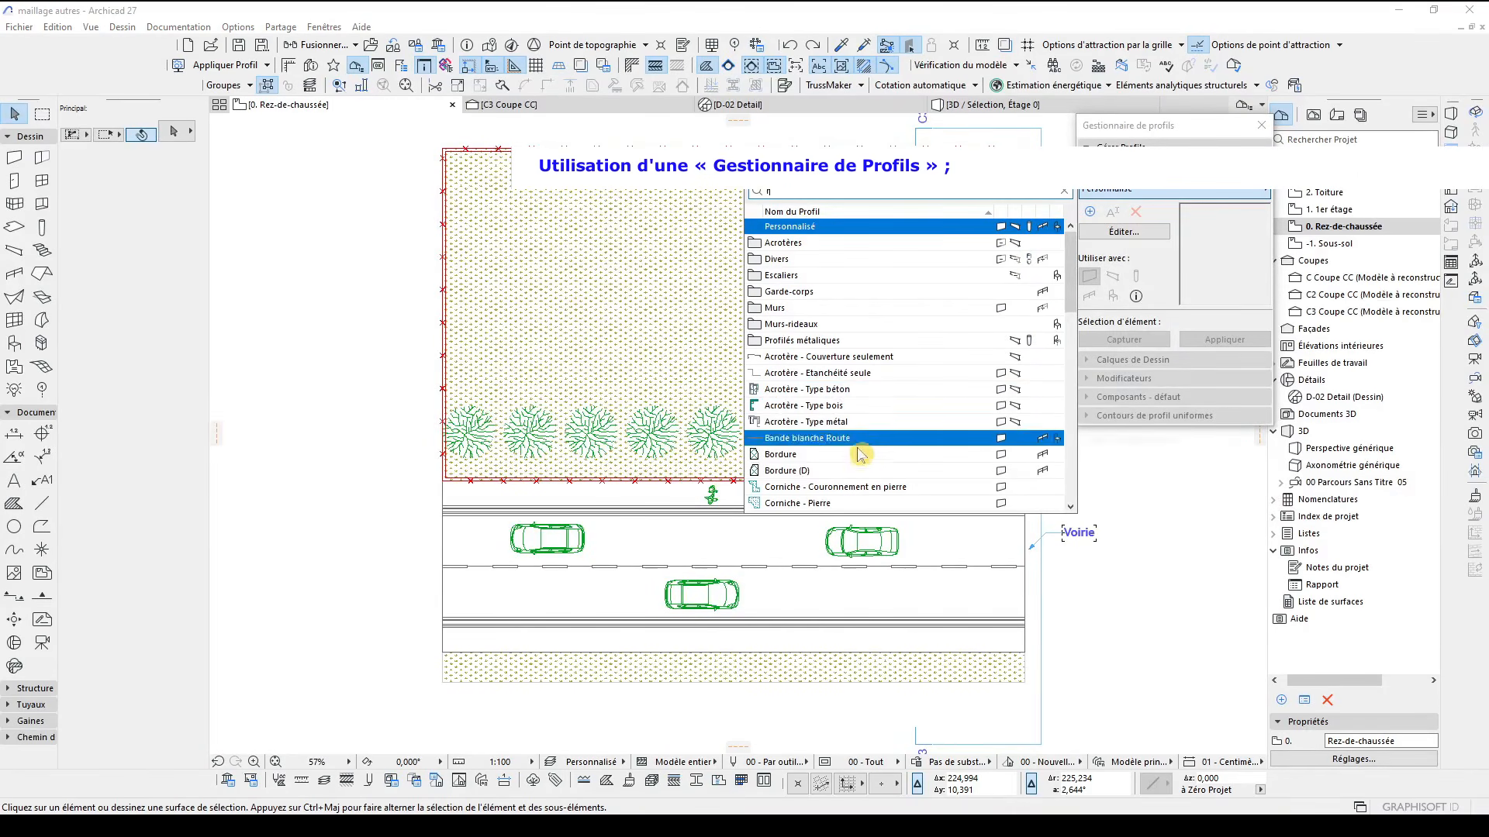
mouse_move(916, 455)
text(ou)
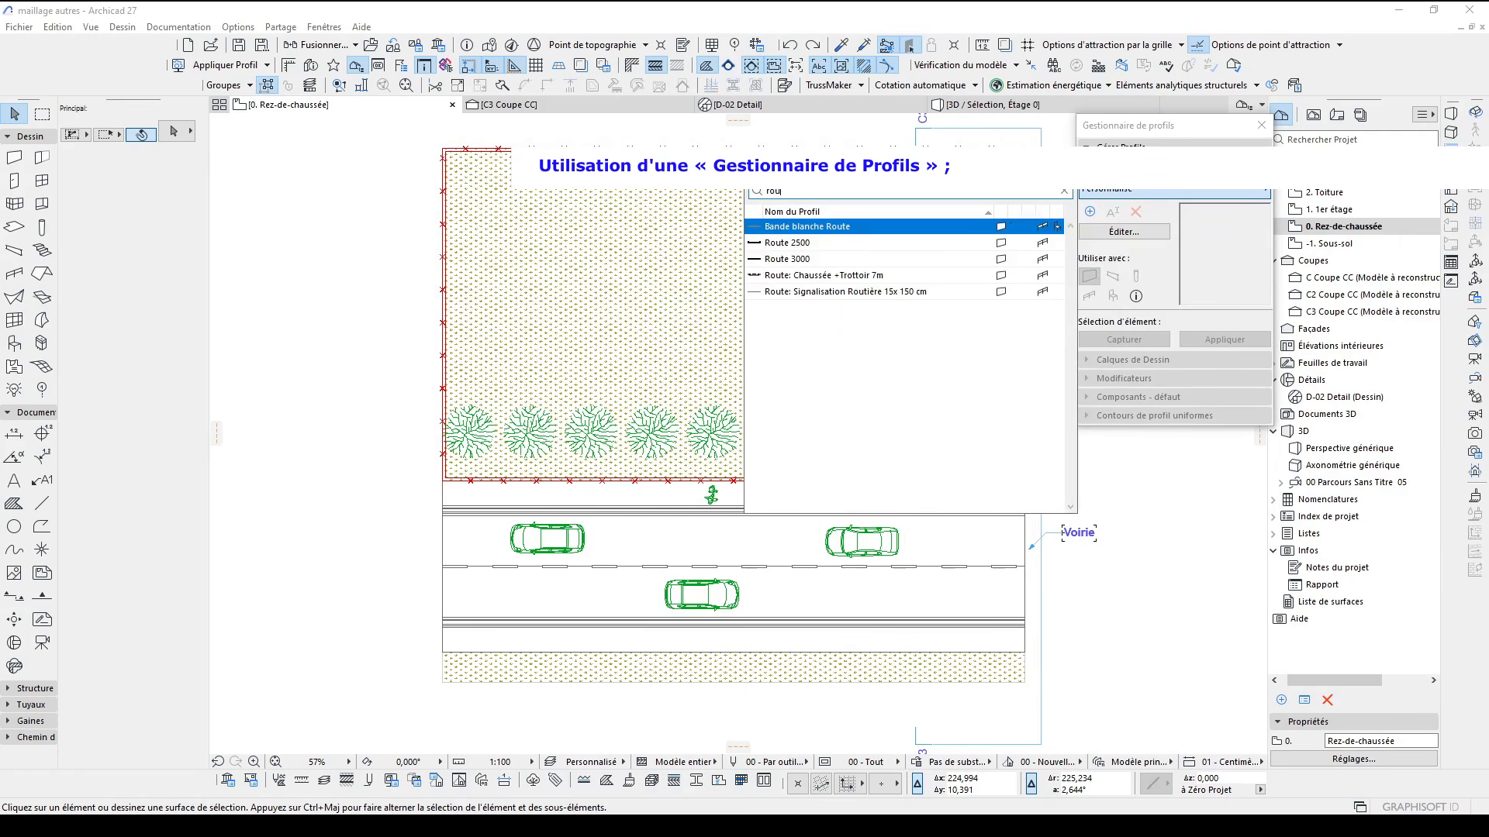
click(884, 277)
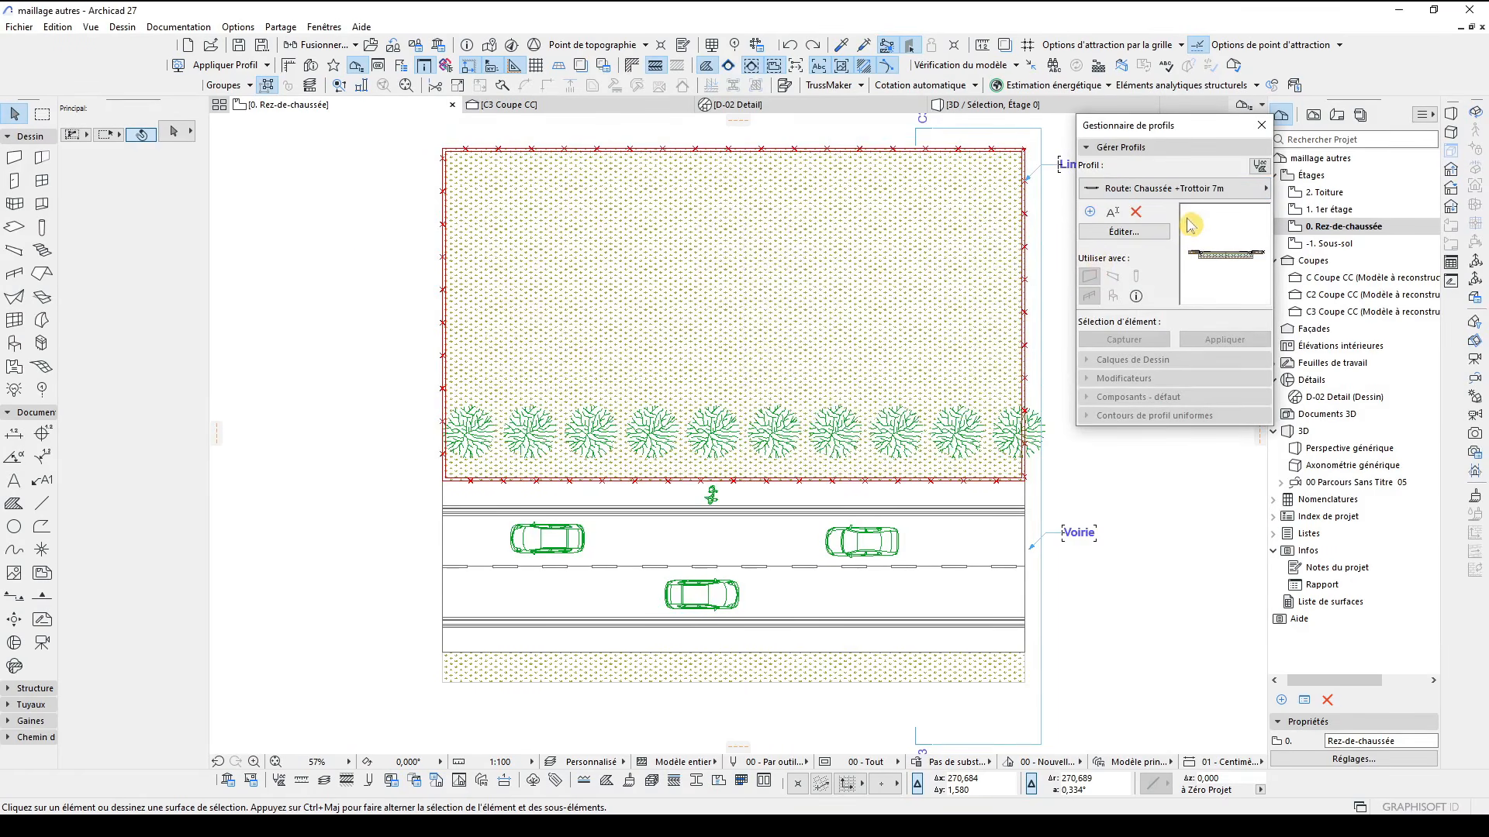
click(1121, 232)
scroll(868, 422, up, 5)
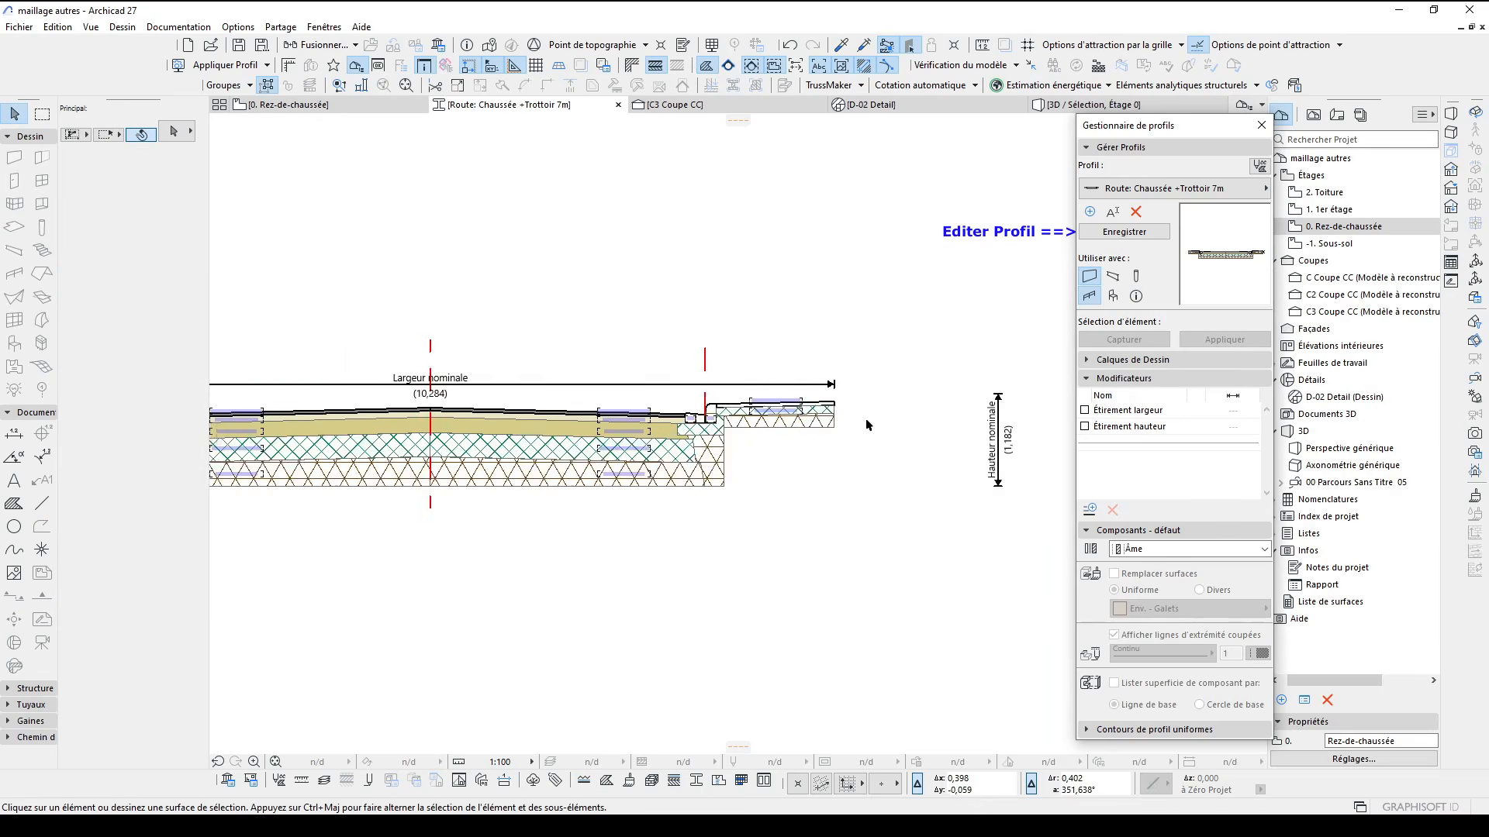
scroll(730, 421, down, 5)
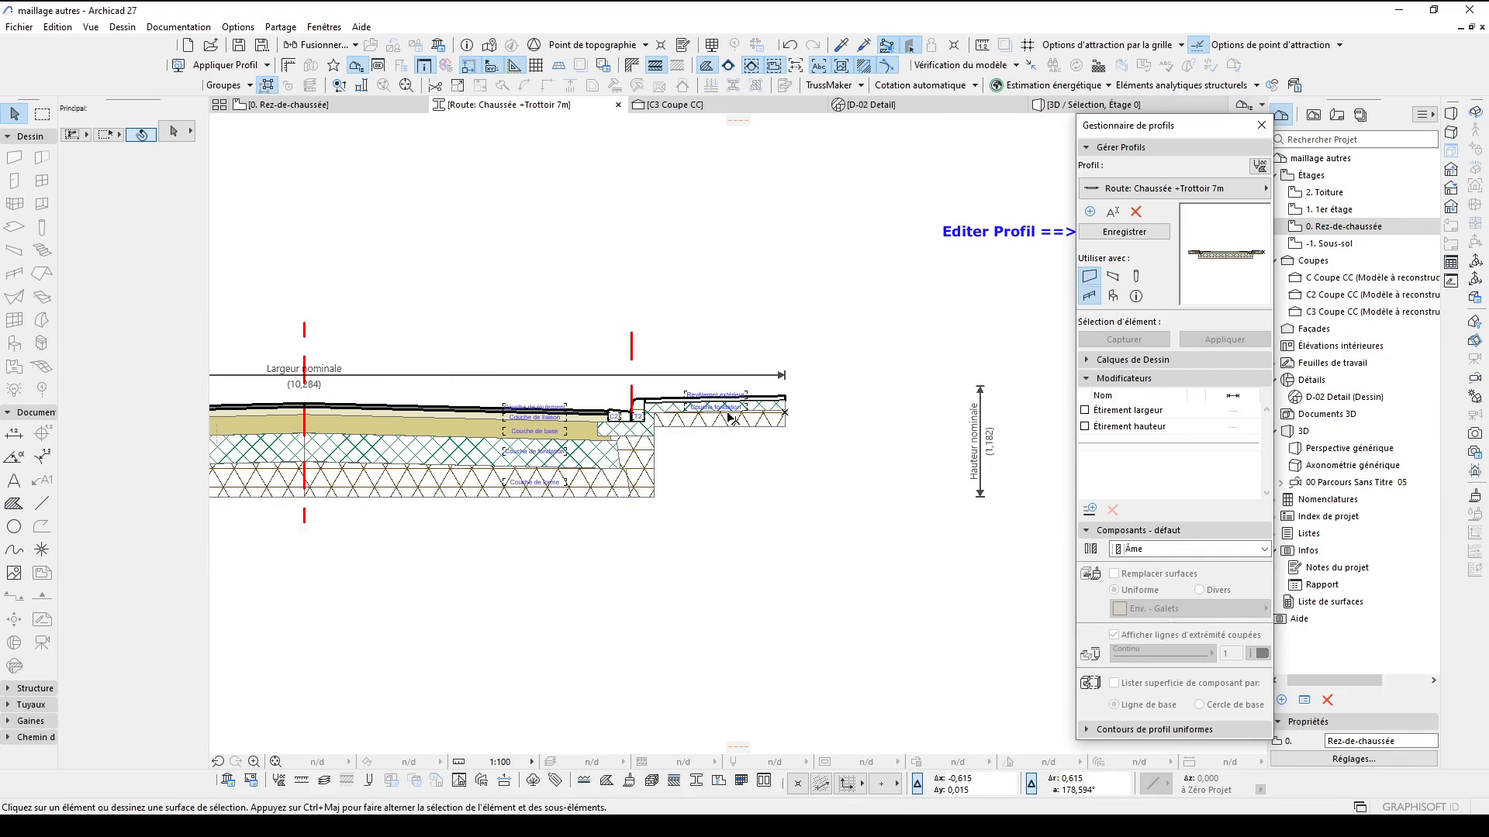
middle_drag(685, 414, 925, 419)
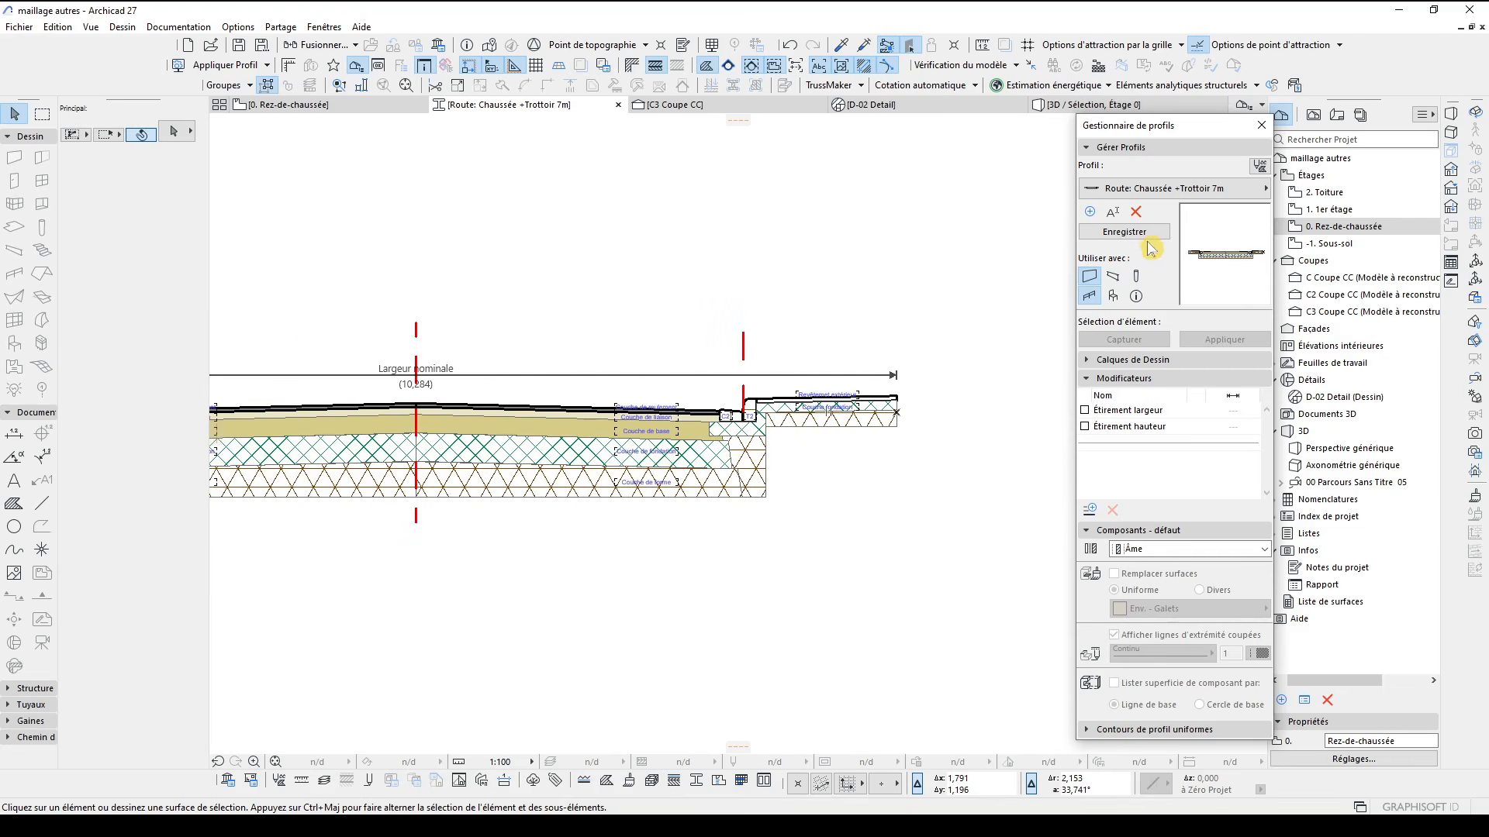
Duplicate the road profile as "Route: Chaussée +Trottoir 7m + Piste cyclable" in the Divers folder and open the copy for editing
click(1095, 225)
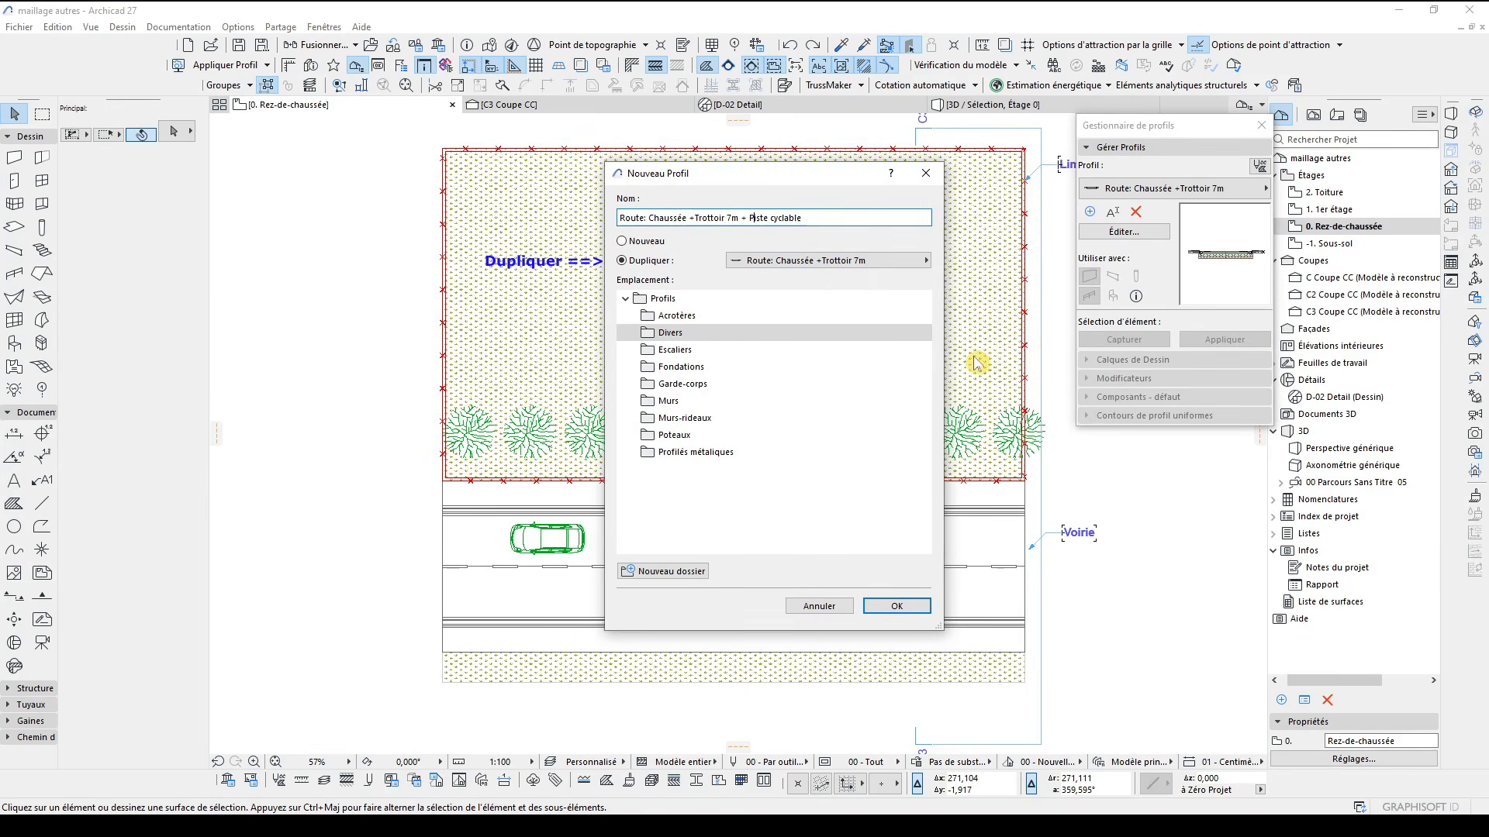
click(897, 608)
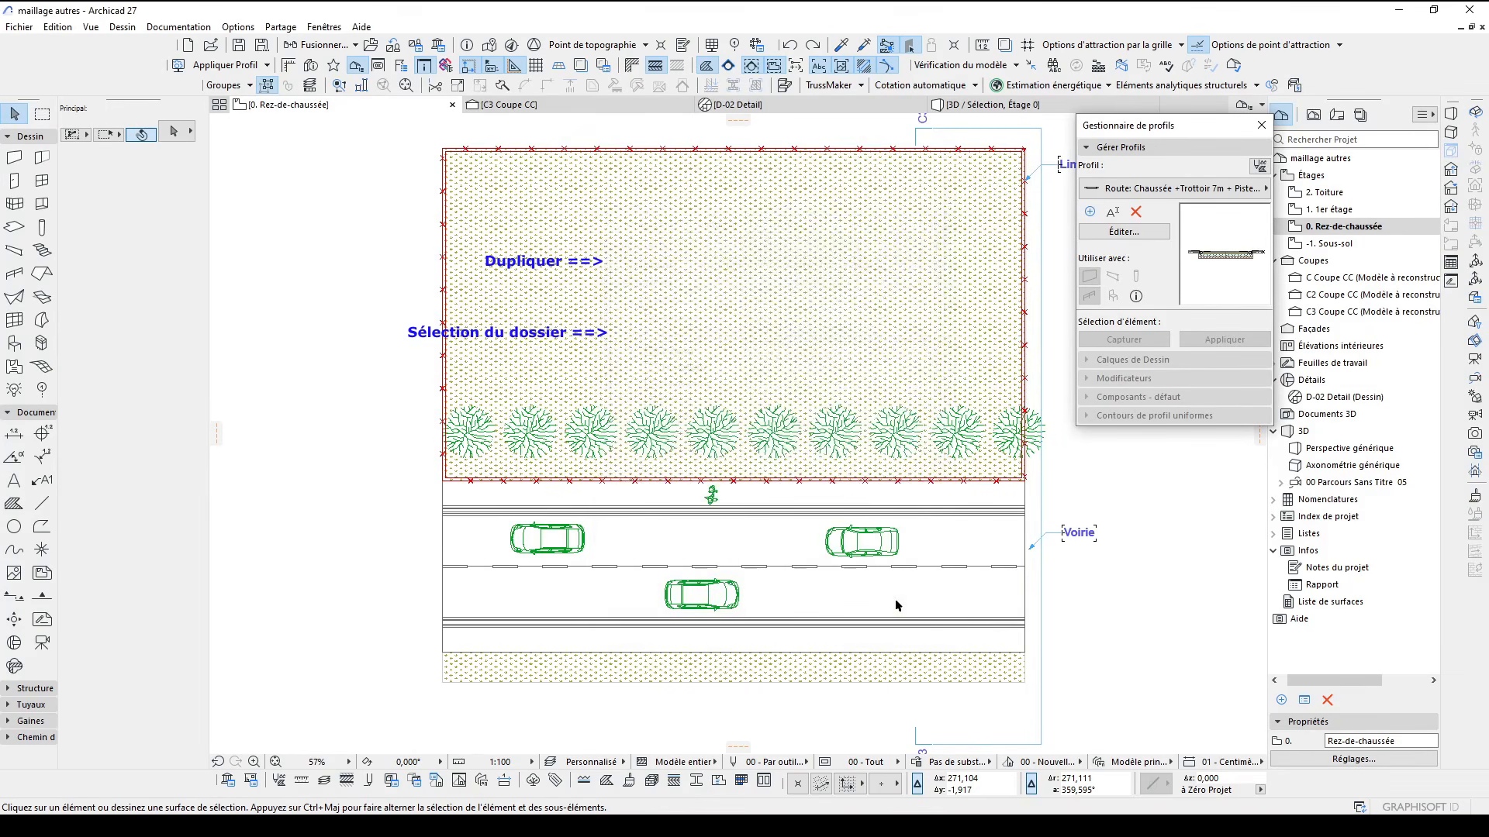
scroll(887, 487, down, 2)
mouse_move(969, 484)
middle_down()
mouse_move(753, 463)
mouse_move(930, 494)
middle_up()
scroll(934, 459, up, 3)
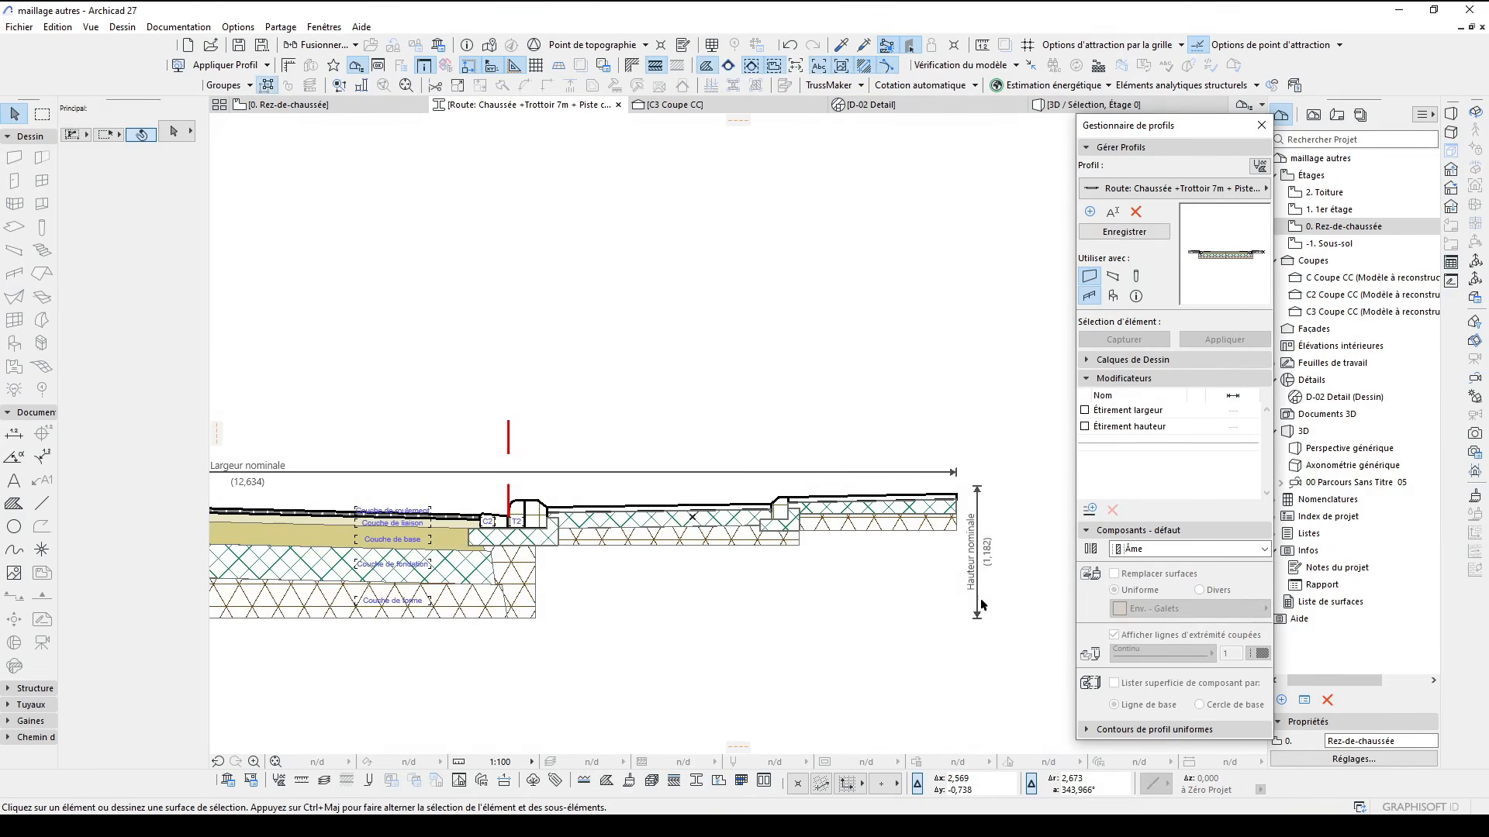
scroll(975, 596, down, 1)
mouse_move(845, 597)
middle_down()
mouse_move(884, 552)
mouse_move(909, 547)
middle_up()
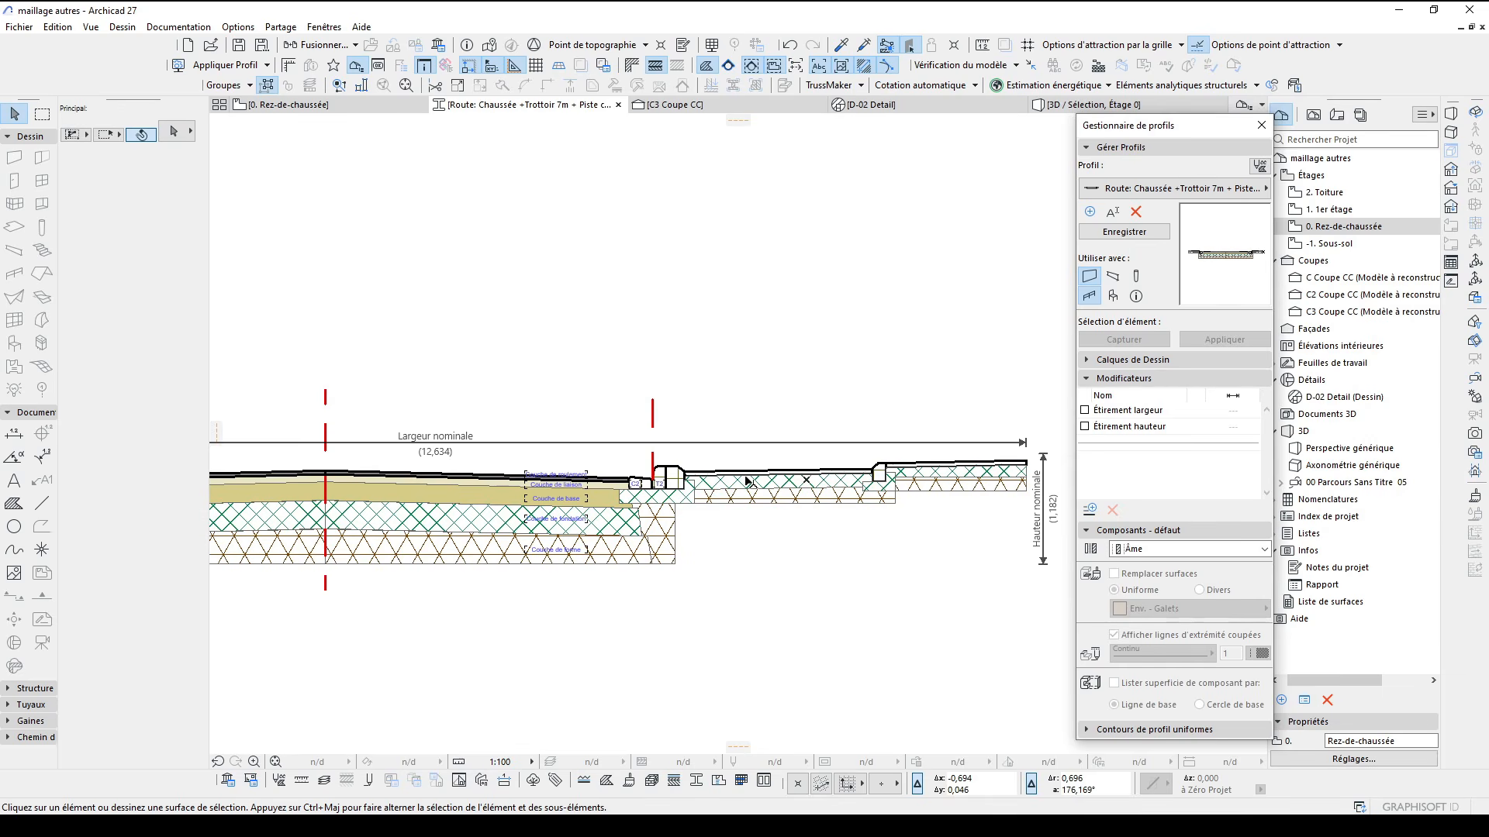
scroll(666, 490, up, 6)
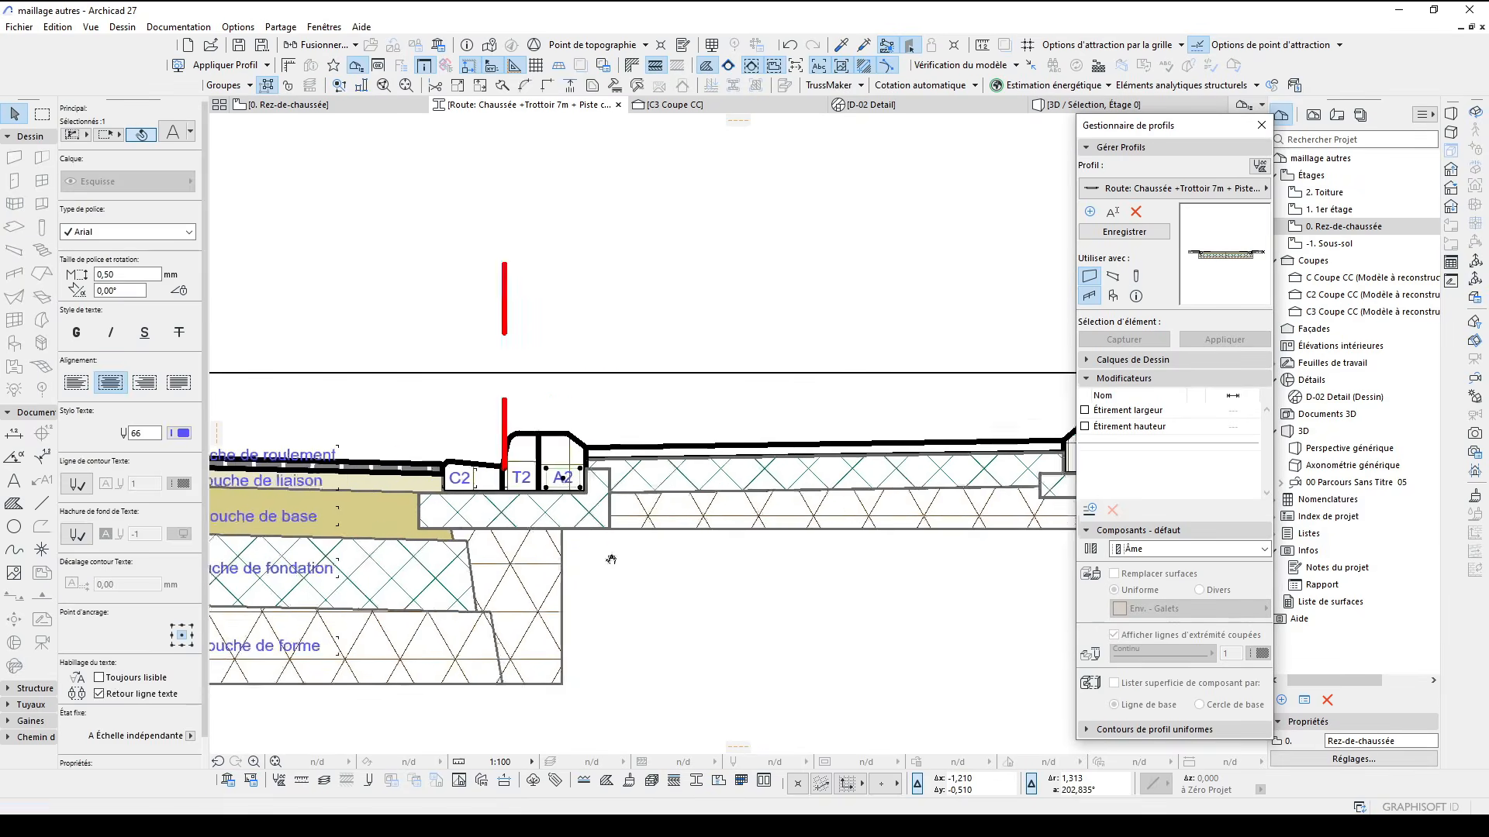
middle_drag(611, 558, 484, 556)
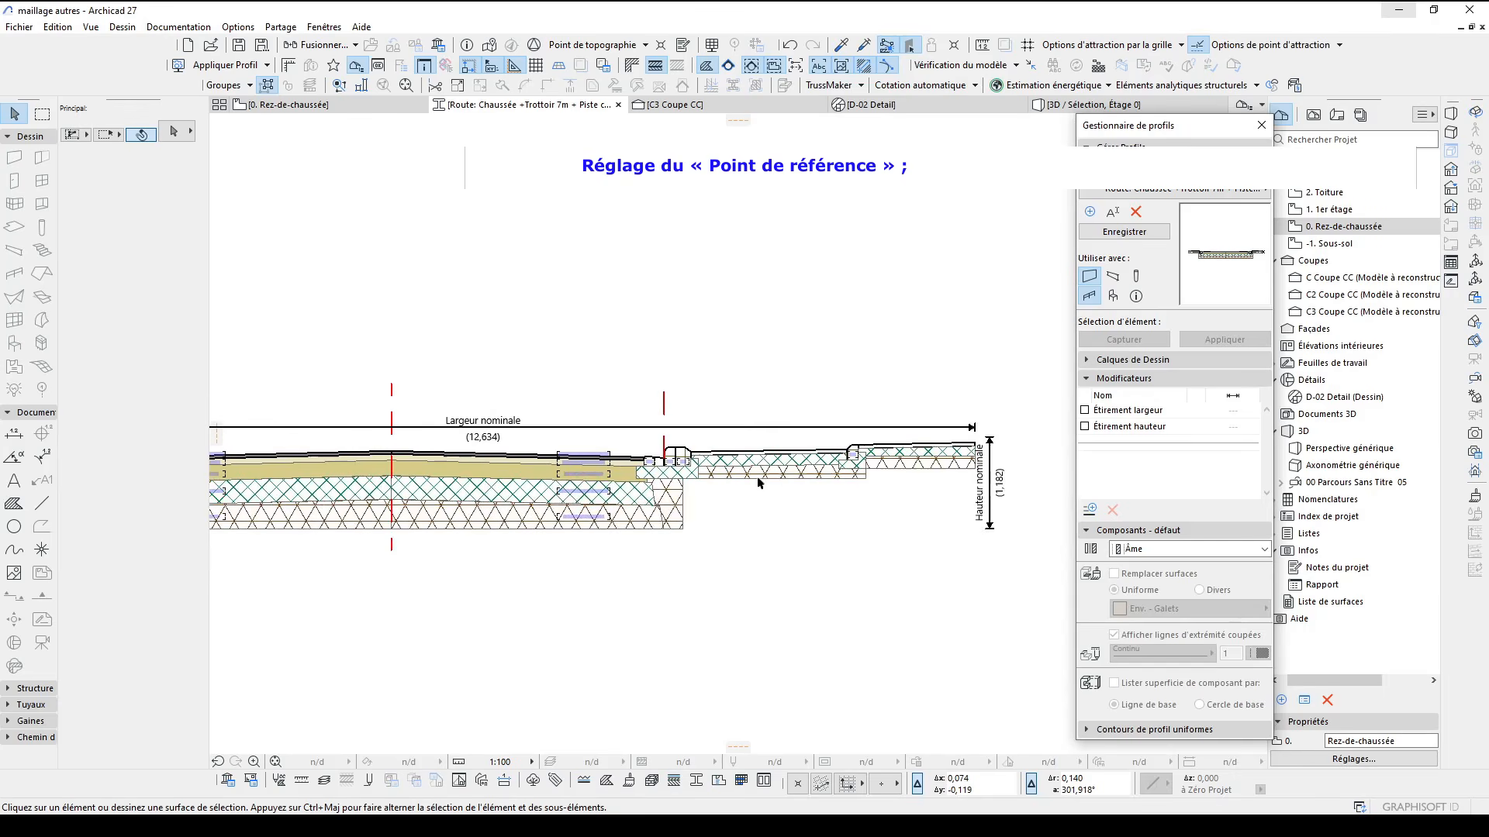
Move all elements of the cycle path profile so the outer edge of its sidewalk sits on the profile origin
mouse_move(758, 479)
middle_down()
mouse_move(826, 482)
mouse_move(920, 515)
mouse_move(816, 477)
middle_up()
scroll(827, 491, down, 2)
scroll(802, 508, down, 2)
scroll(814, 477, down, 1)
middle_drag(791, 535, 846, 607)
drag(1026, 623, 385, 422)
scroll(973, 523, up, 5)
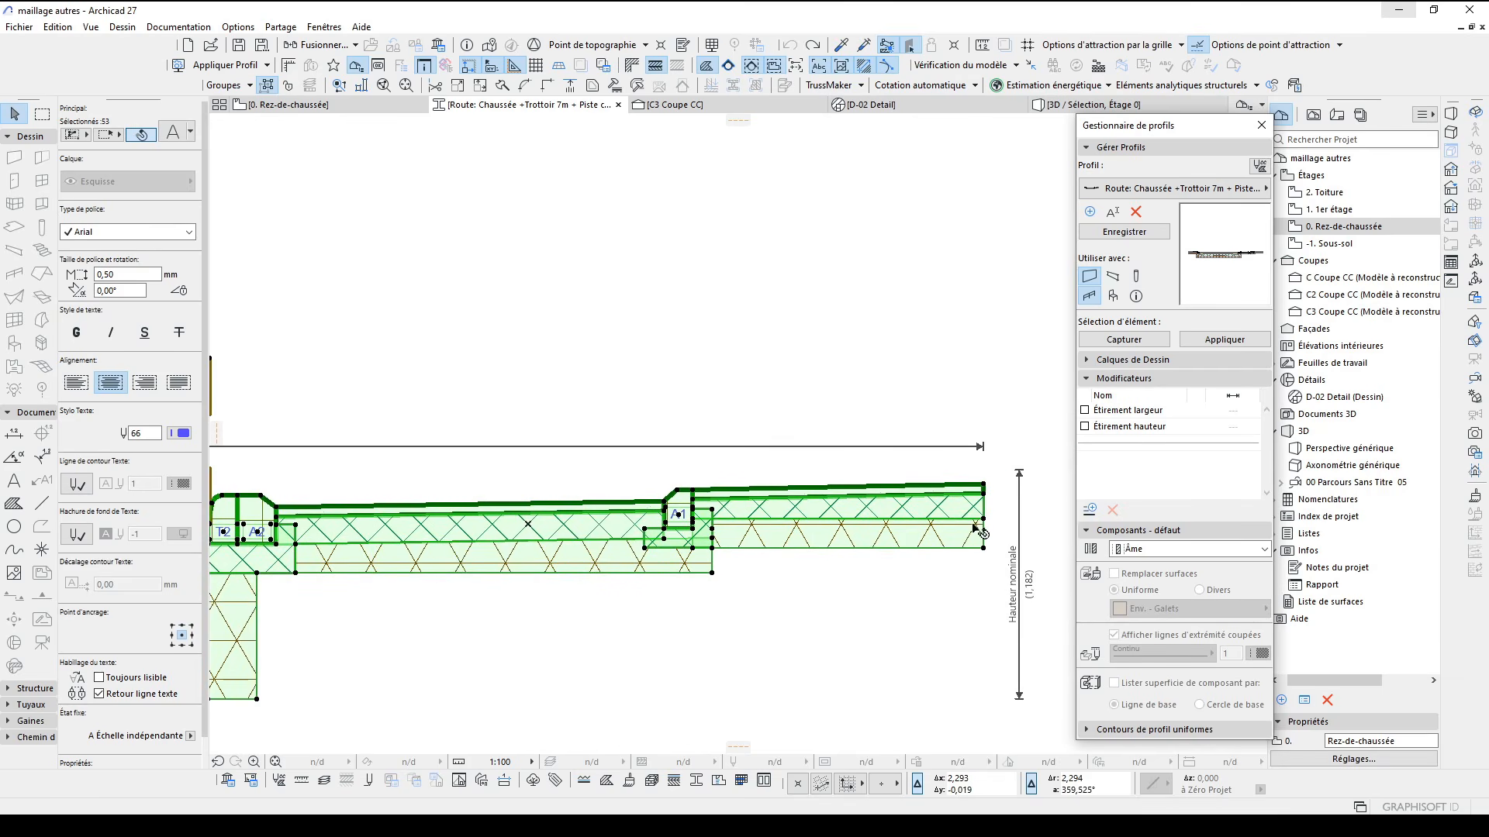
click(983, 518)
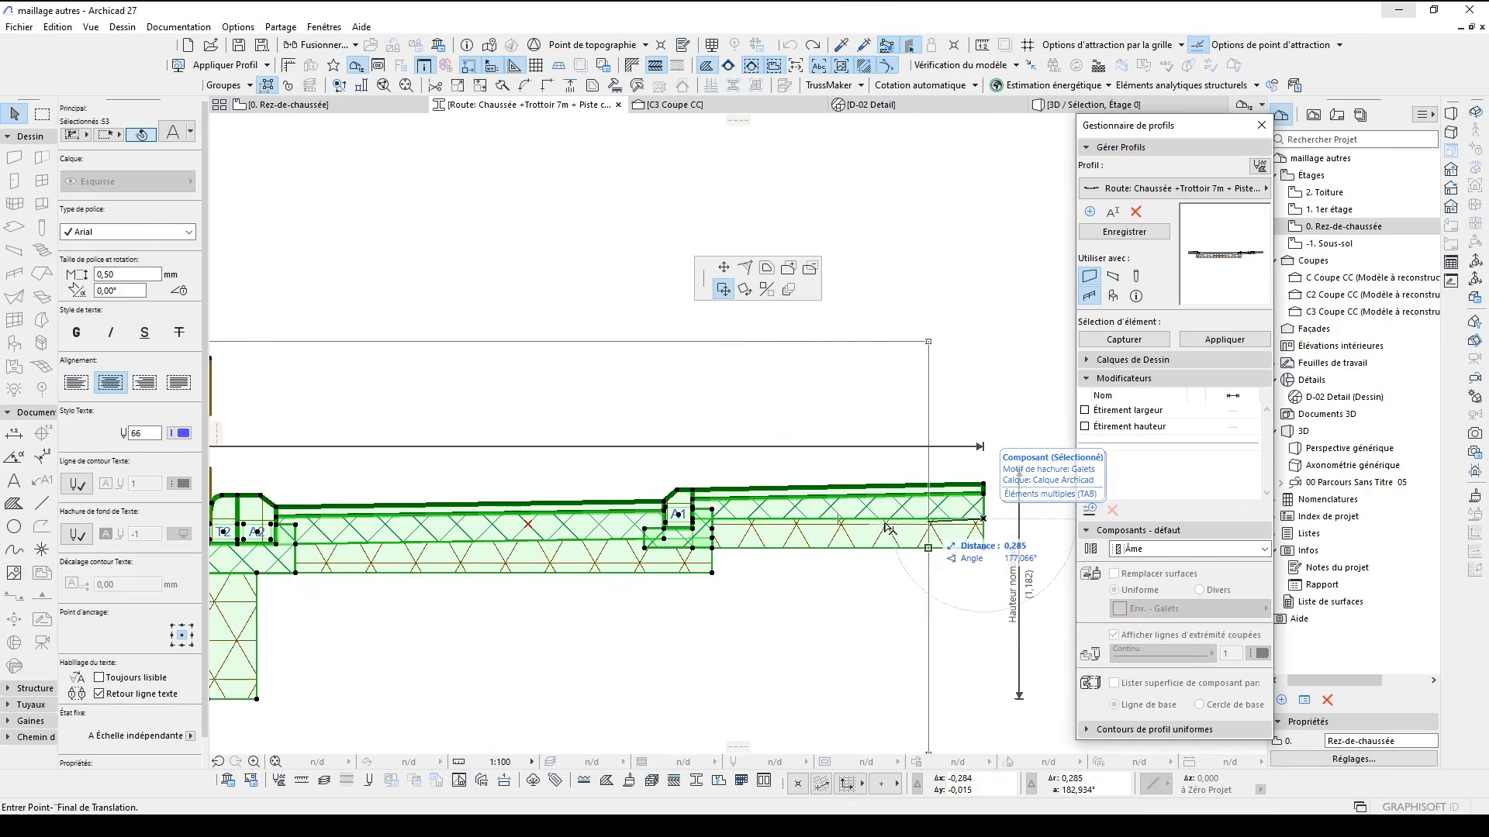
click(528, 527)
scroll(527, 511, up, 4)
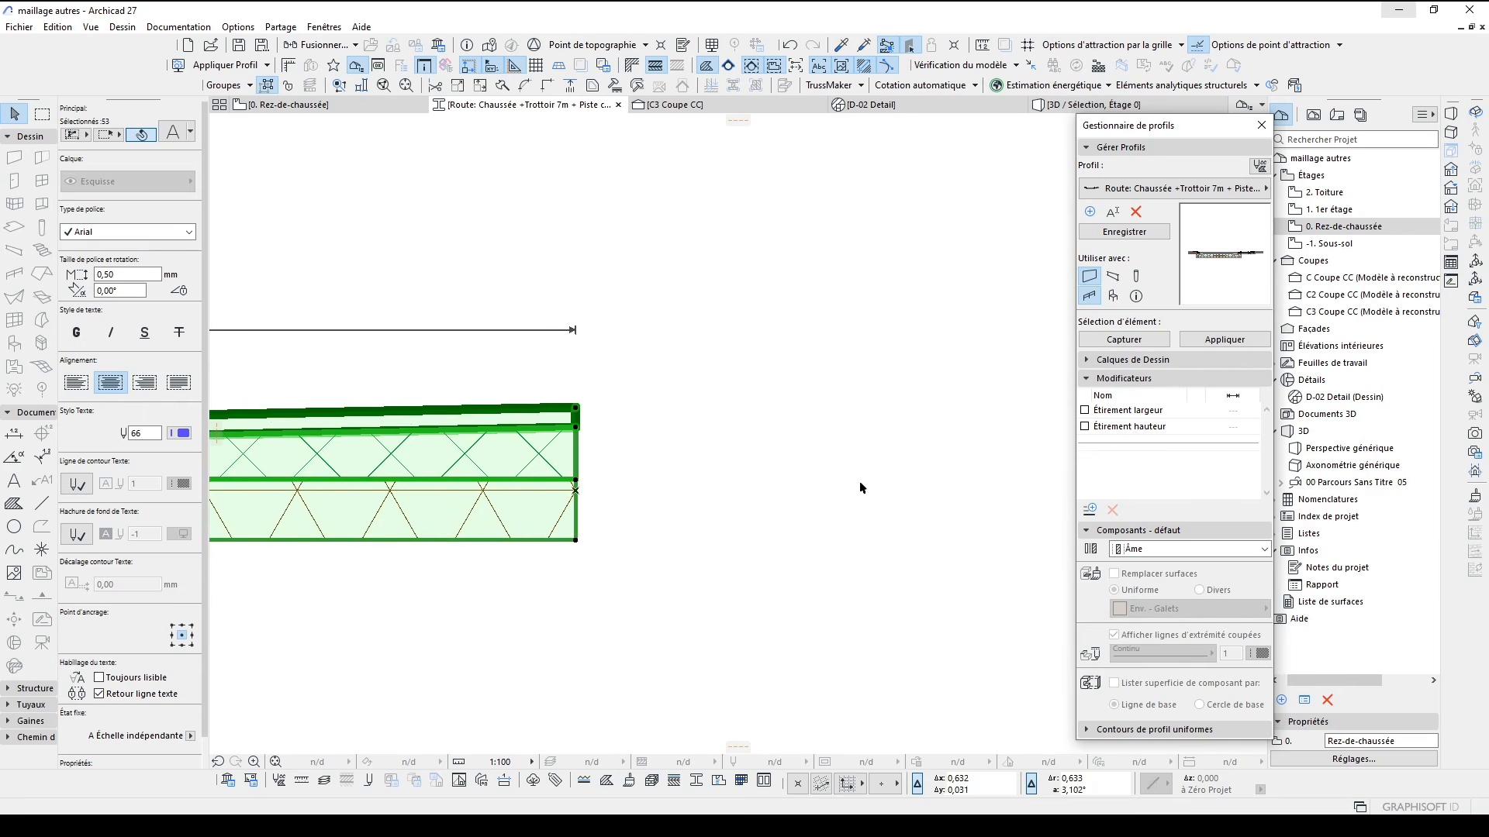
scroll(859, 450, down, 6)
scroll(953, 428, up, 2)
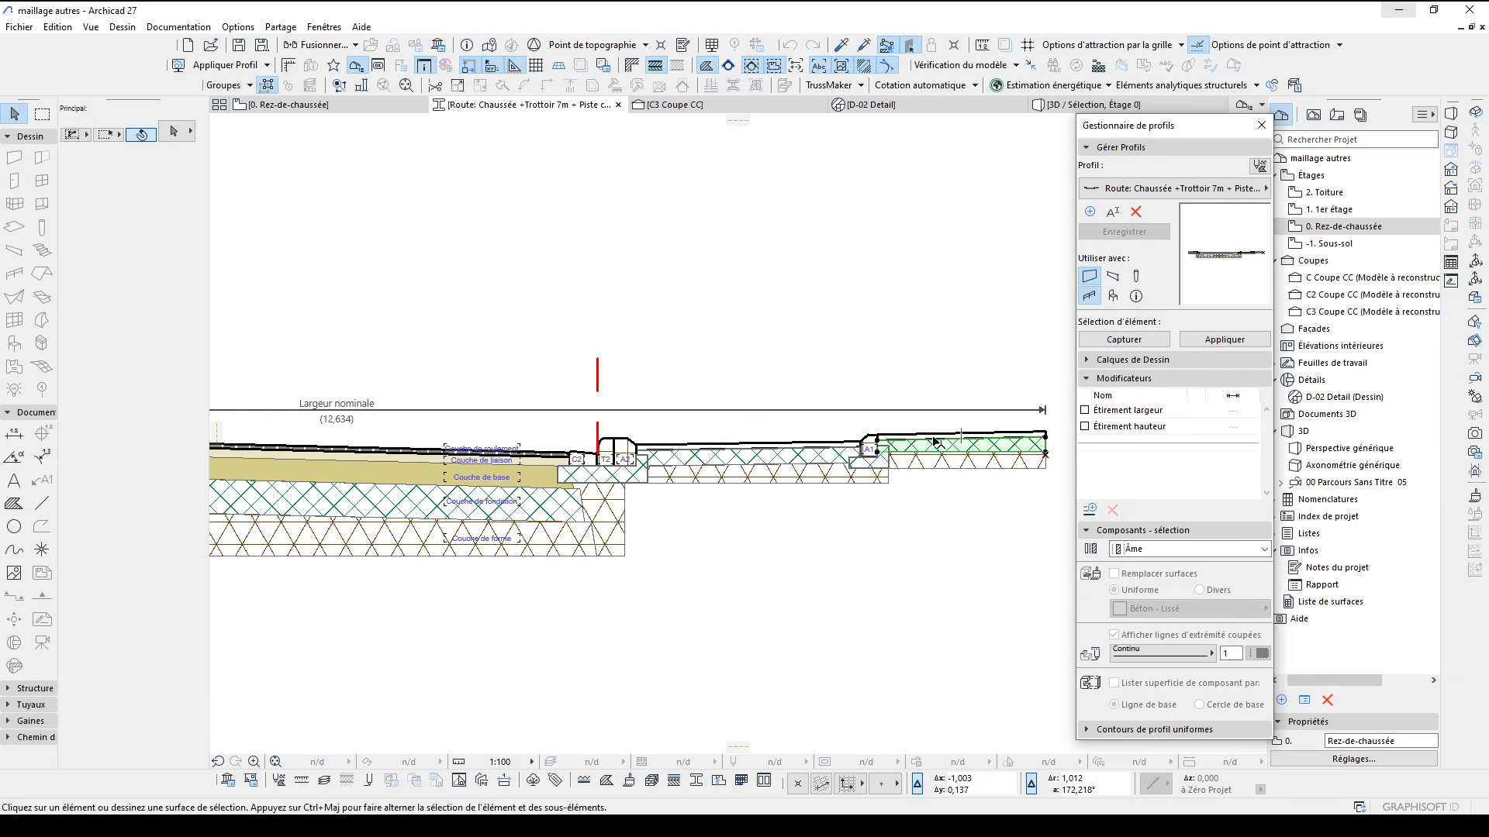
Set the component type of the sidewalk's tile surface layer and the cycle path's surface layer to Finition
click(934, 441)
key(Escape)
scroll(898, 431, up, 4)
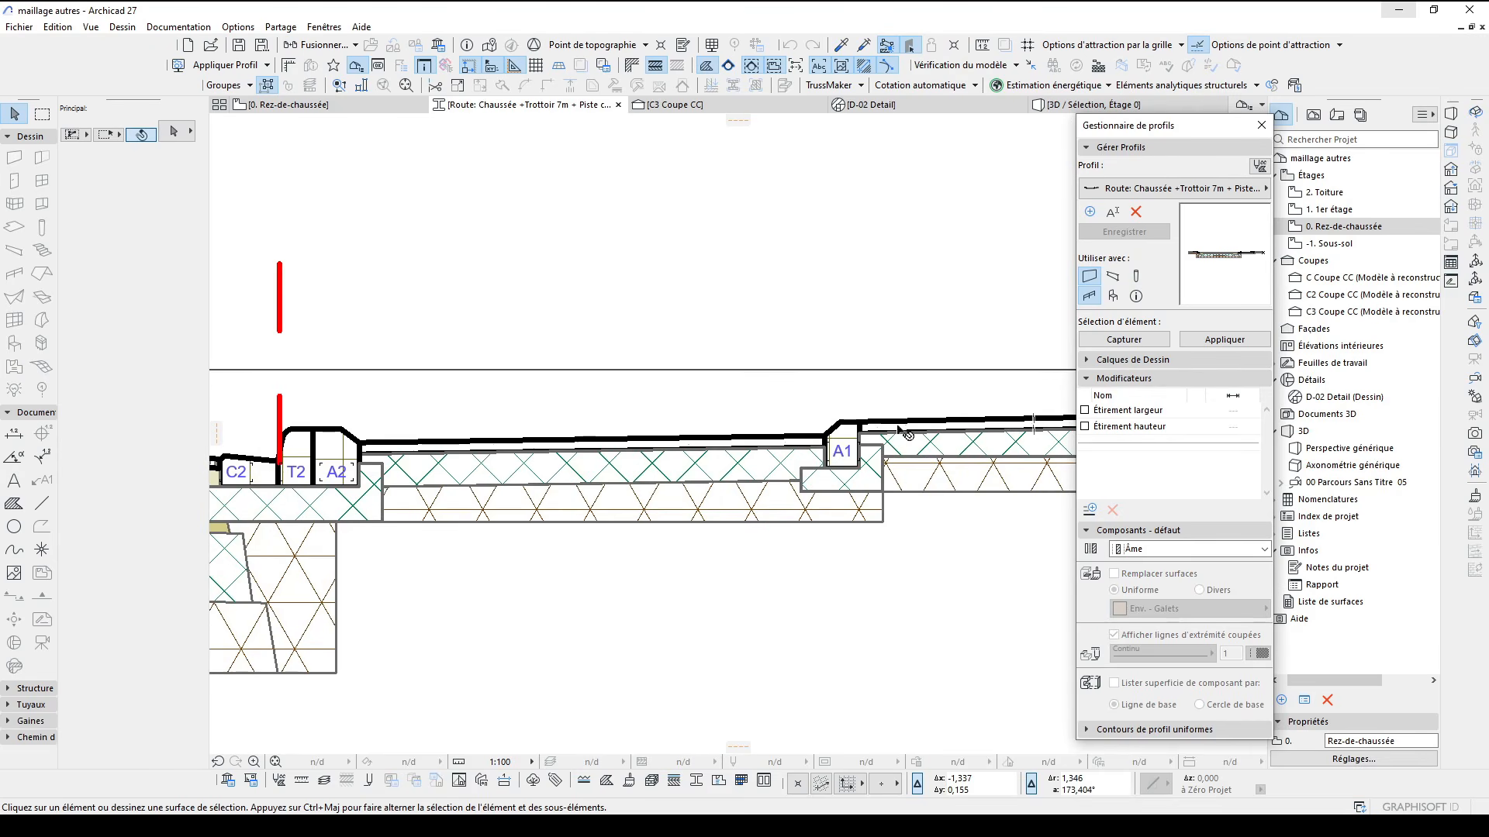
click(898, 431)
click(1155, 548)
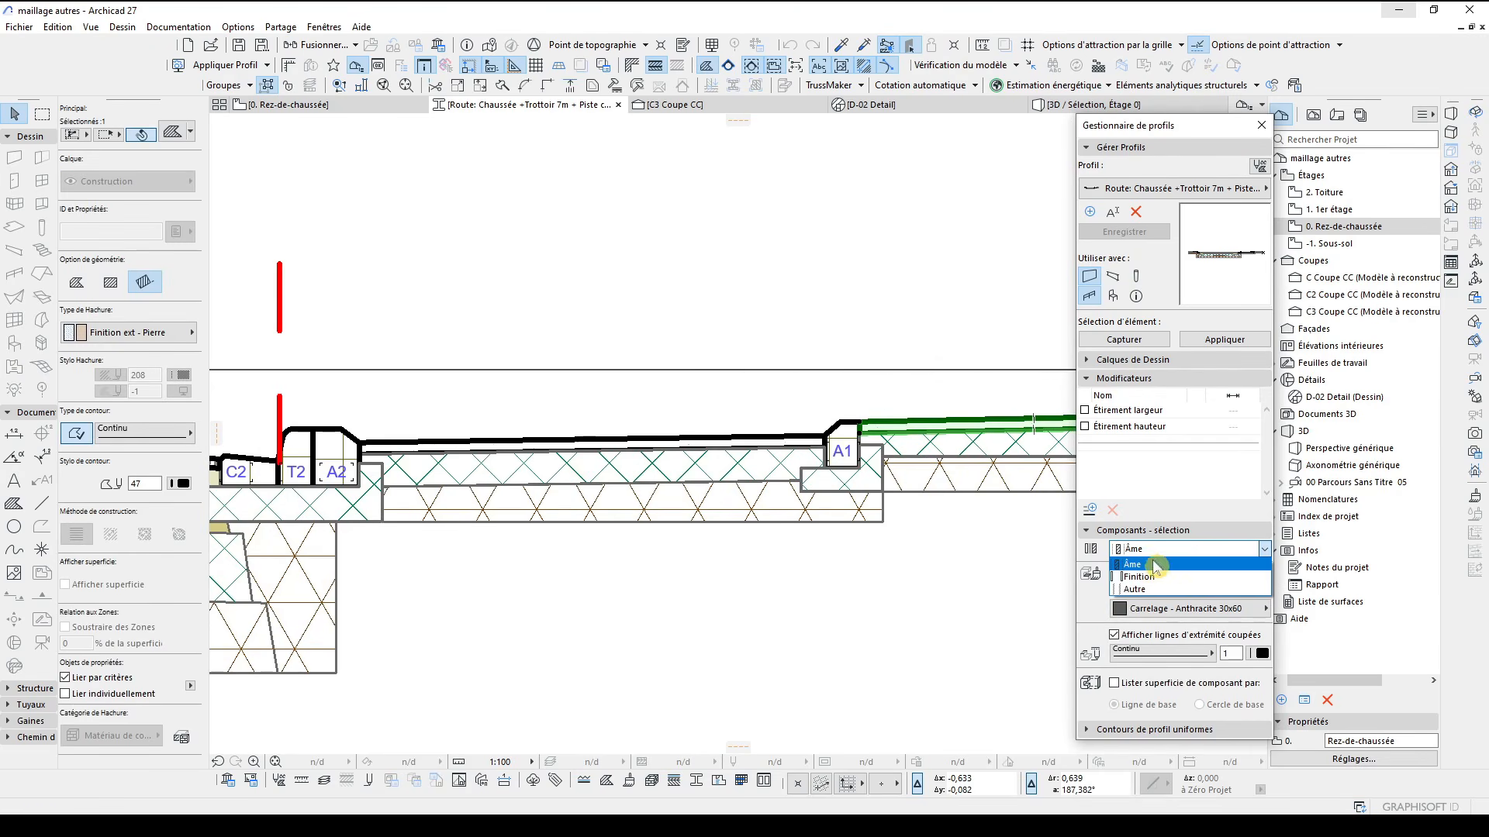
click(1114, 572)
click(779, 445)
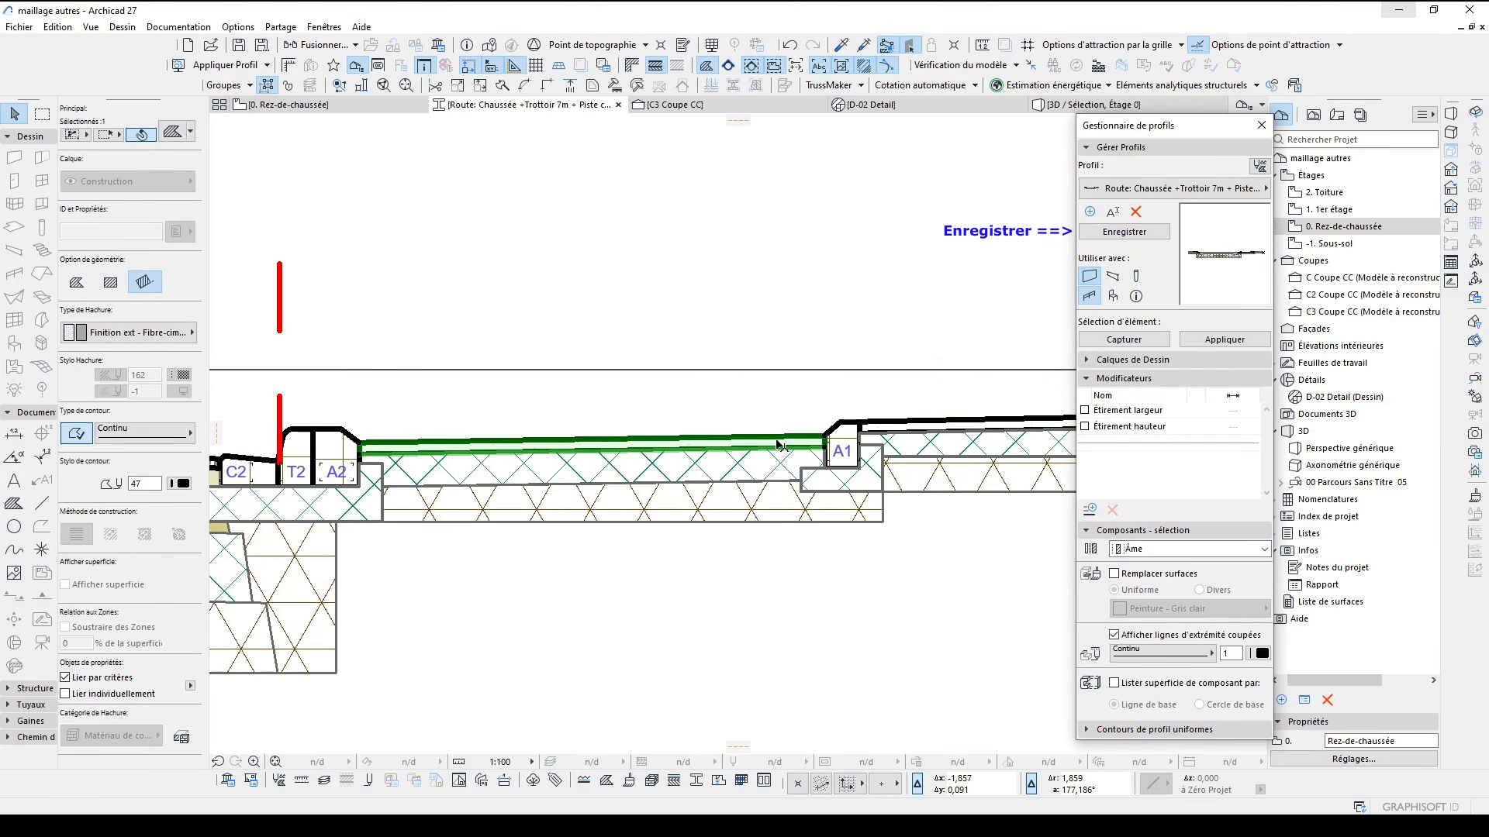
click(1139, 553)
click(1191, 577)
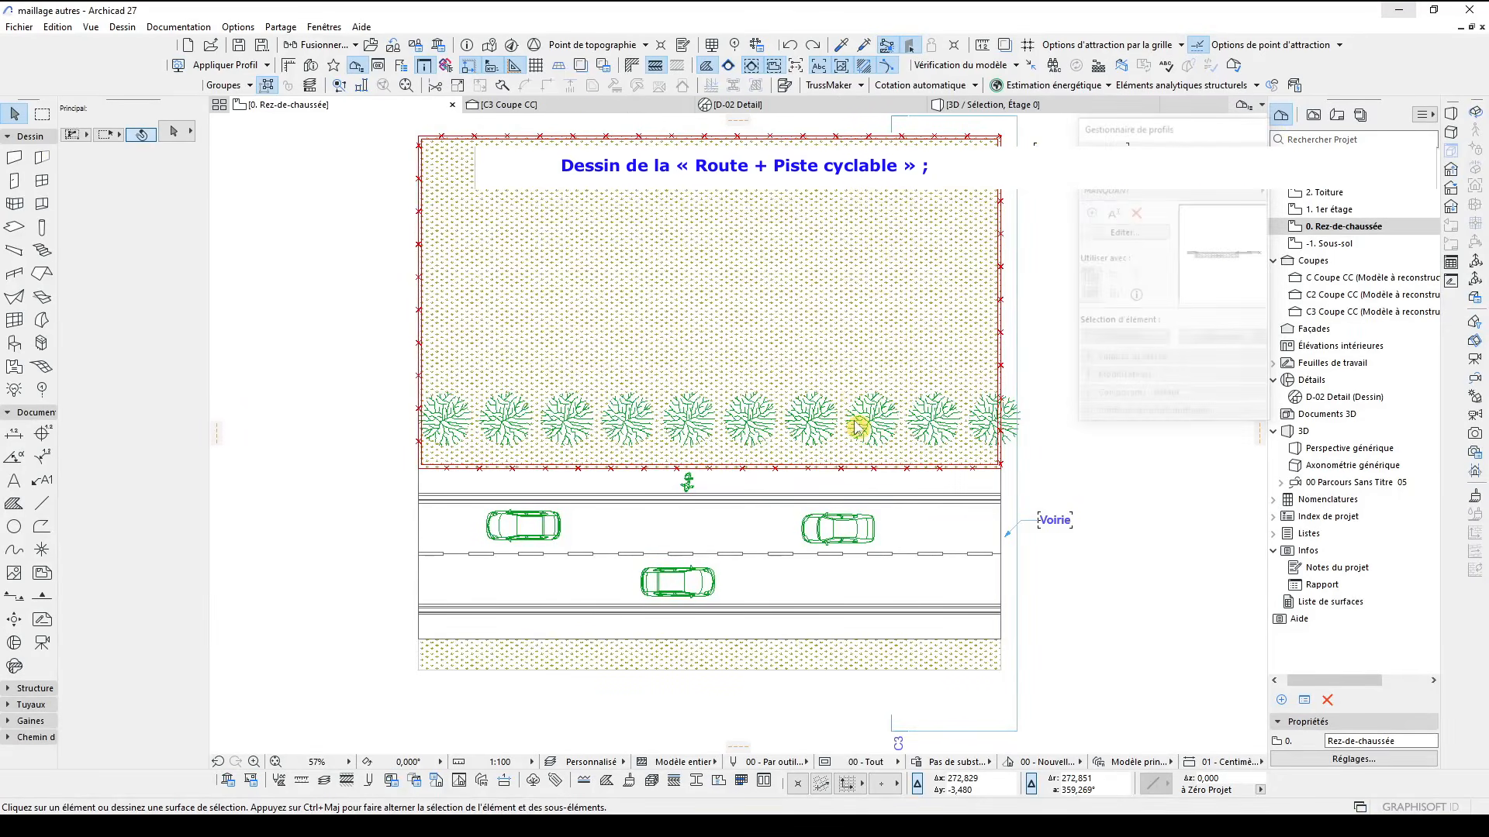
Change the existing road's complex profile in plan to "Route: Chaussée +Trottoir 7m + Piste cyclable"
middle_drag(857, 422, 897, 419)
click(864, 571)
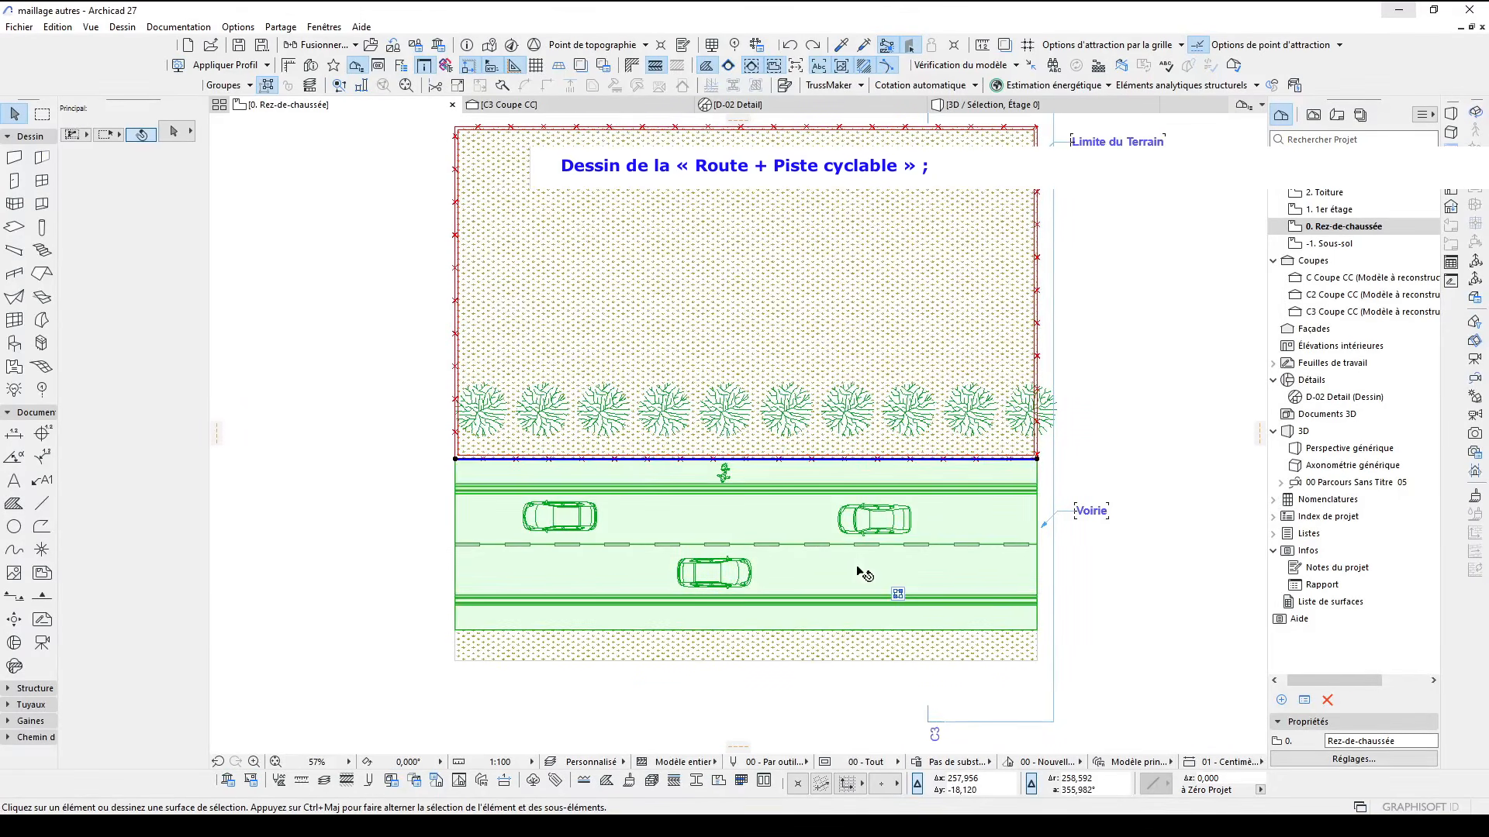
click(172, 134)
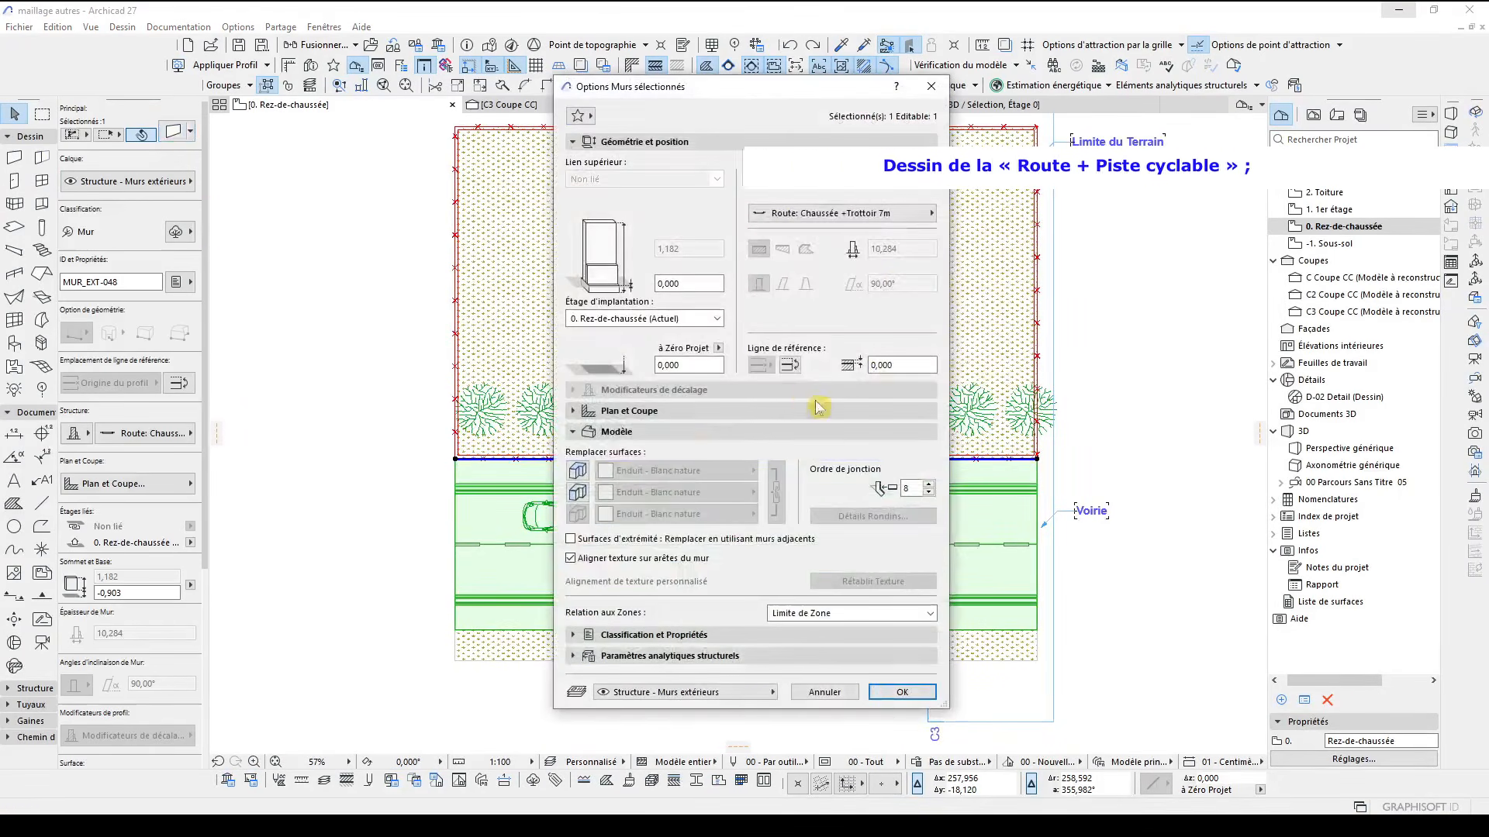
click(879, 216)
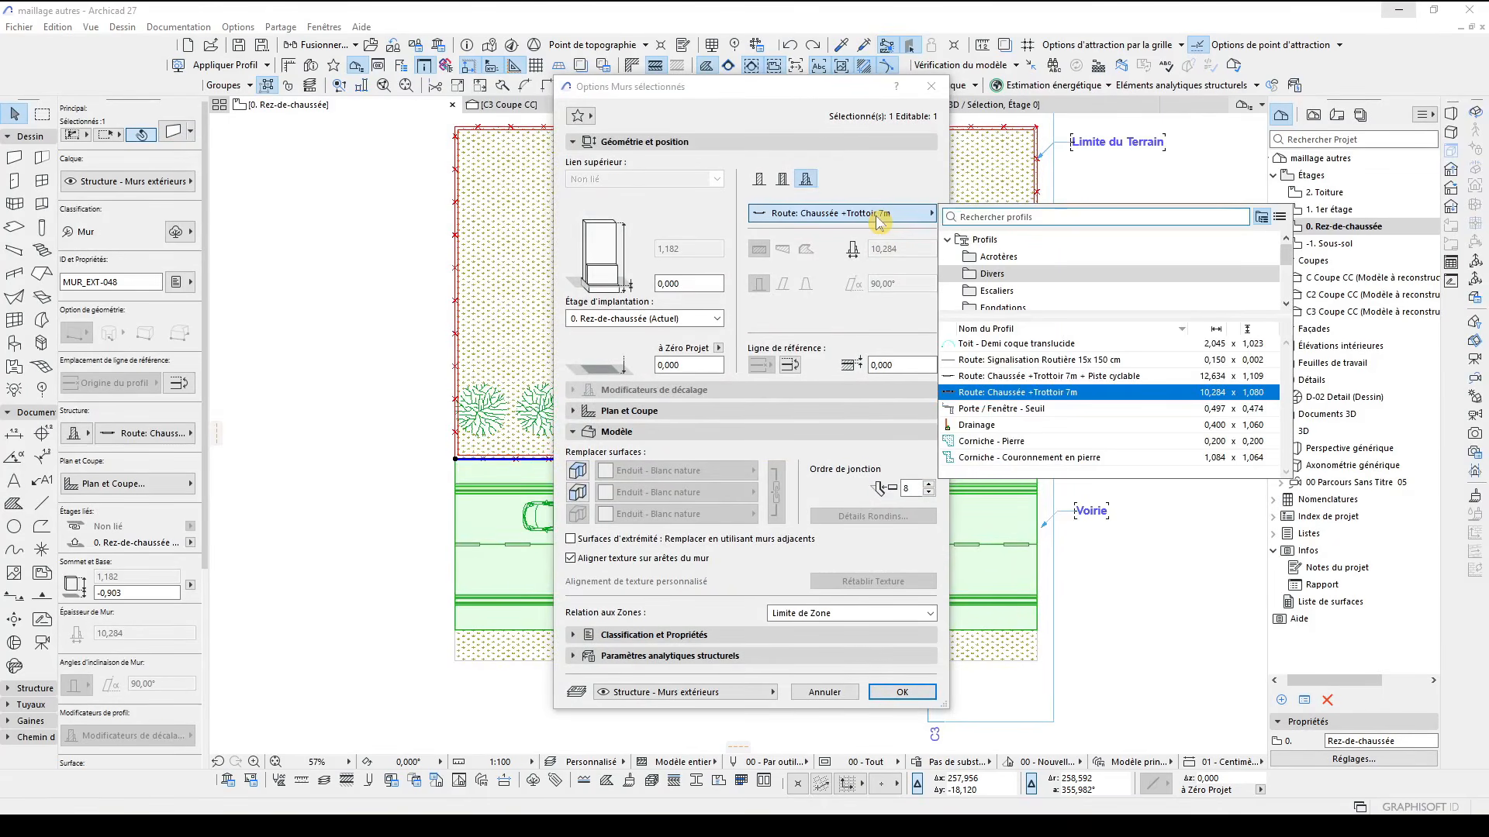
click(1101, 377)
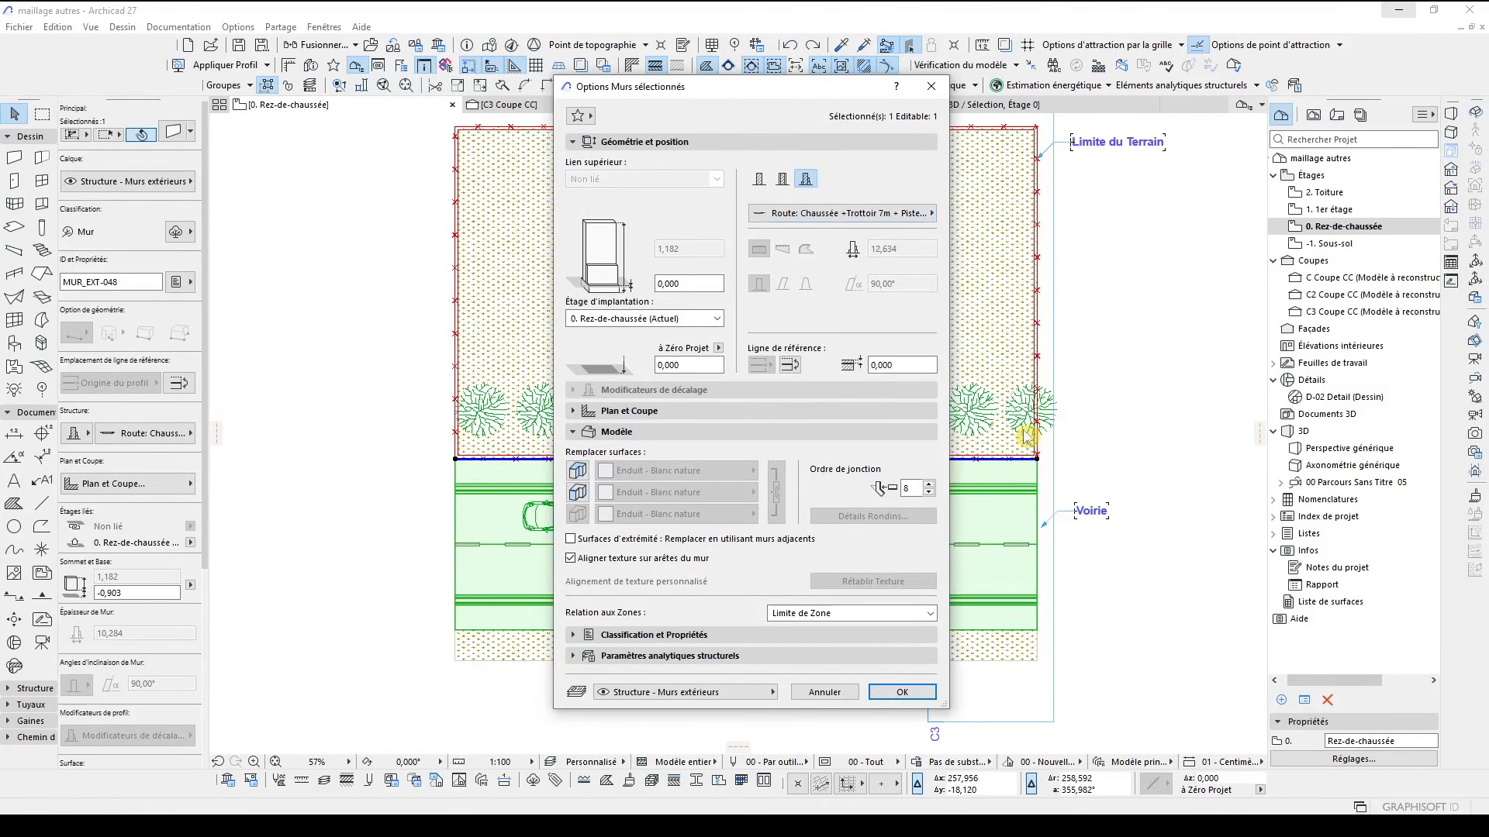
click(902, 692)
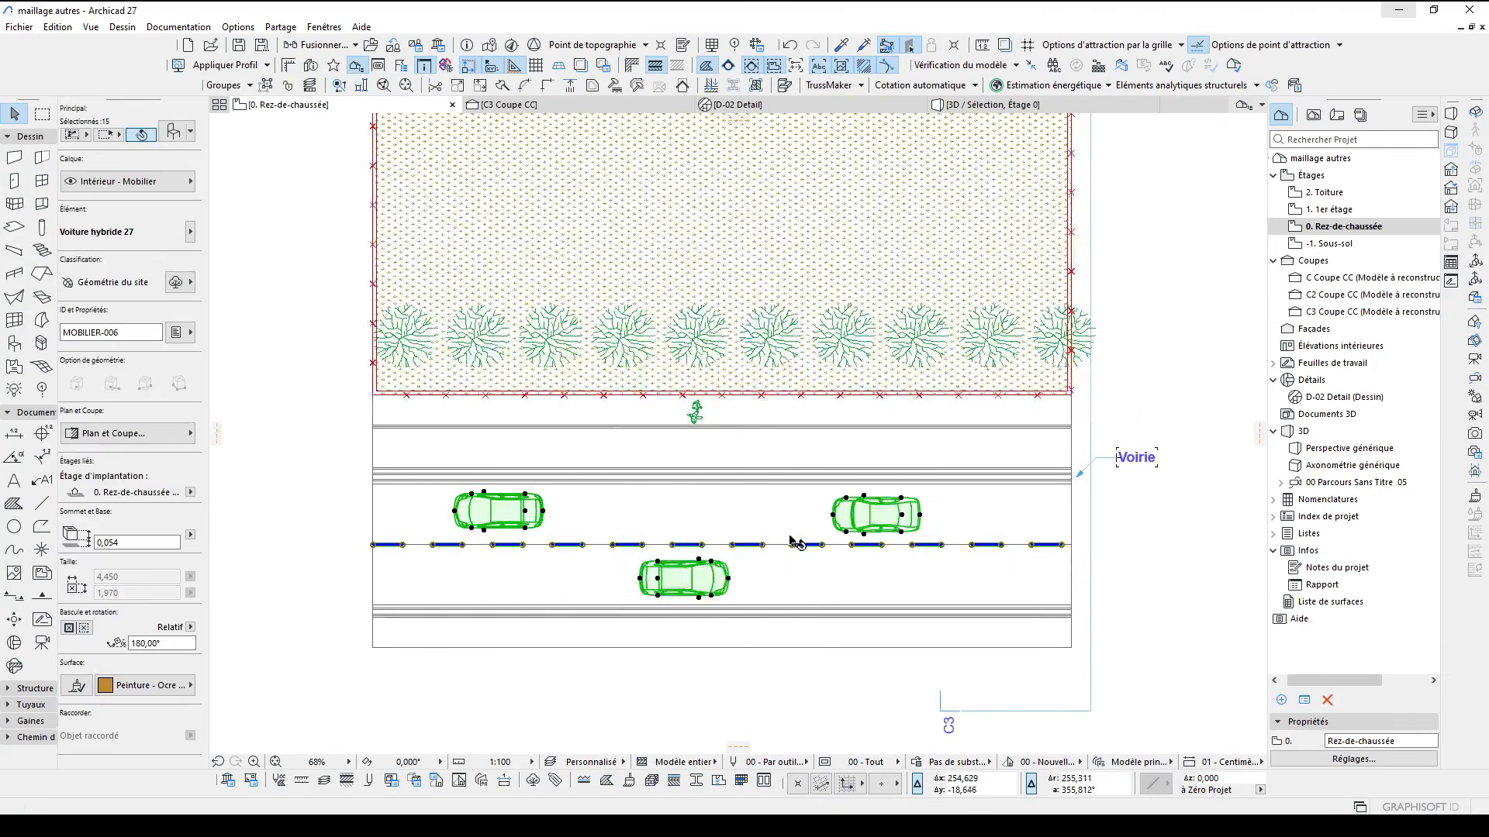
Clear the selection of the cars and centre markings and activate the Object tool
key(Escape)
middle_drag(845, 515, 876, 531)
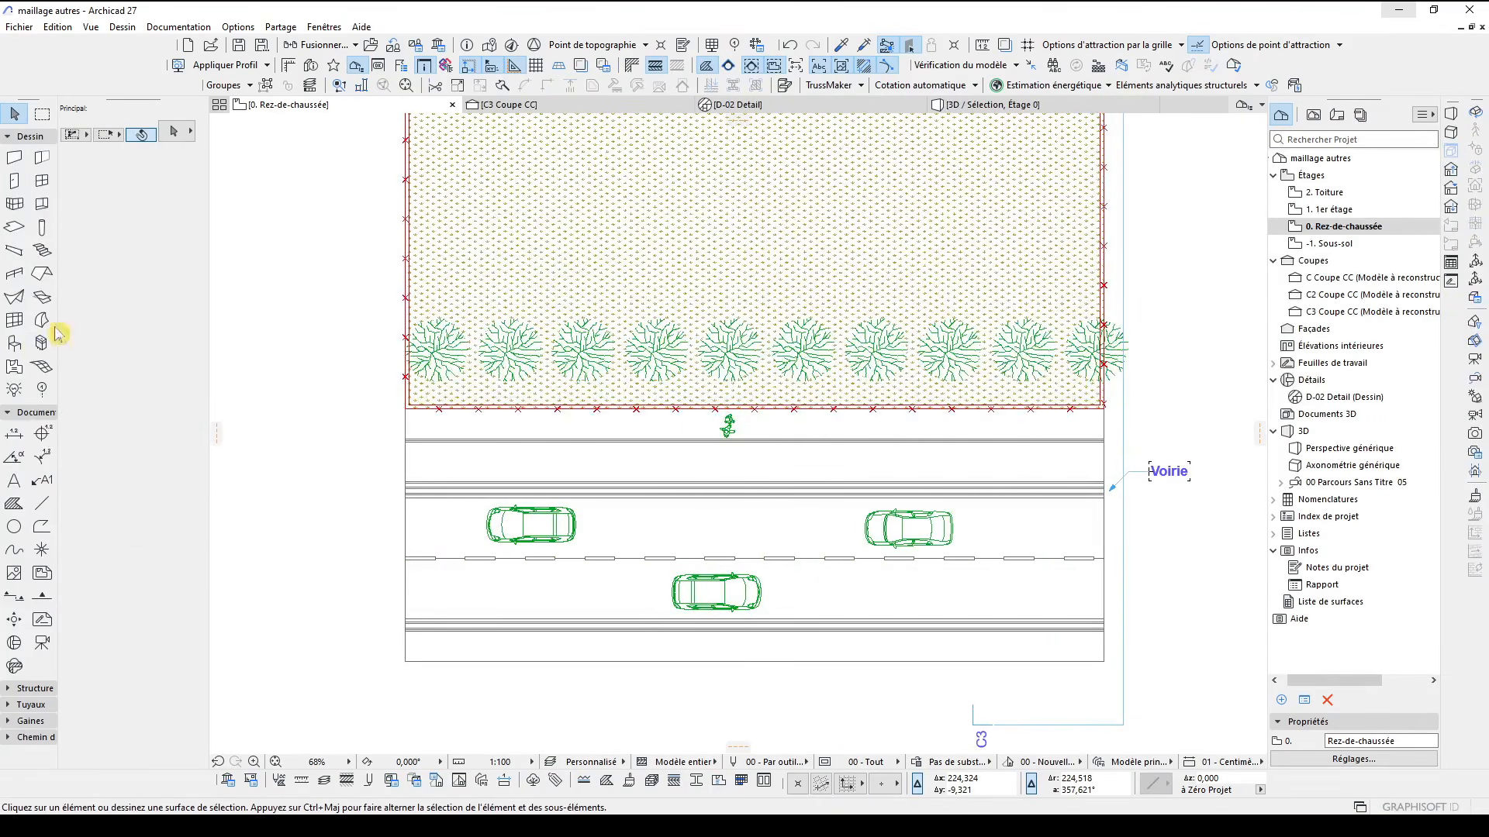
click(15, 345)
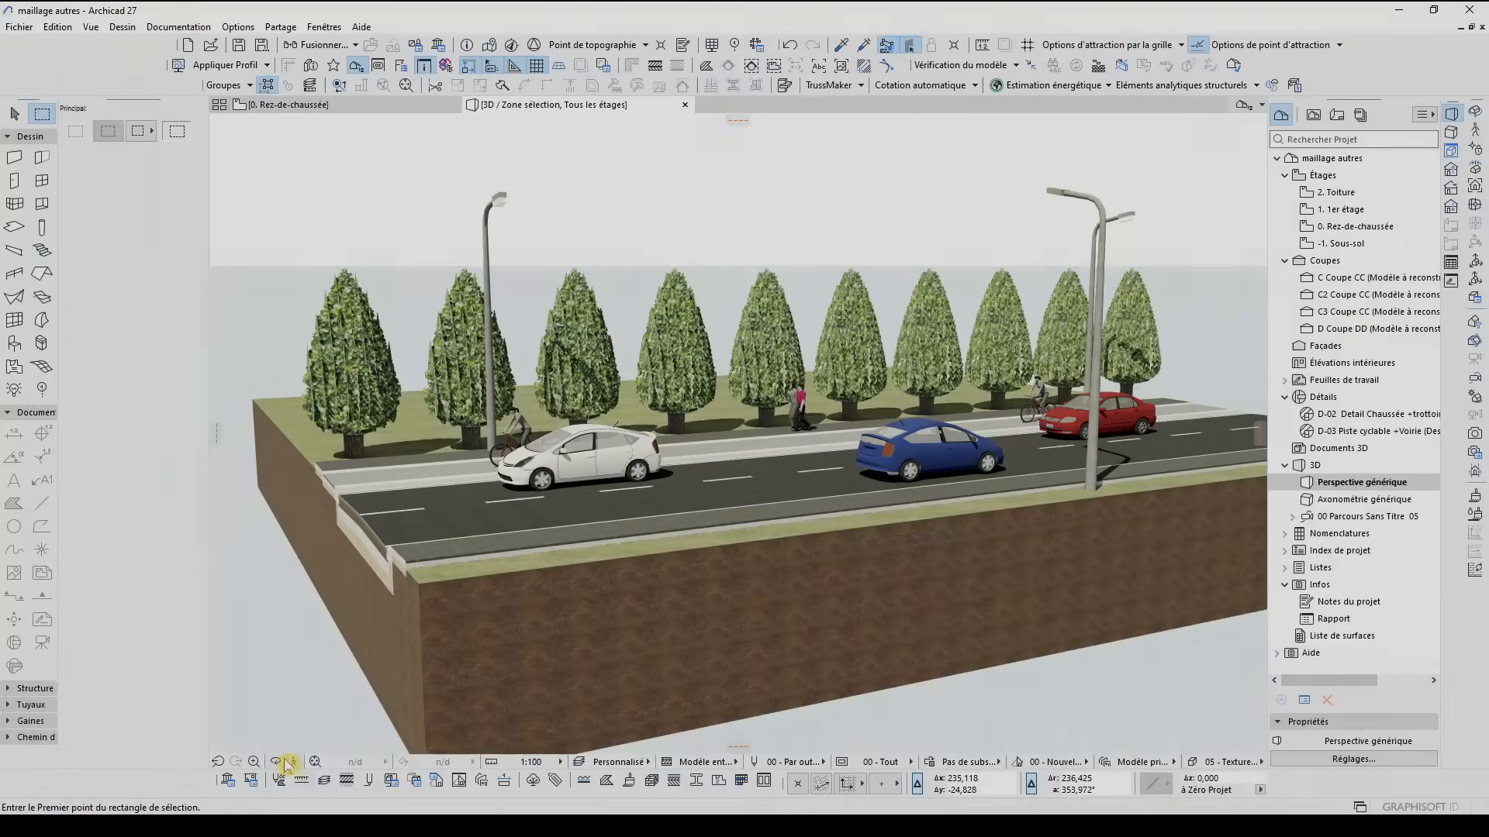
Orbit the 3D model to examine the road with its cycle path, centre markings, cars, lamps and trees
click(276, 763)
drag(365, 667, 754, 547)
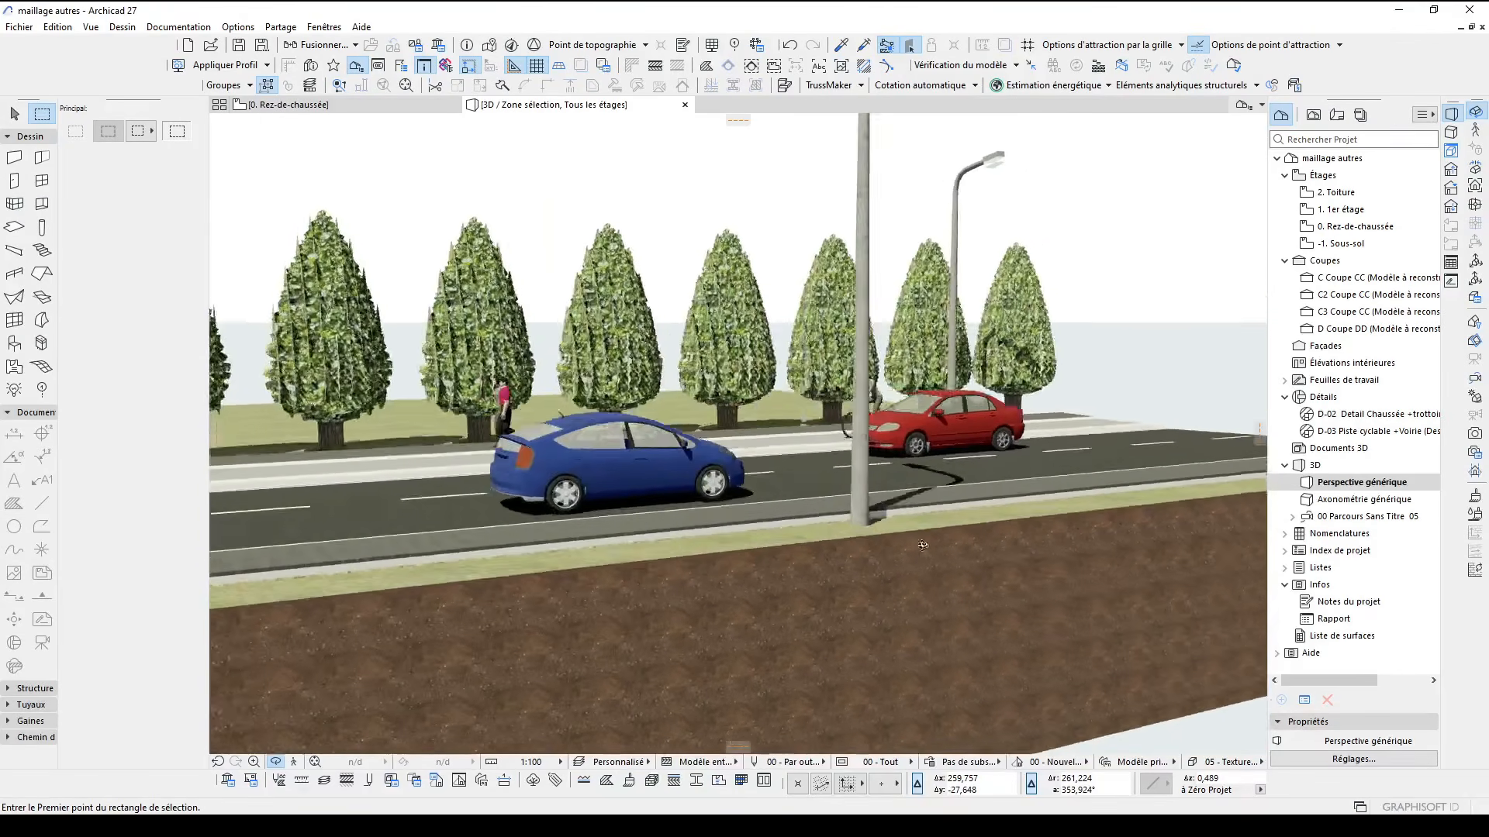
drag(1092, 521, 890, 486)
drag(604, 469, 754, 604)
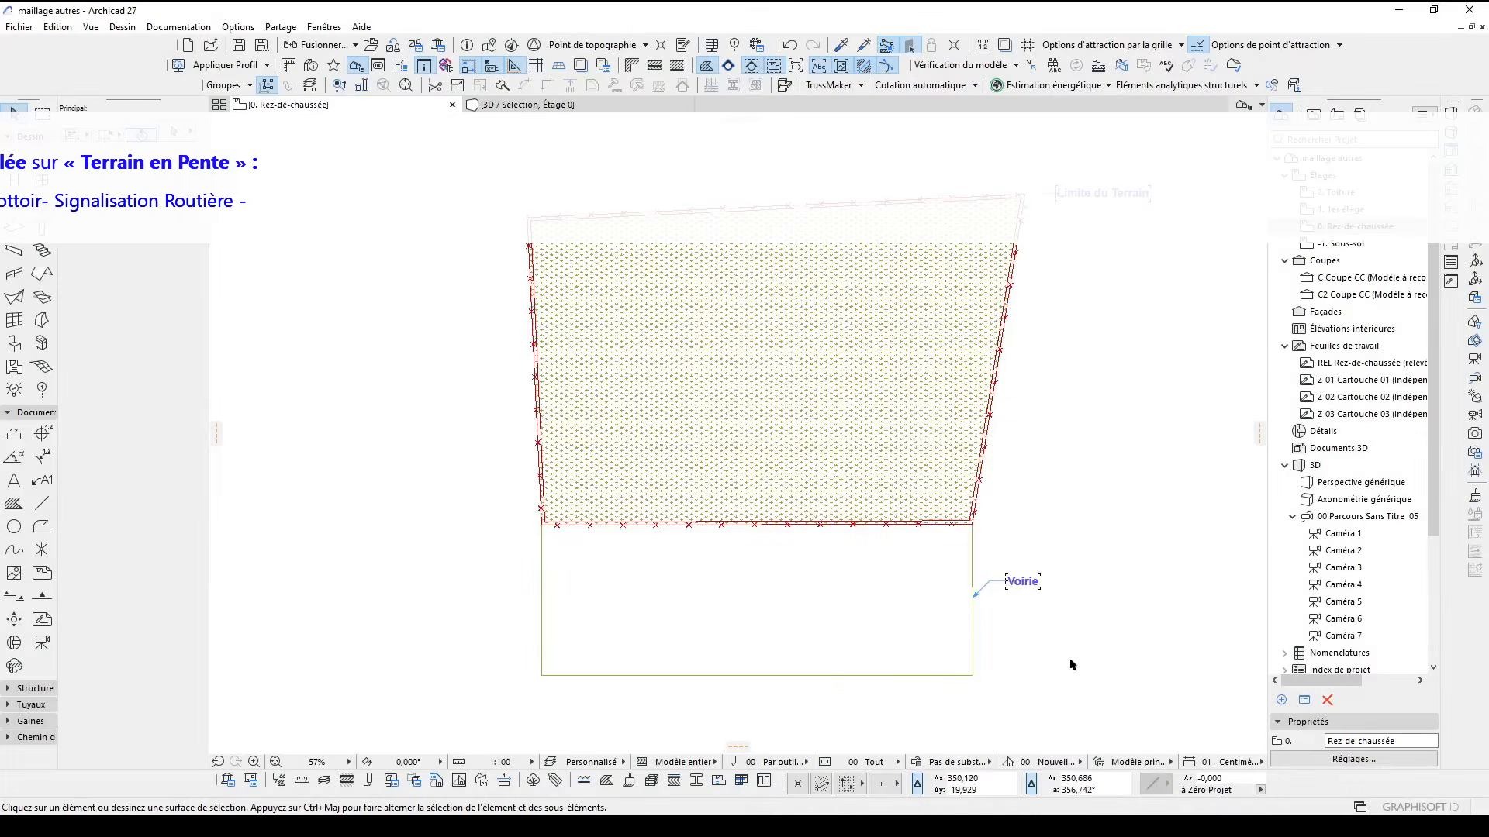
Display the sloping terrain with its road strip in 3D and examine the slope from several sides
drag(1025, 663, 557, 529)
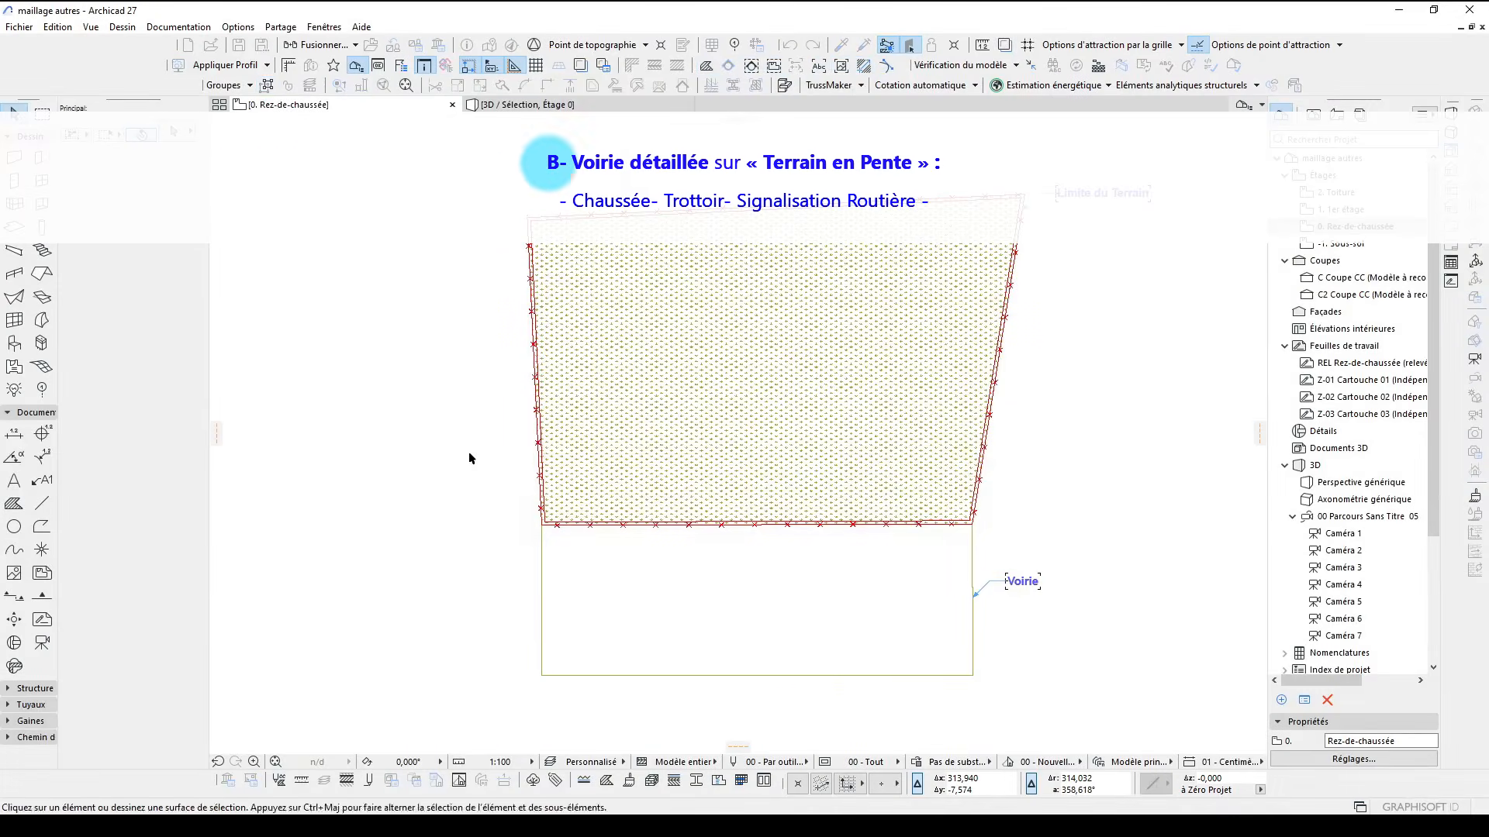
key(F5)
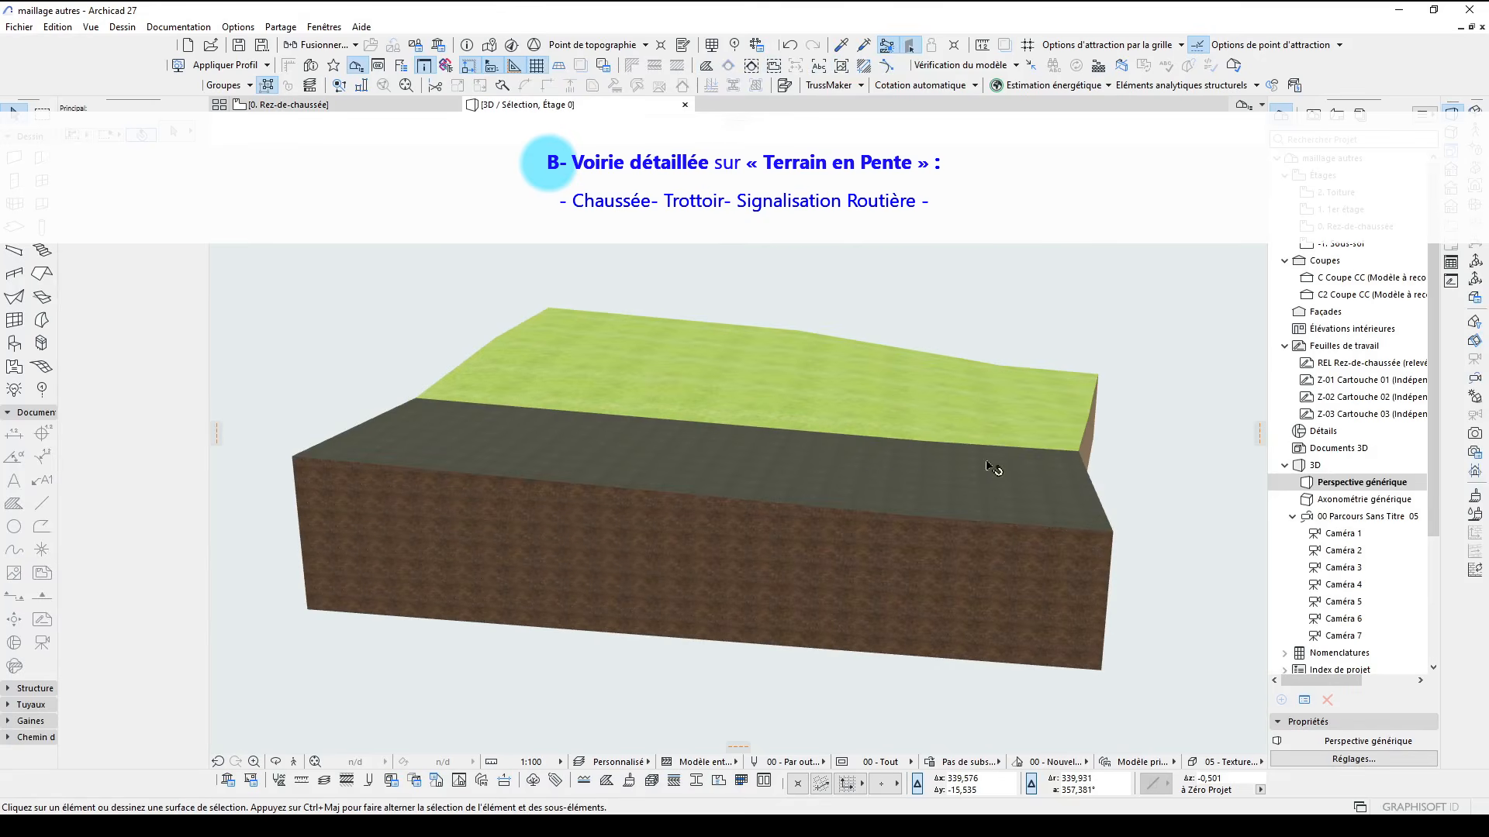
drag(1070, 505, 959, 478)
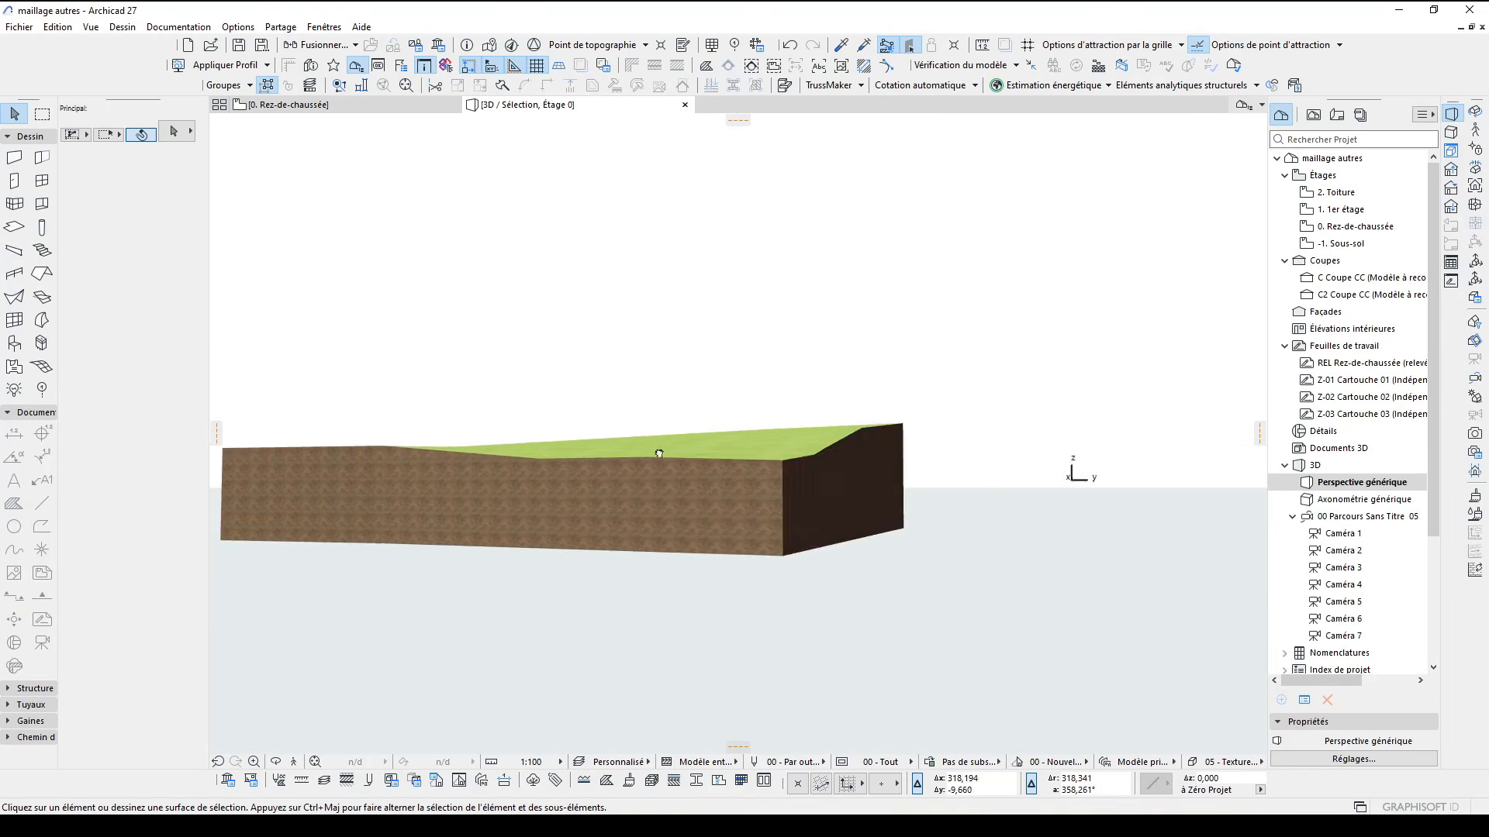
drag(918, 478, 960, 425)
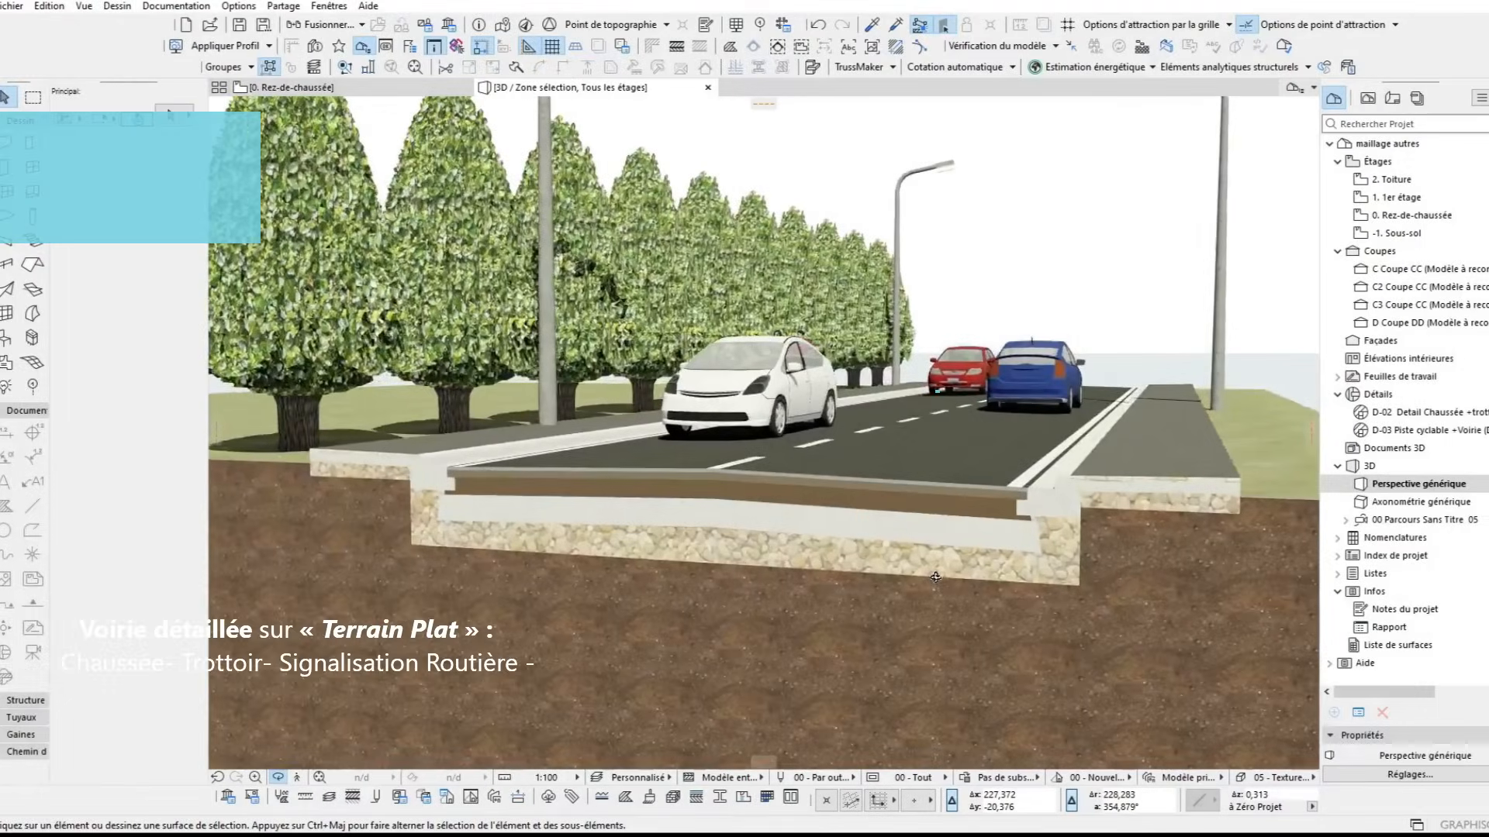